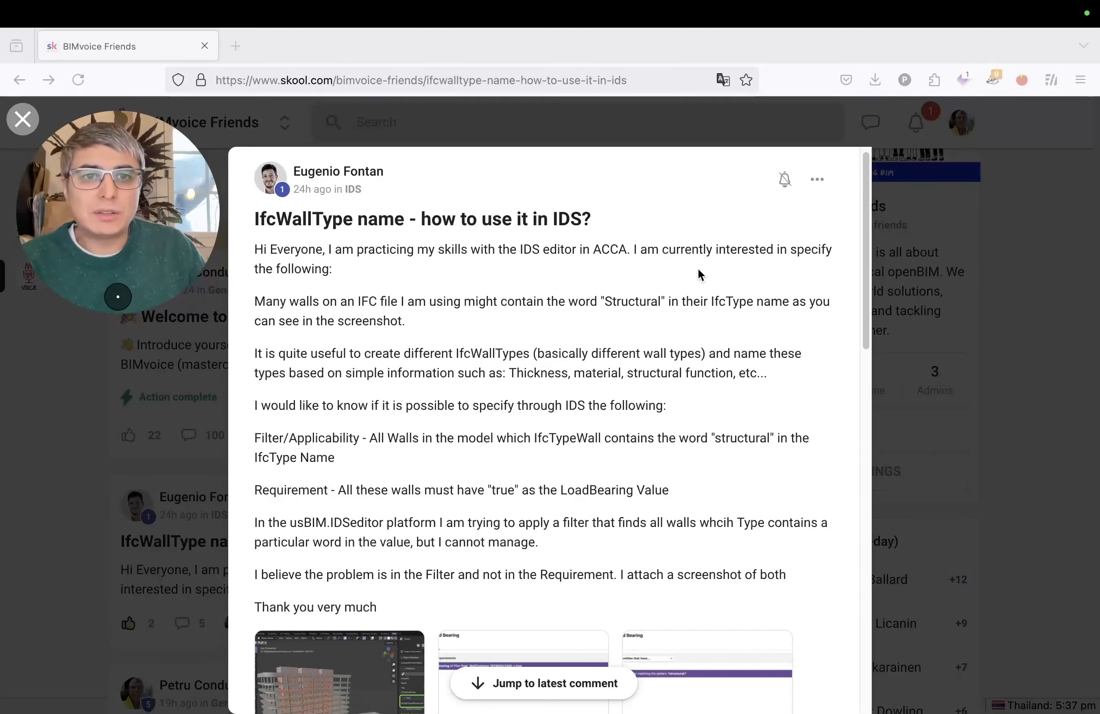
- Read the forum post asking how to use the IfcWallType name in IDS
scroll(658, 360, "down", 1)
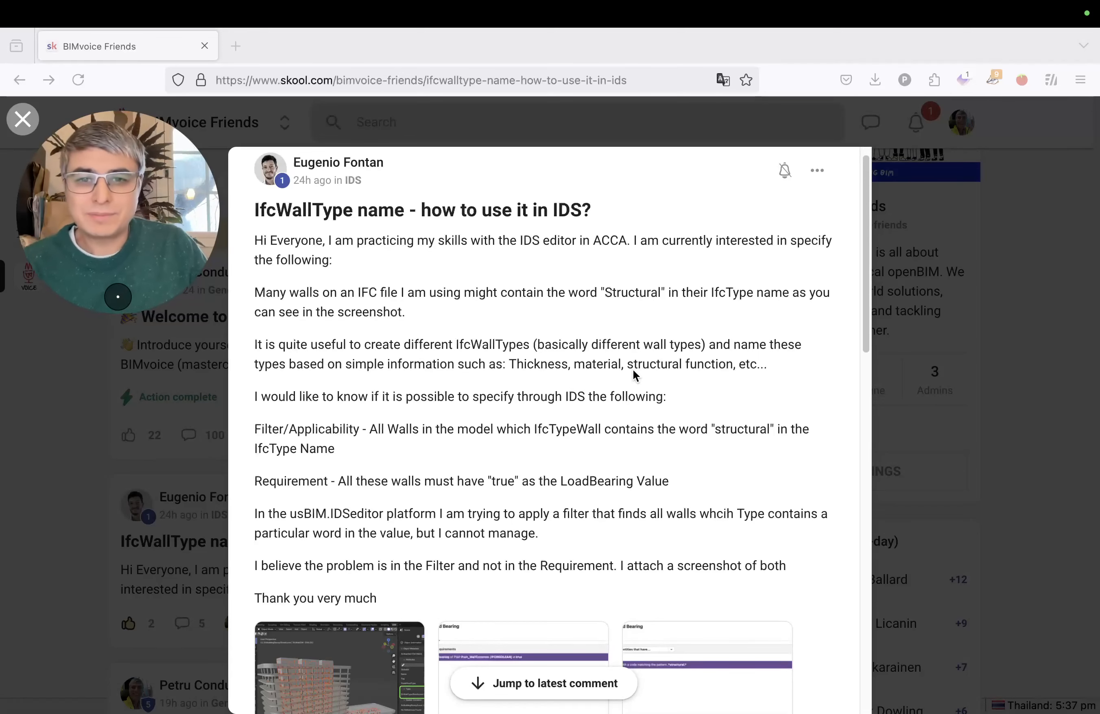
scroll(633, 370, "down", 2)
scroll(633, 371, "up", 2)
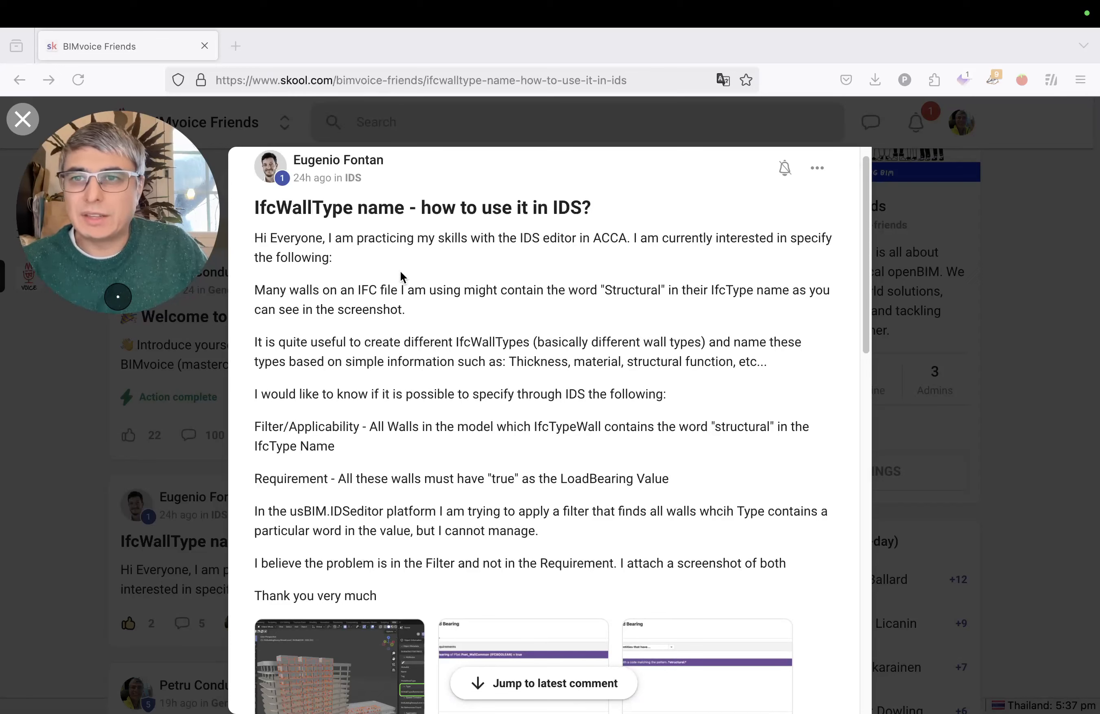
- Try to open the usBIM IDS editor at ids-editor.usbim.com in a new browser tab
left_click(235, 46)
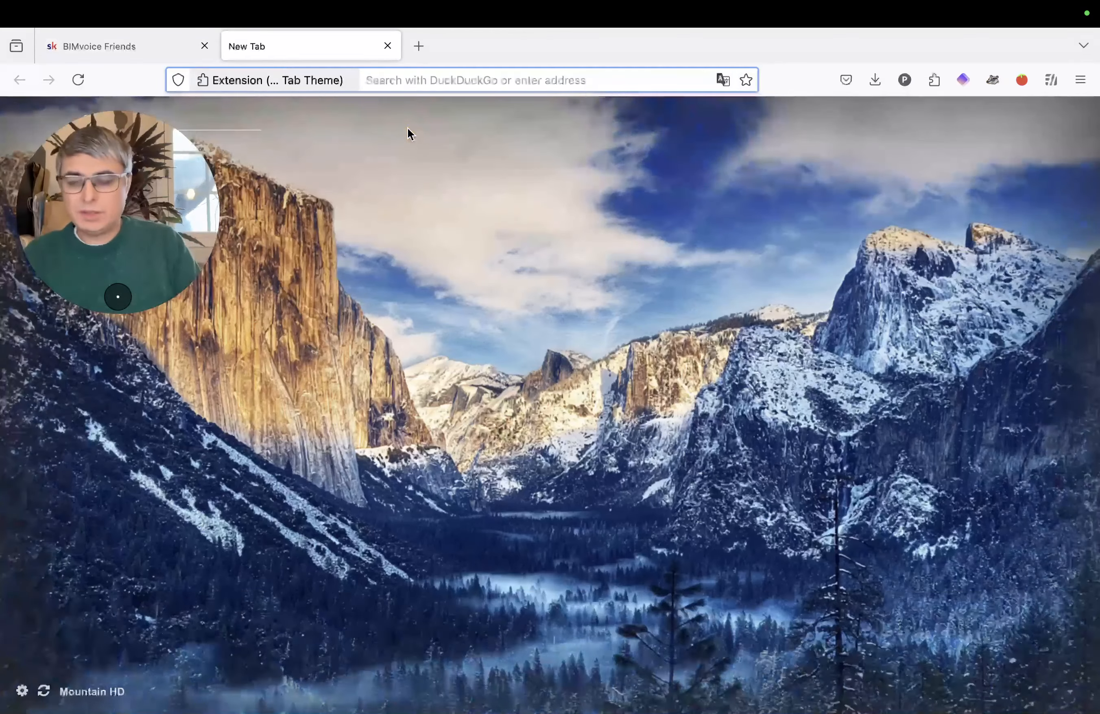
type("ids-editor.usbim.com")
key("Return")
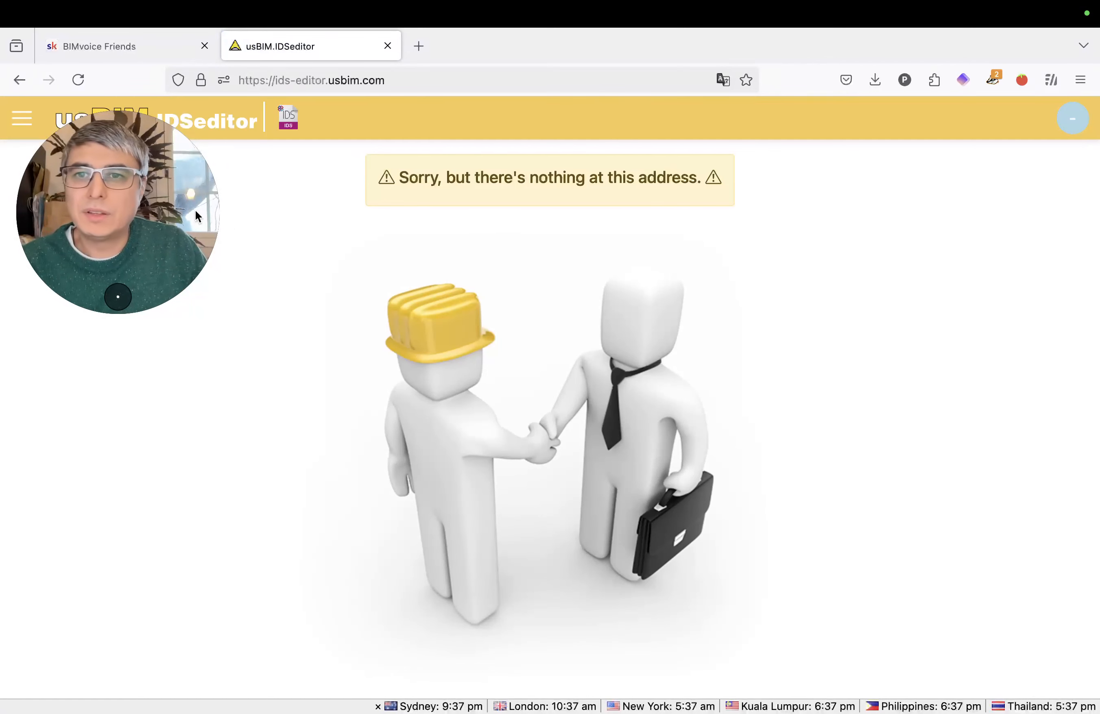
left_click(27, 122)
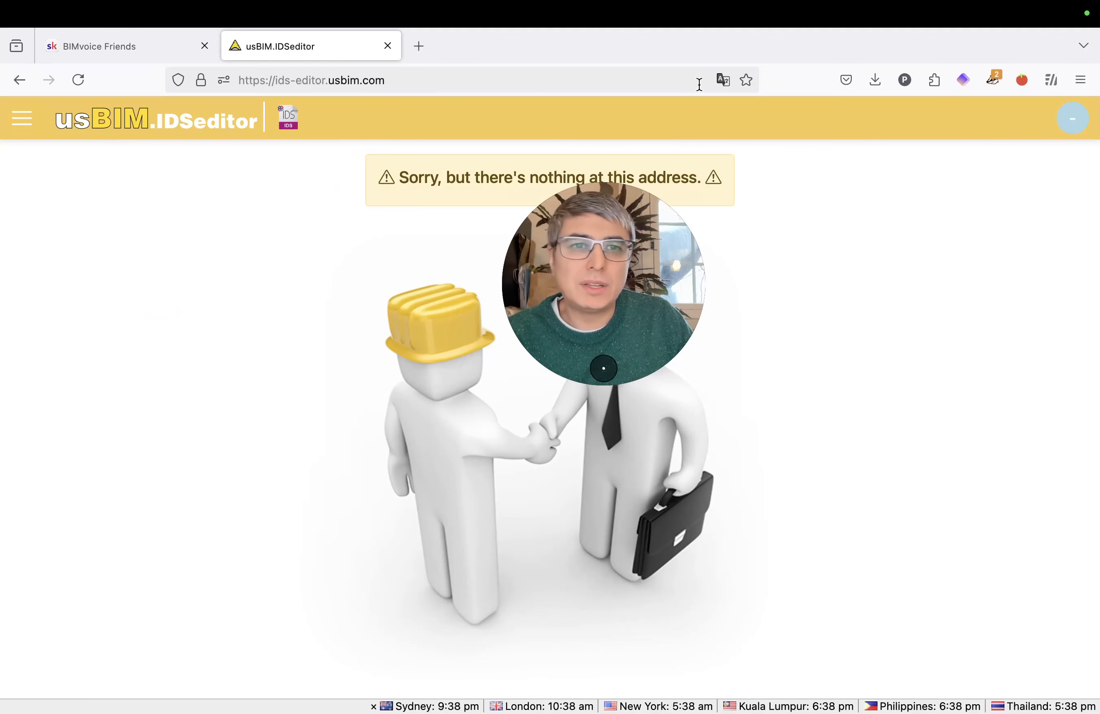
left_click(582, 79)
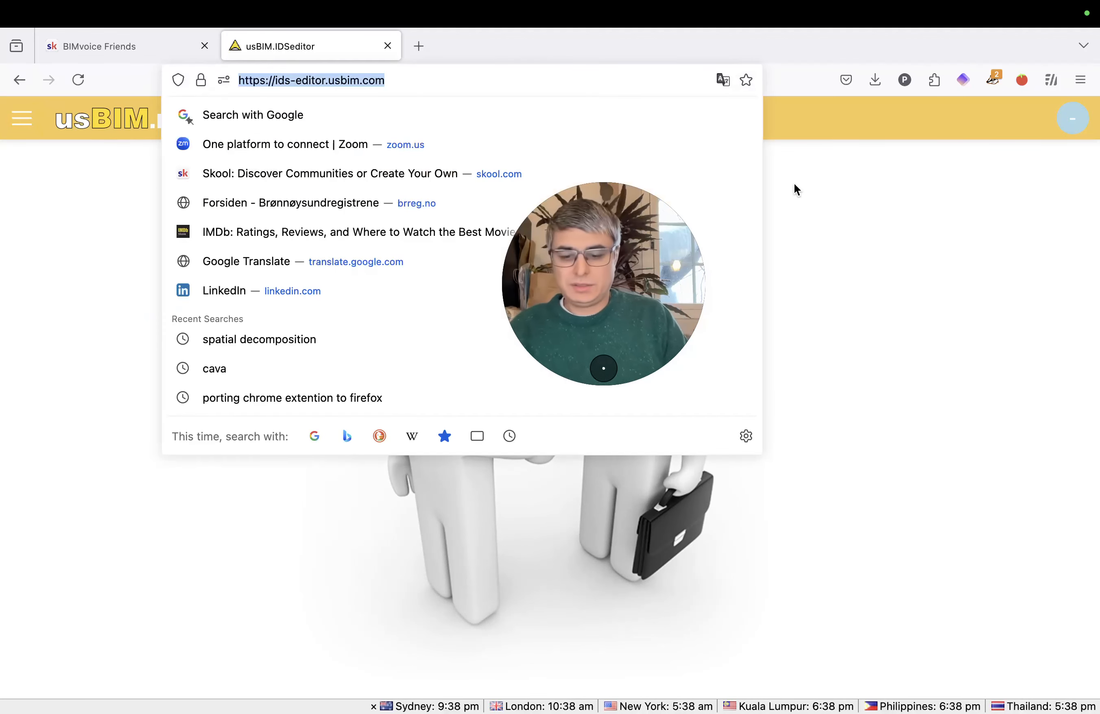
type("ids")
key("Return")
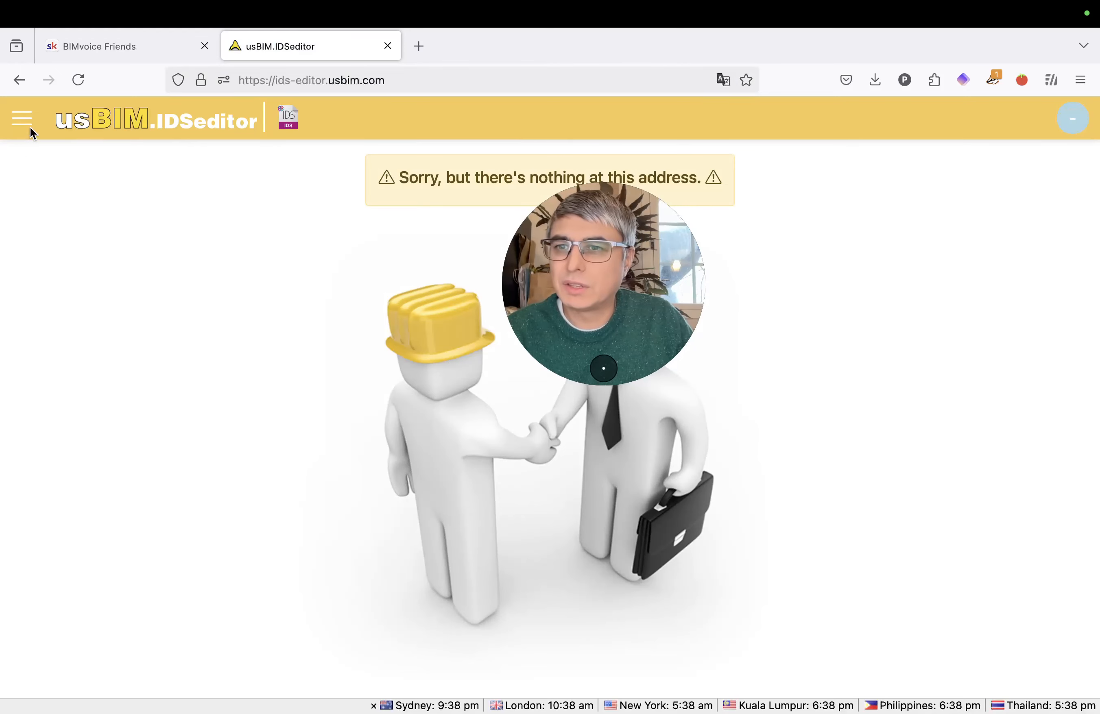
- Search the web for "acca ids editor"
left_click(325, 79)
type("acca")
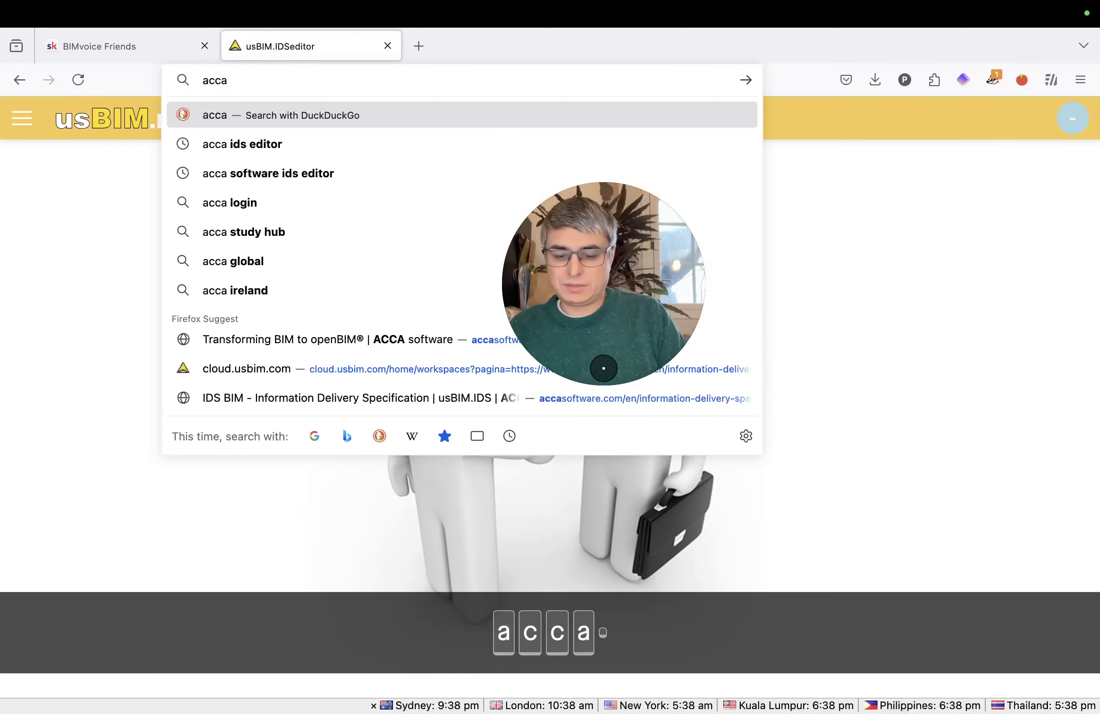
key("BackSpace")
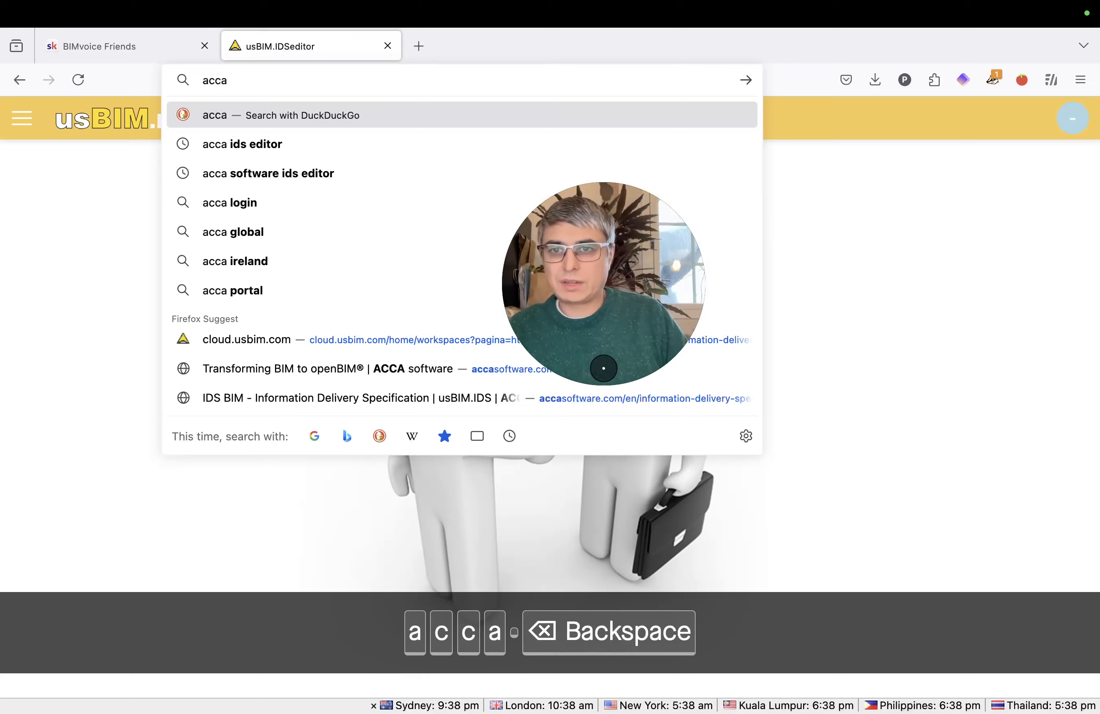
key("Down")
key("Return")
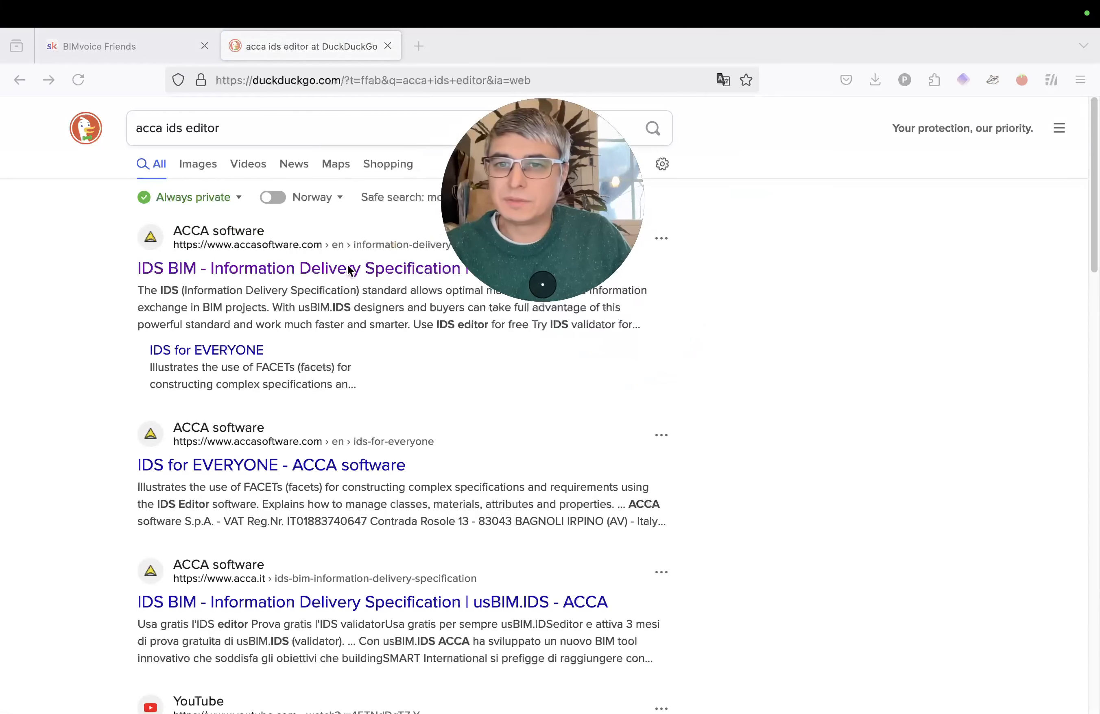
- Open ACCA's usBIM.IDS page from the search results and launch the free IDS editor
left_click_drag(541, 179, 293, 224)
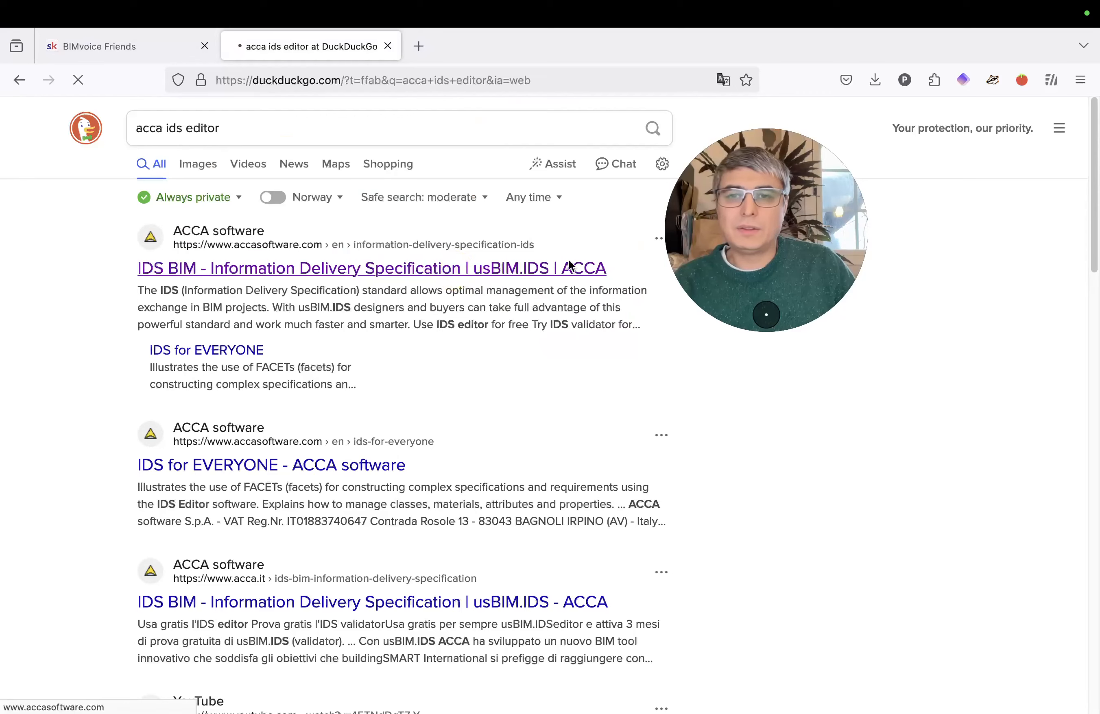
left_click(582, 268)
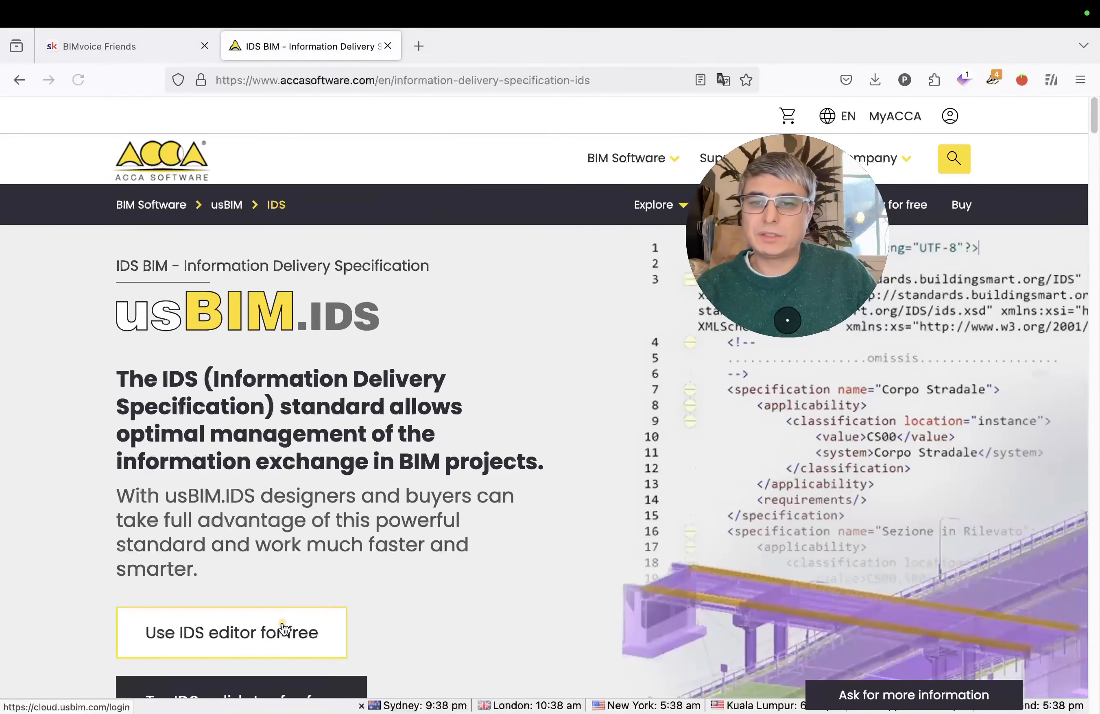
left_click(278, 648)
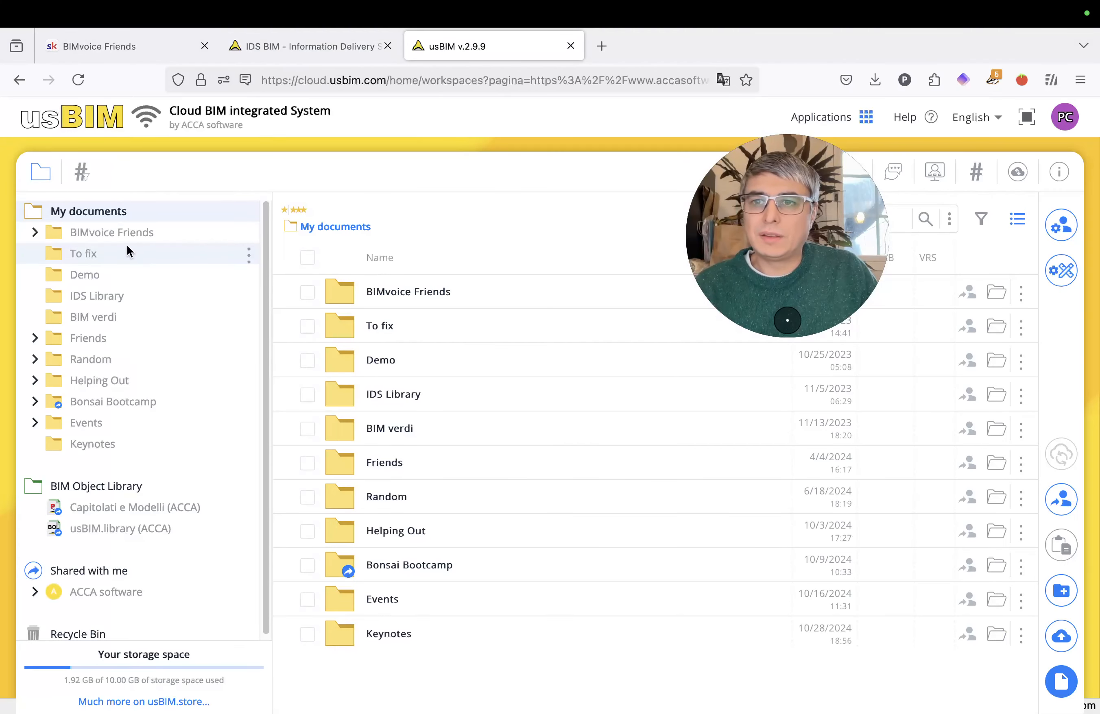
- In the Live Calls folder under BIMvoice Friends, move the existing walltype IDS file to the folder's recycle bin
left_click(35, 232)
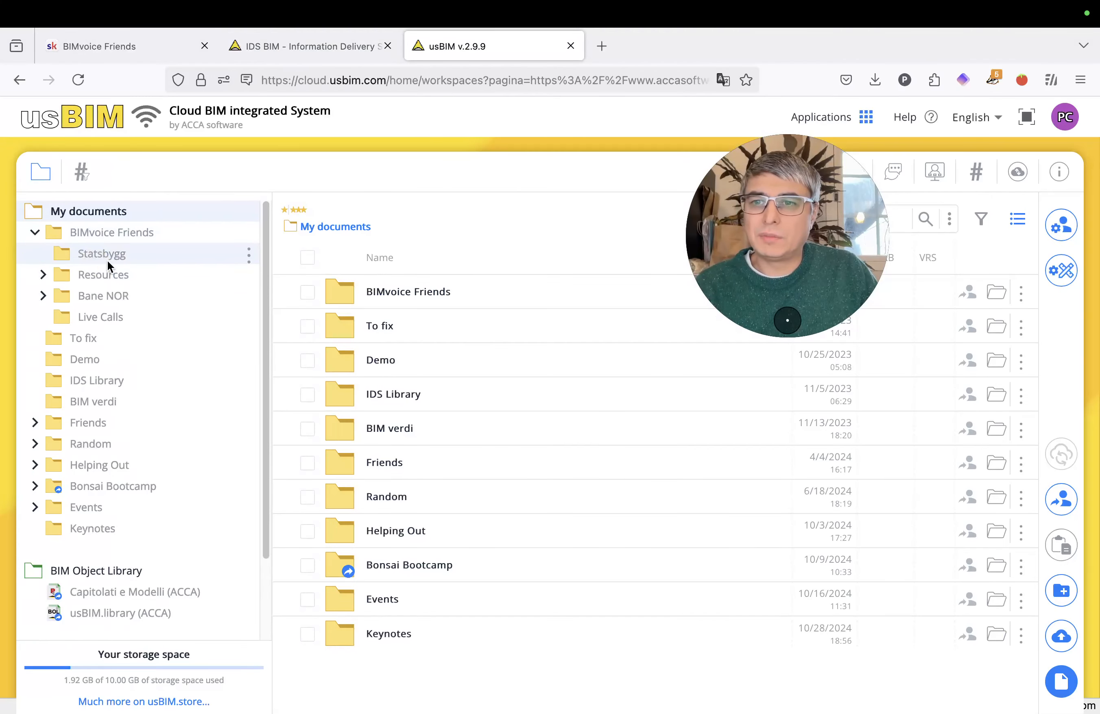
left_click(165, 318)
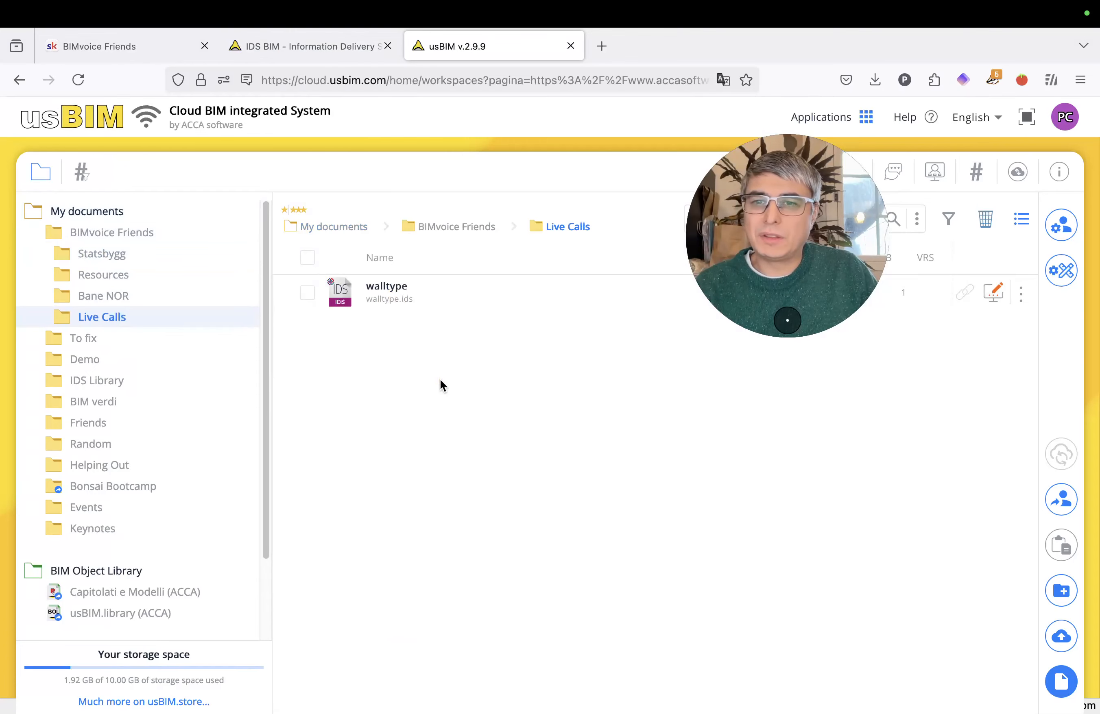
left_click(402, 295)
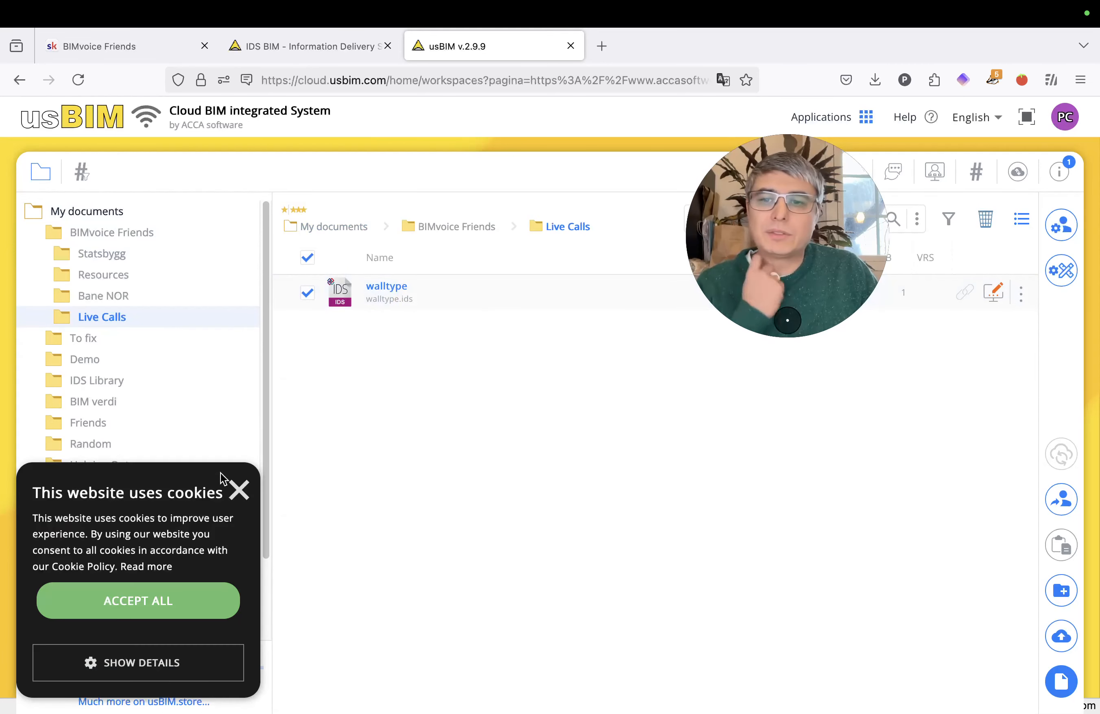
left_click(239, 489)
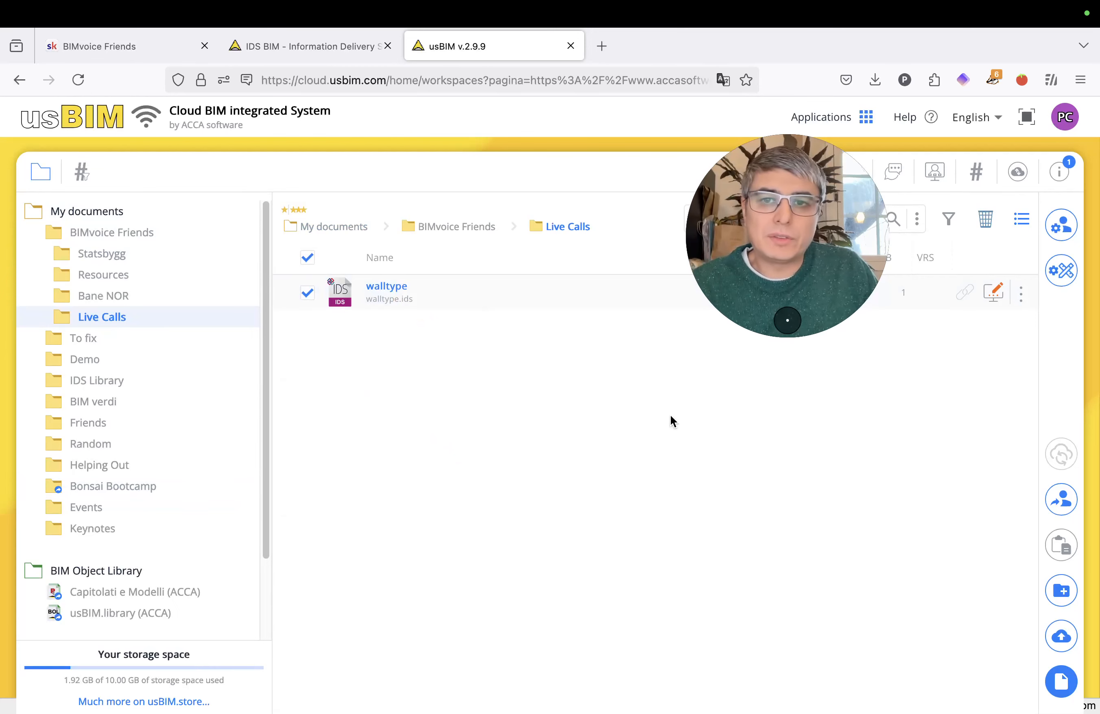
left_click(1021, 294)
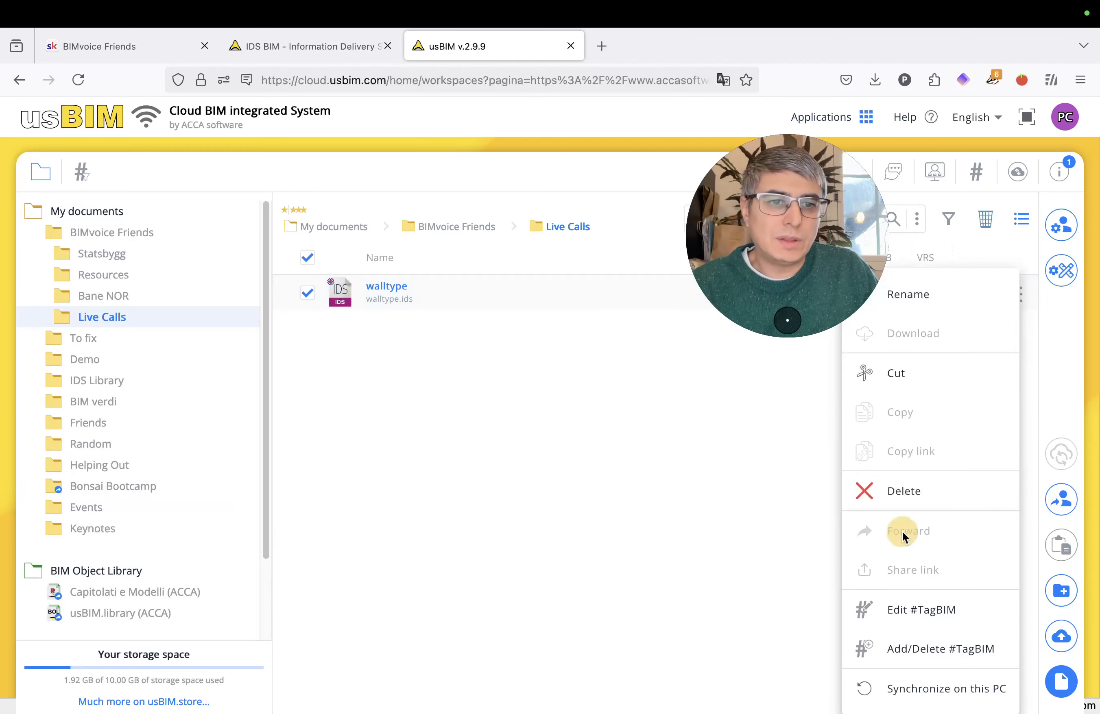
left_click(930, 499)
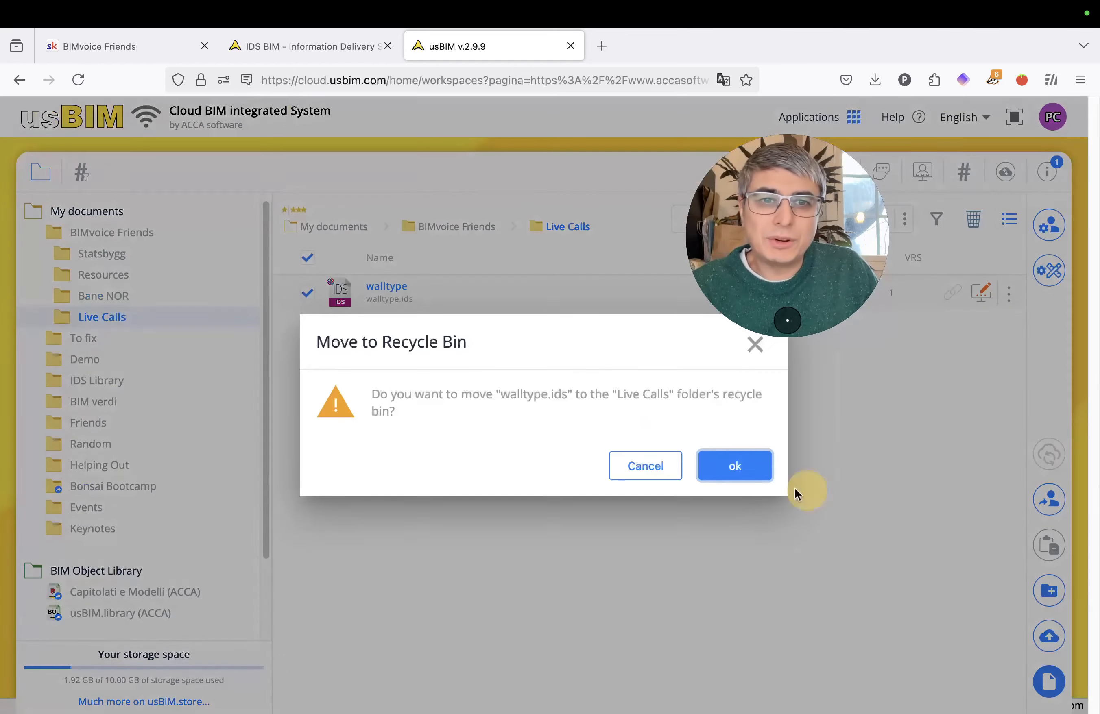
left_click(766, 470)
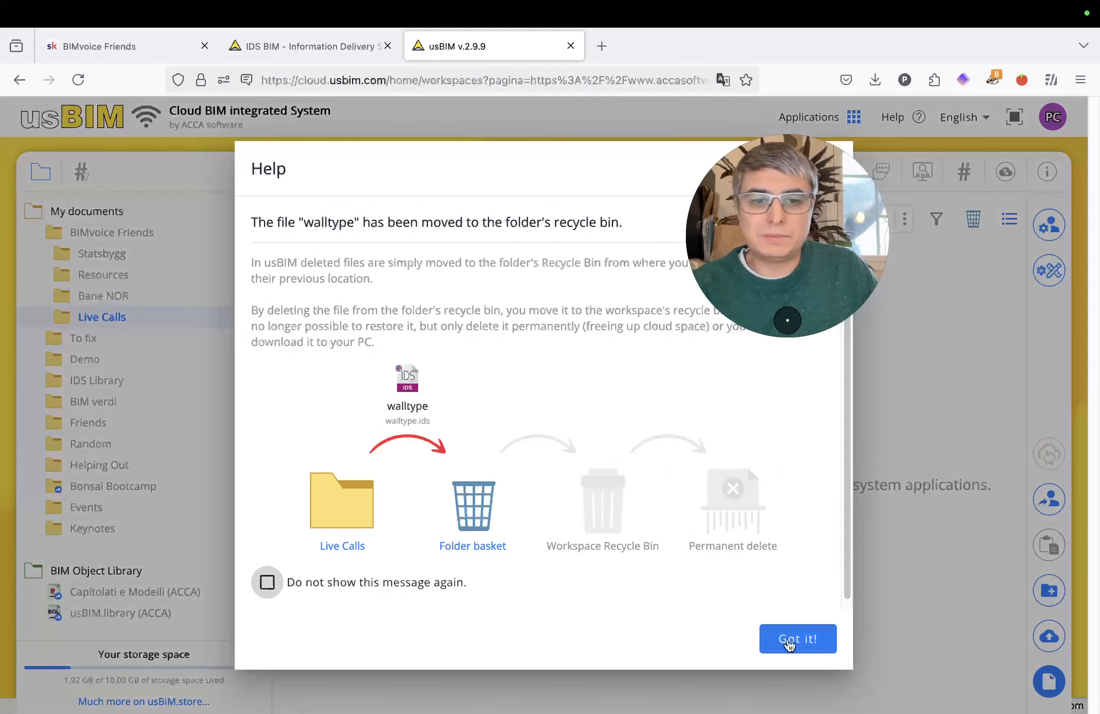
left_click(789, 641)
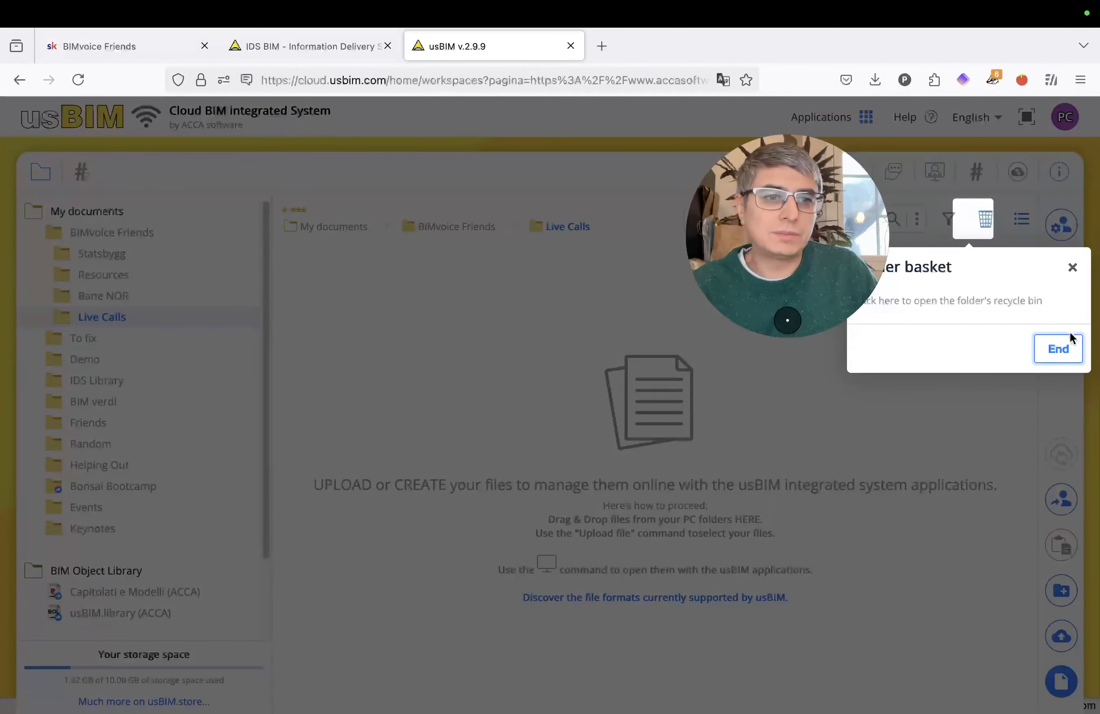
left_click(1059, 348)
- Create a new IDS document titled "walltype" in the Live Calls folder
left_click(1060, 683)
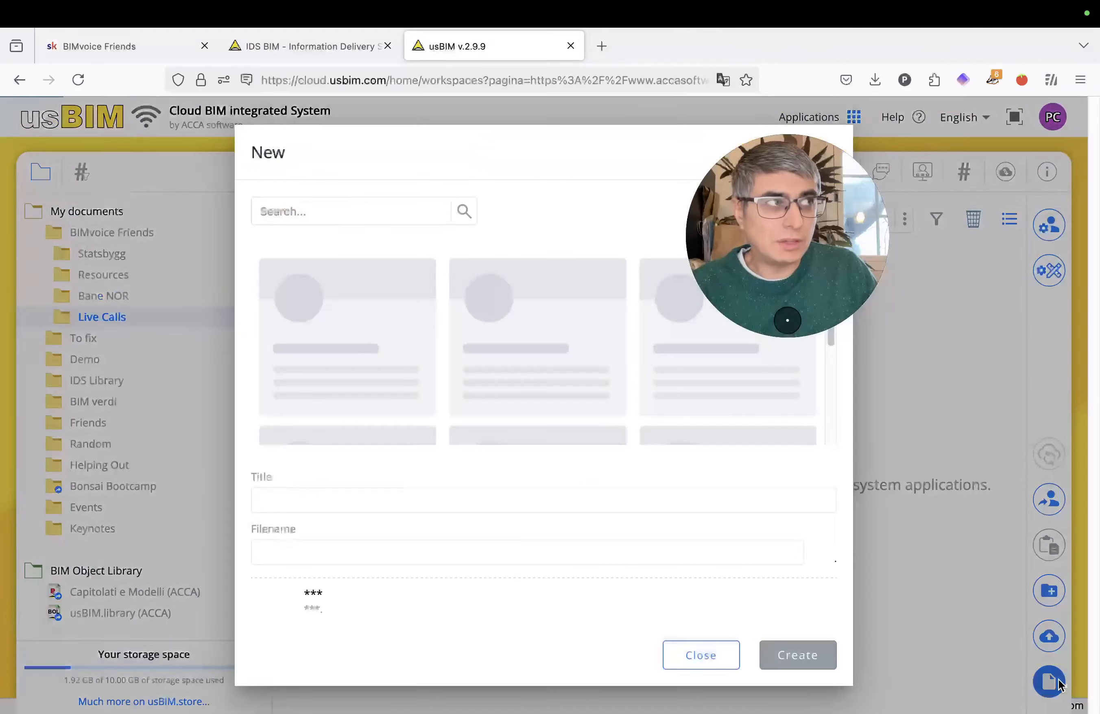
left_click(363, 212)
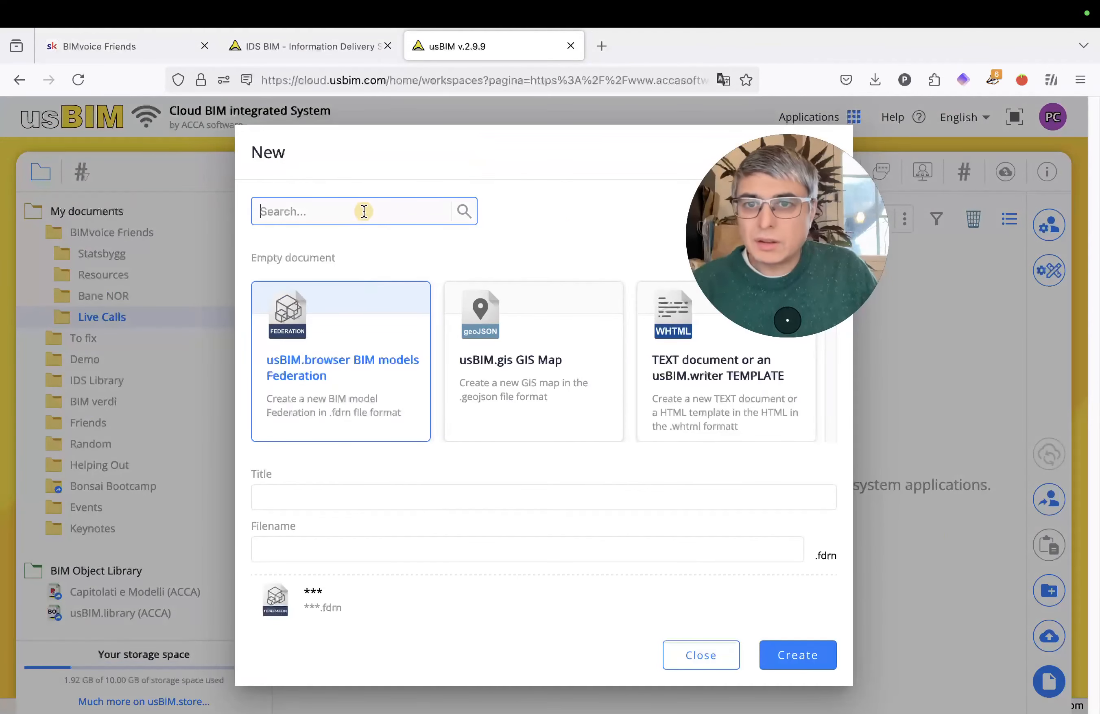
type("ids")
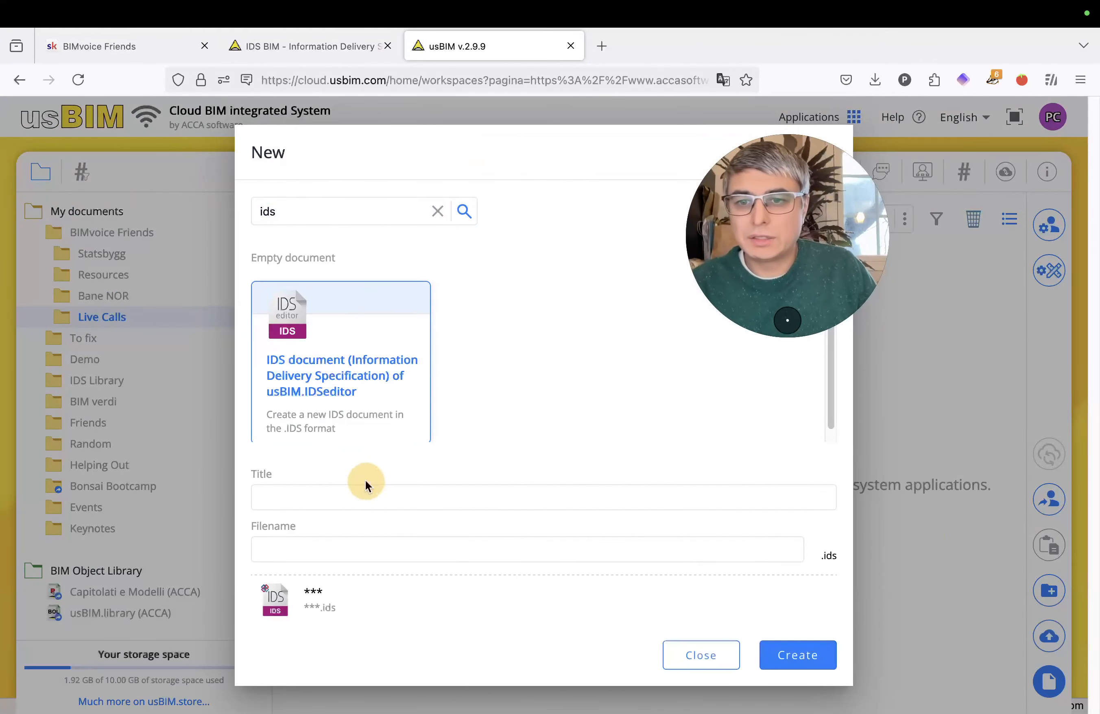
left_click(384, 491)
type("walltype")
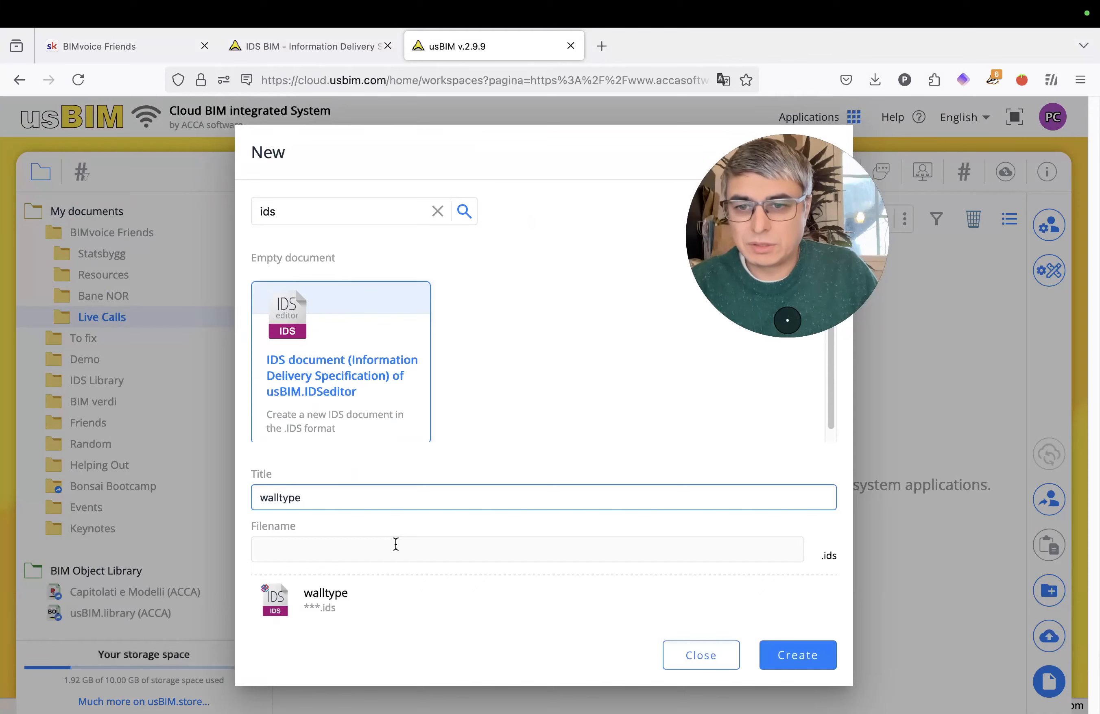
left_click(411, 546)
left_click(780, 668)
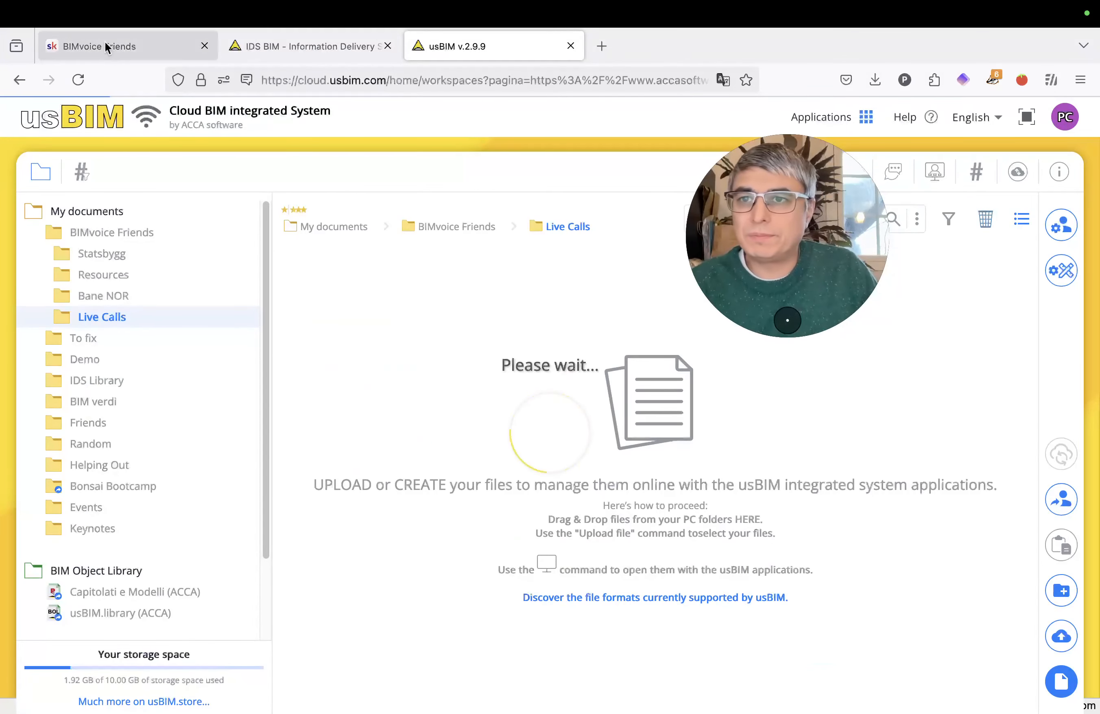
- Place the usBIM tab beside the BIMvoice Friends tab and dismiss the blocked page notice
left_click_drag(500, 49, 373, 52)
left_click(148, 49)
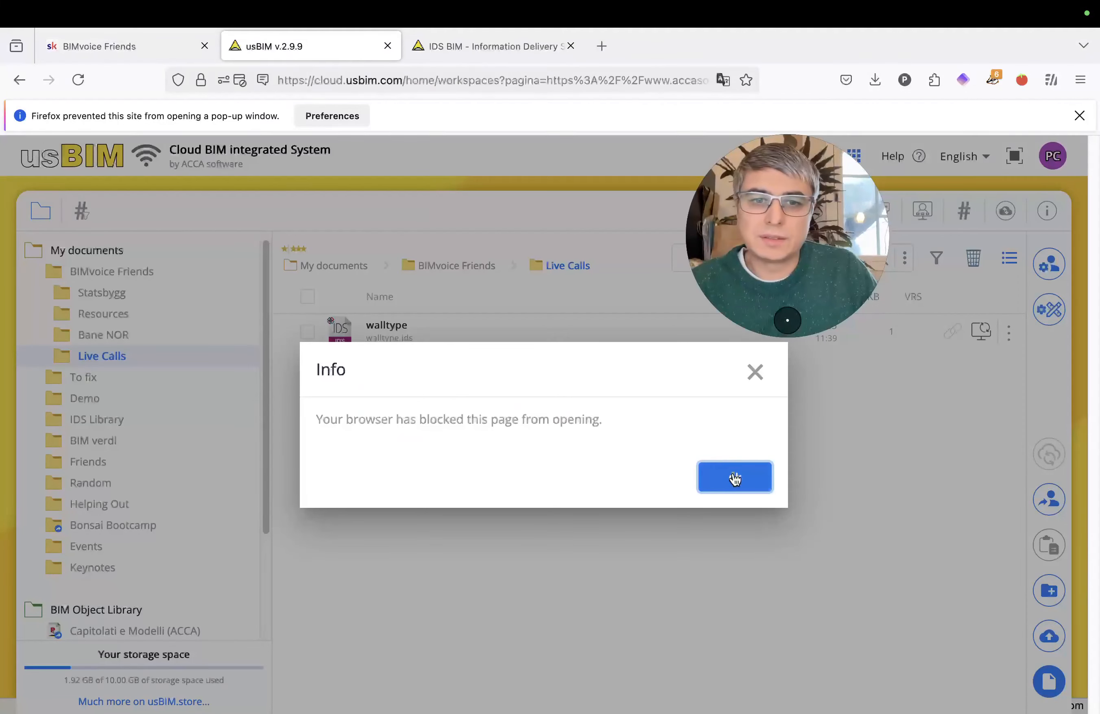
left_click(734, 478)
left_click(408, 297)
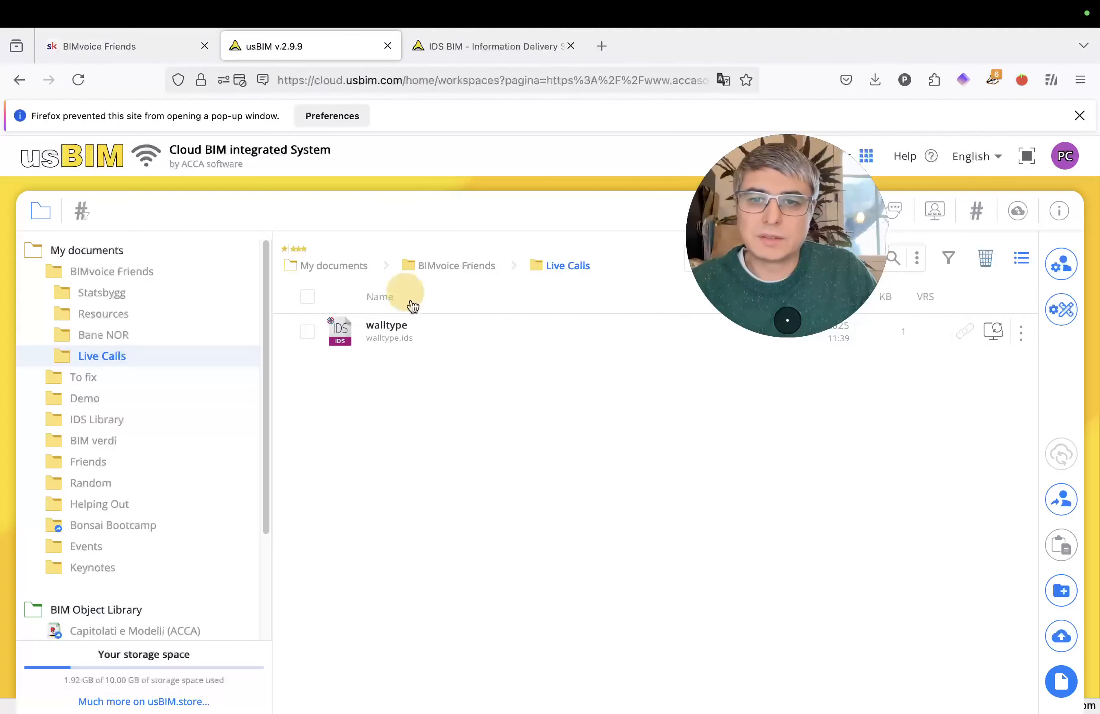
- Go back to the forum post and review the requested wall type filter and LoadBearing requirement
left_click(139, 47)
left_click(527, 323)
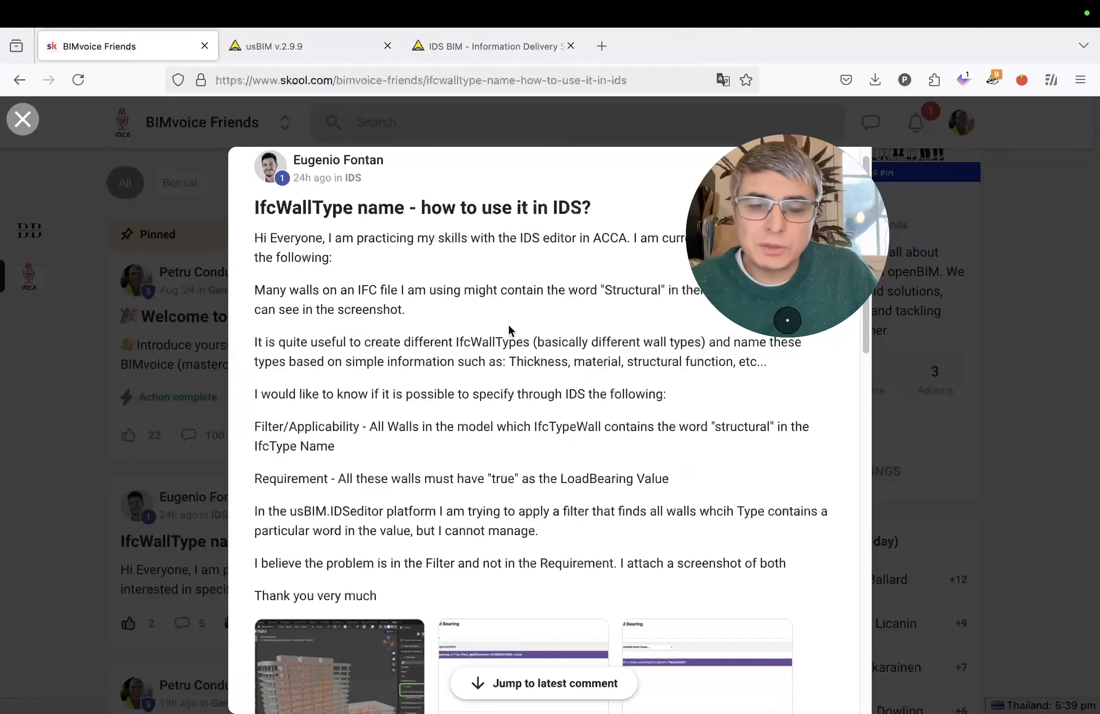
scroll(509, 325, "down", 1)
scroll(505, 255, "up", 2)
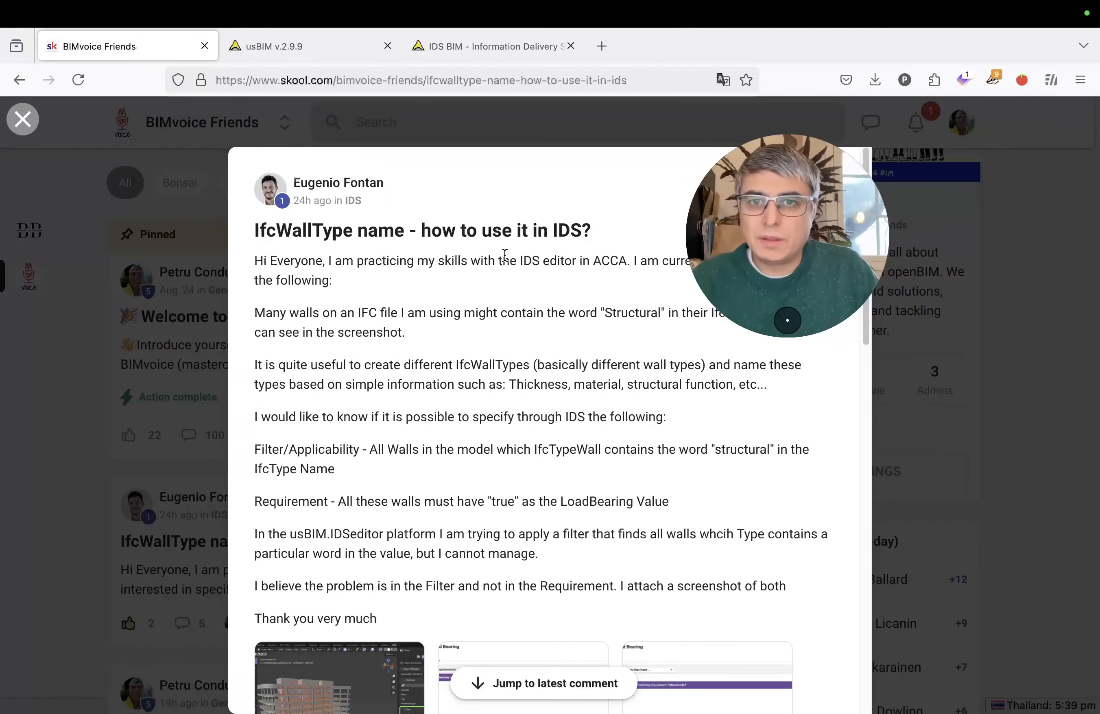
- Switch to Blender with Bonsai and open the recent IFC project 4walls.ifc
key("ctrl+Right")
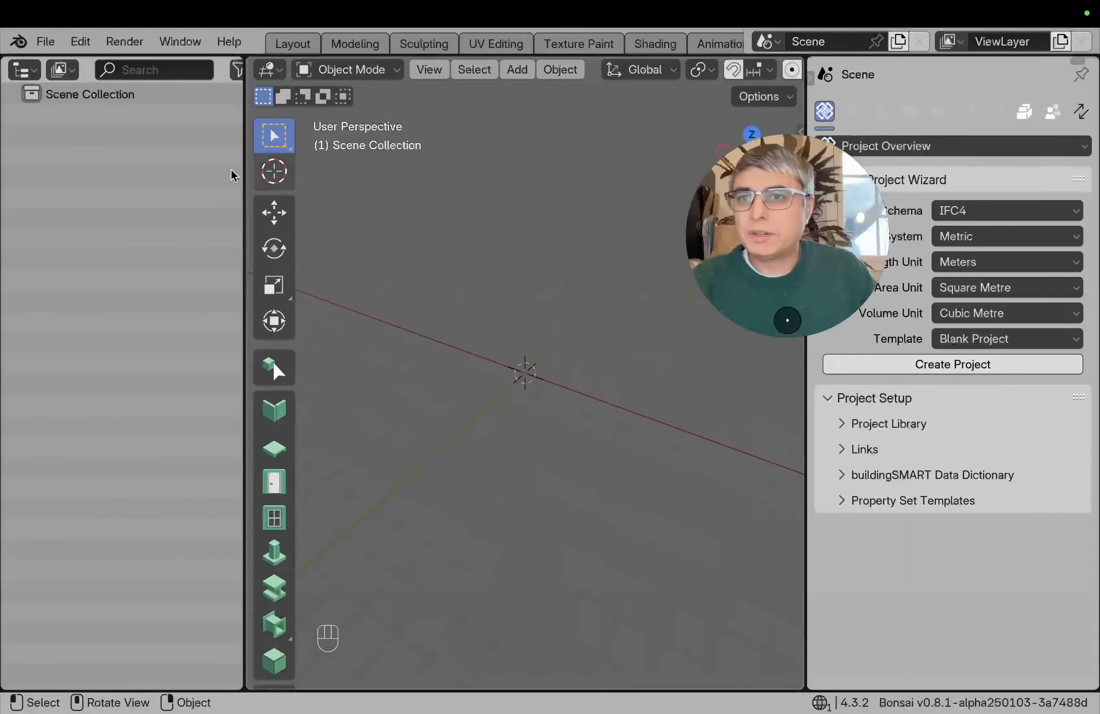
left_click(47, 41)
left_click(96, 89)
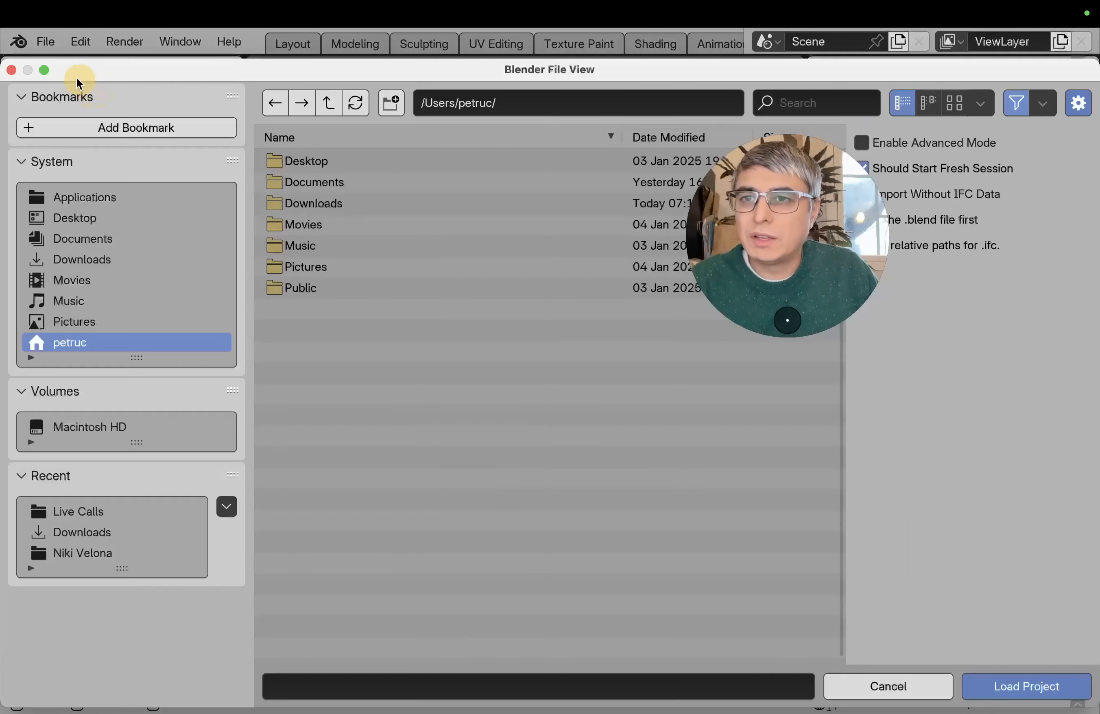
left_click(11, 70)
left_click(46, 41)
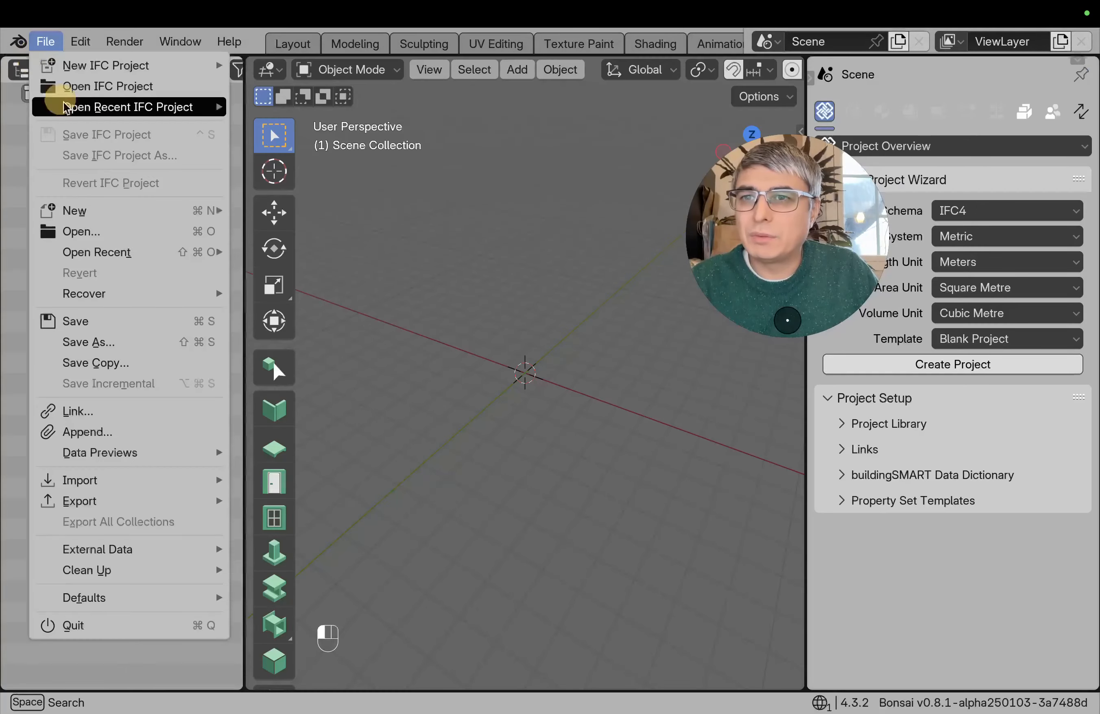
mouse_move(130, 107)
left_click(327, 107)
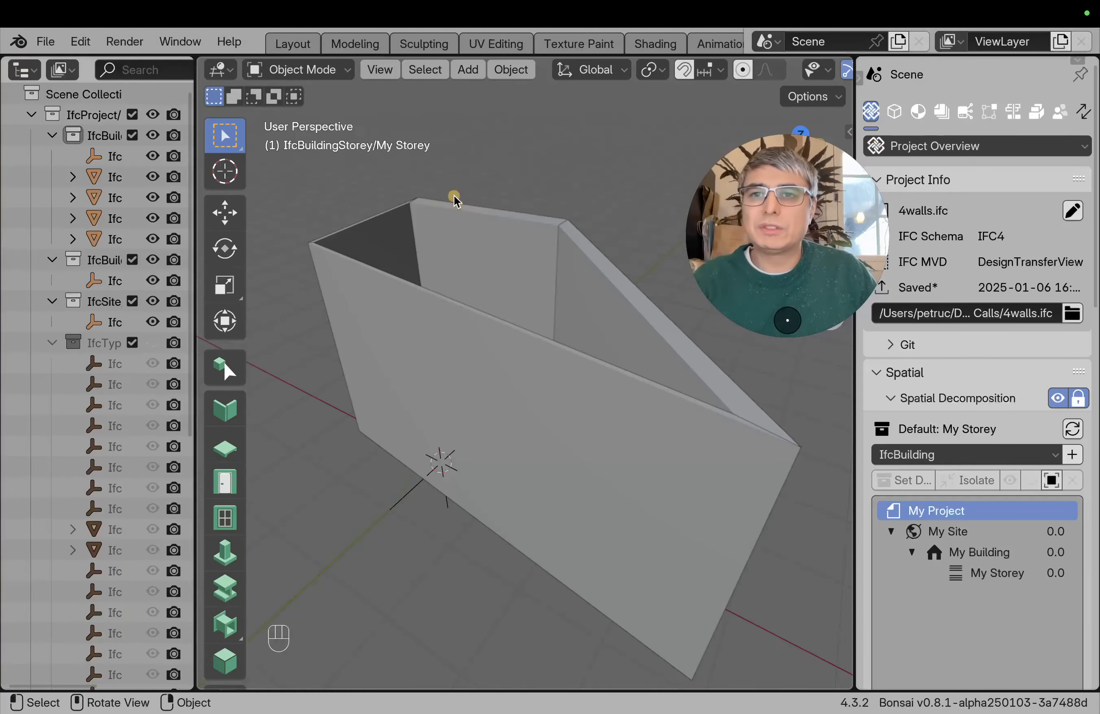
- Select the wall IfcWall/Wall.002 in the 3D view
middle_click_drag(524, 334, 576, 353)
scroll(523, 339, "up", 3)
scroll(580, 311, "down", 6)
left_click(576, 353)
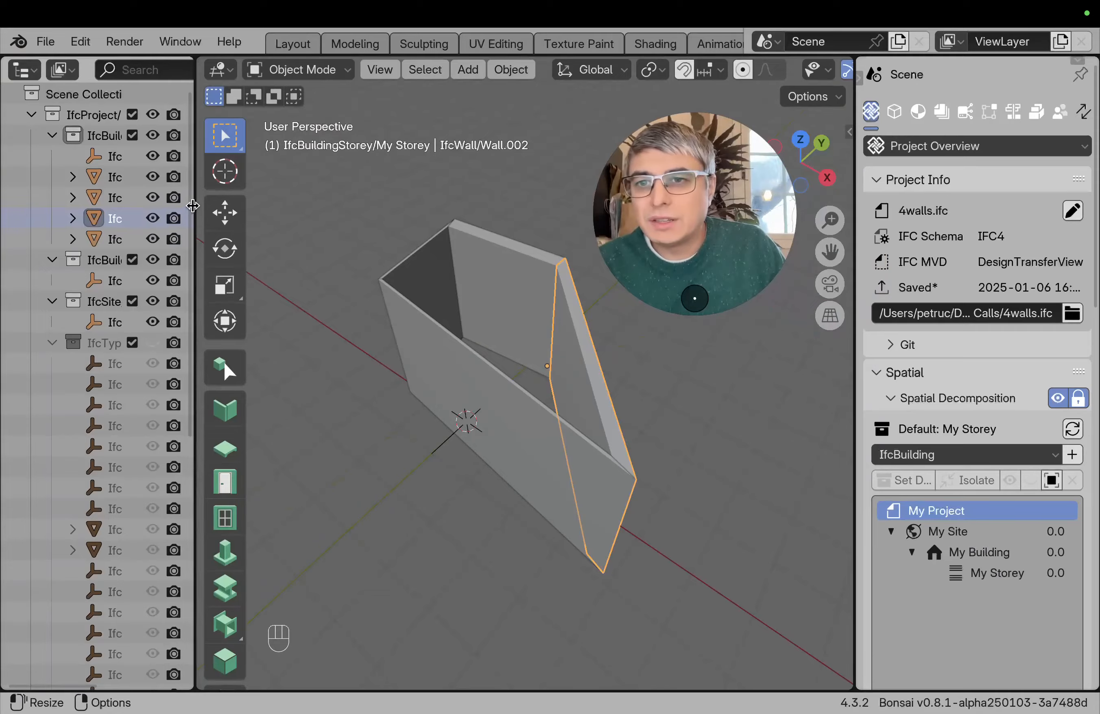
- Widen the object tree, examine the IfcWallType entries and select IfcWallType/WAL100, leaving its name unchanged
left_click_drag(193, 205, 449, 205)
scroll(238, 536, "down", 2)
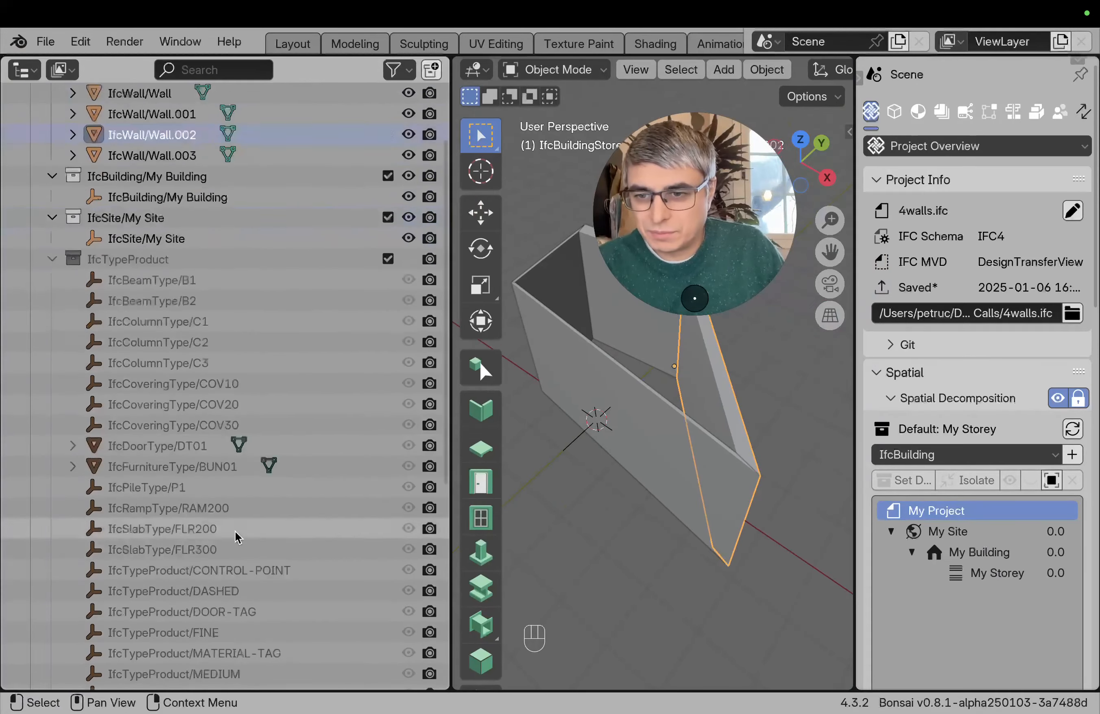
scroll(238, 537, "down", 8)
left_click(248, 611)
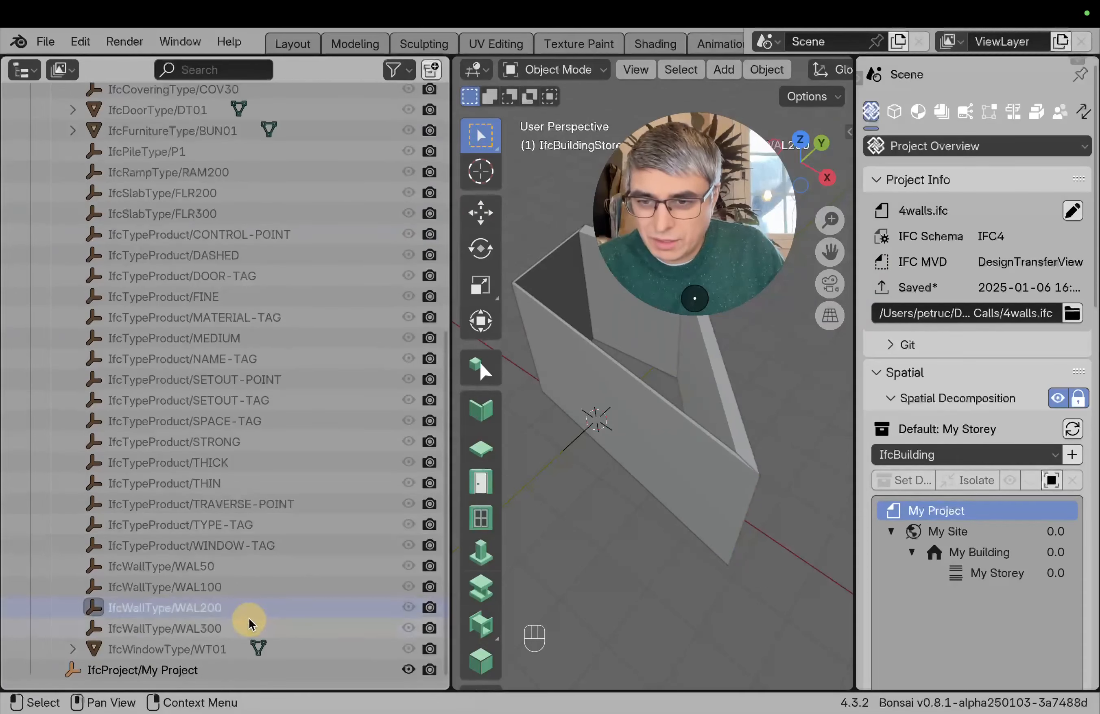
left_click(241, 596)
double_click(244, 588)
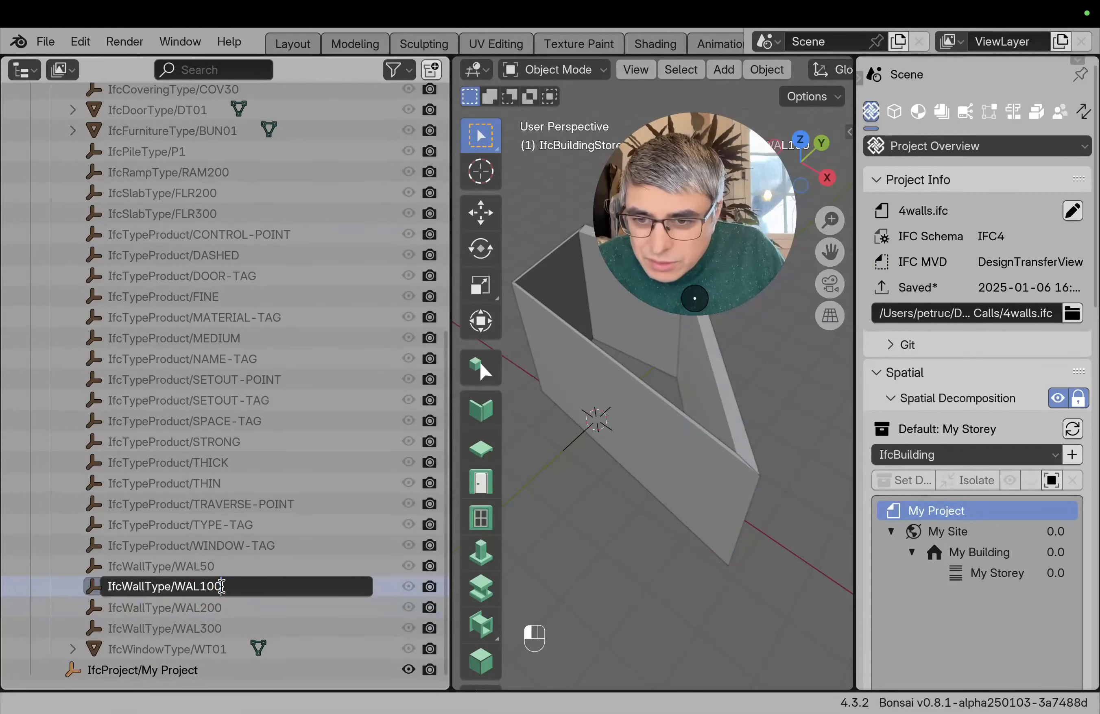
left_click(596, 560)
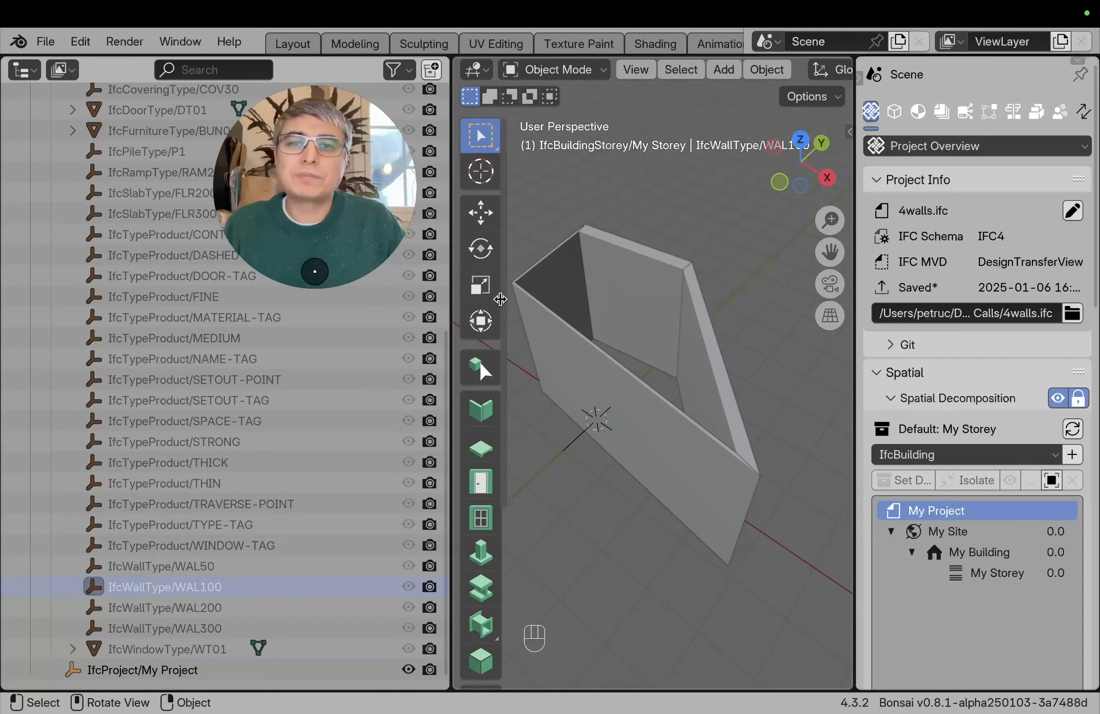
left_click_drag(451, 302, 382, 302)
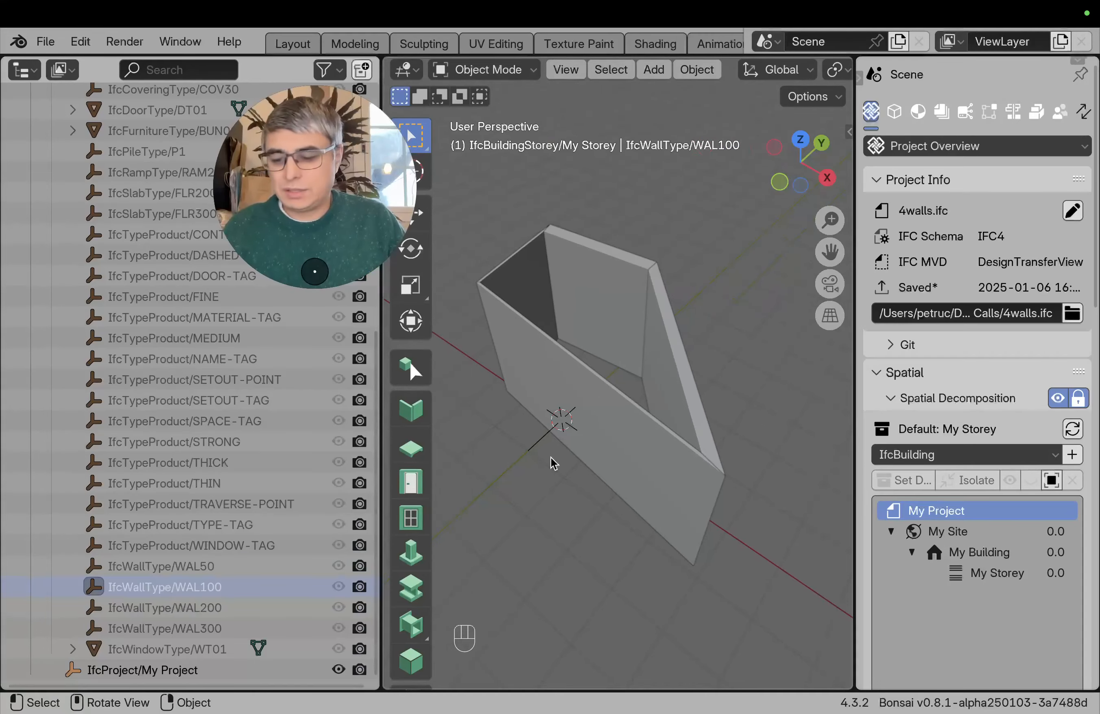
- Switch to Firefox and reread the forum post's wall type name filter and LoadBearing requirement
key("ctrl+Right")
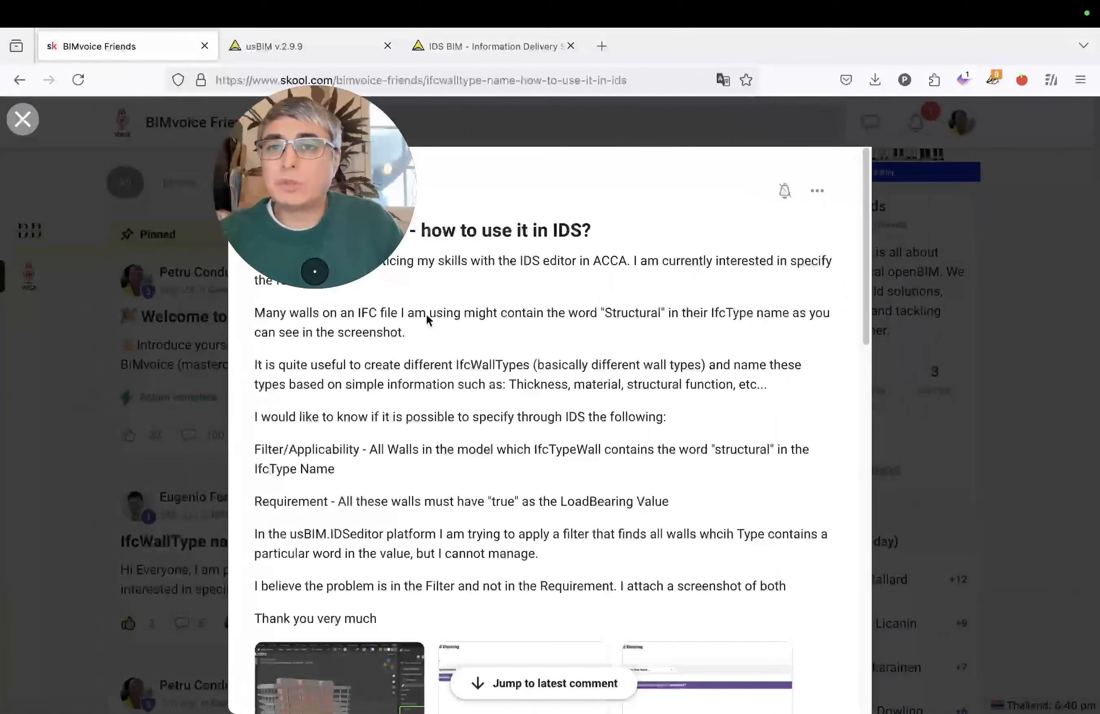
left_click_drag(339, 189, 147, 201)
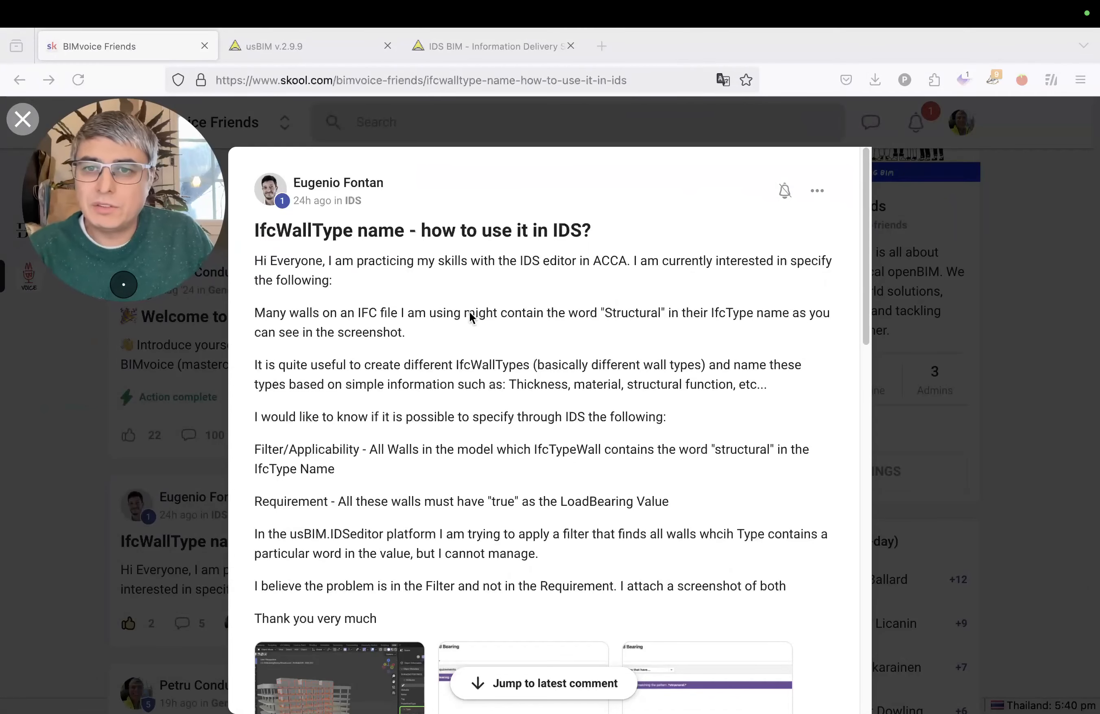
scroll(534, 314, "down", 2)
scroll(534, 313, "down", 5)
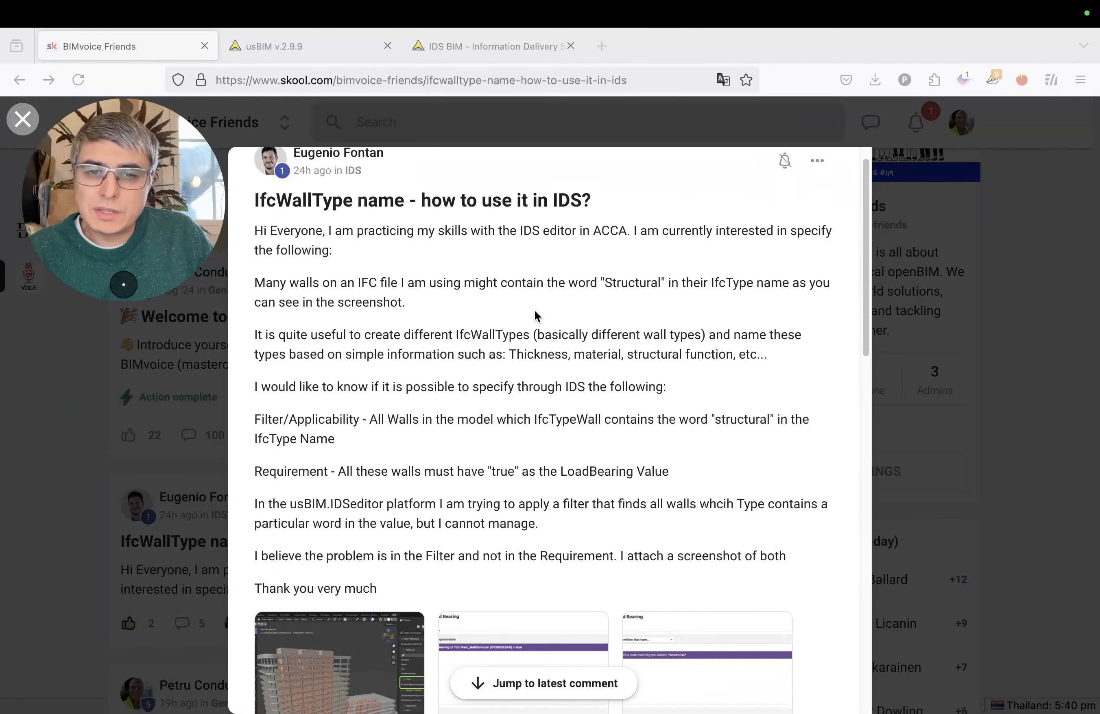
scroll(529, 318, "down", 1)
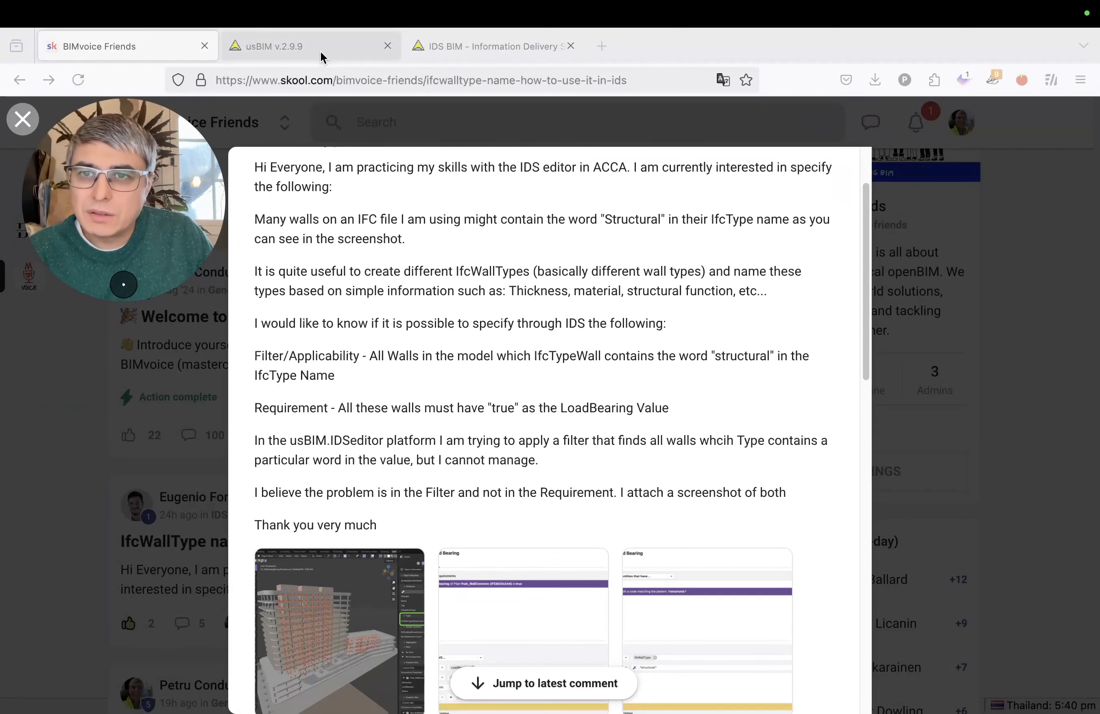
left_click(302, 47)
left_click(162, 47)
left_click(494, 46)
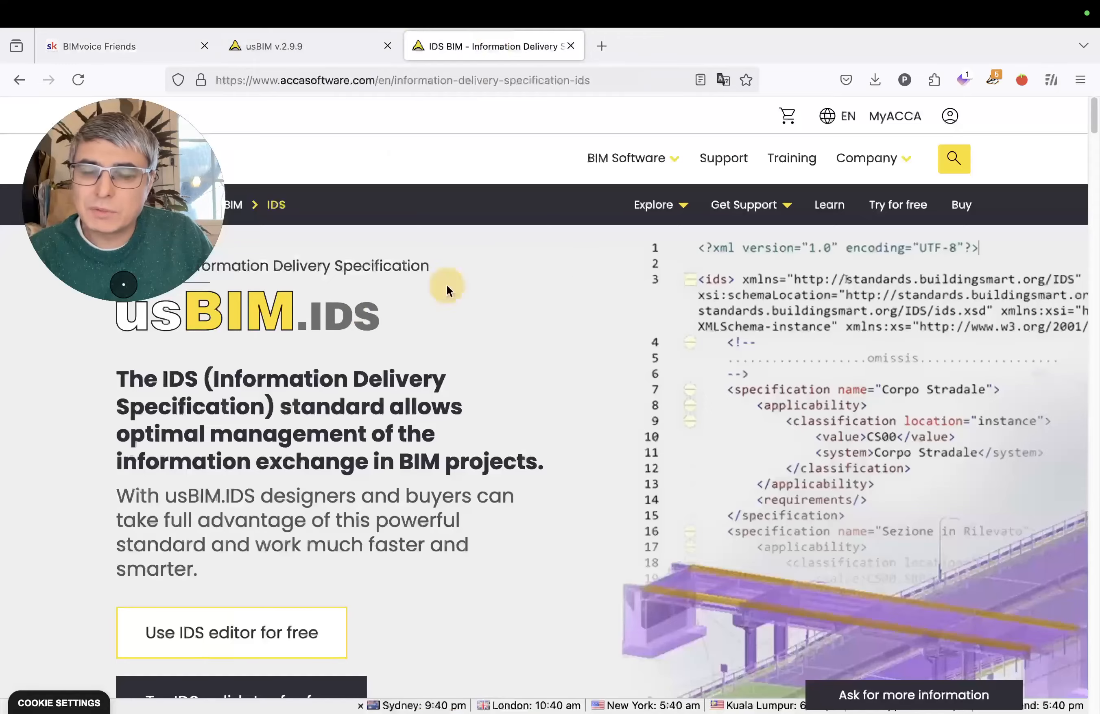
left_click(112, 60)
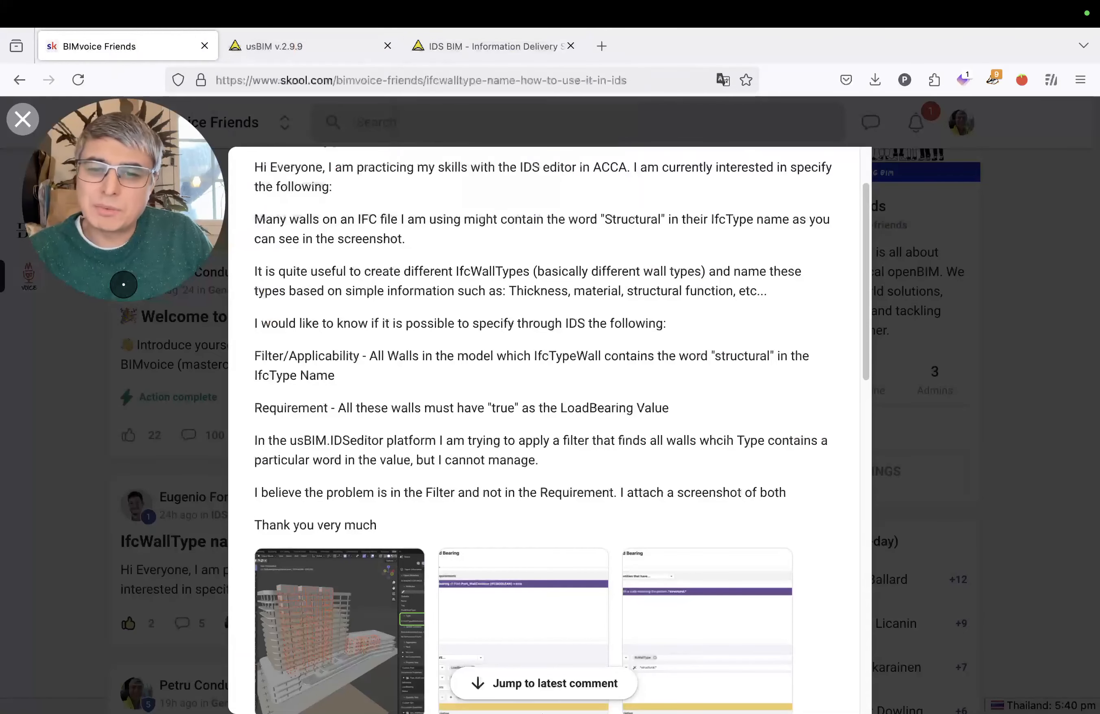
mouse_move(480, 696)
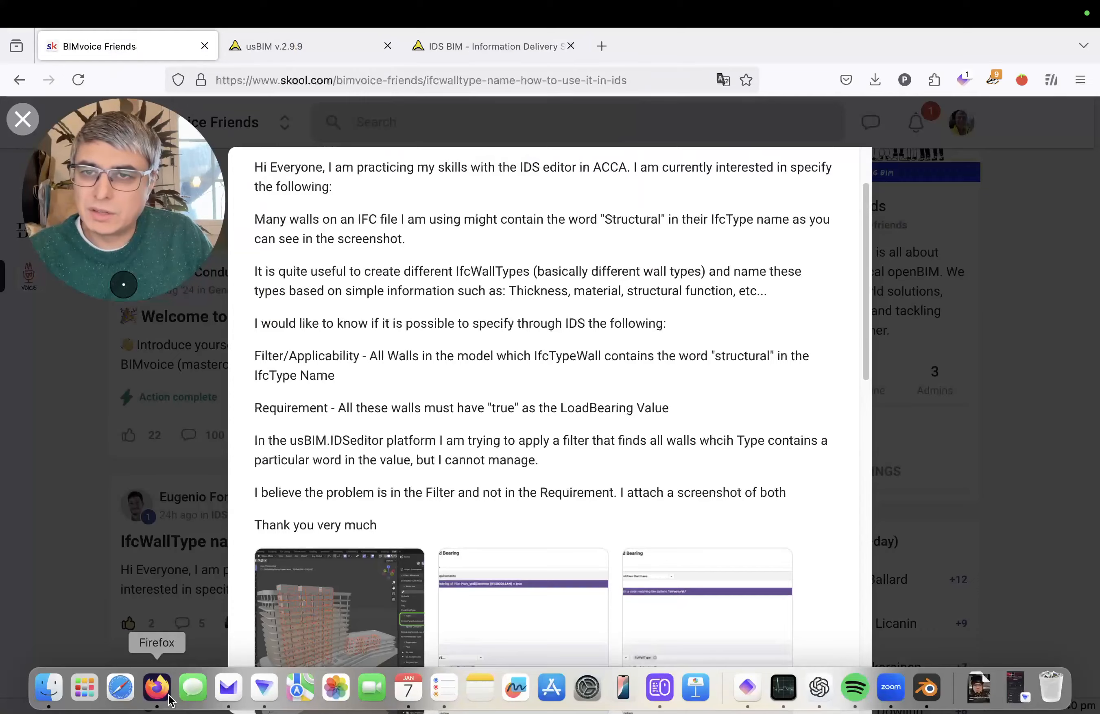
left_click(490, 45)
left_click(323, 53)
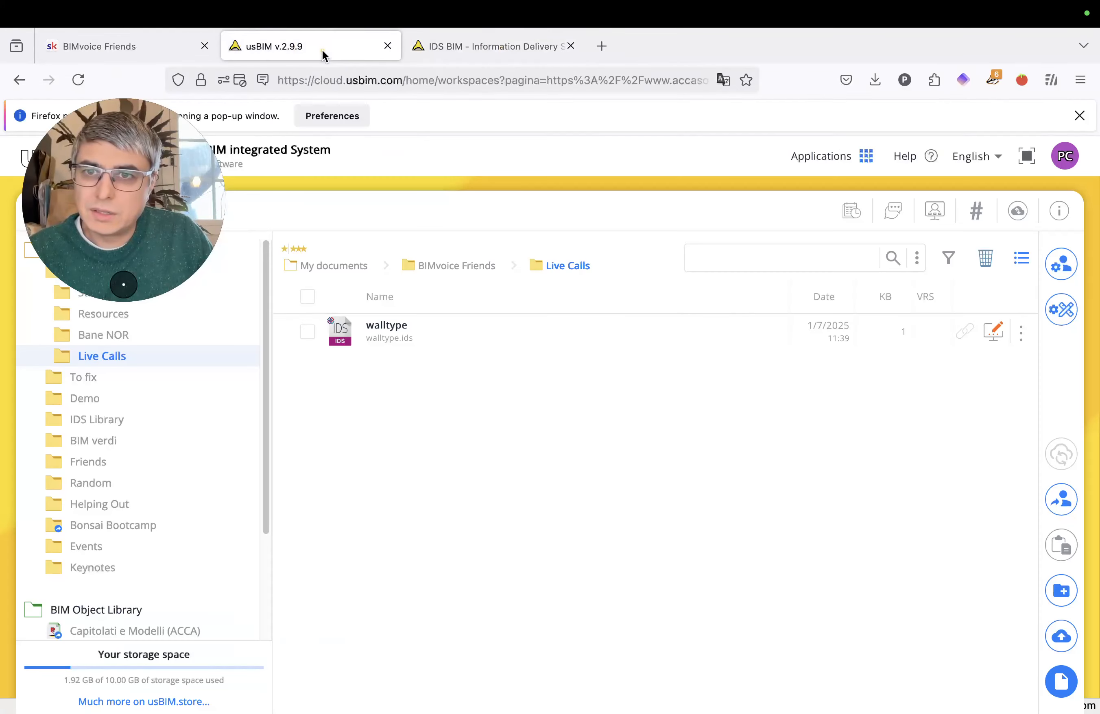
left_click(150, 48)
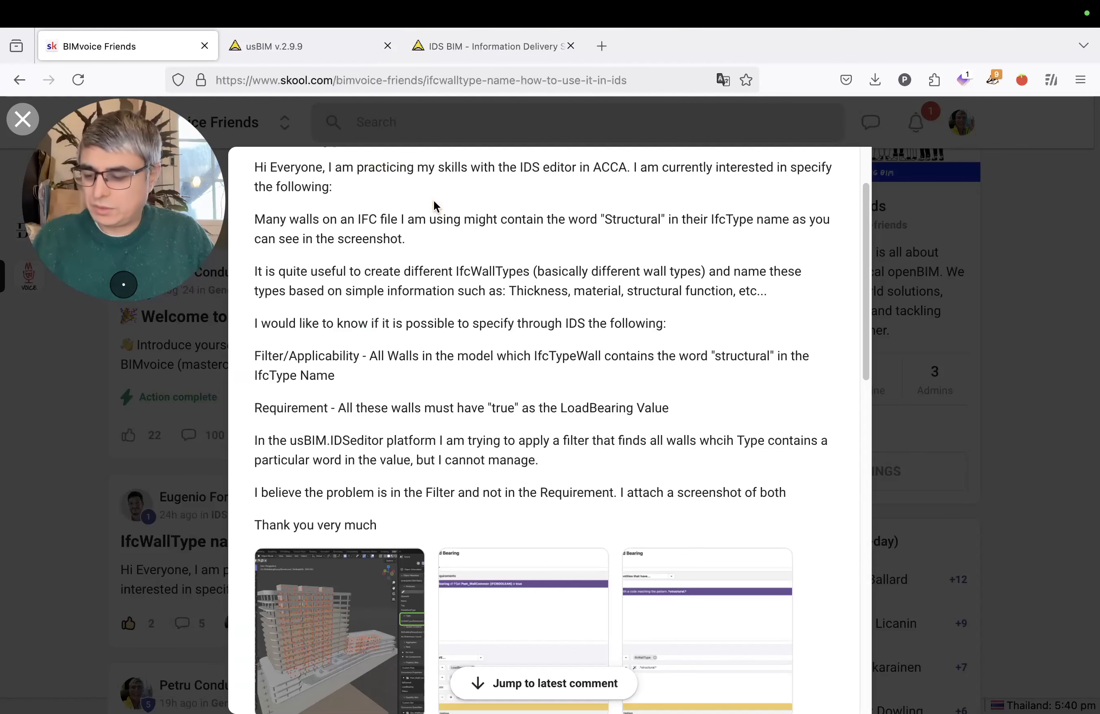
key("super+Tab")
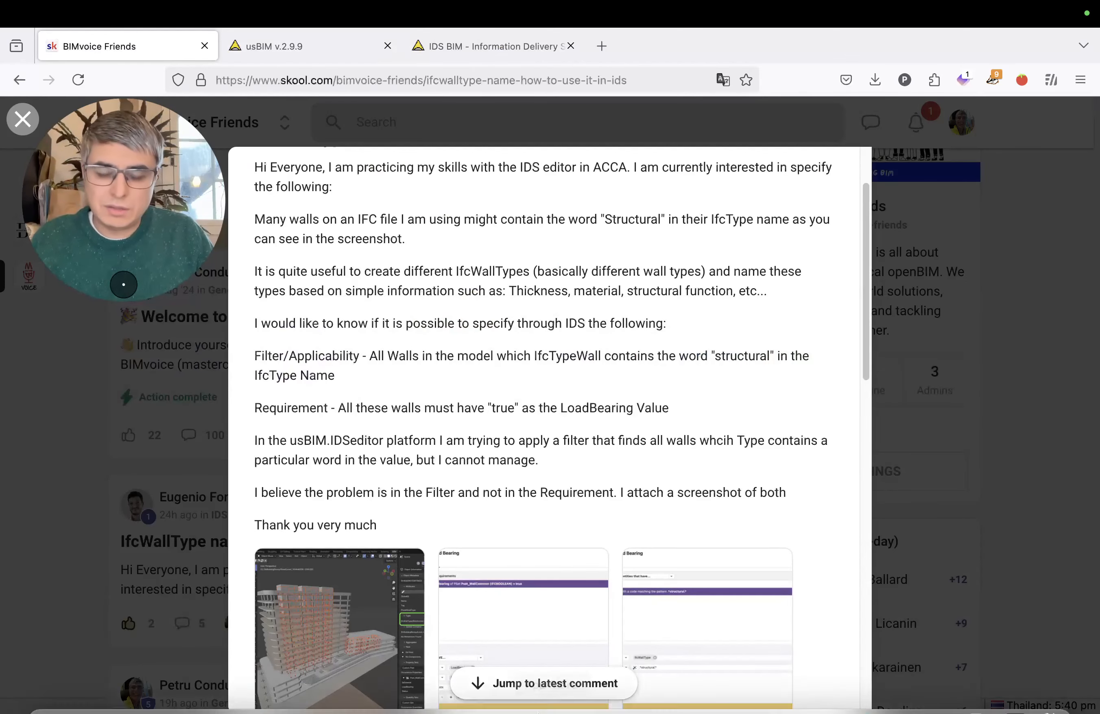
mouse_move(522, 710)
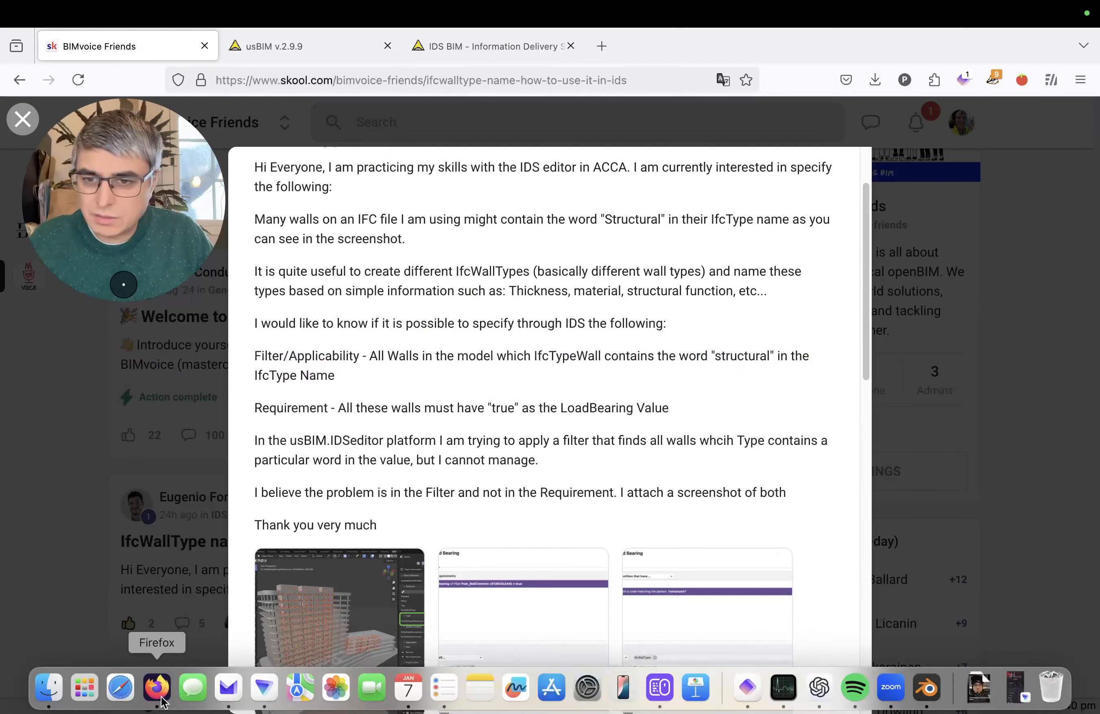
mouse_move(394, 4)
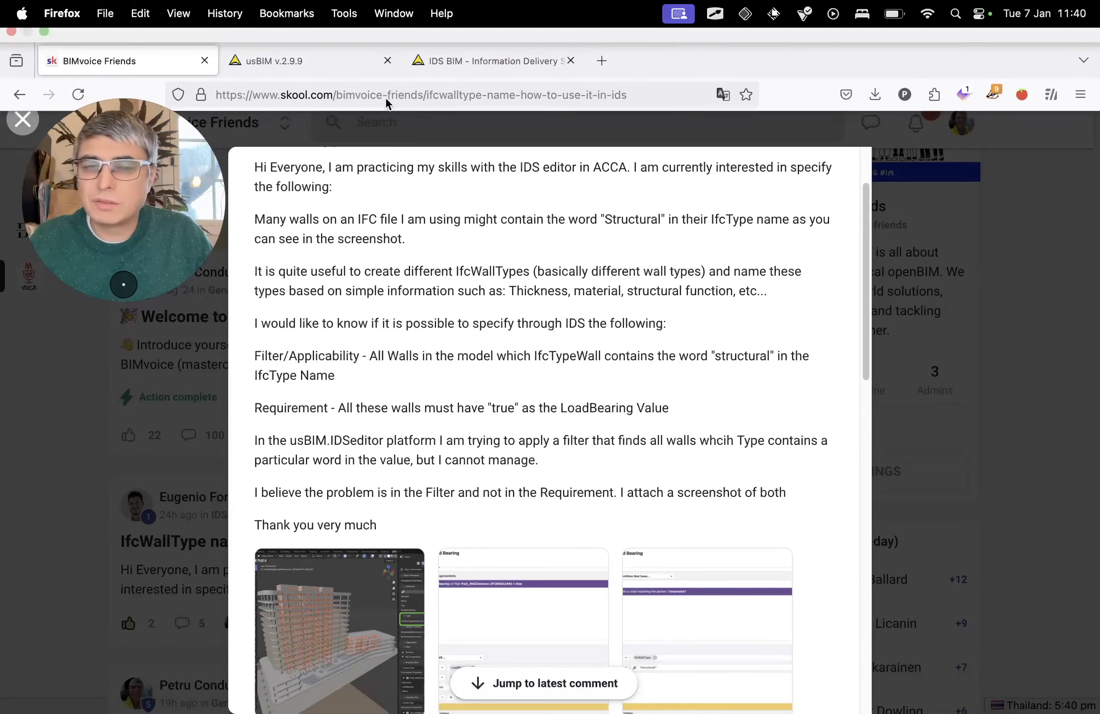
key("ctrl+Right")
key("ctrl+Up")
key("ctrl+Right")
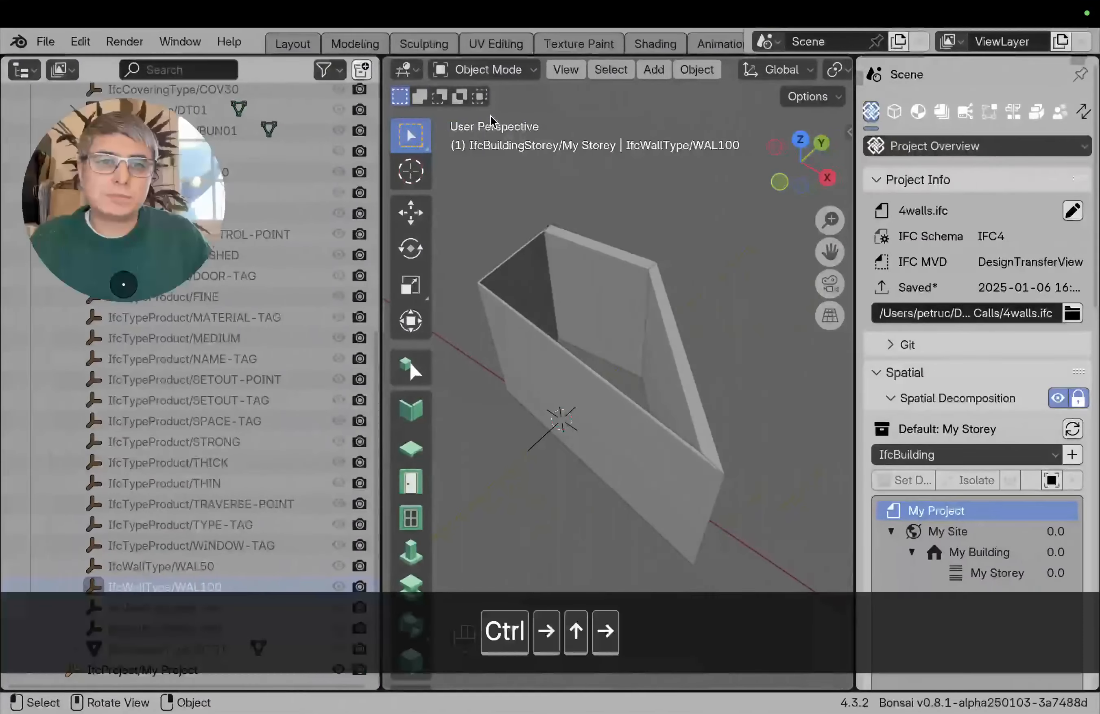
key("ctrl+Left")
key("ctrl+Up")
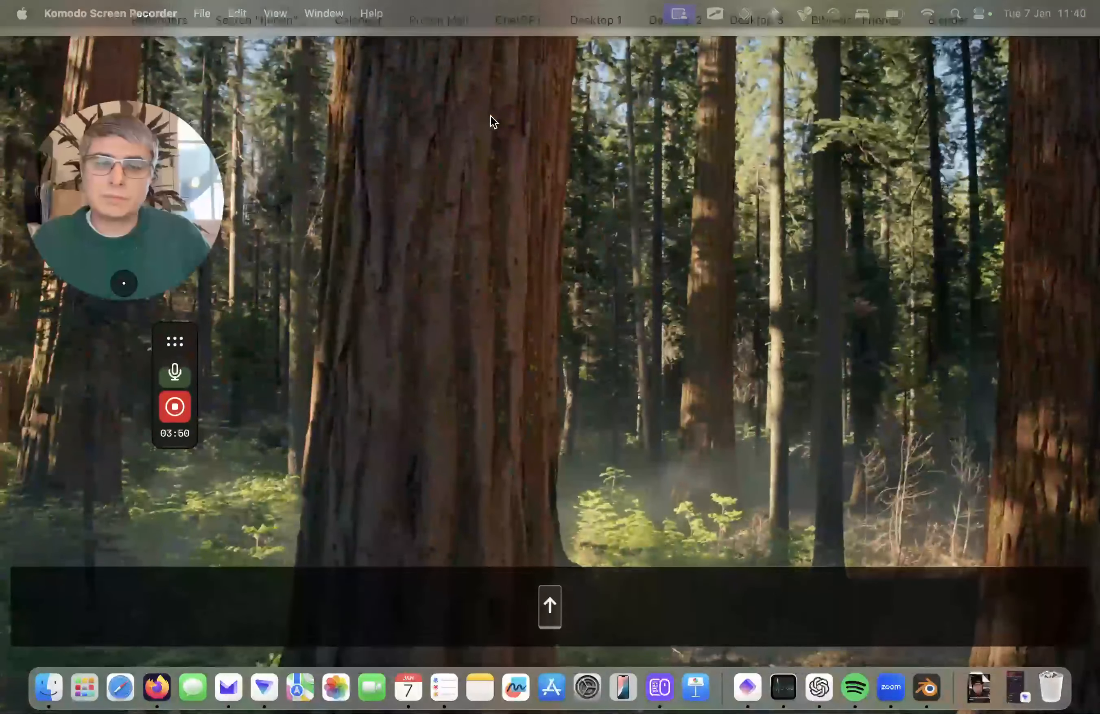
mouse_move(758, 13)
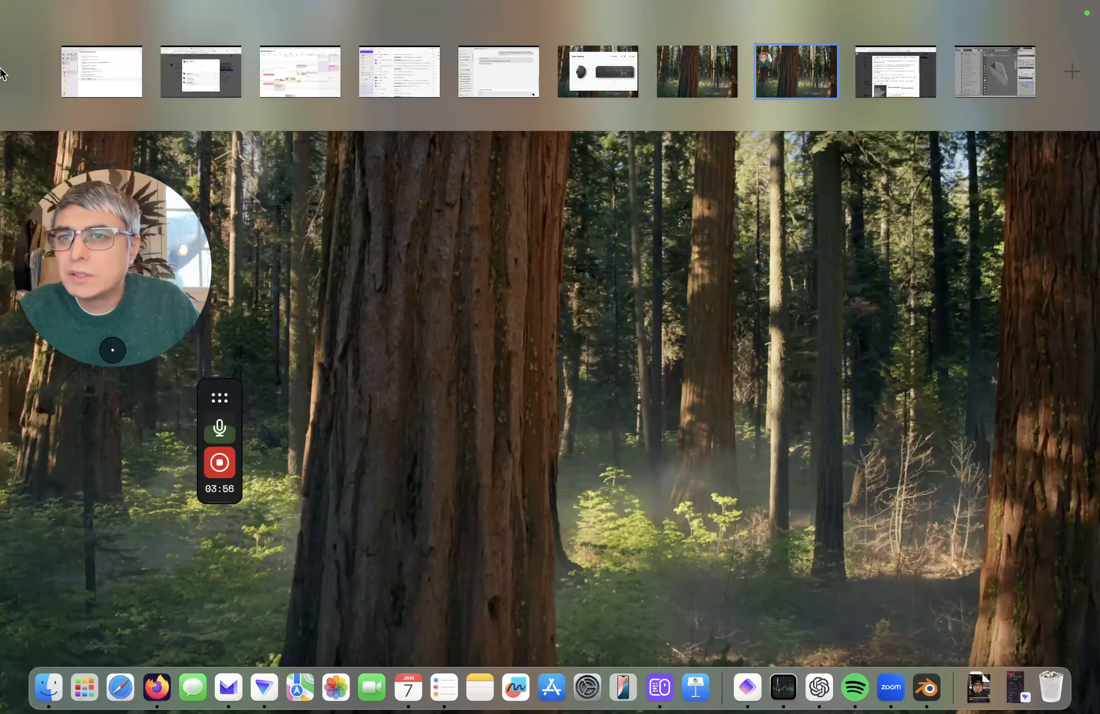
left_click(910, 86)
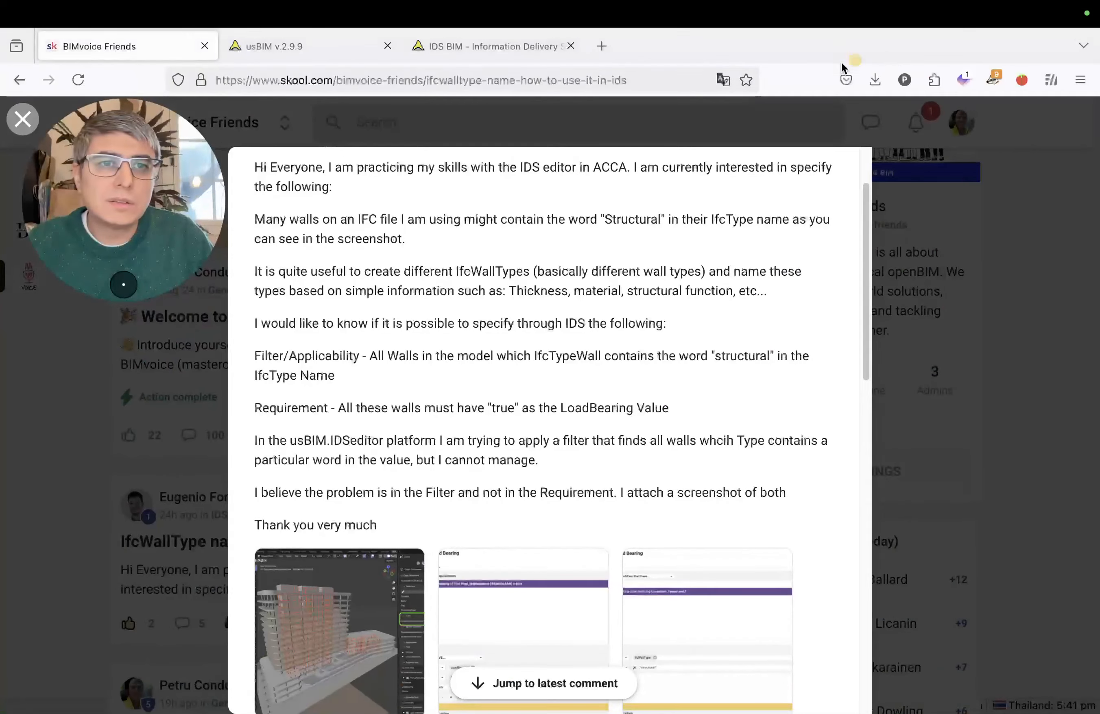
- Close the IDS BIM product page, then take the browser window out of full screen and back
left_click(488, 57)
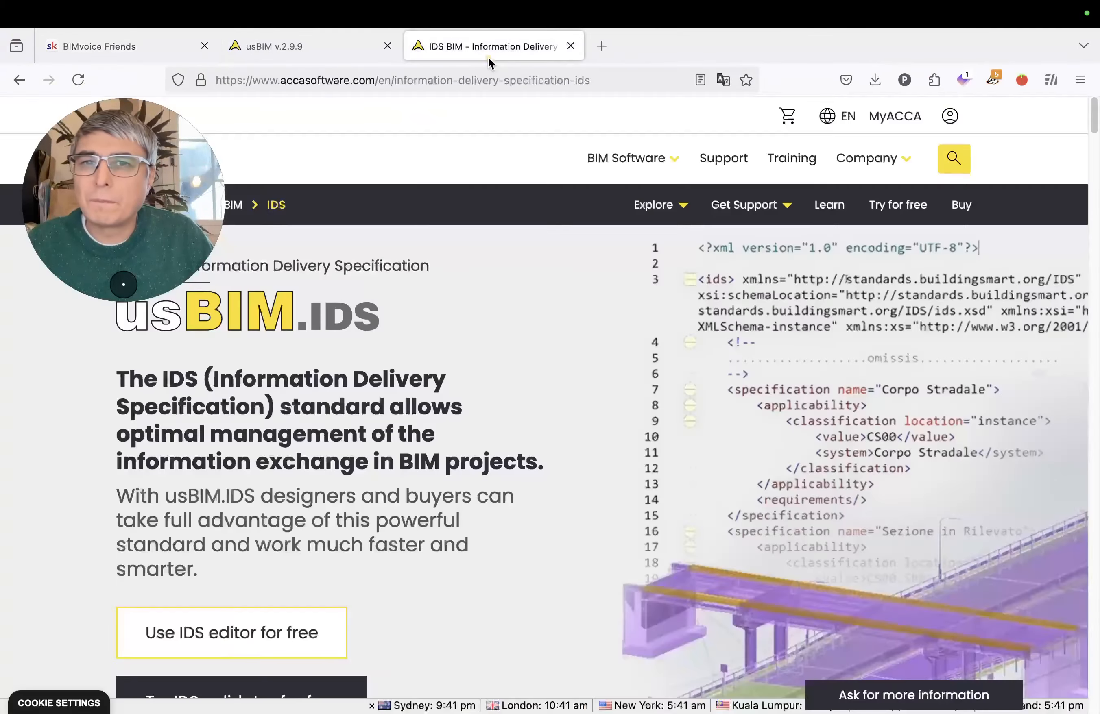
key("super+w")
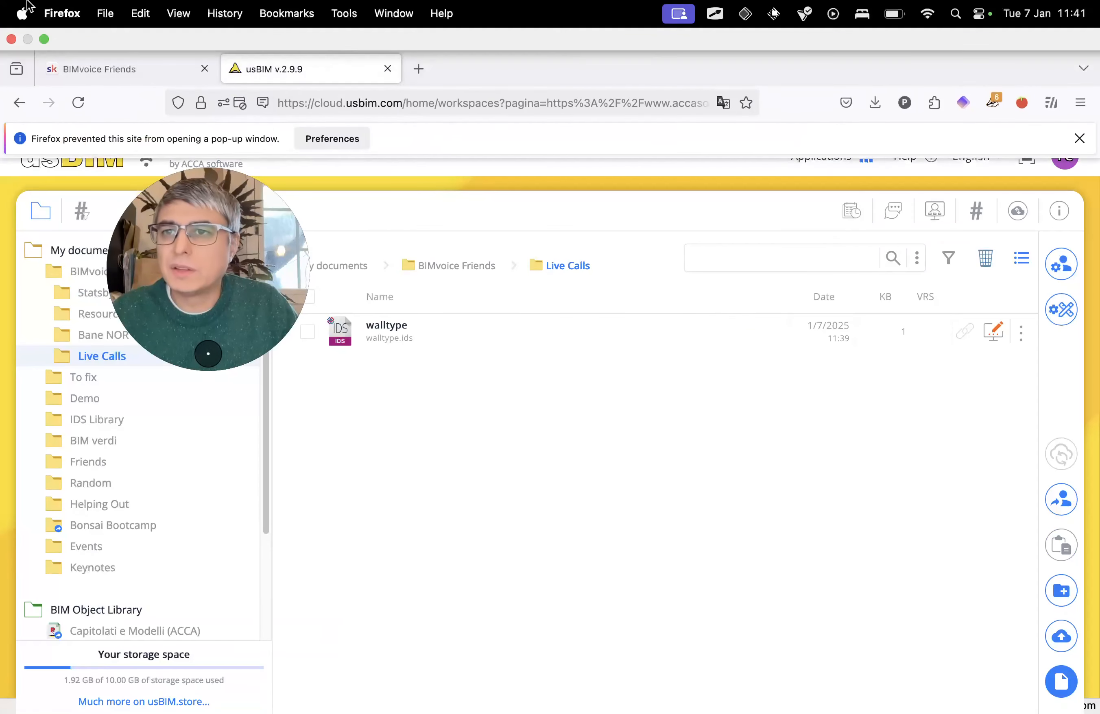
left_click(44, 40)
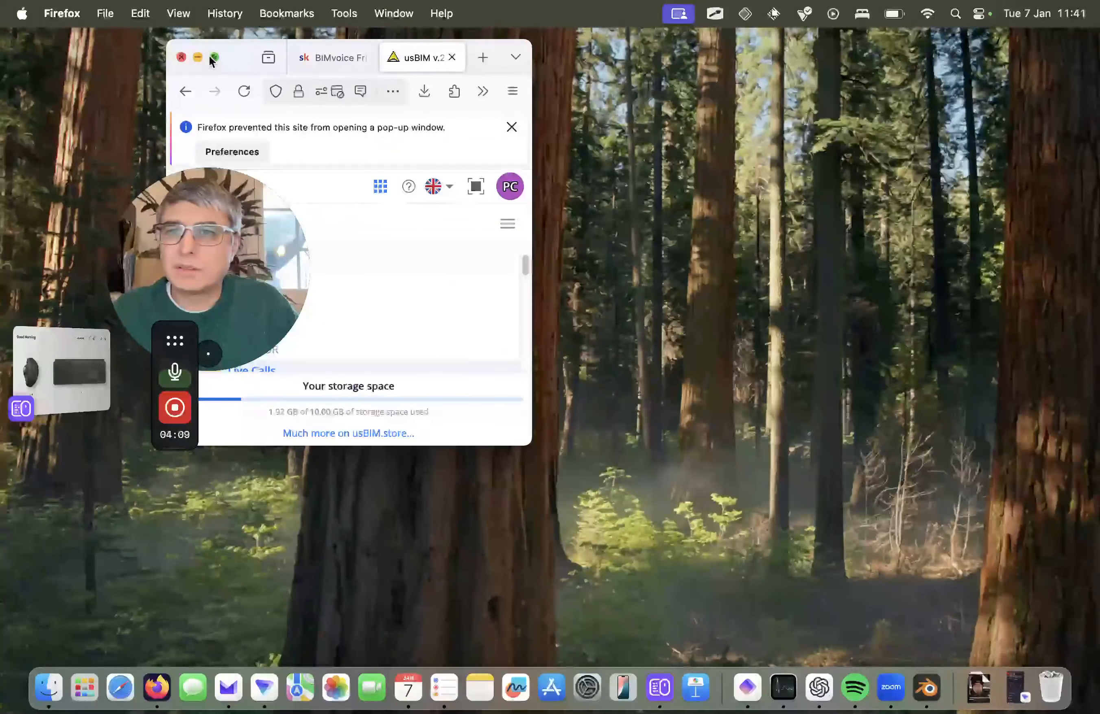
left_click(213, 57)
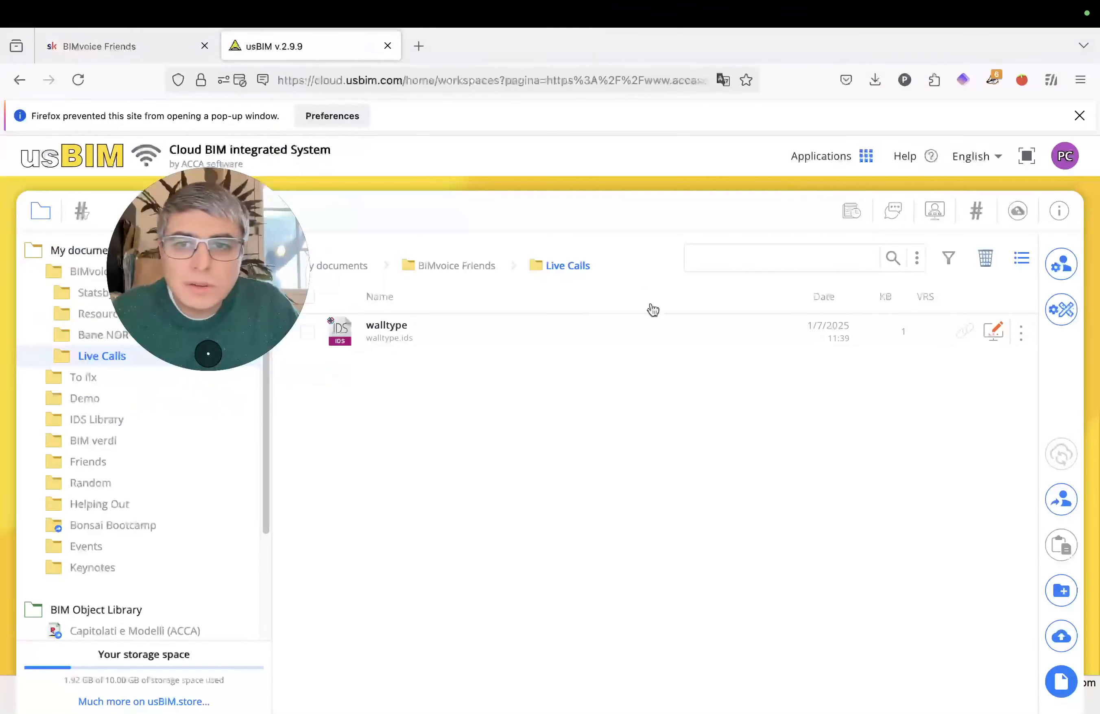
- Open walltype.ids from the Live Calls folder in usBIM.IDSeditor and go to its specifications list
left_click(992, 331)
left_click(992, 394)
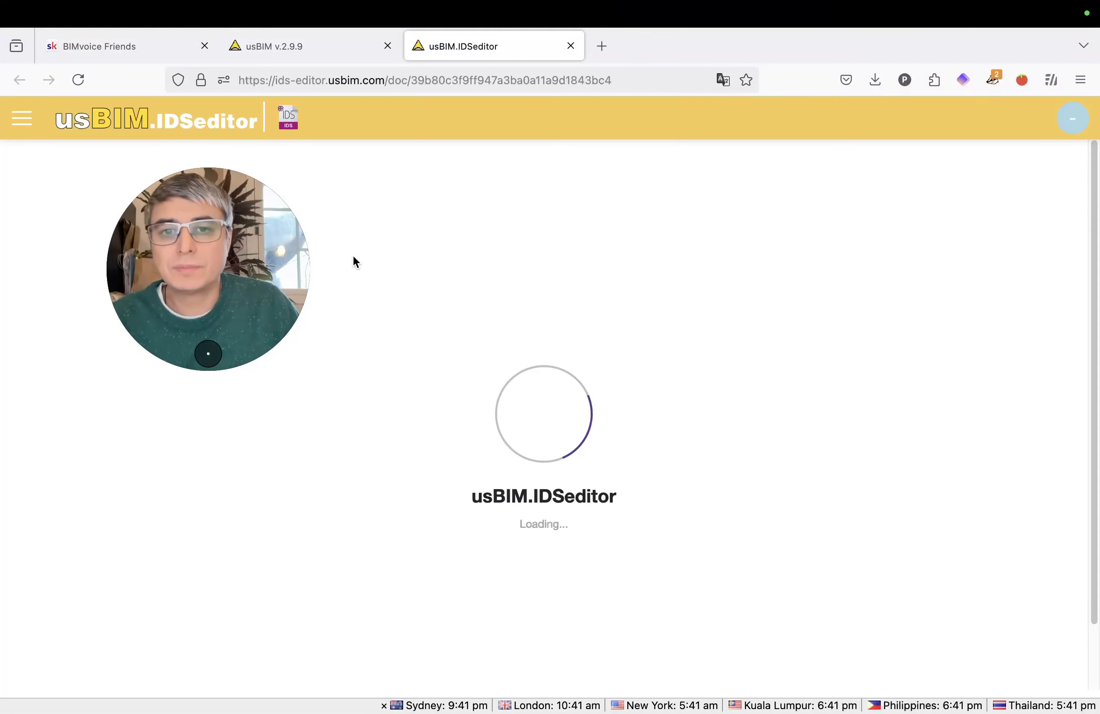
left_click_drag(219, 258, 501, 273)
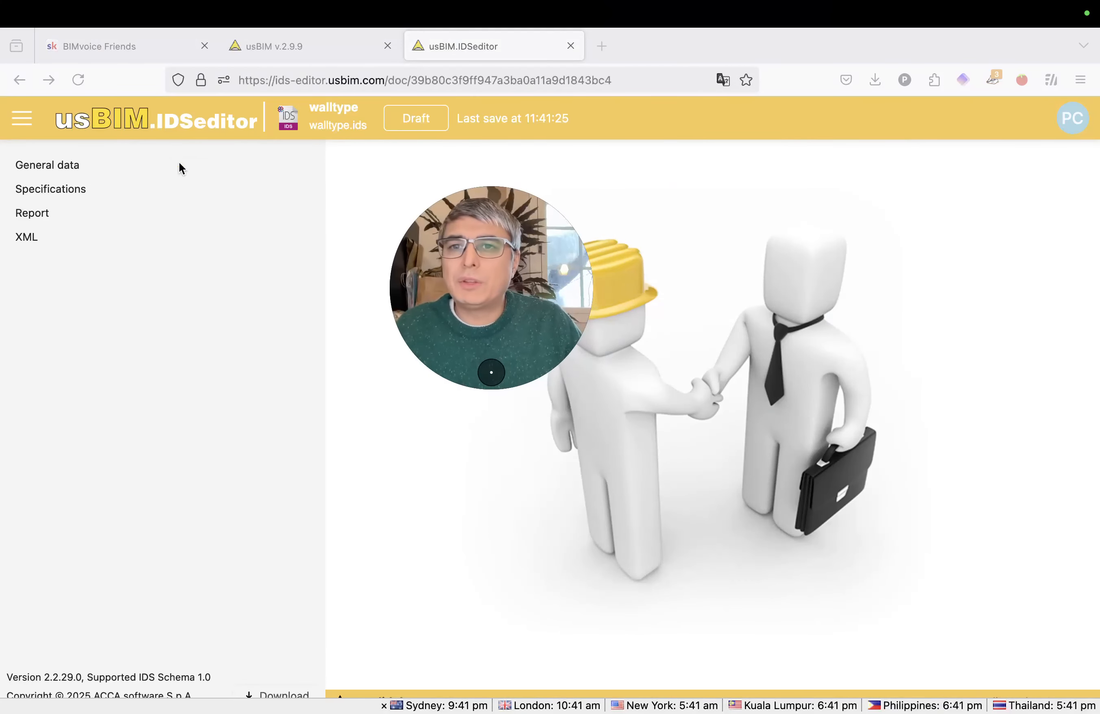
left_click(70, 167)
left_click_drag(491, 278, 215, 328)
left_click(92, 197)
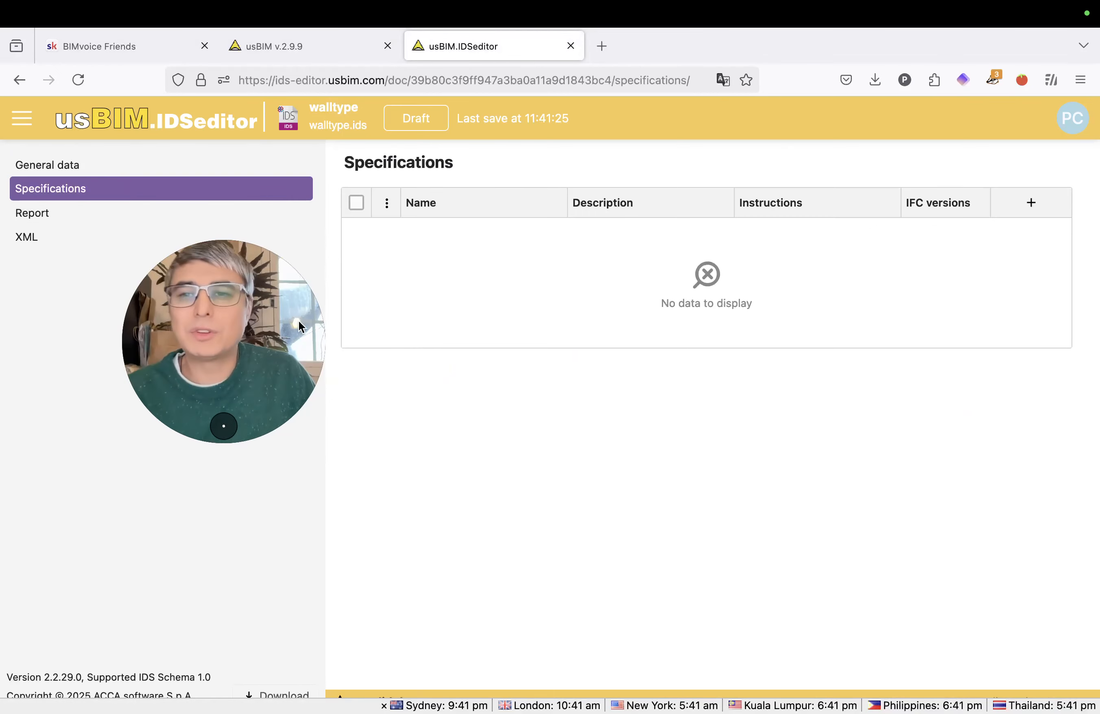
left_click_drag(280, 356, 232, 330)
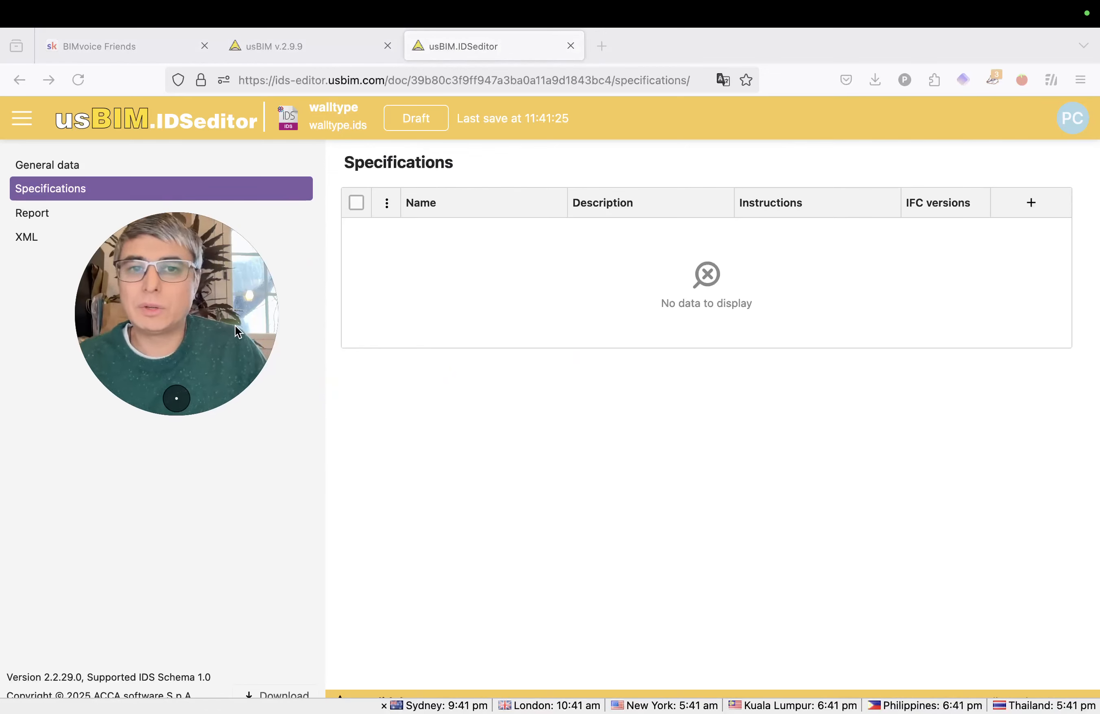
mouse_move(236, 332)
left_mouse_down()
mouse_move(206, 310)
mouse_move(201, 321)
mouse_move(269, 343)
mouse_move(236, 345)
left_mouse_up()
left_click(358, 314)
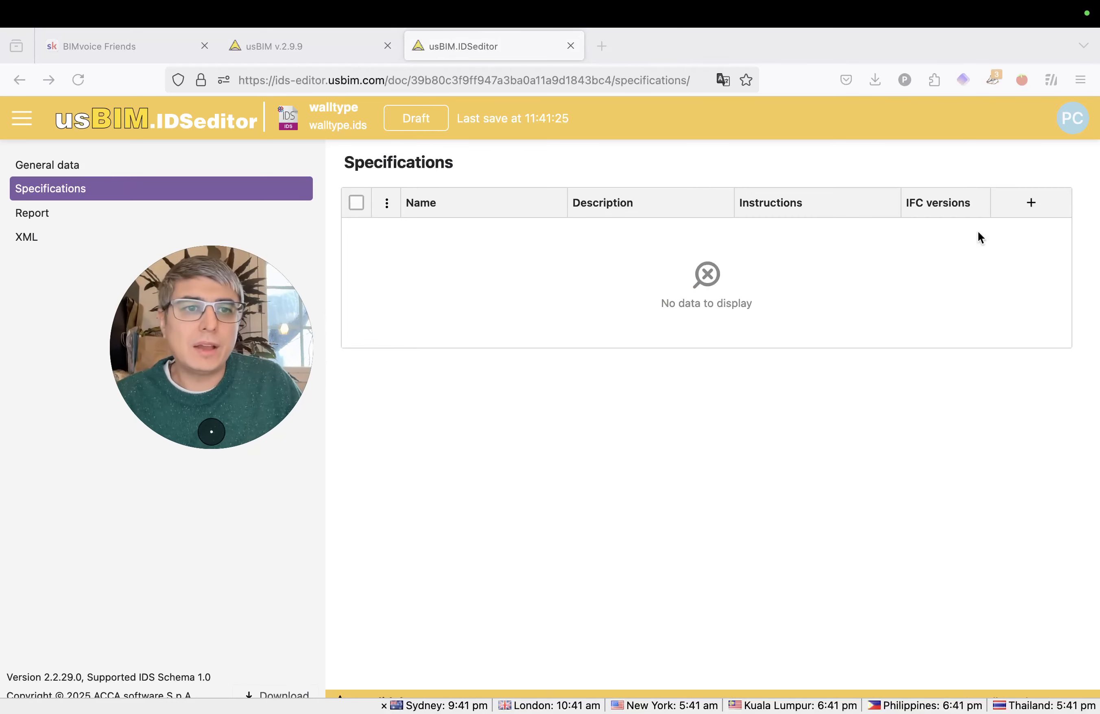
- Add a specification named "WallType Name check" and set its IFC version to IFC4
left_click(1032, 204)
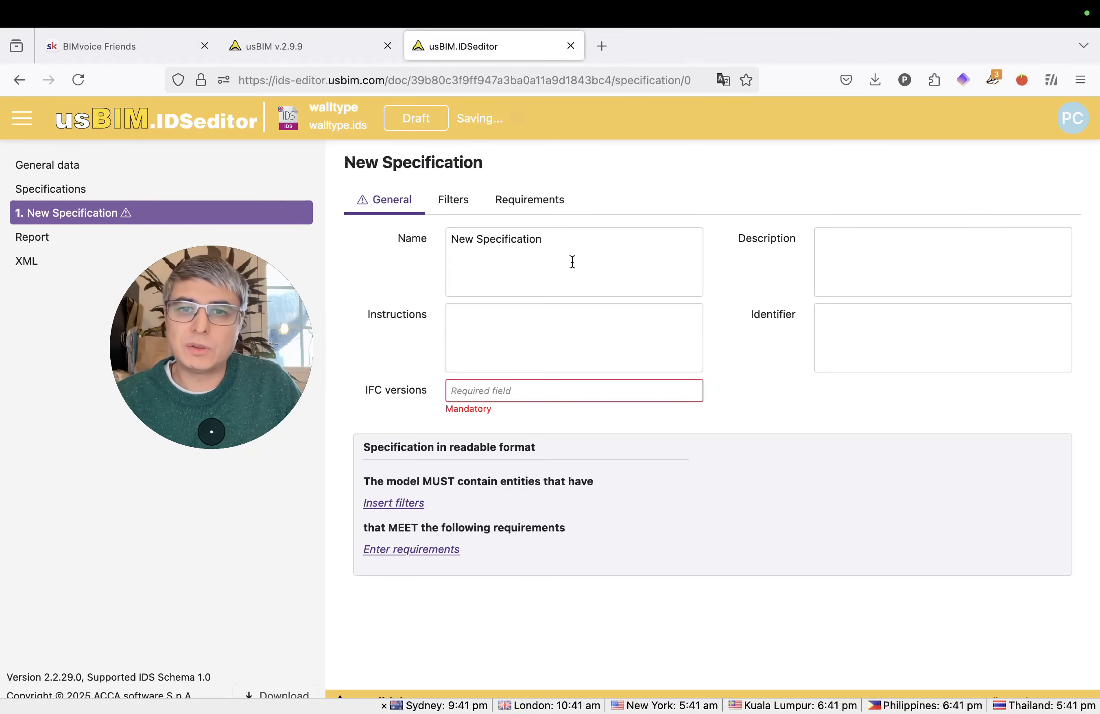
triple_click(584, 261)
type("Wall")
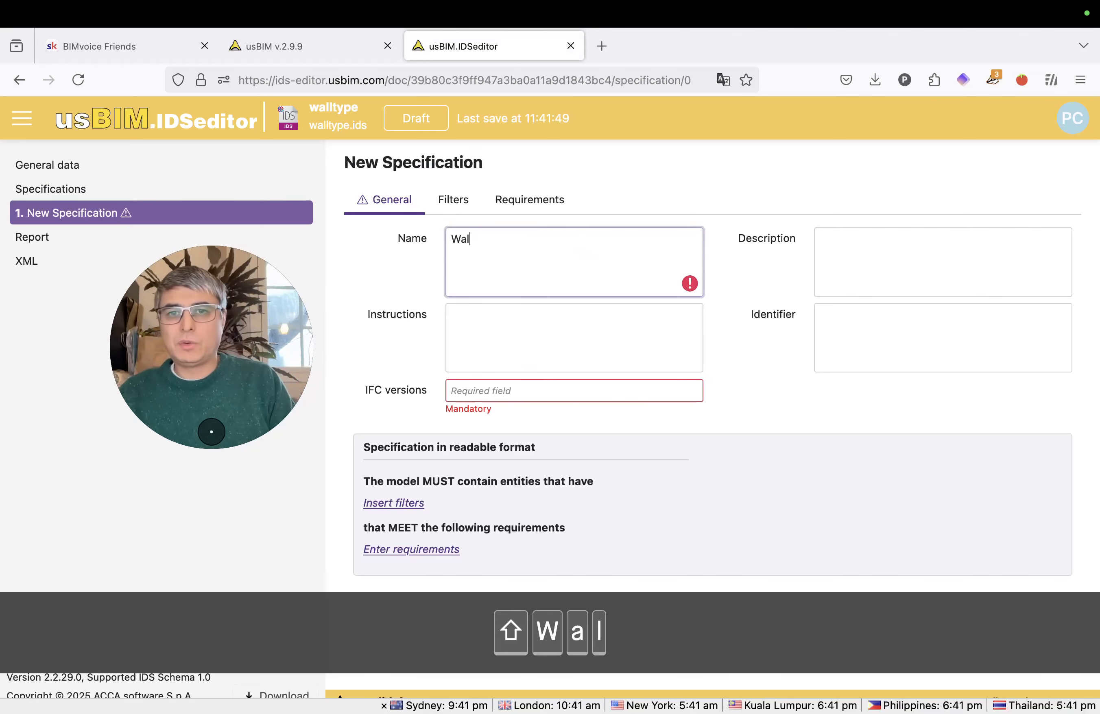
key("BackSpace")
type("Type ")
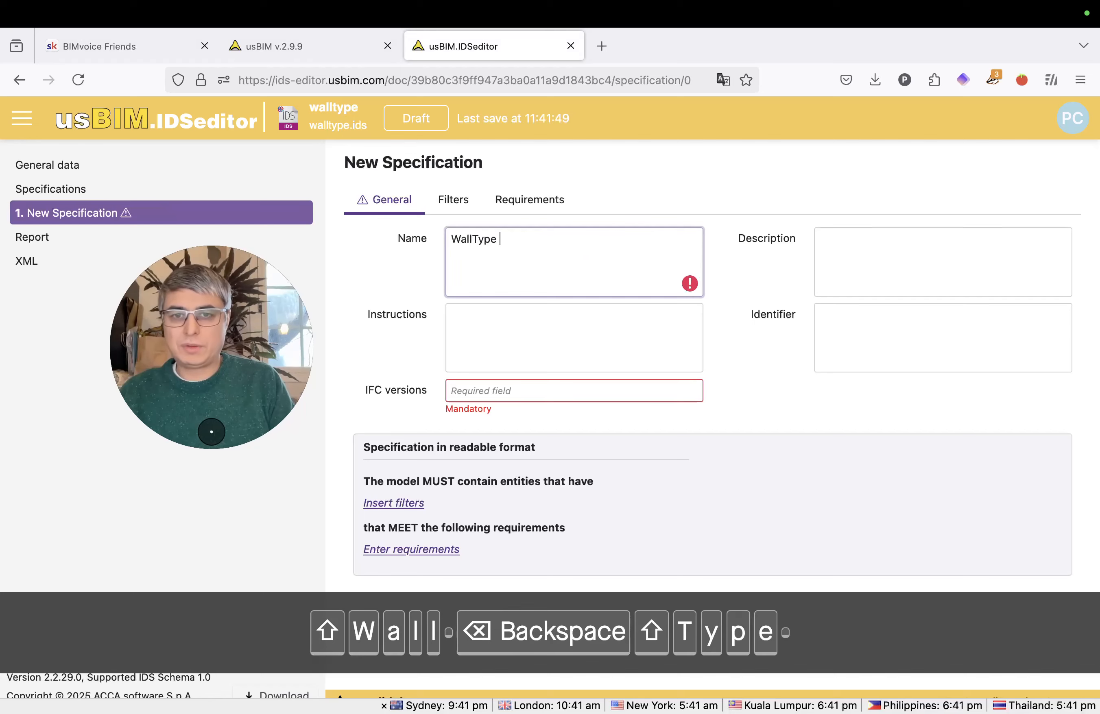
type("Name check")
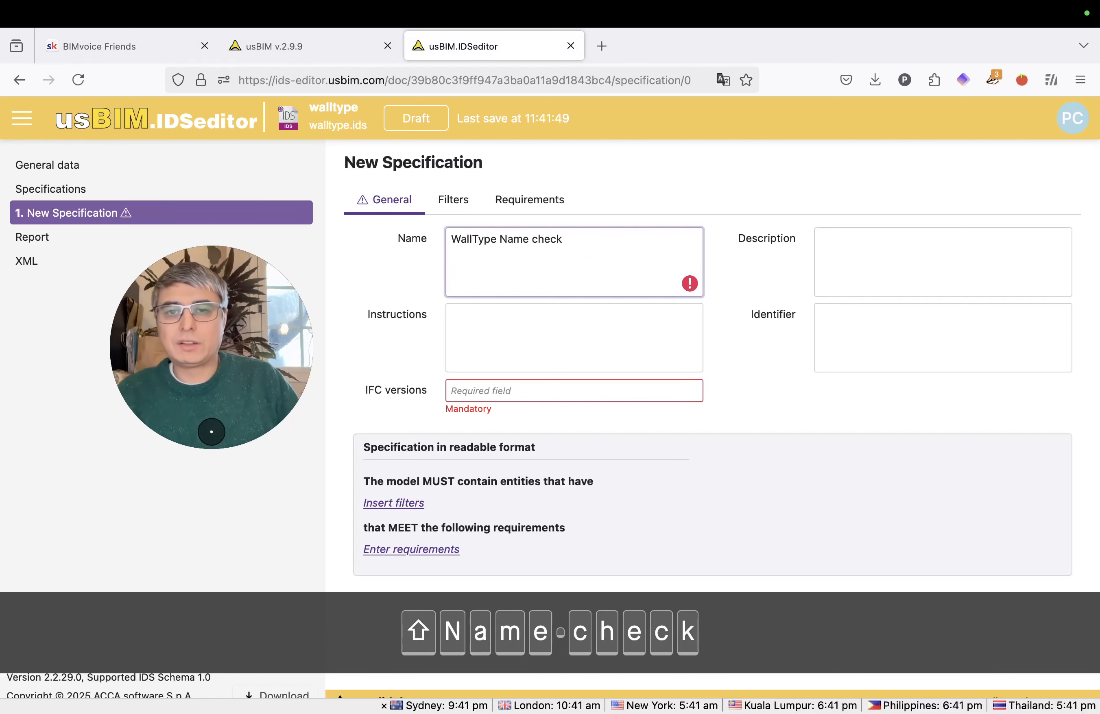
left_click(519, 393)
left_click(491, 441)
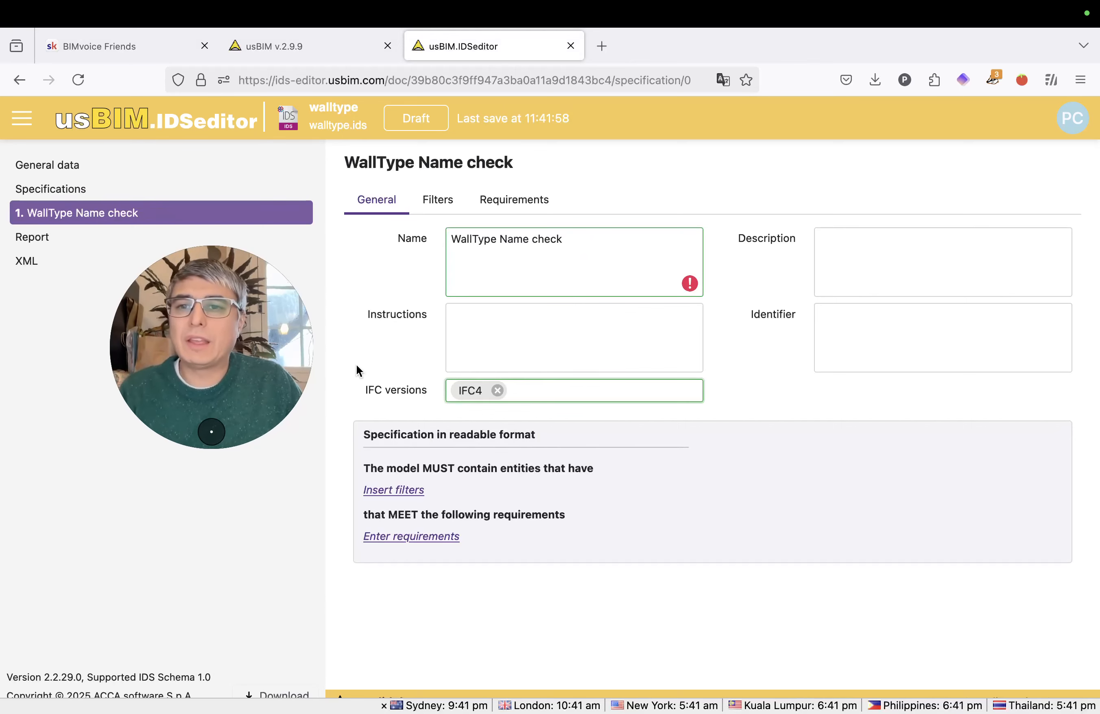
- Look over the specification's filters and requirements pages, then return to its general data
left_click(77, 238)
left_click(211, 215)
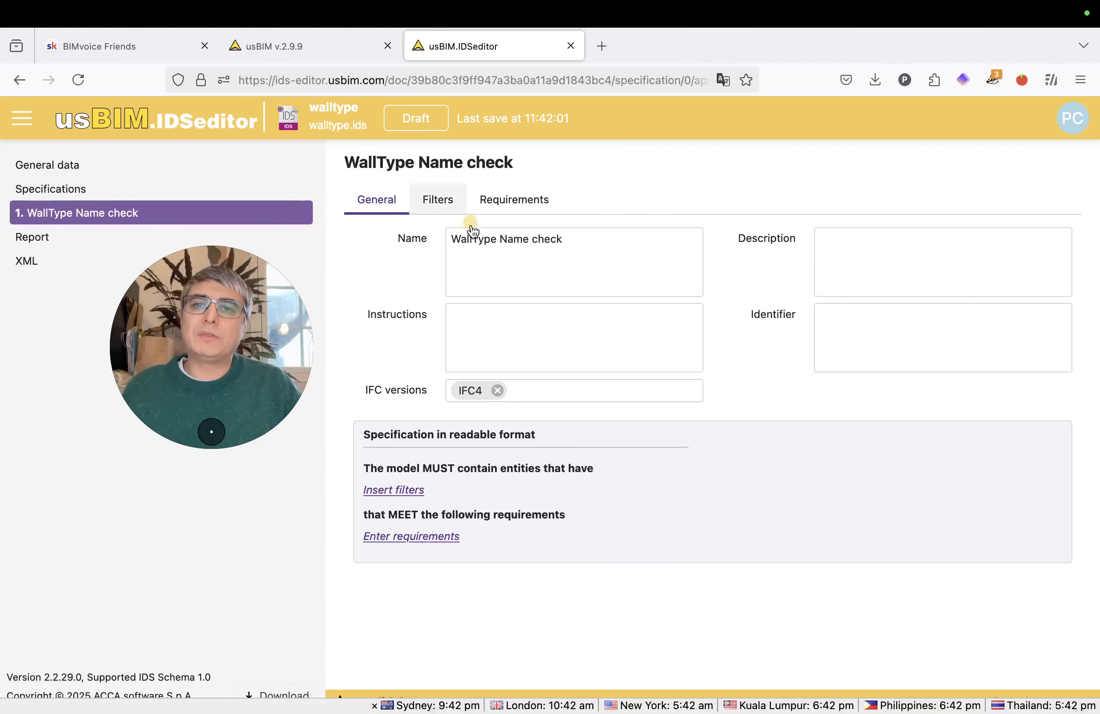
left_click(432, 210)
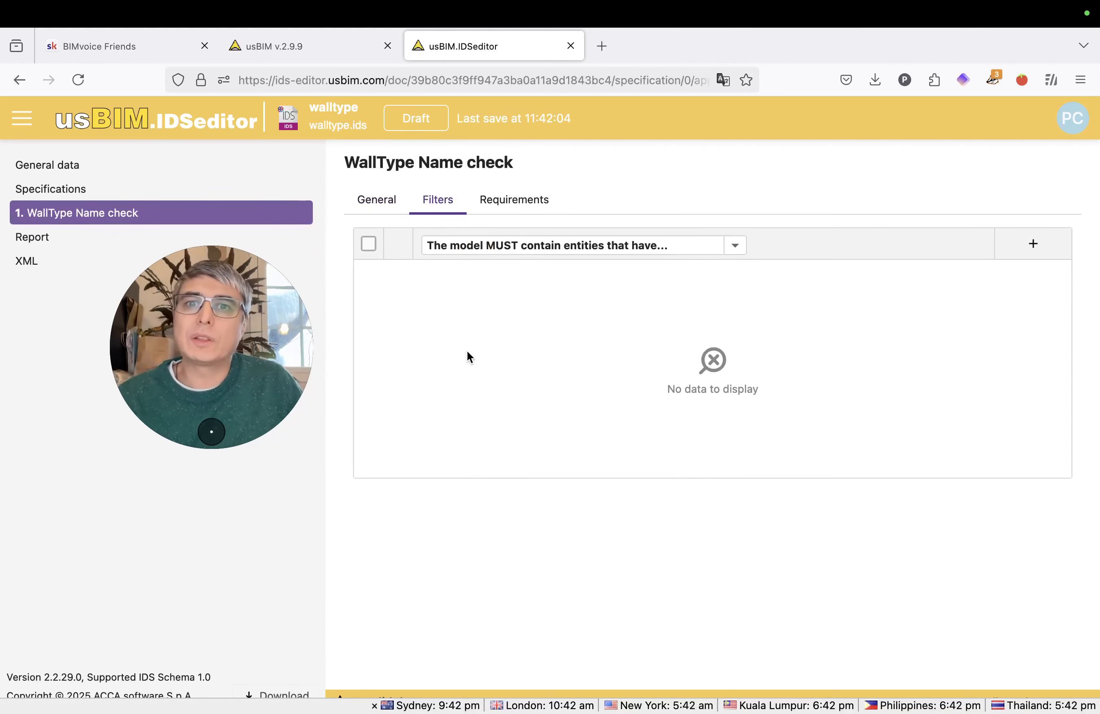
left_click(513, 201)
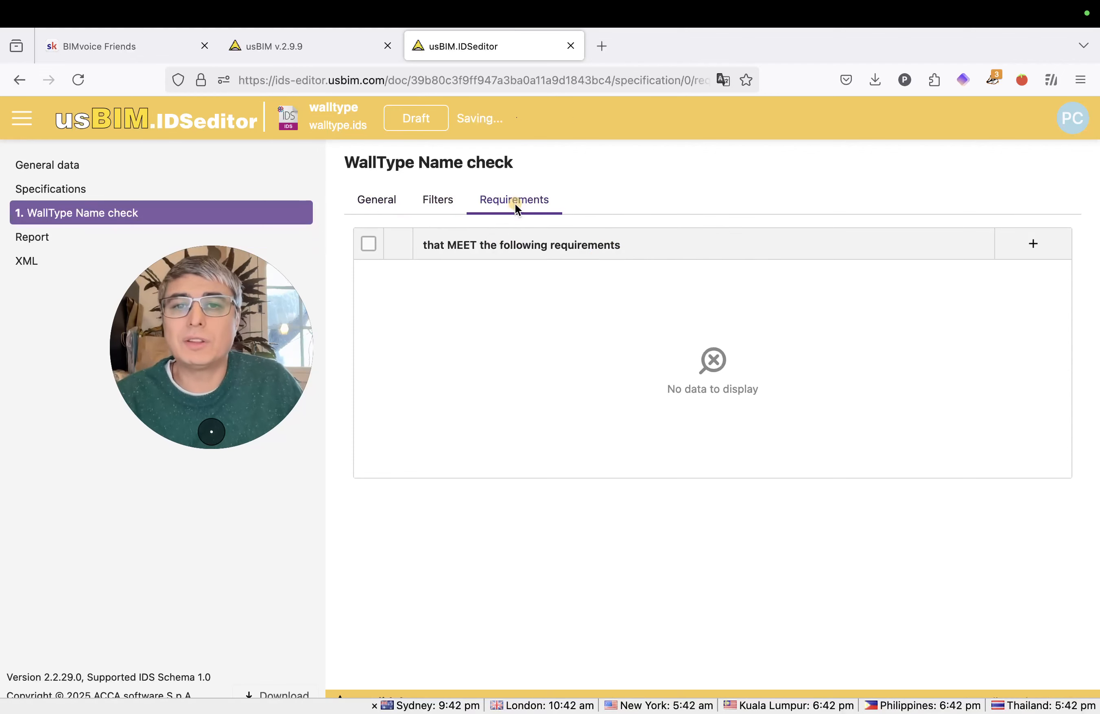
left_click(441, 201)
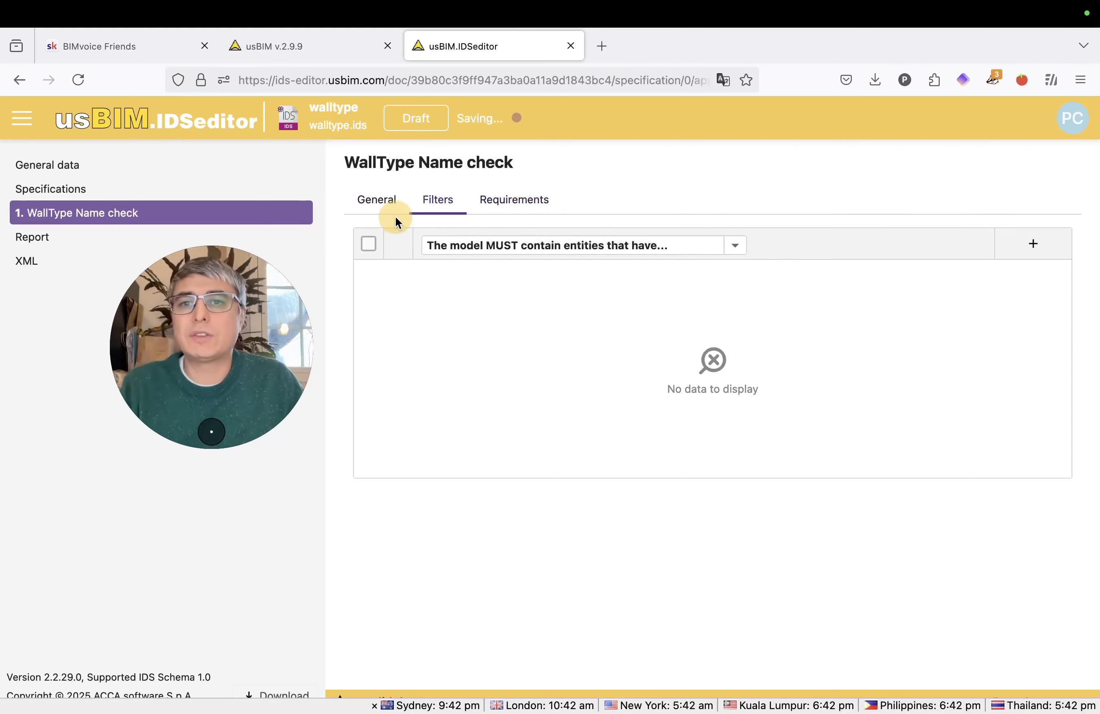
left_click(394, 211)
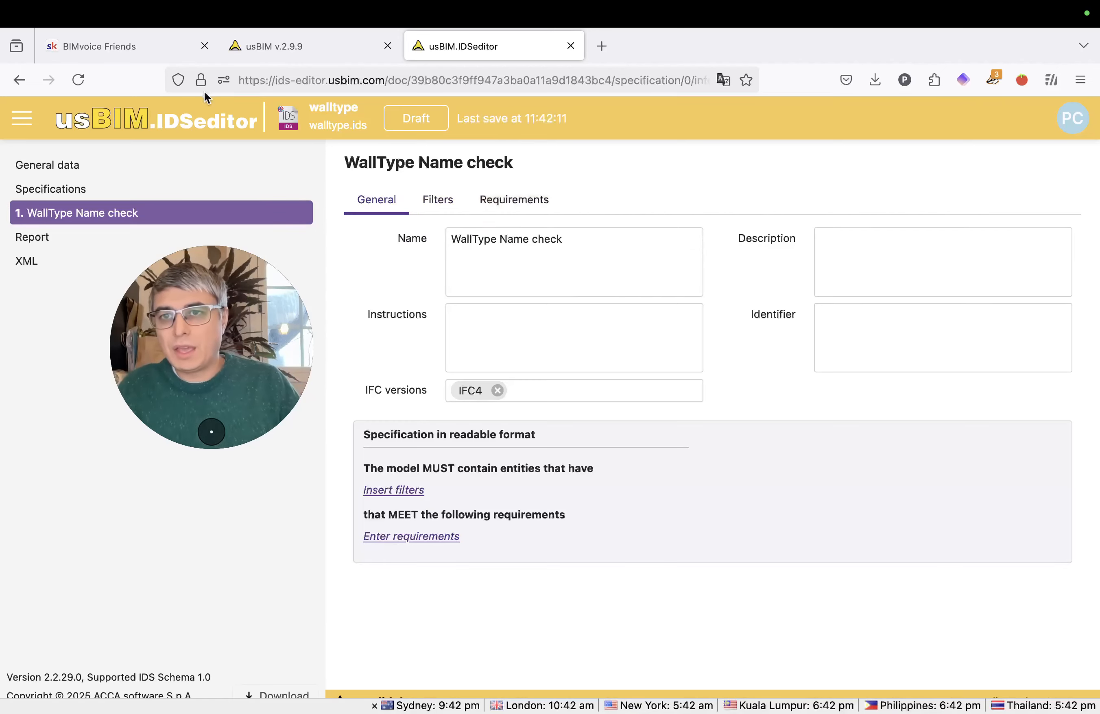
- Switch to the forum post and reread its wall type name filter and LoadBearing requirement
left_click(143, 48)
left_click_drag(247, 326, 148, 269)
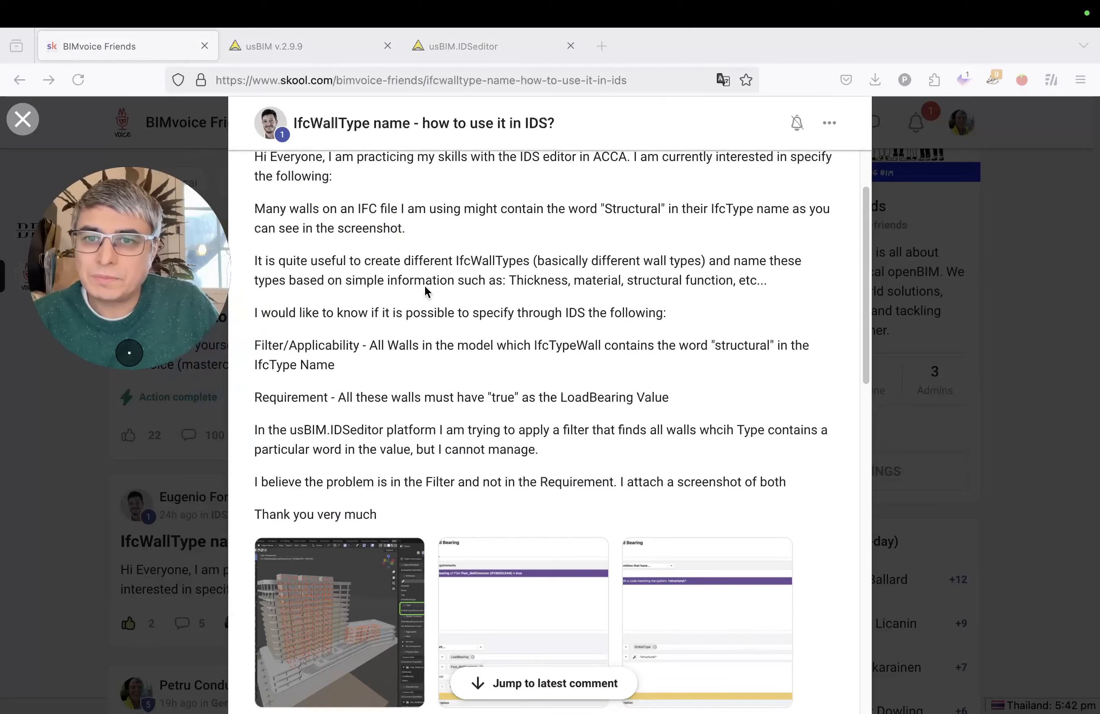
scroll(430, 290, "down", 1)
scroll(353, 263, "up", 1)
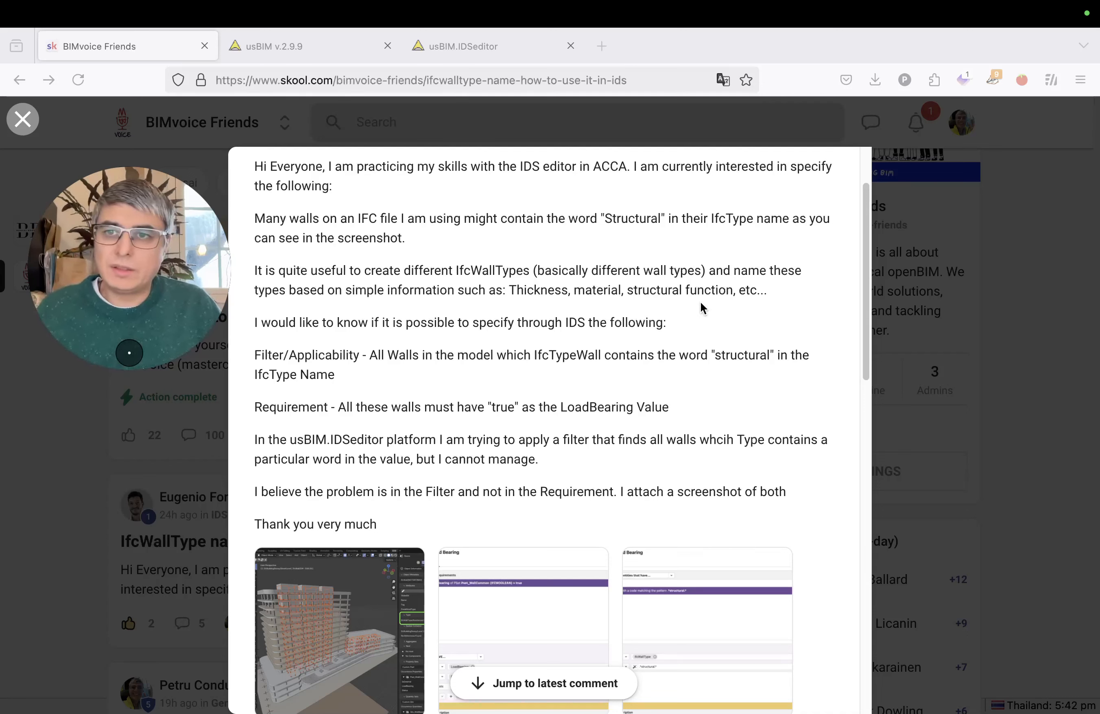
key("ctrl")
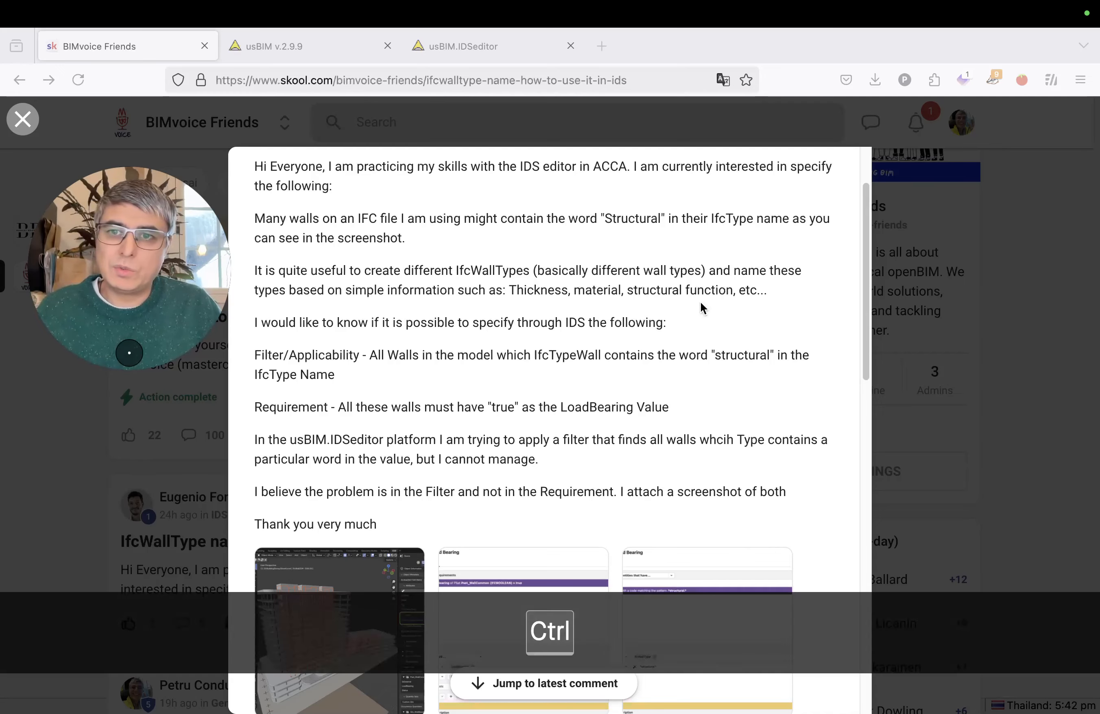
key("ctrl+Right")
key("ctrl+Left")
key("ctrl+Left")
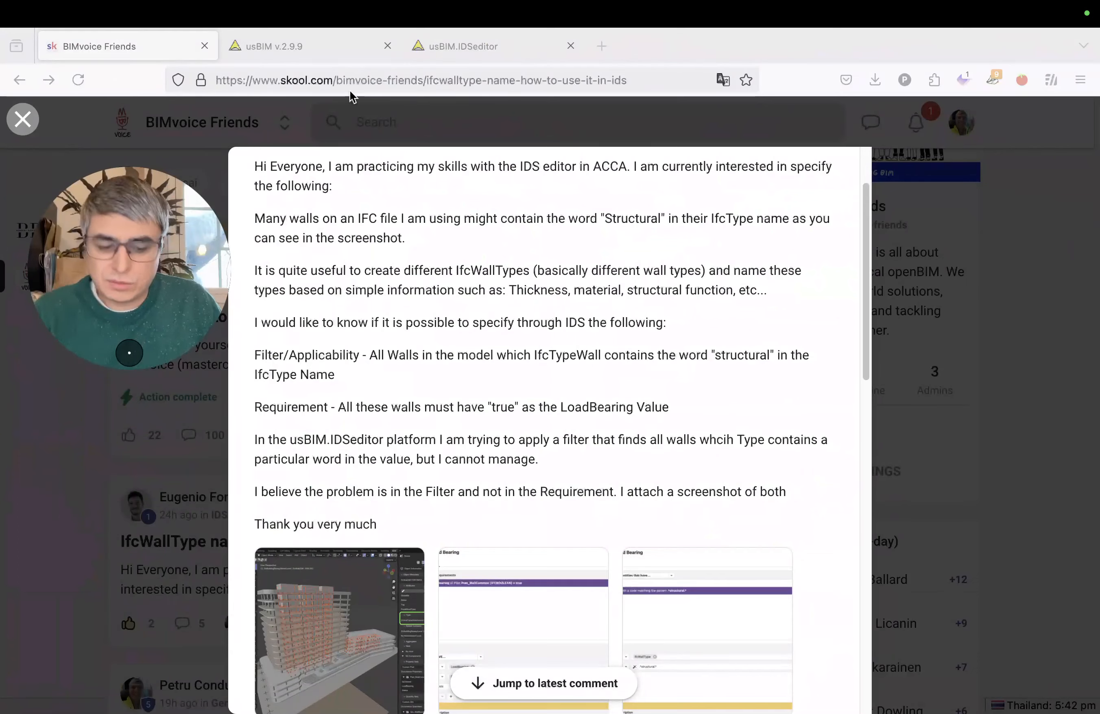
- Switch to Blender, select the short back wall, and show its Object Information in a widened properties area
key("ctrl+Up")
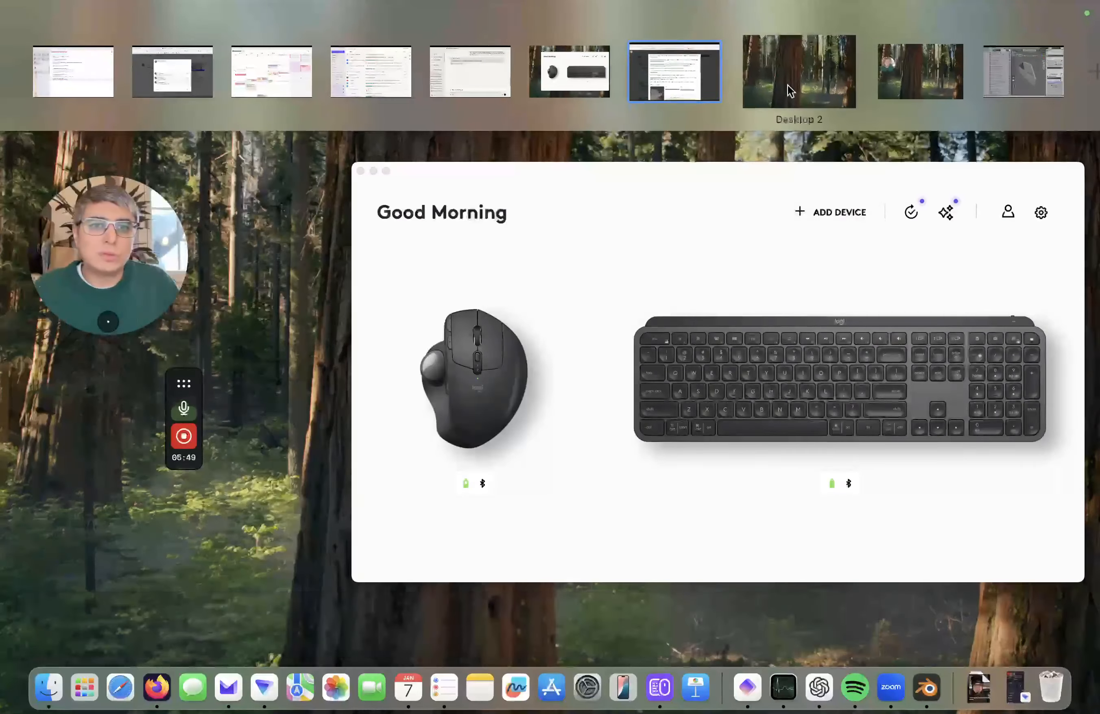
left_click(972, 64)
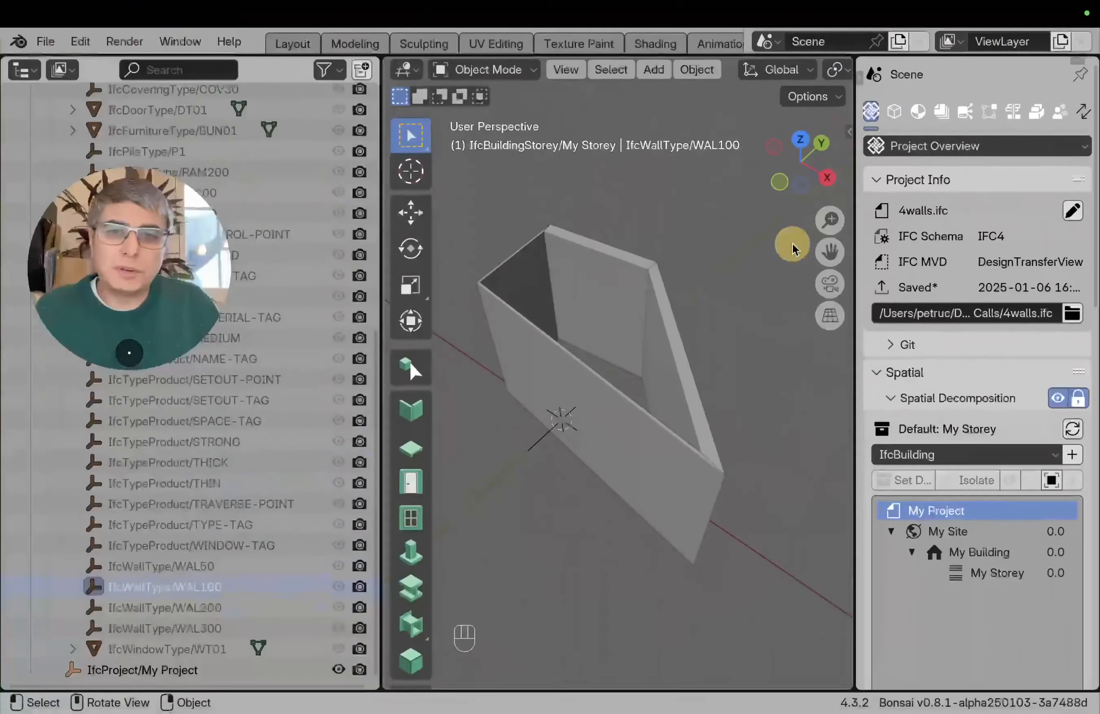
left_click(594, 291)
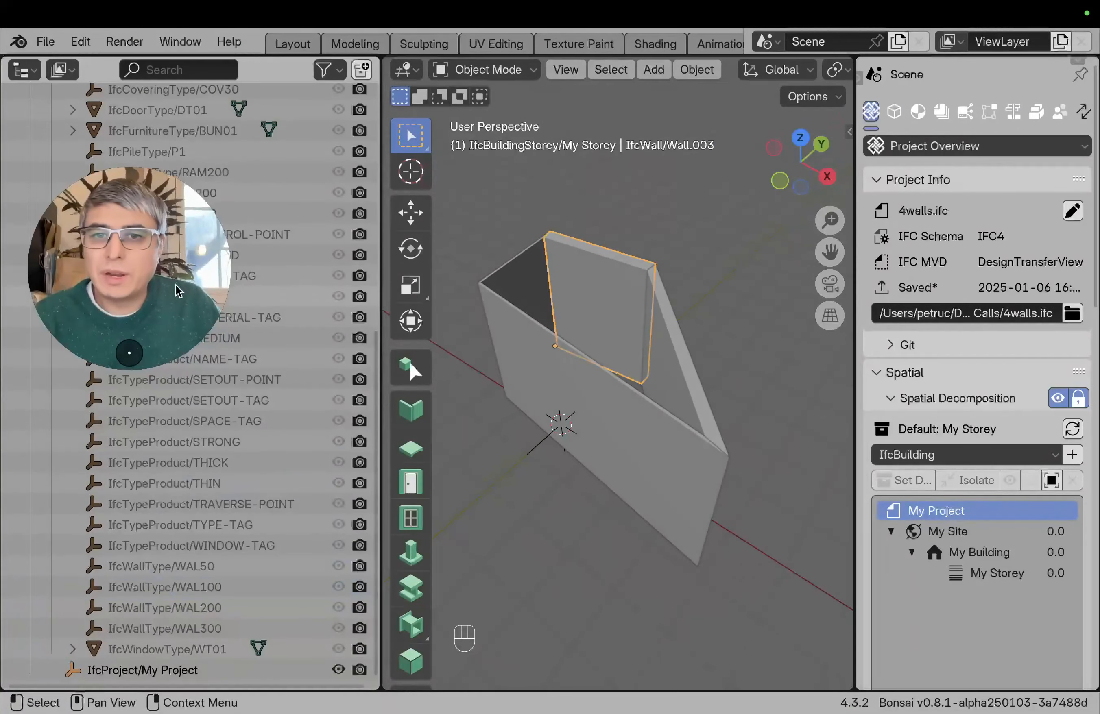
left_click_drag(855, 204, 740, 205)
left_click(821, 112)
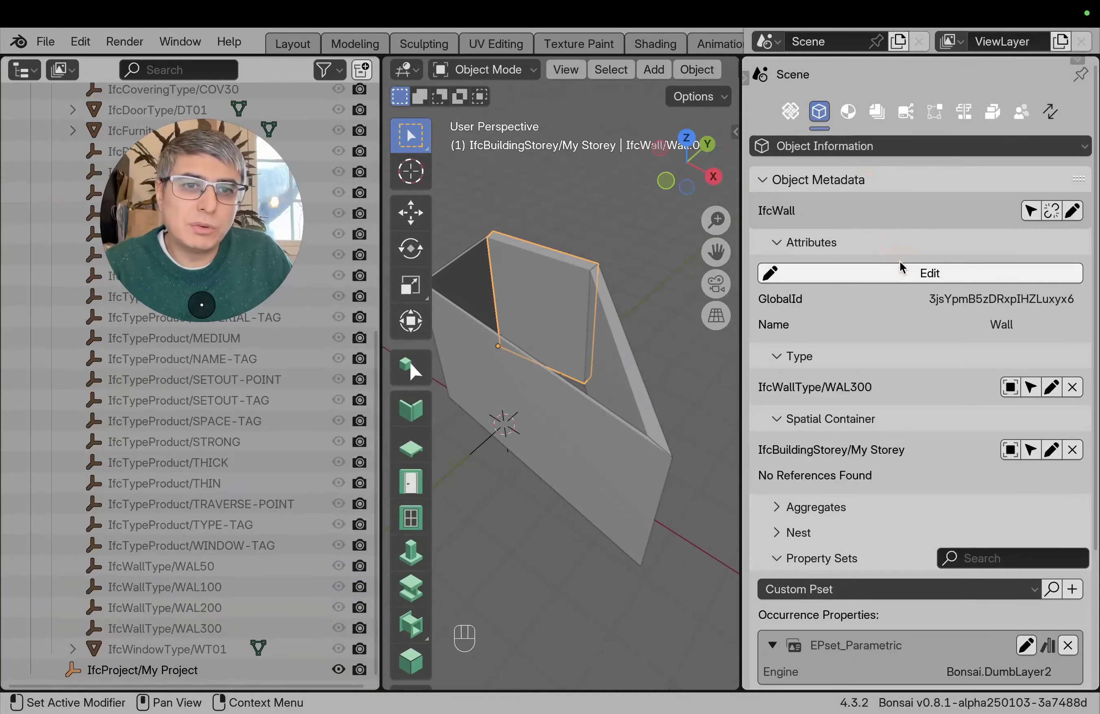
- Examine the selected wall's attributes, assigned wall type and property sets alongside its geometry
scroll(874, 189, "down", 2)
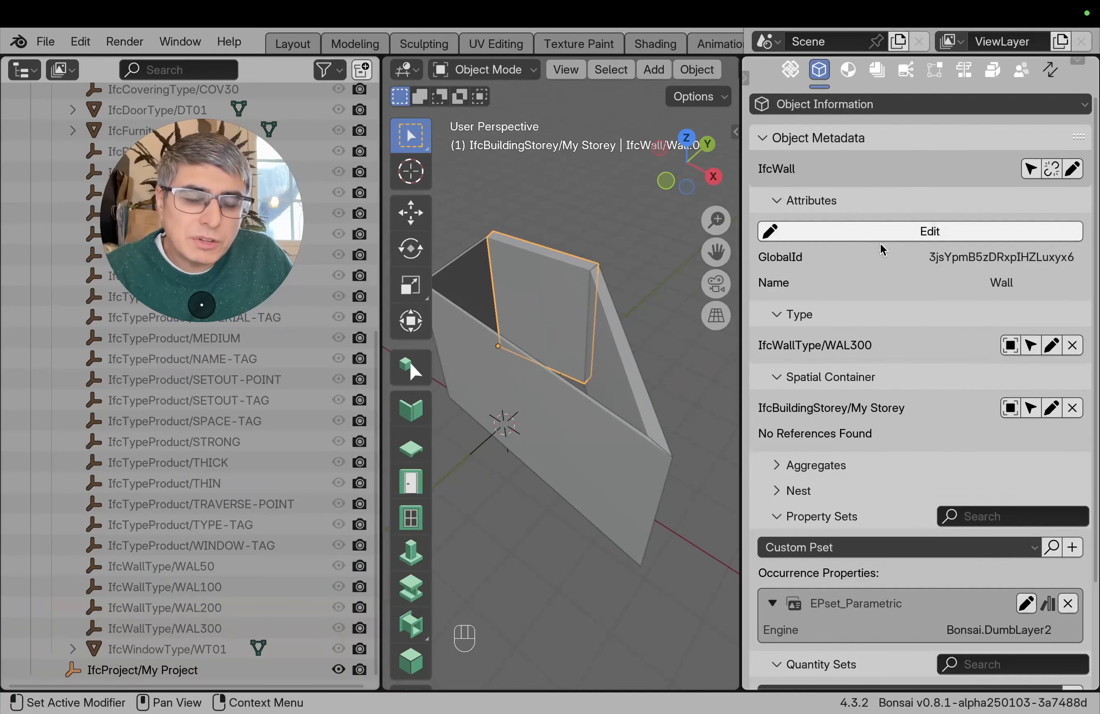
scroll(883, 260, "down", 7)
scroll(807, 308, "up", 5)
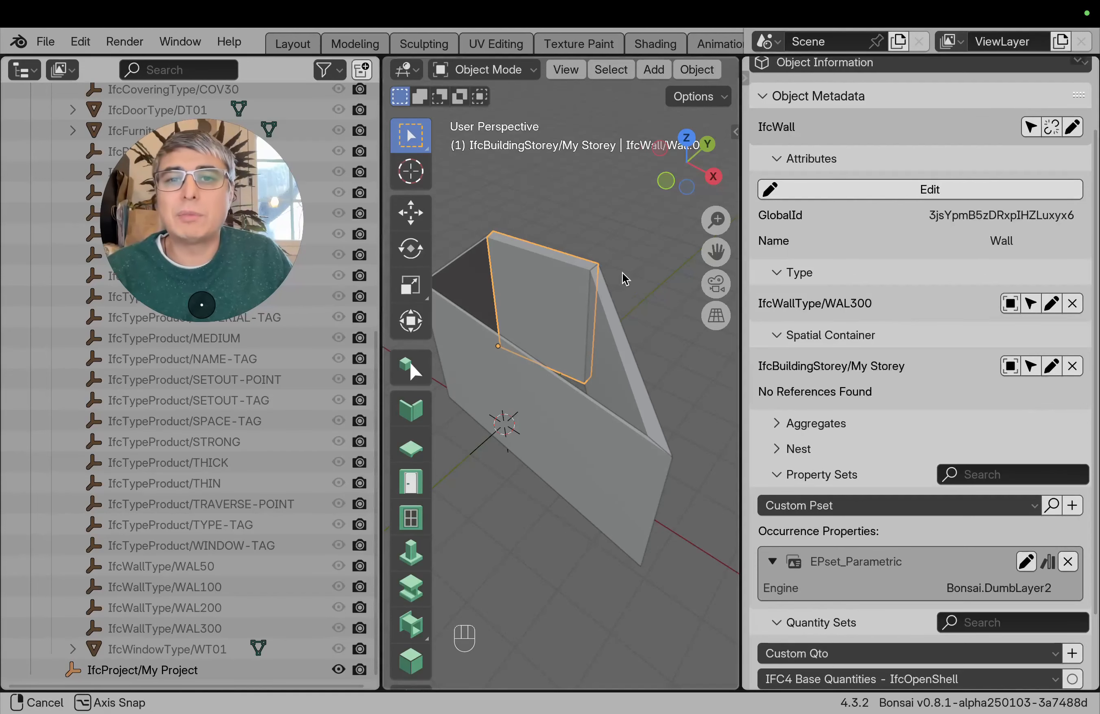
mouse_move(623, 277)
middle_mouse_down()
mouse_move(582, 315)
mouse_move(620, 278)
middle_mouse_up()
scroll(602, 290, "up", 3)
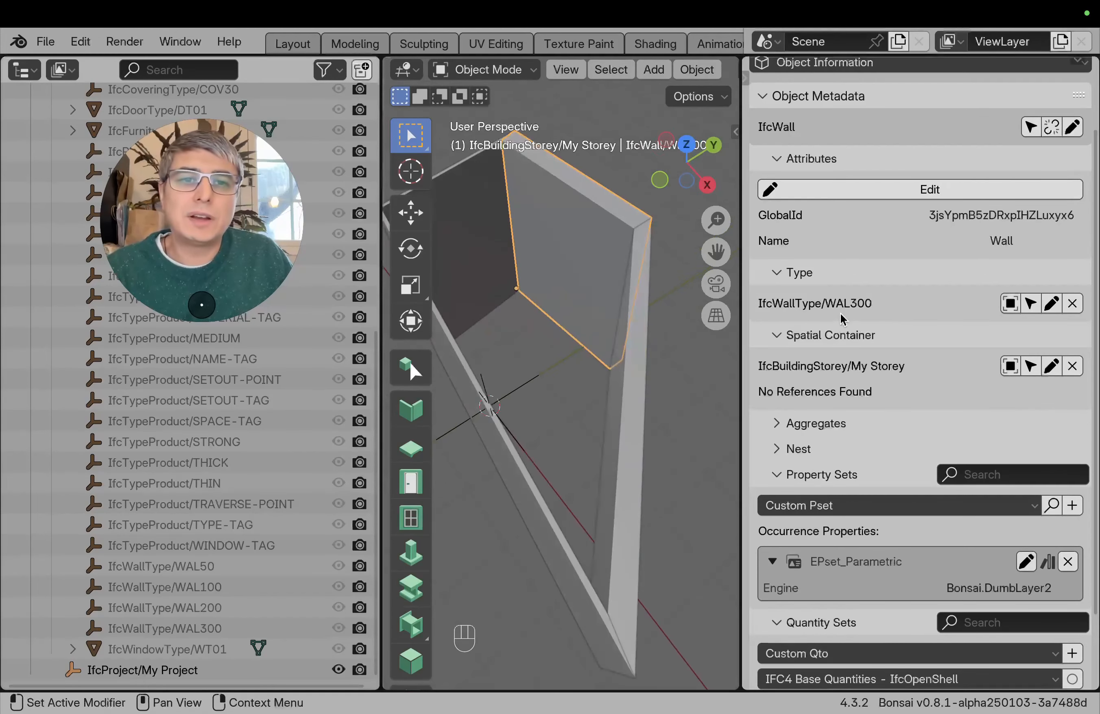
scroll(559, 212, "up", 3)
scroll(559, 212, "down", 4)
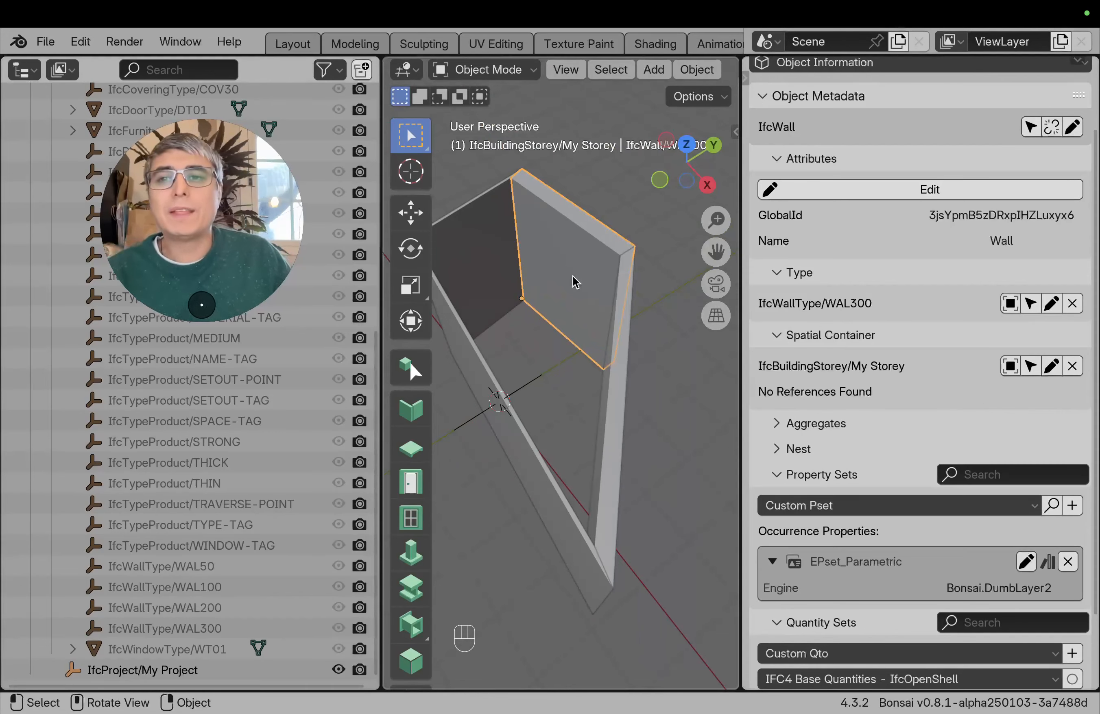
middle_click_drag(610, 248, 584, 371)
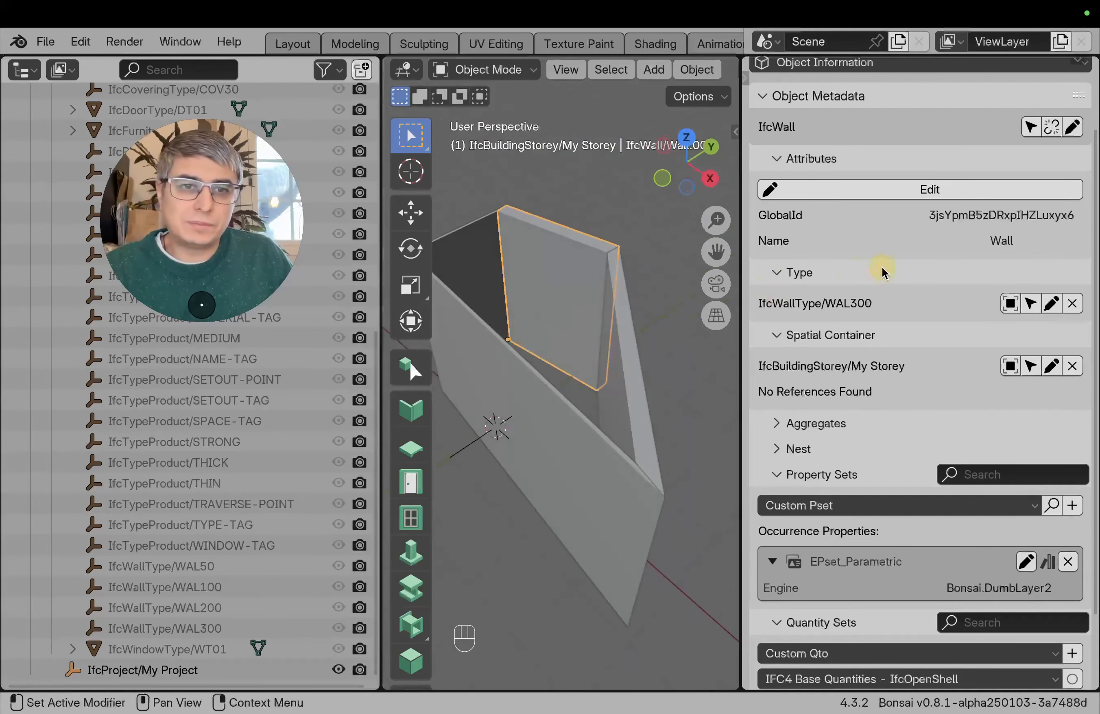
scroll(853, 288, "down", 2)
scroll(855, 292, "up", 2)
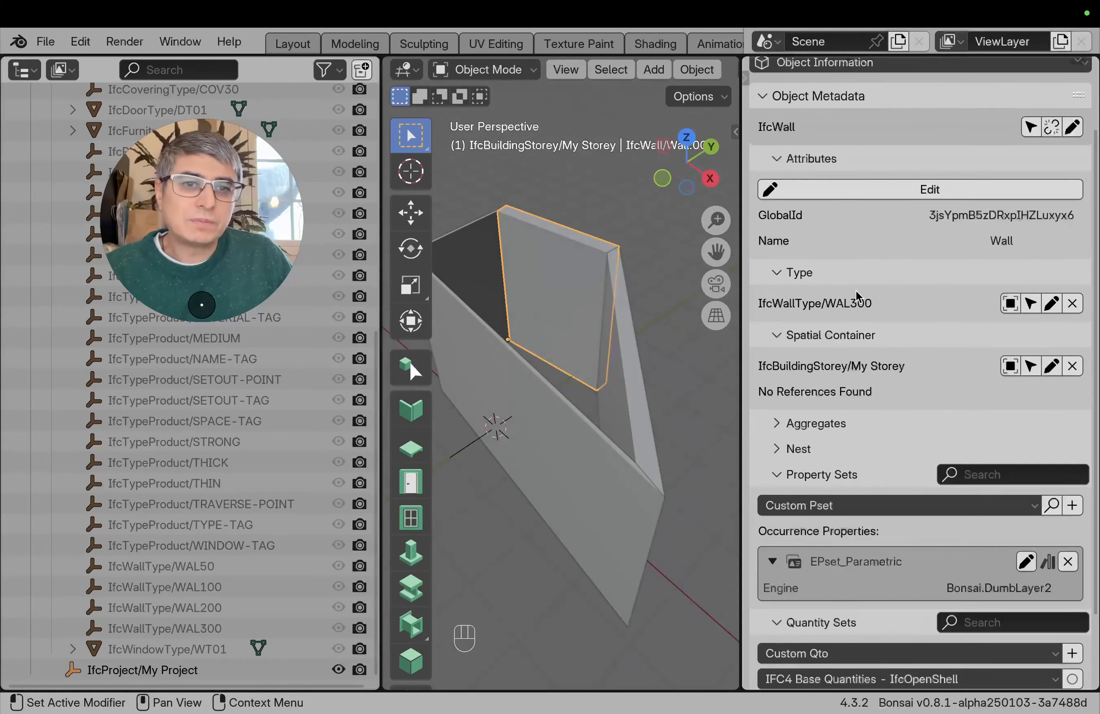
scroll(858, 295, "up", 2)
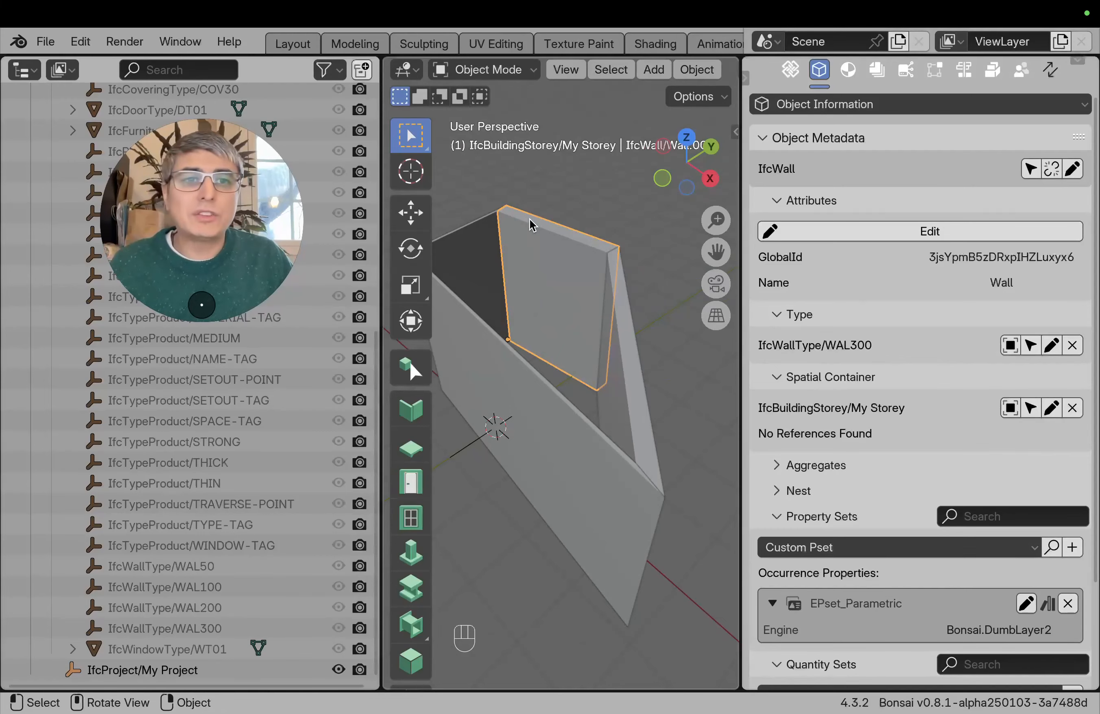
- Switch back to Firefox and move the usBIM.IDSeditor page directly beside the forum post
key("ctrl")
key("ctrl+Left")
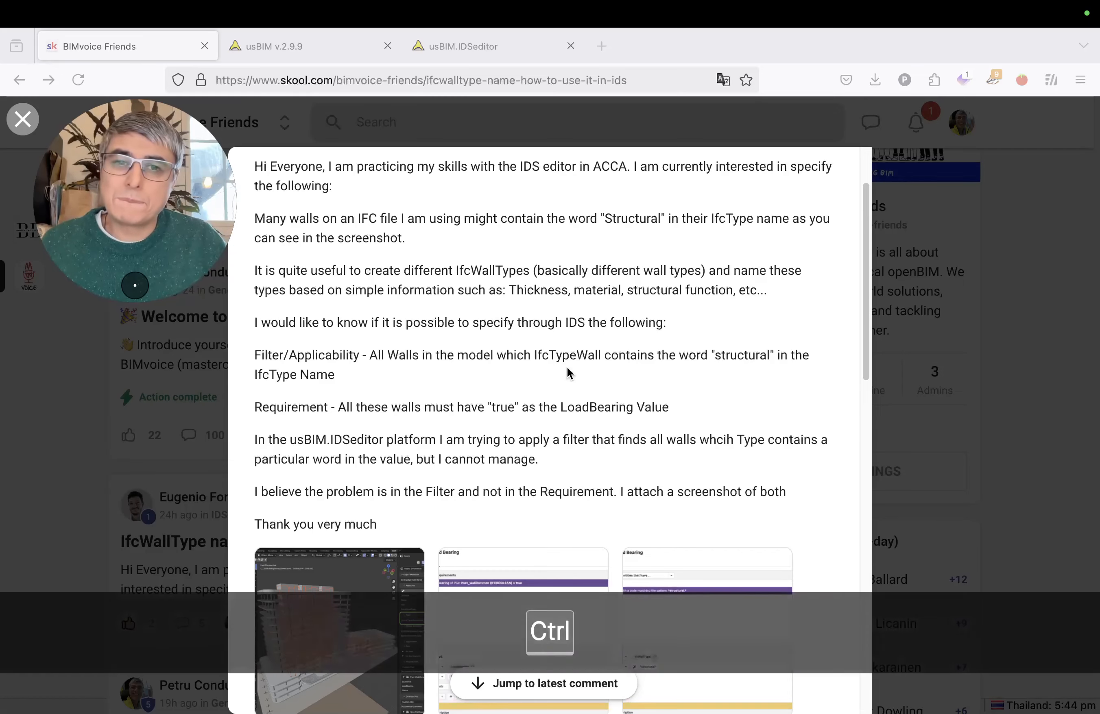
key("ctrl+Right")
key("ctrl+Left")
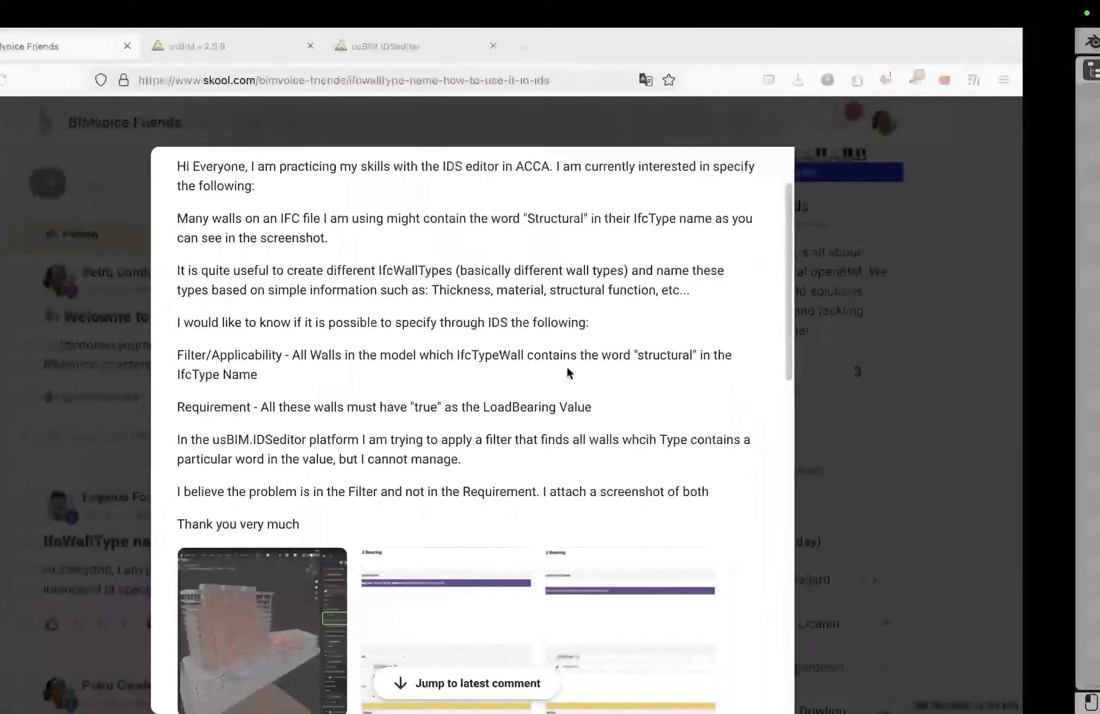
left_click_drag(498, 42, 320, 45)
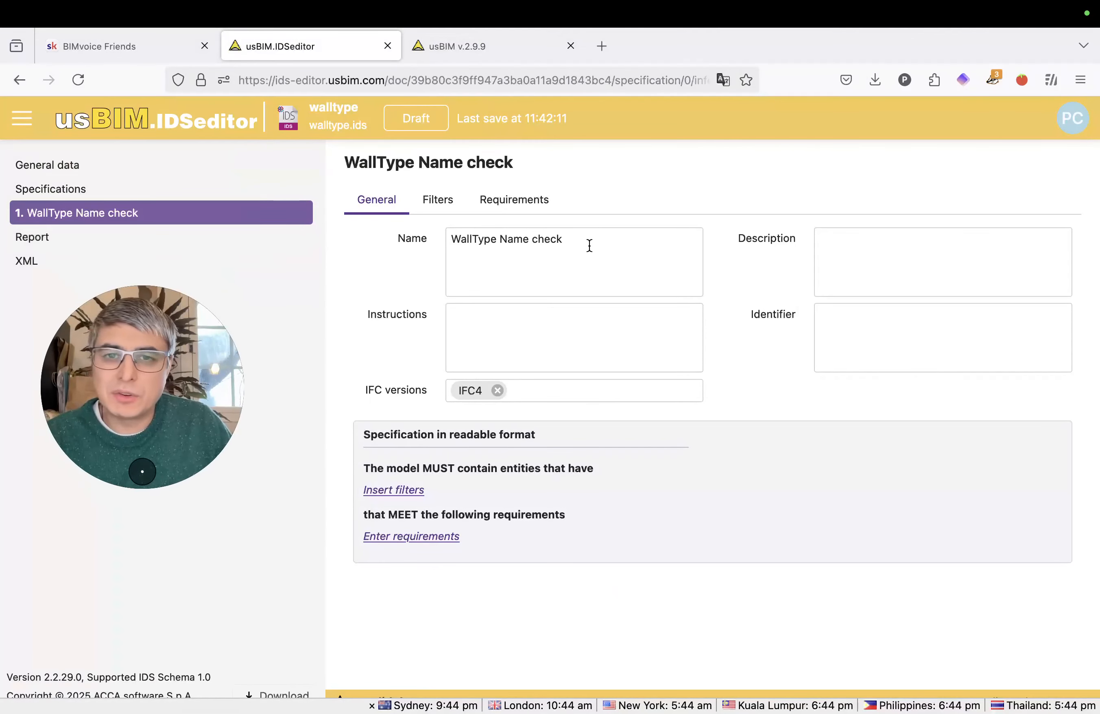
- Rename the specification as "LoadBearing check based on wallType name"
left_click_drag(592, 242, 455, 238)
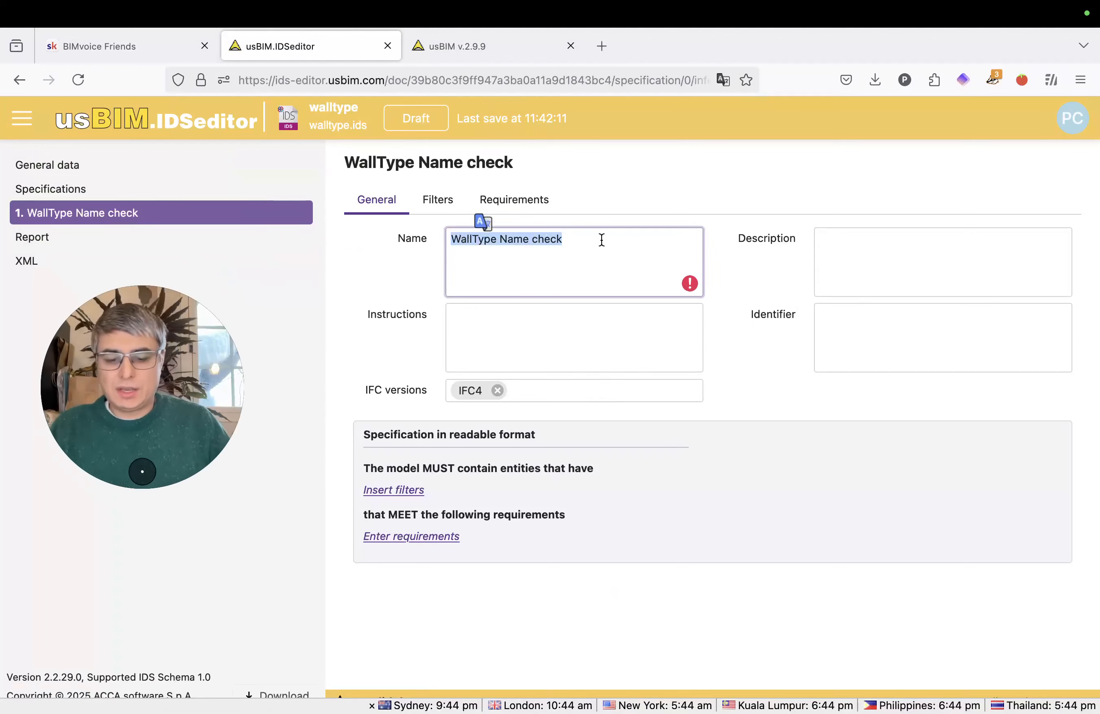
key("shift")
type("Loa")
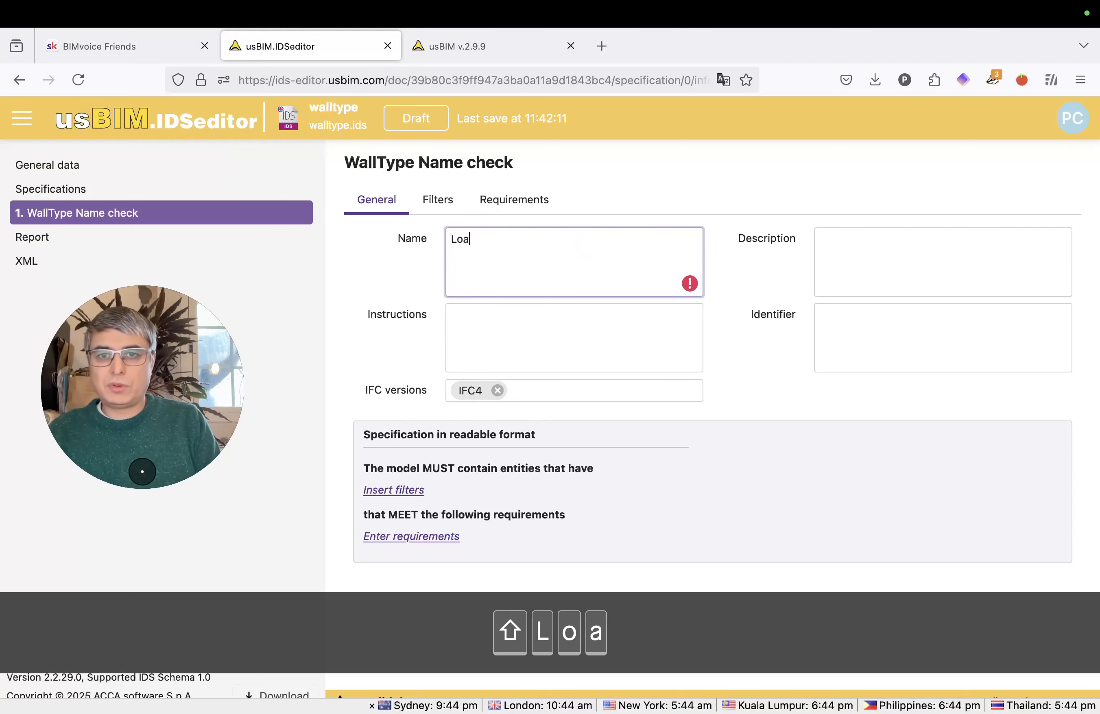
type("dBearing check basec")
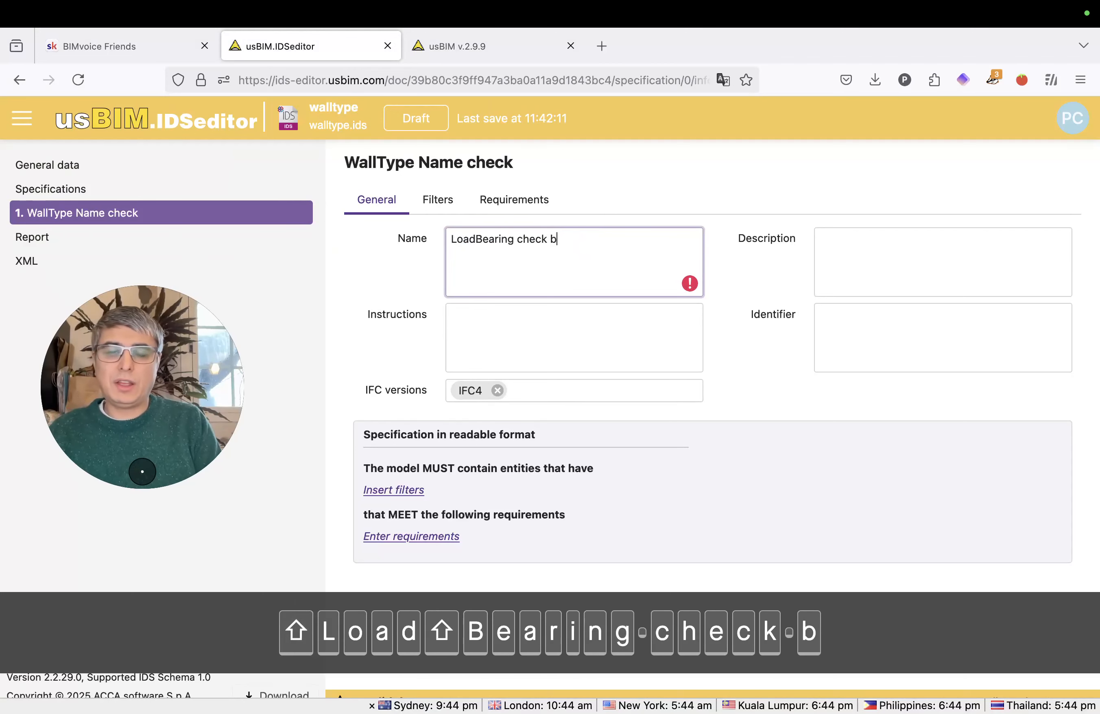
key("BackSpace")
key("BackSpace")
type("d on ")
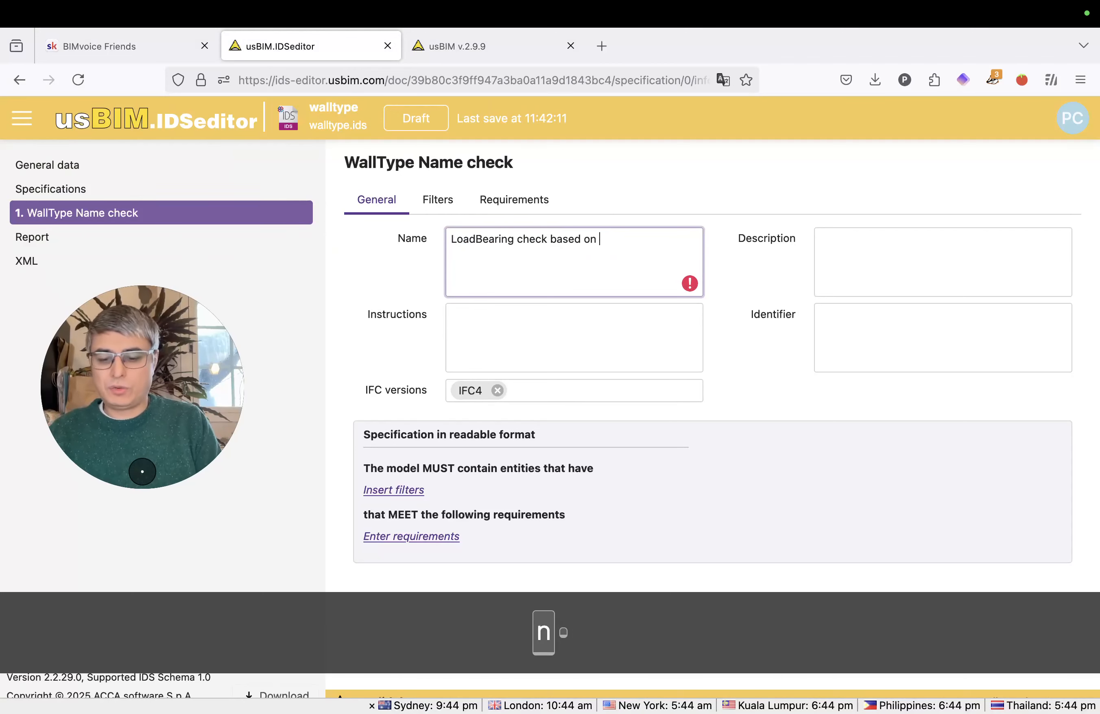
type("wallT")
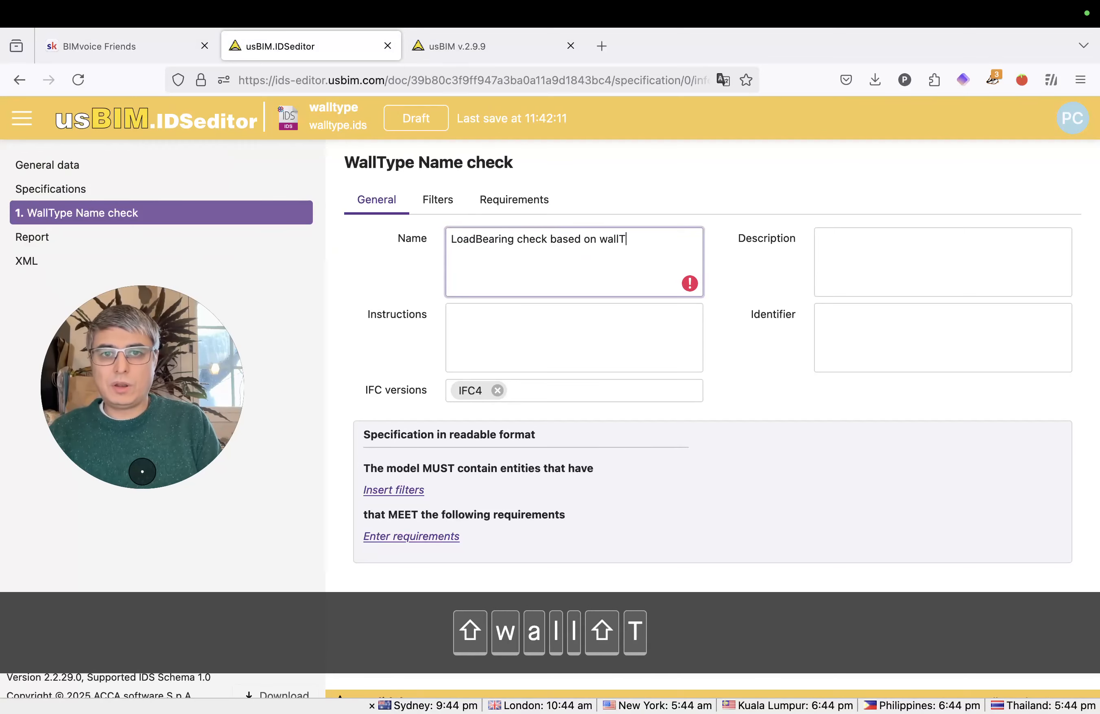
type("ype name")
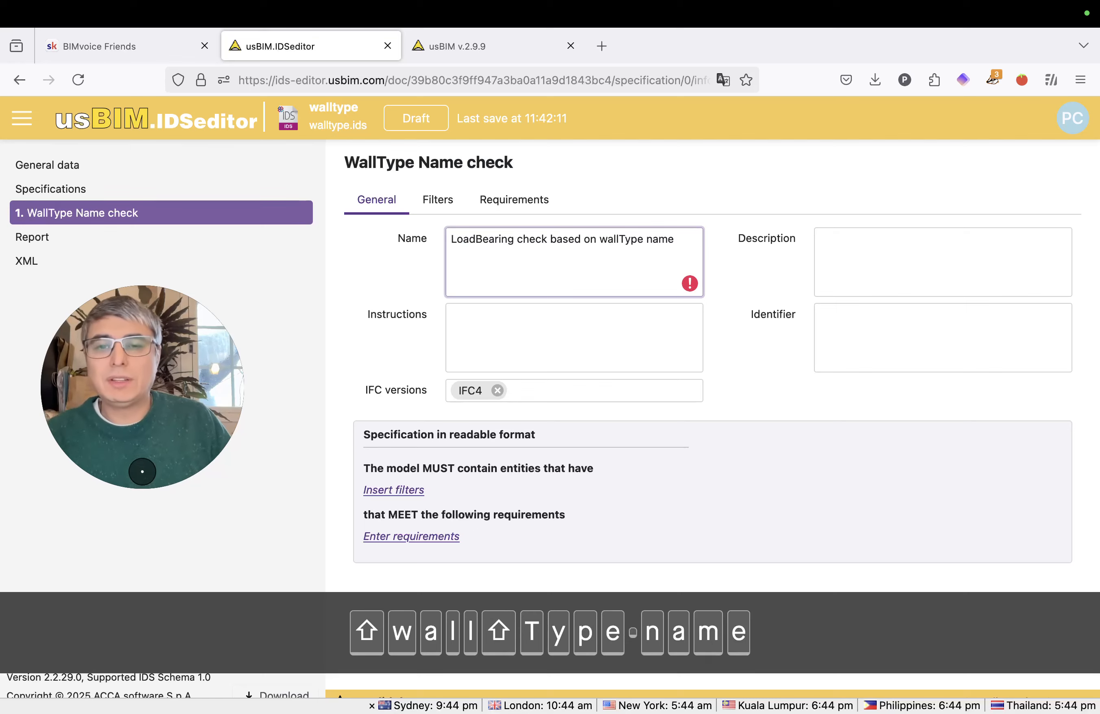
left_click(439, 202)
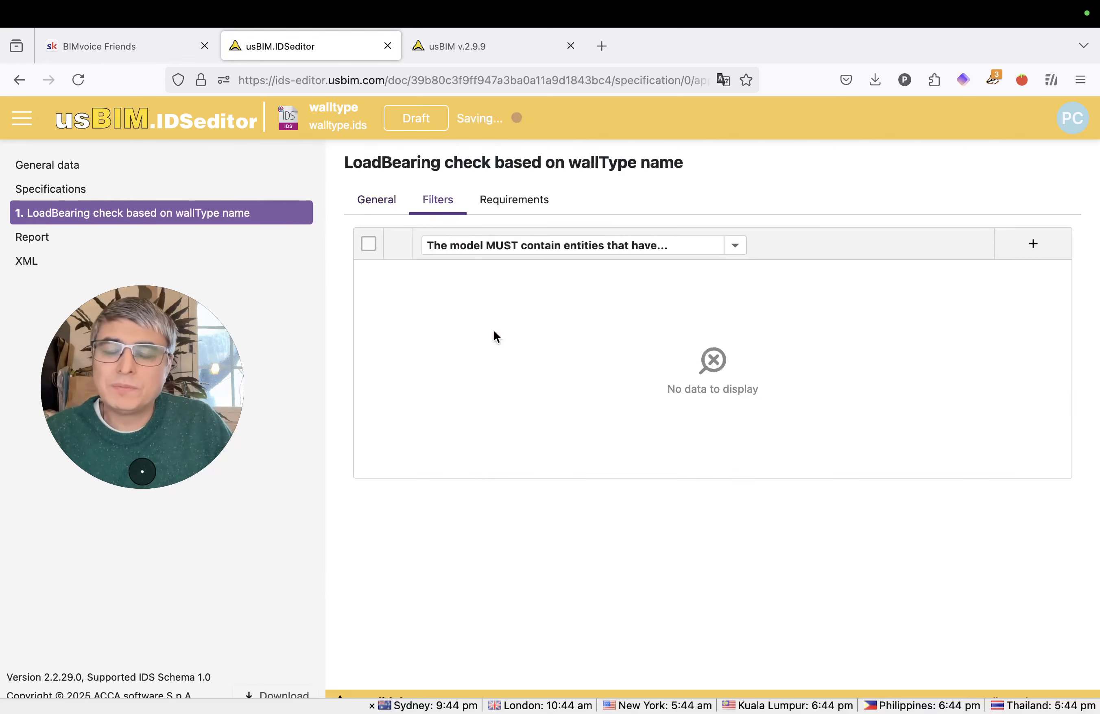
left_click(378, 202)
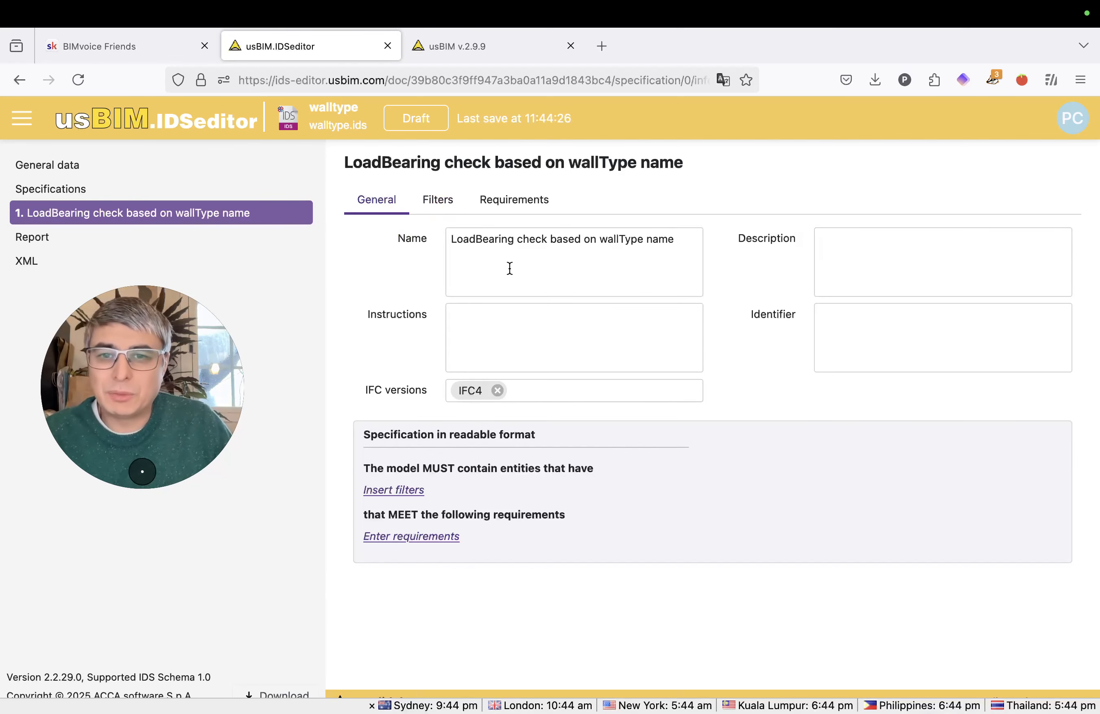
- Add an IFC class filter to the specification and look over the other available filter types
left_click(445, 202)
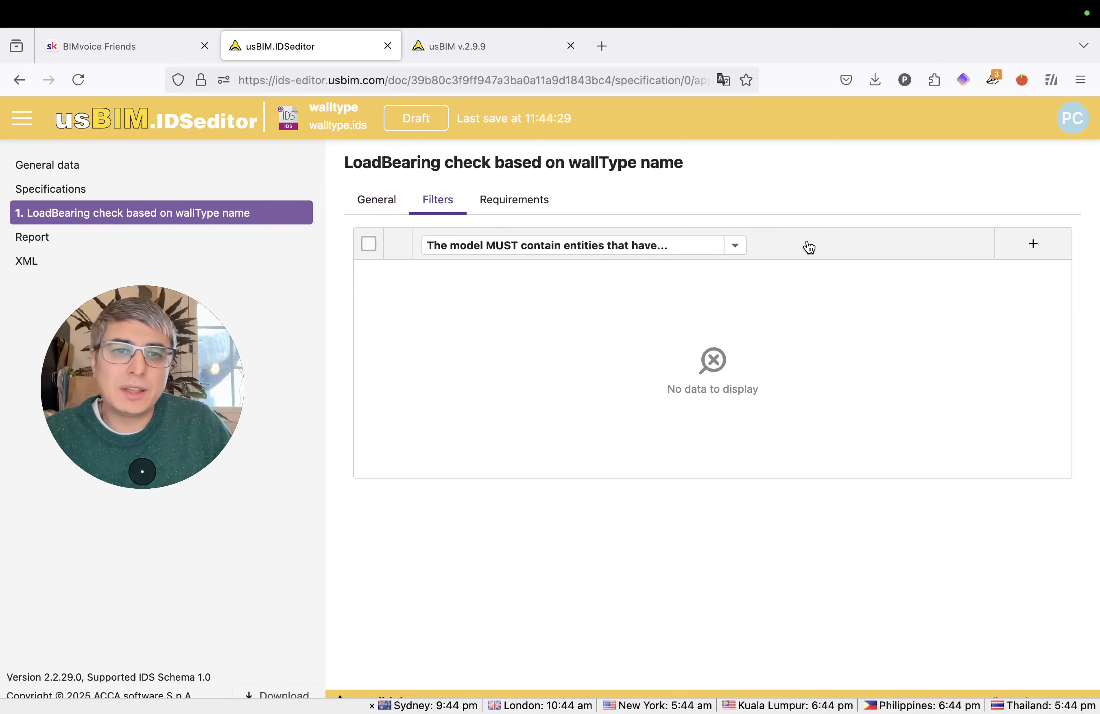
left_click(1032, 247)
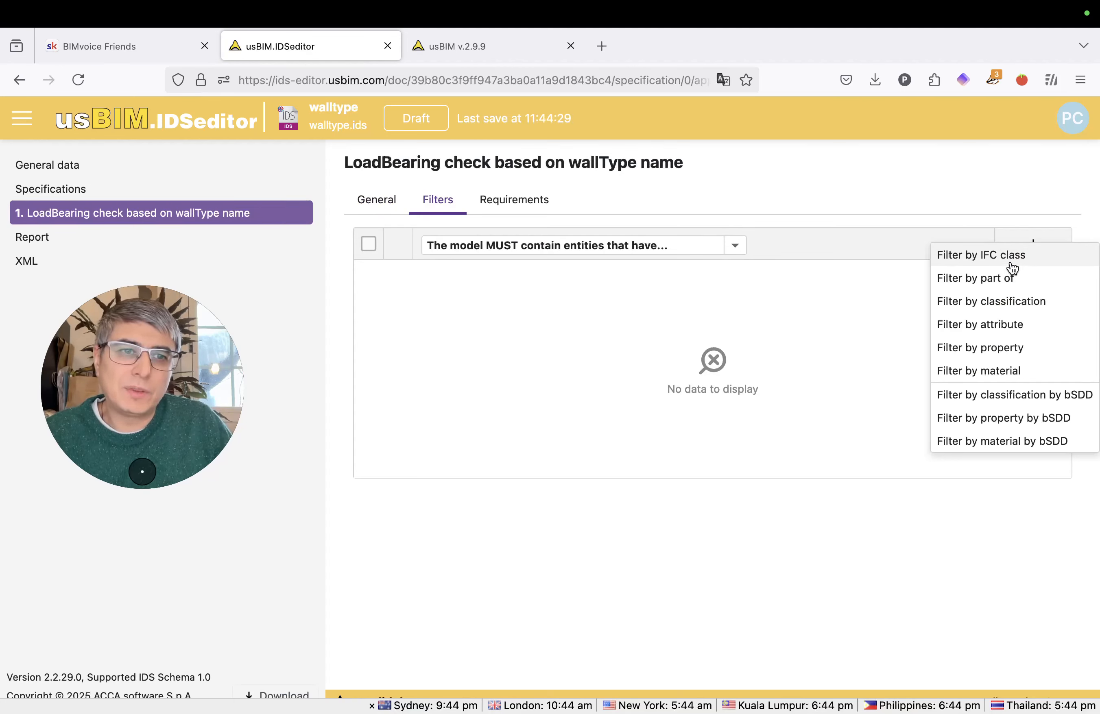
left_click(980, 255)
left_click(1037, 251)
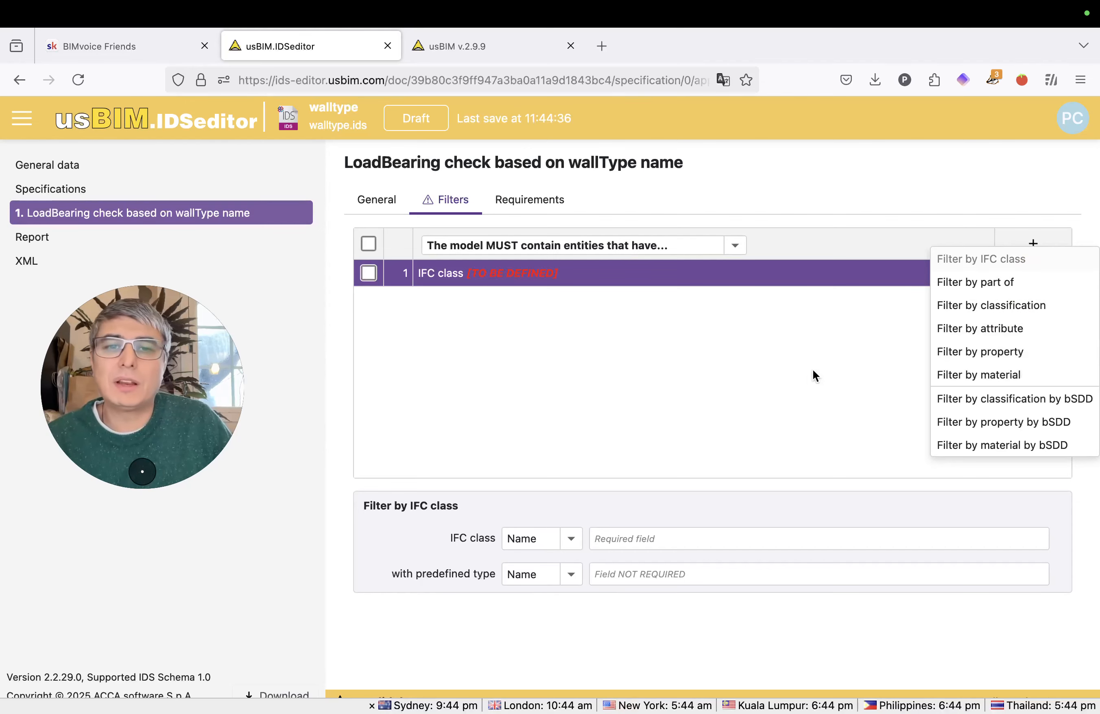
left_click(756, 366)
- Examine the forum post's attached screenshots of the model, requirements and filters, and reread its filter and requirement description
left_click(148, 47)
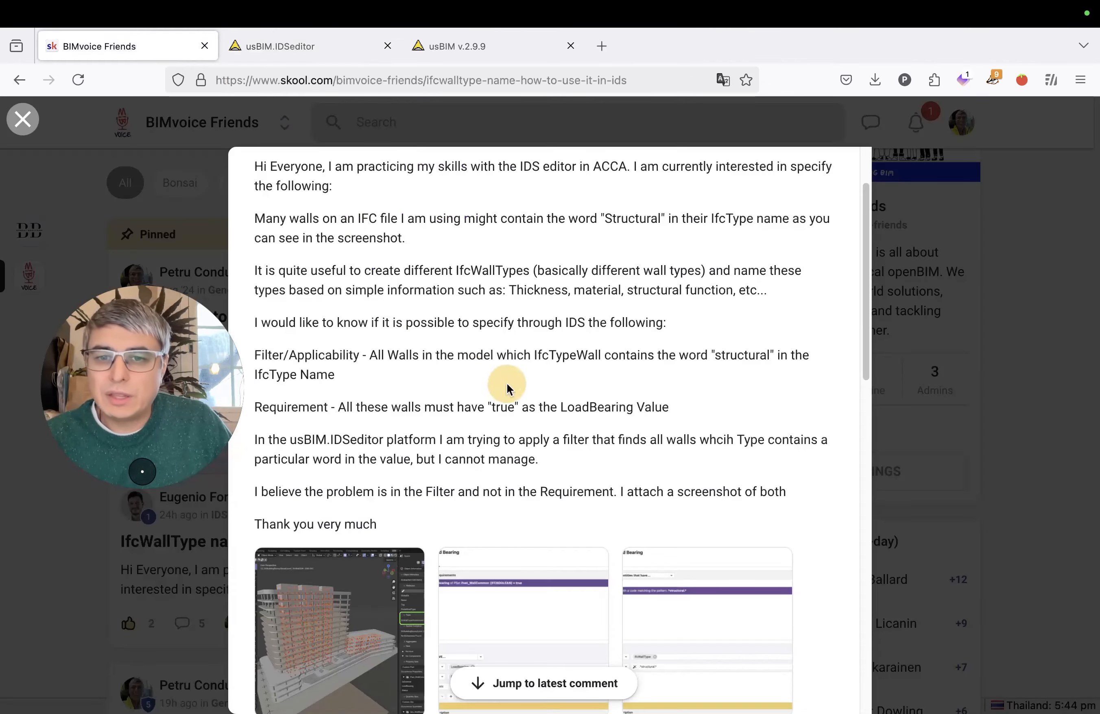
scroll(556, 397, "down", 5)
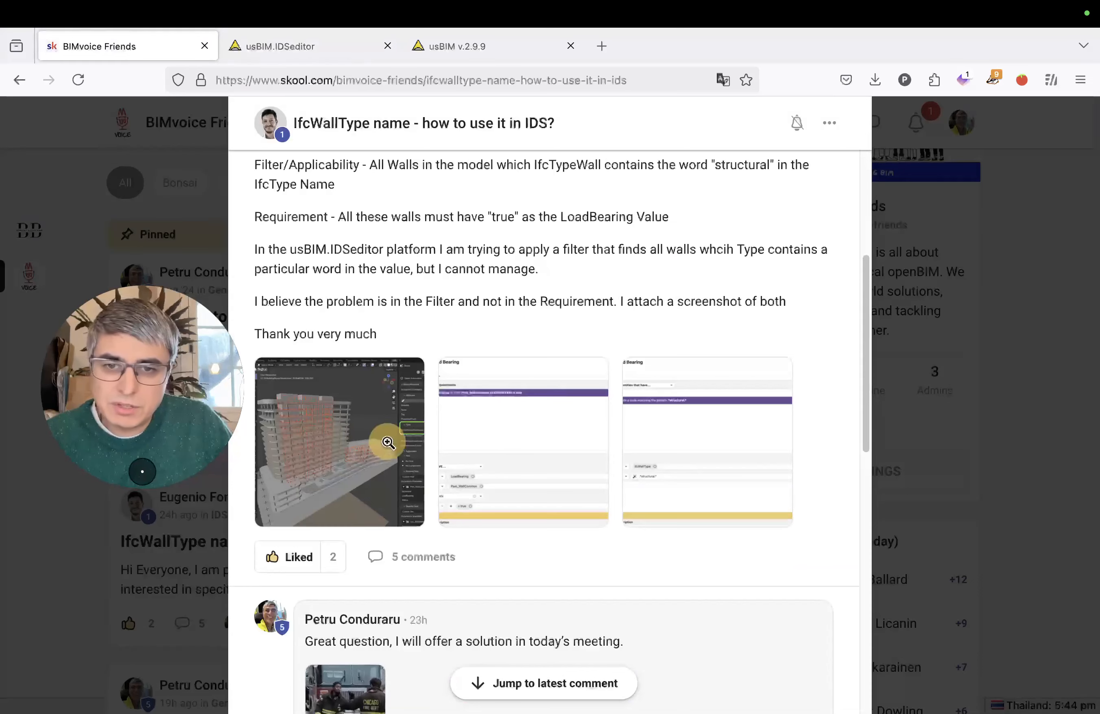
left_click(411, 407)
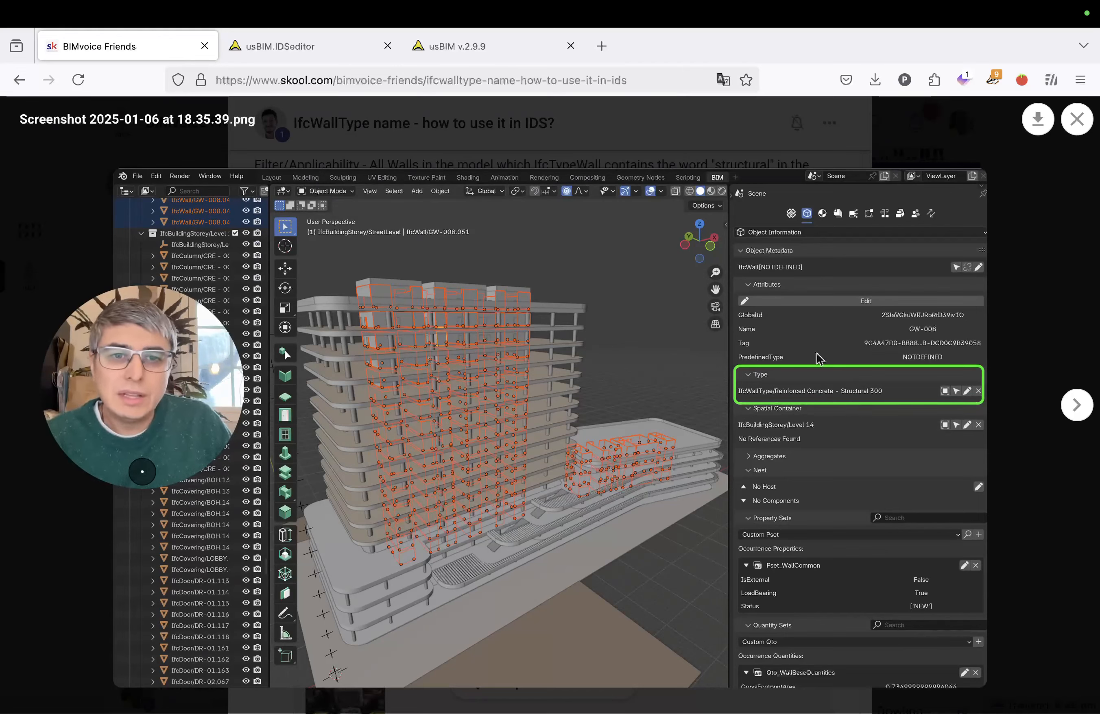
left_click(1074, 405)
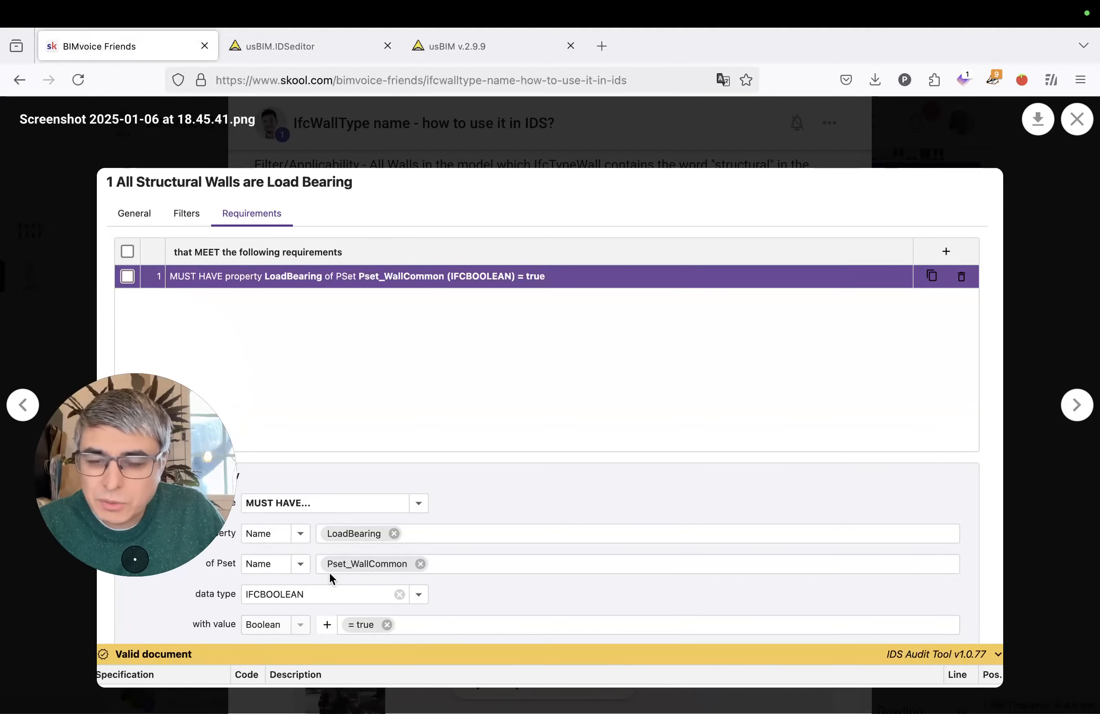
left_click(1077, 407)
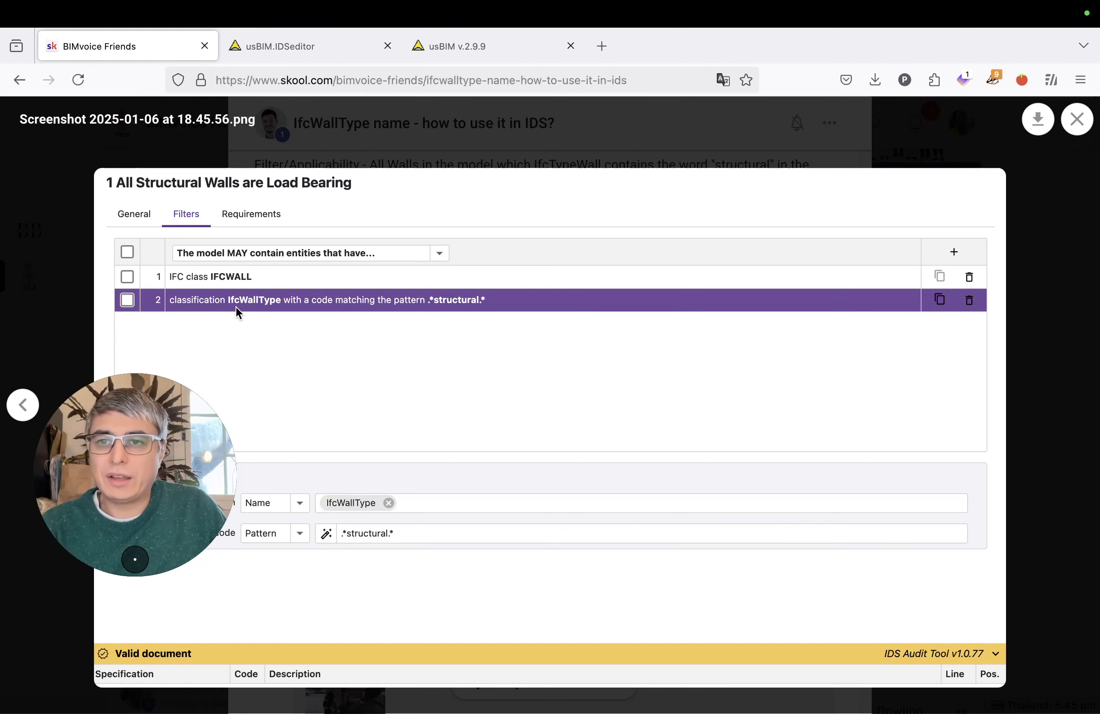
left_click_drag(192, 442, 224, 429)
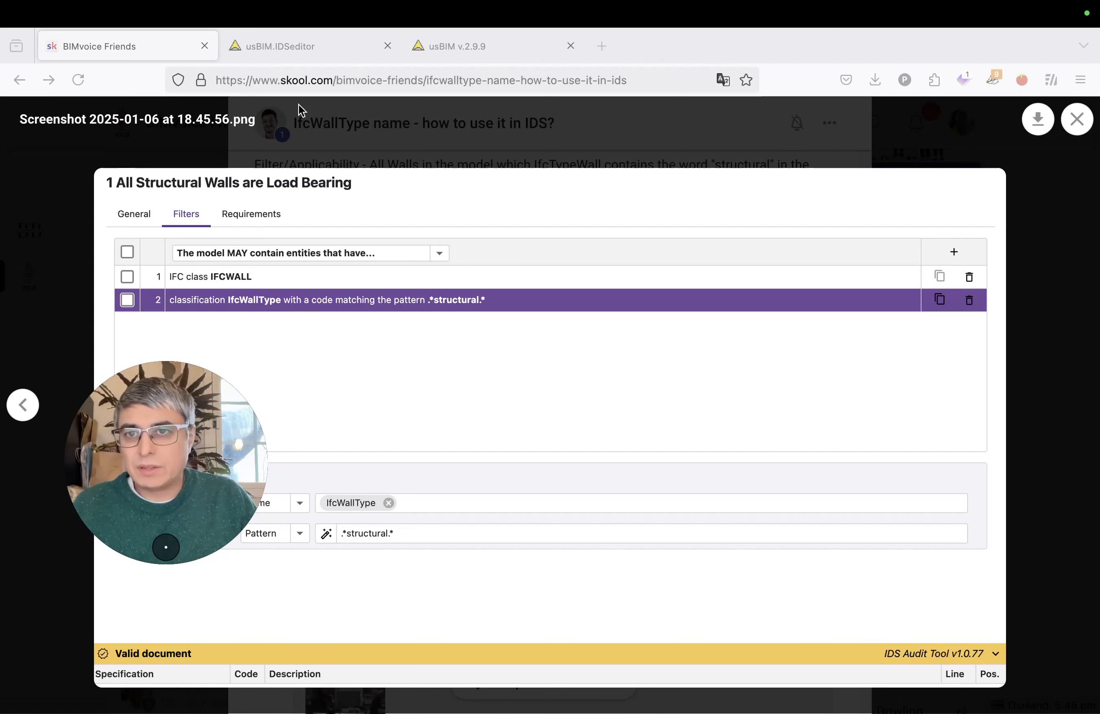
left_click(1076, 120)
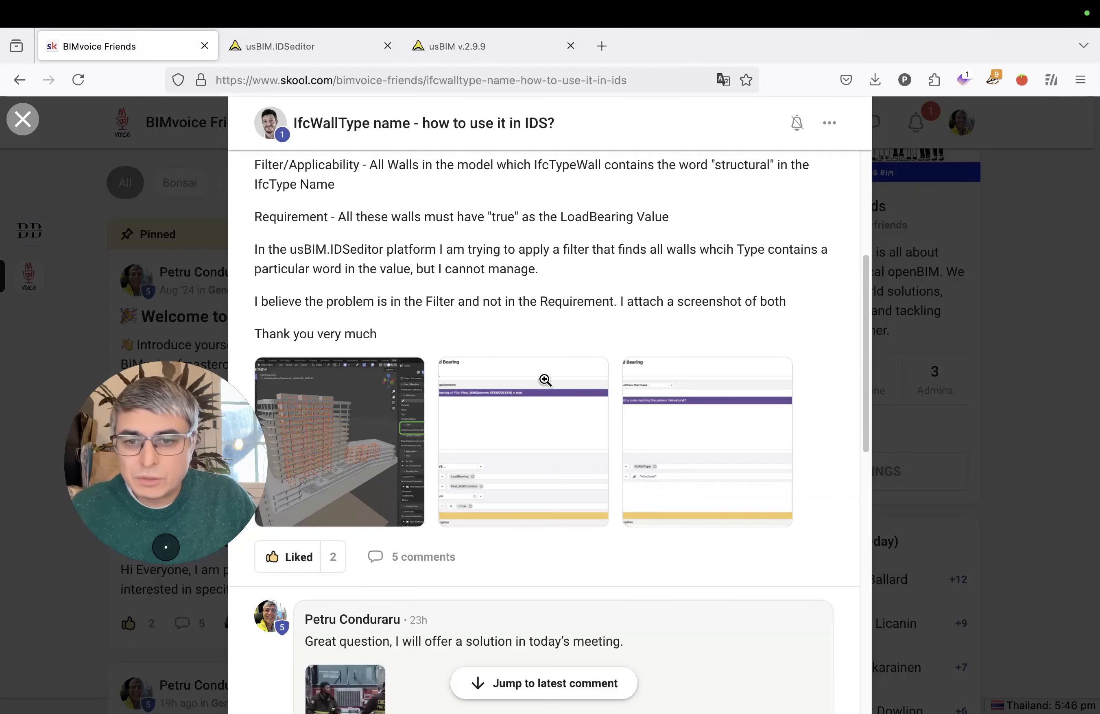
scroll(546, 364, "down", 1)
scroll(545, 365, "up", 3)
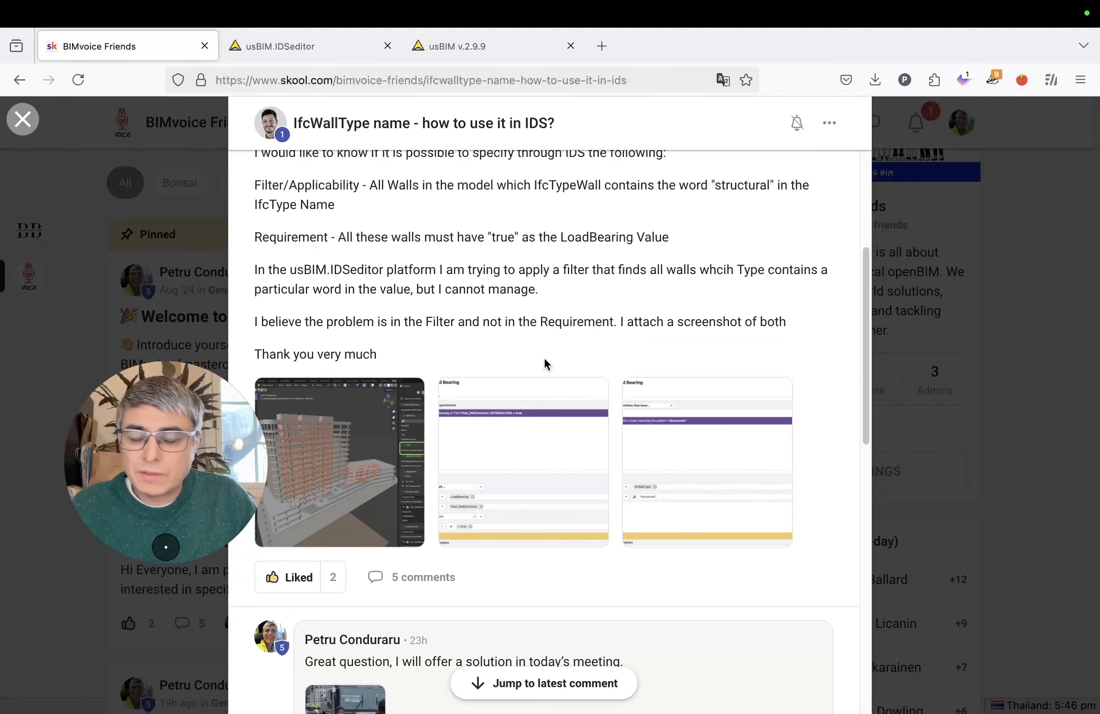
scroll(545, 364, "up", 1)
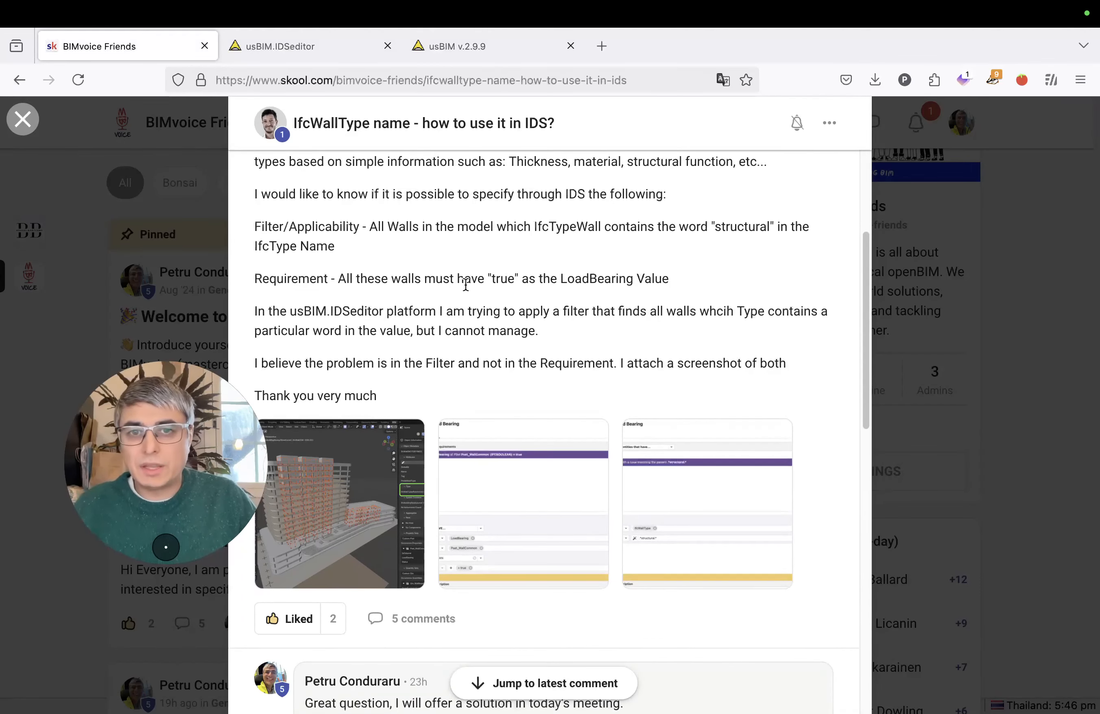
- Return to usBIM.IDSeditor and set the IFC class filter's name to IFCWALLTYPE
left_click(297, 47)
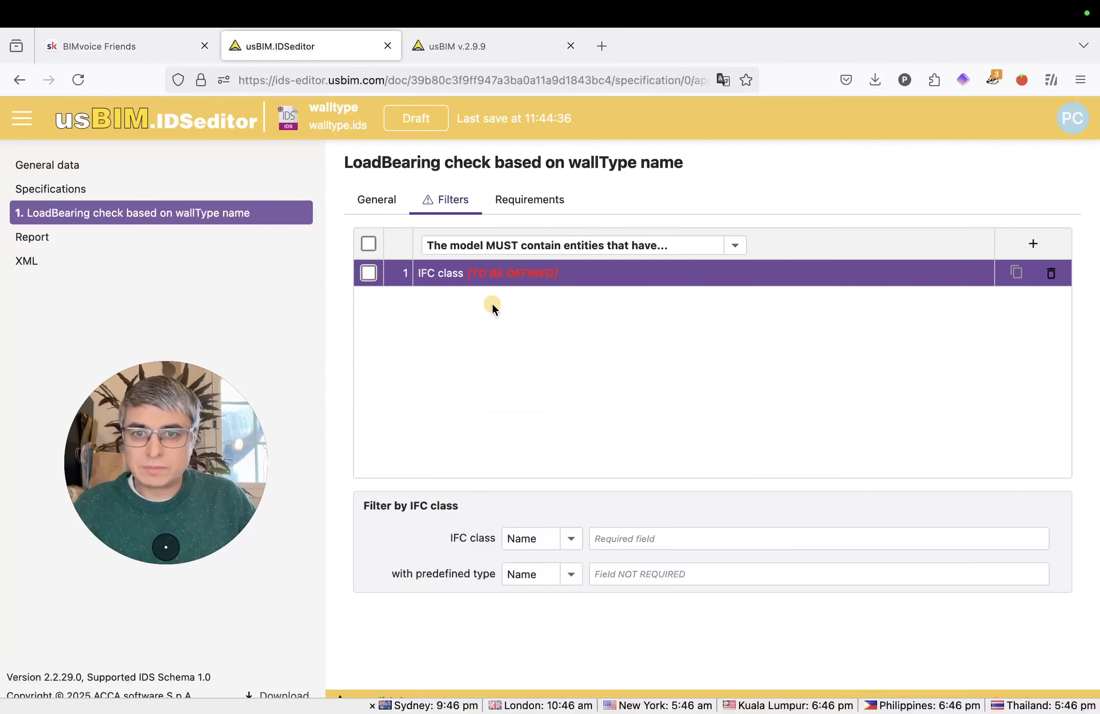
left_click(642, 538)
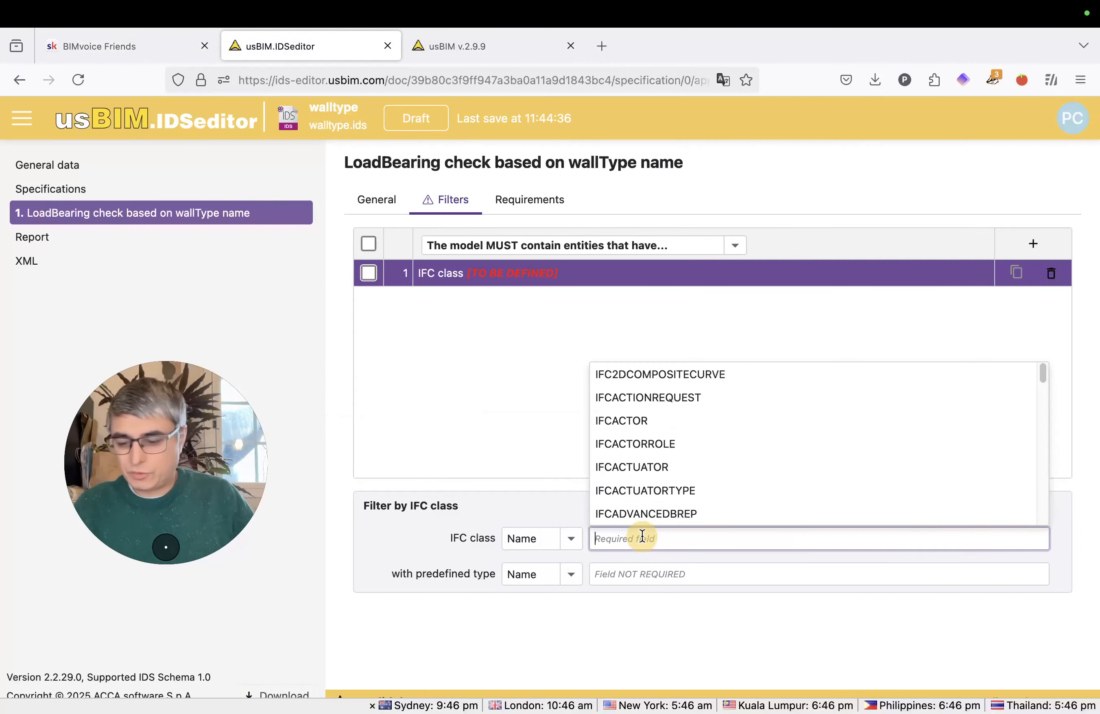
type("walltye")
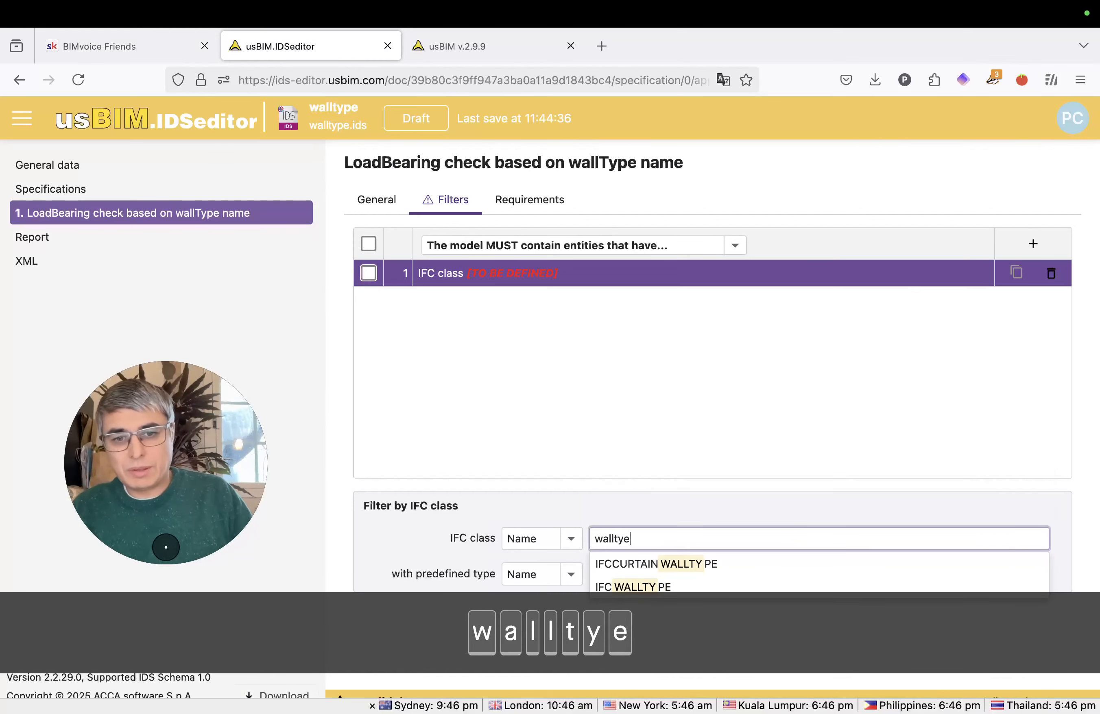
key("BackSpace")
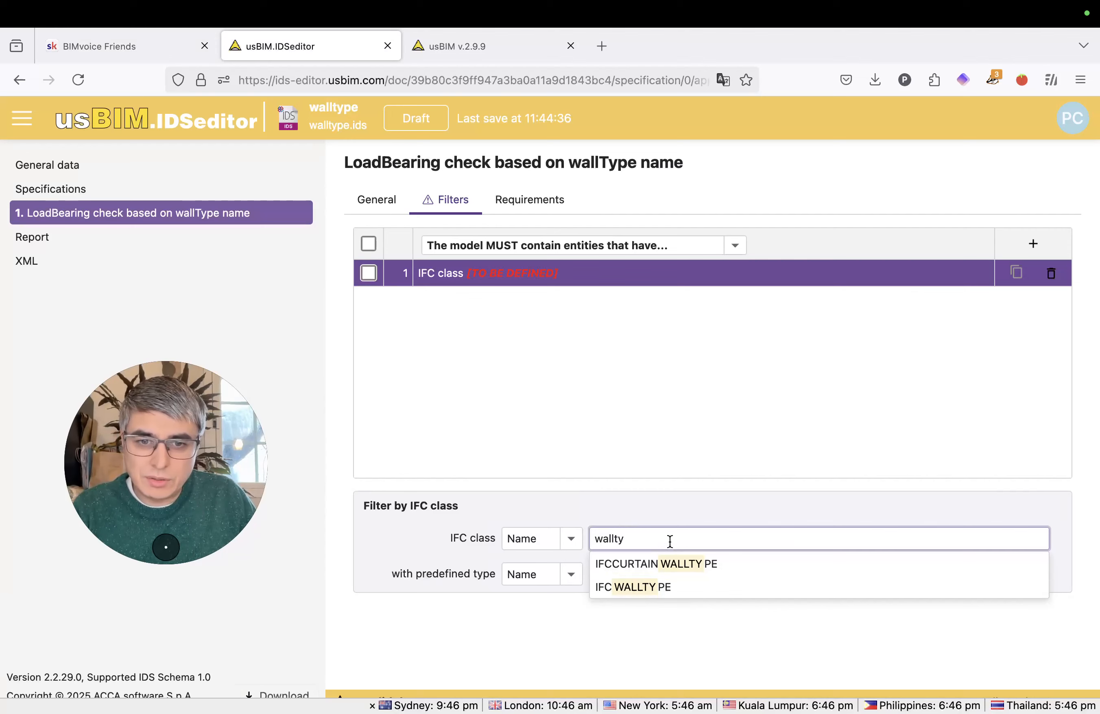
key("BackSpace")
key("BackSpace")
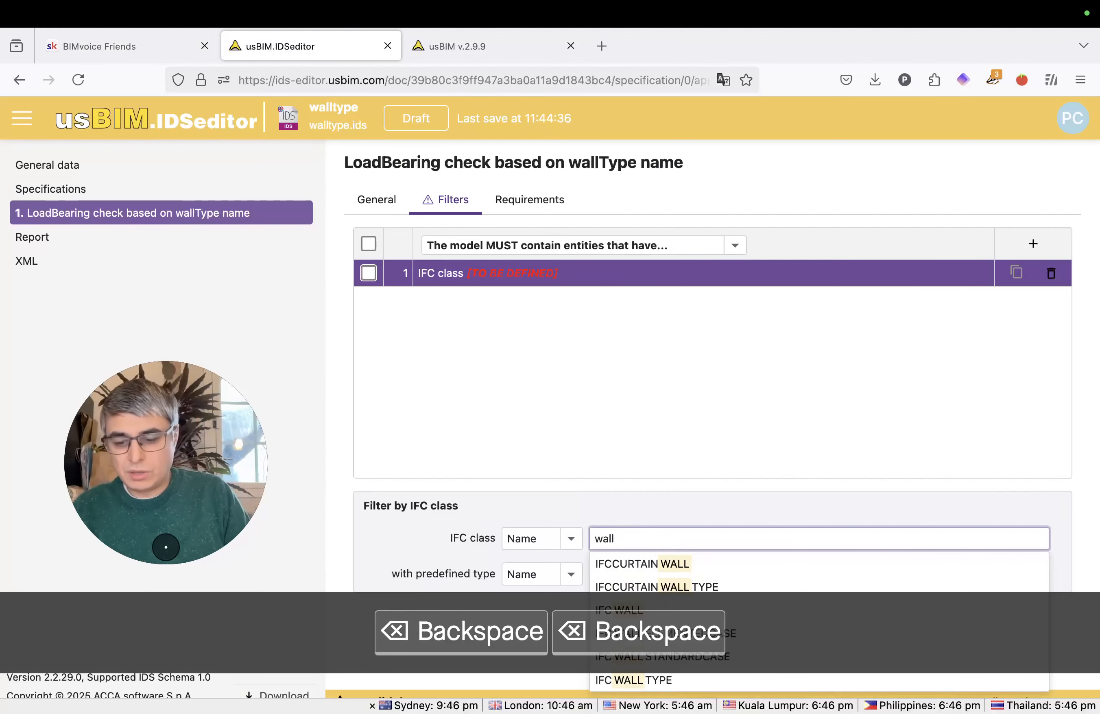
type("type")
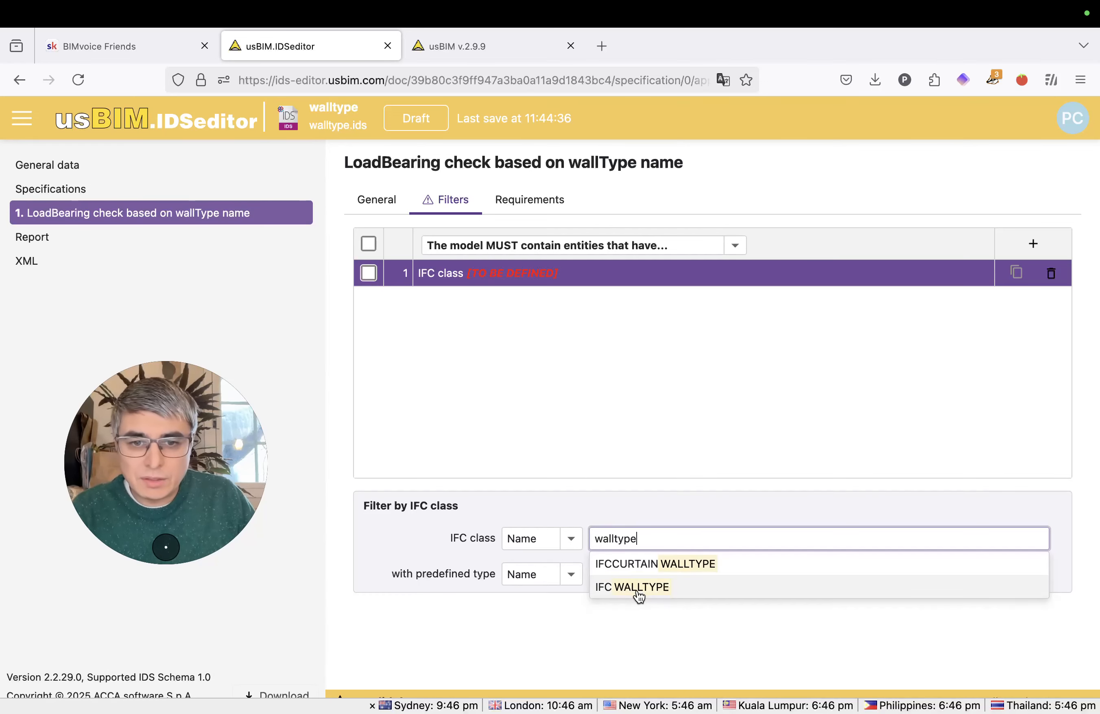
left_click(638, 587)
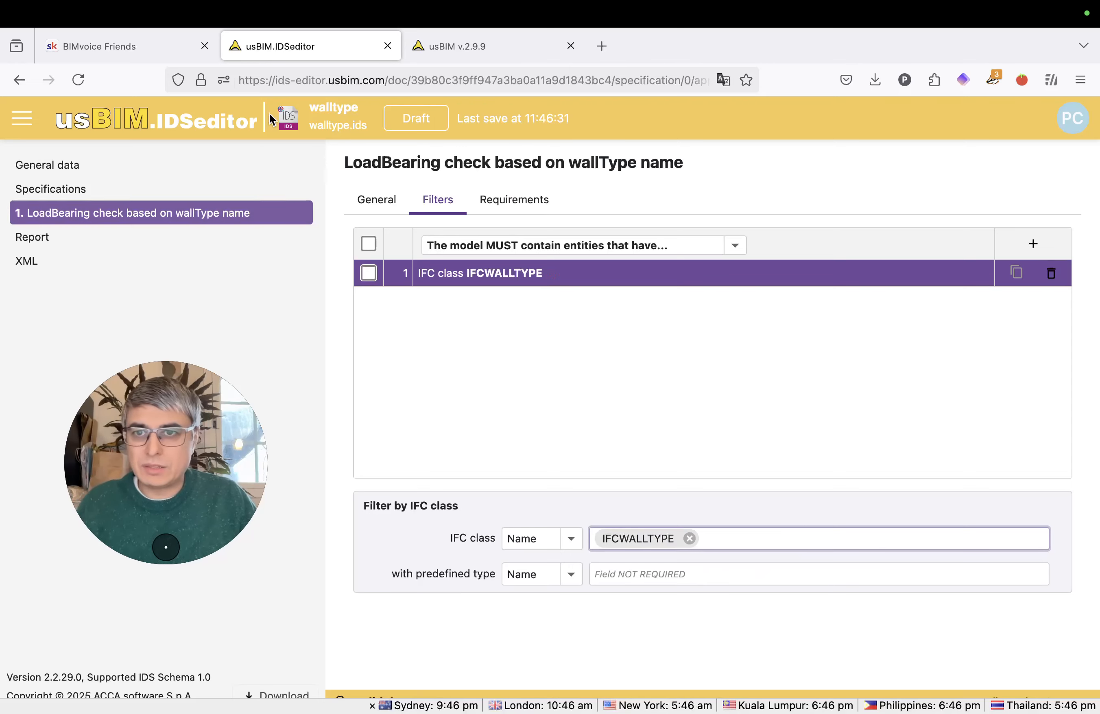
- Check the wall type assignment in the forum post's model screenshot, and return to the specification's filters in usBIM.IDSeditor
left_click(159, 51)
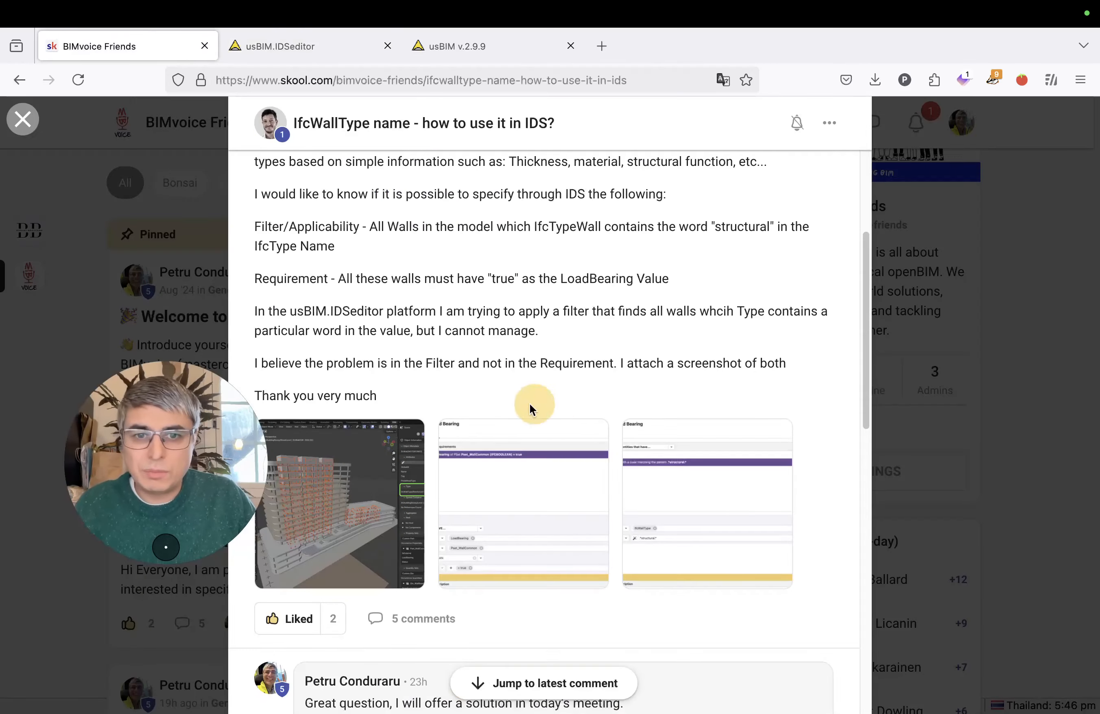
left_click(363, 516)
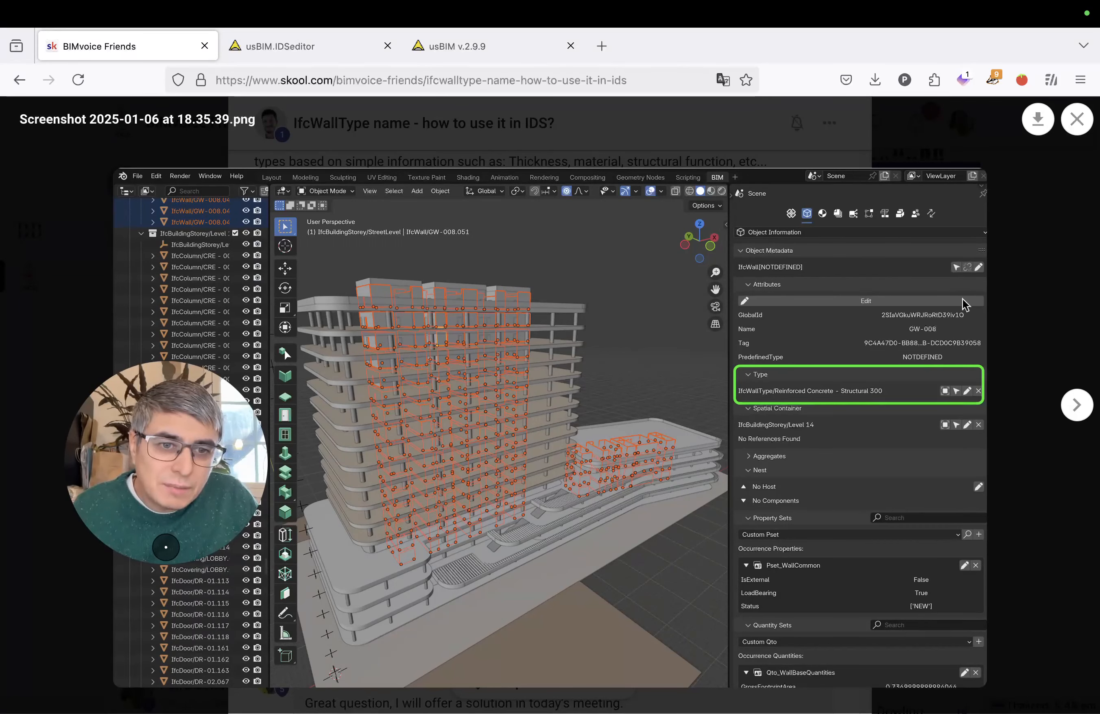
left_click(1079, 129)
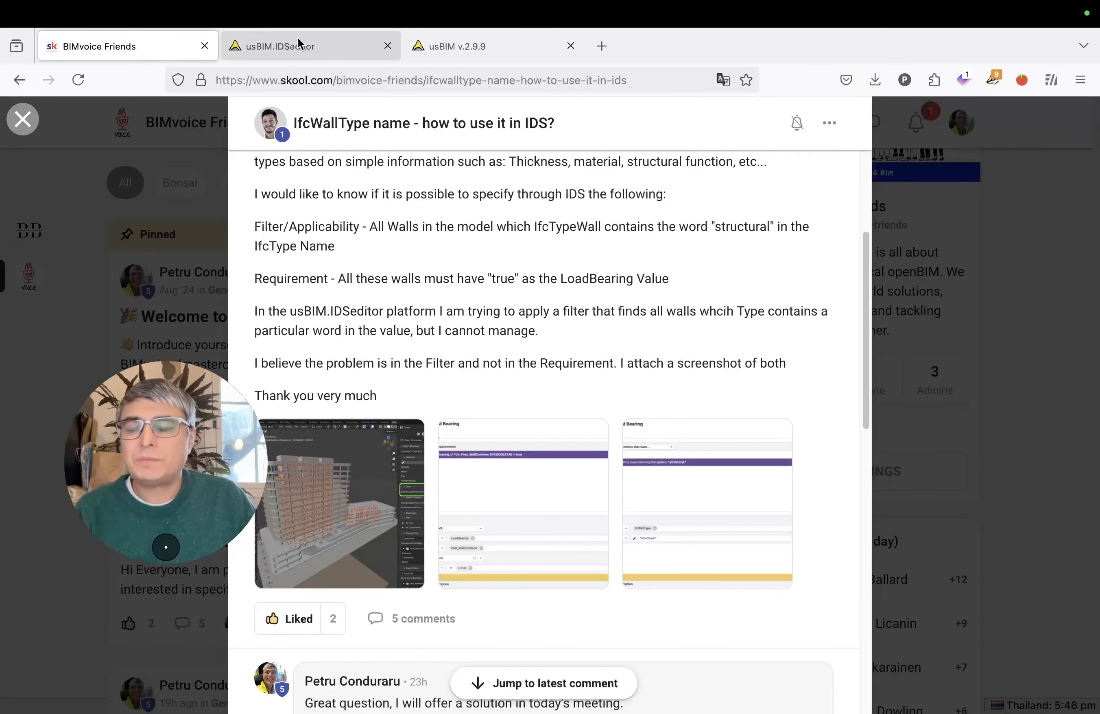
left_click(302, 50)
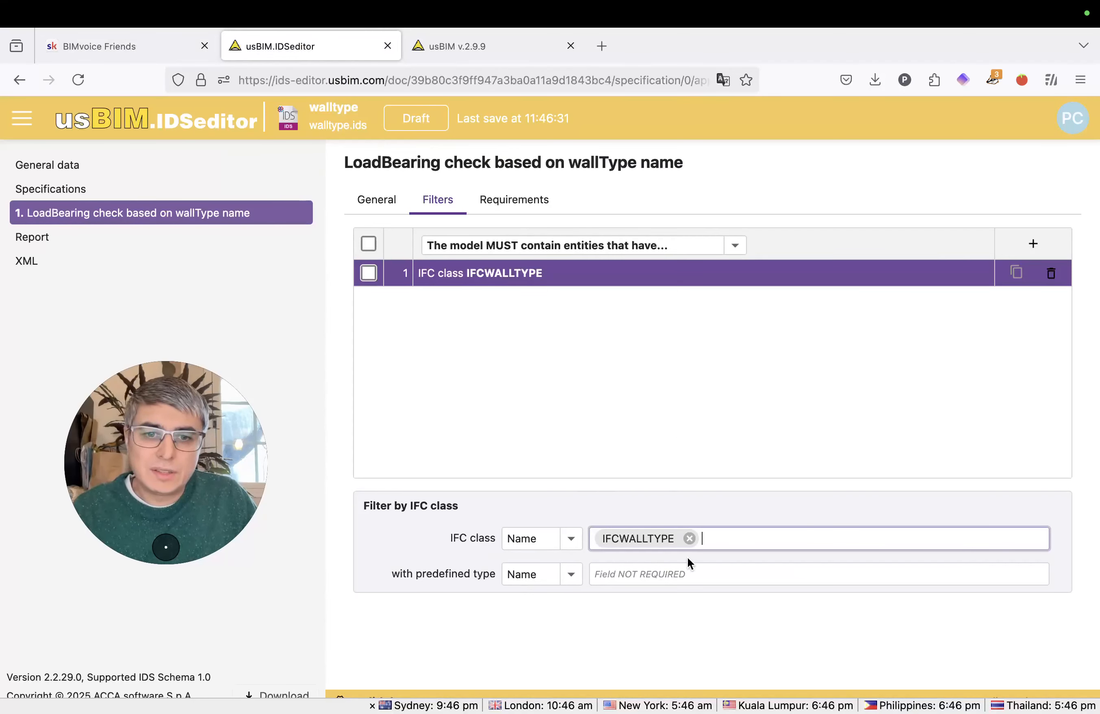
left_click(571, 401)
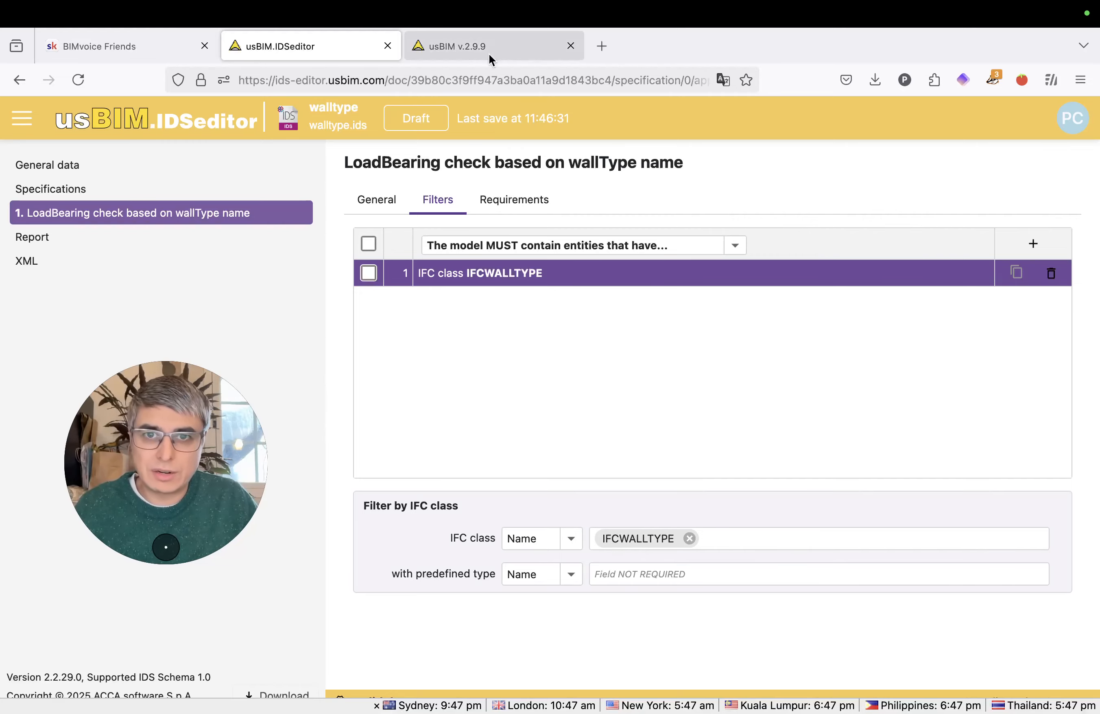
- Switch to Bonsai in Blender and examine the selected wall's attributes, assigned type and property sets
key("ctrl+Up")
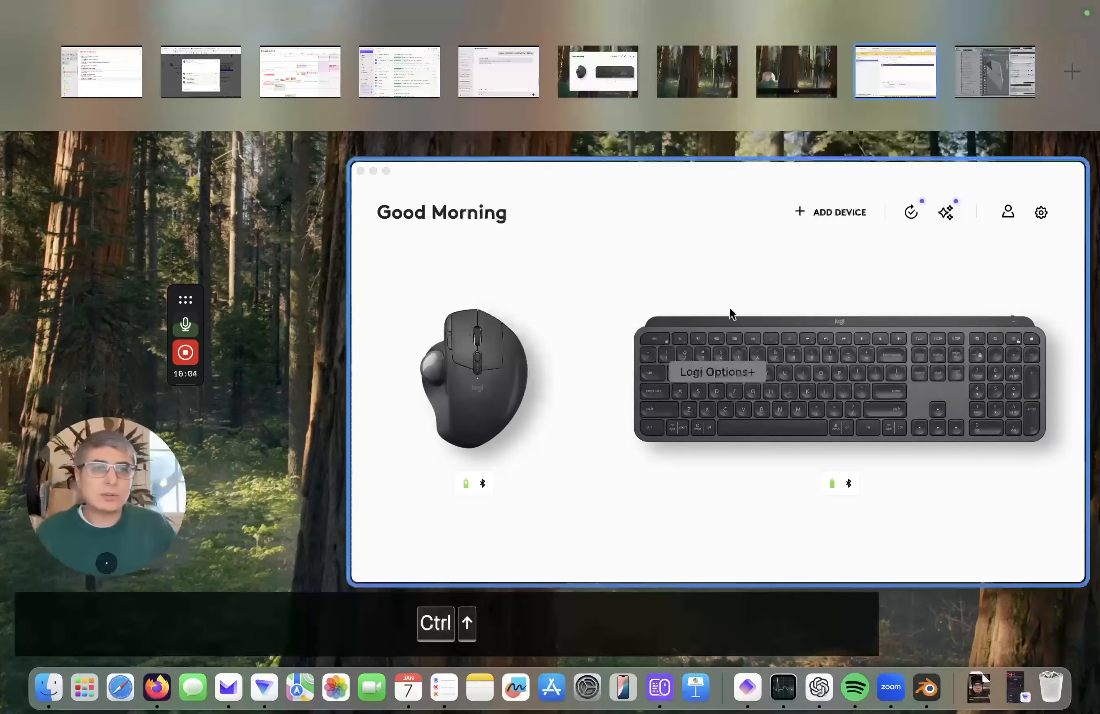
left_click(951, 98)
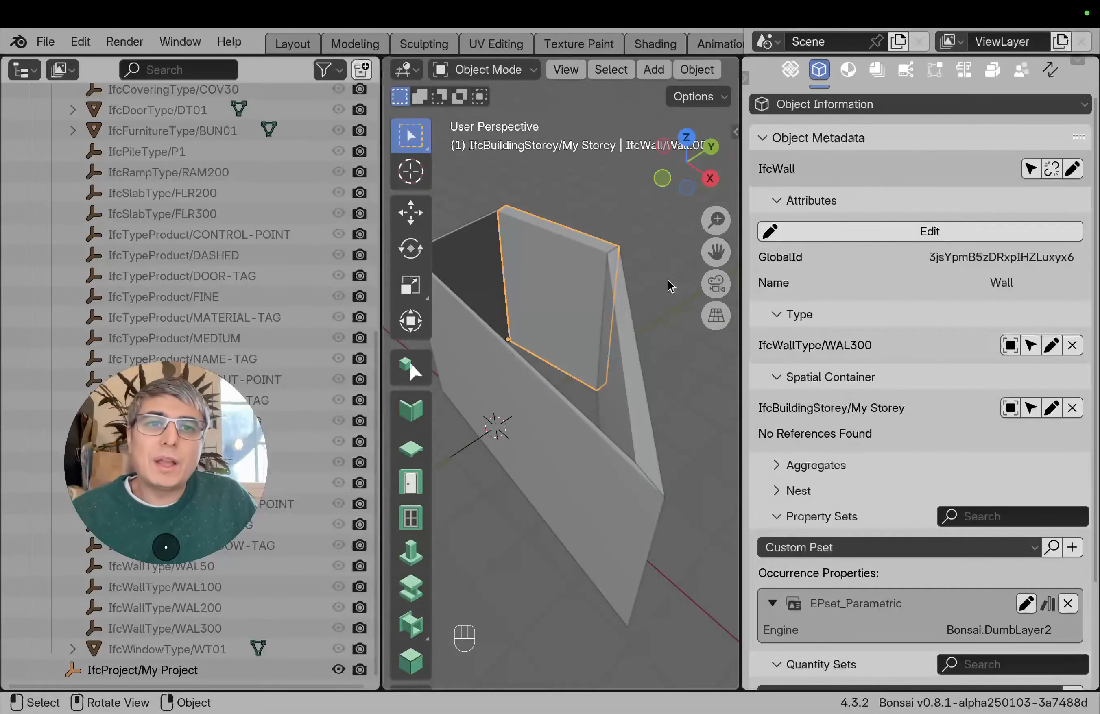
scroll(920, 248, "down", 4)
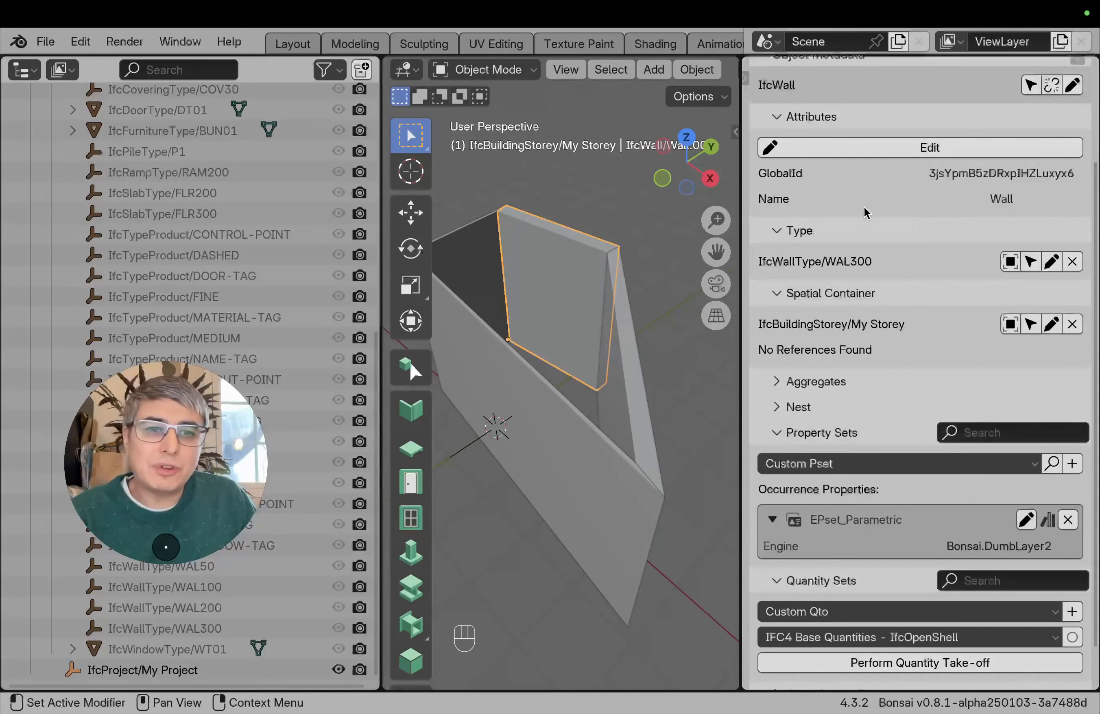
scroll(881, 227, "down", 2)
scroll(907, 243, "up", 8)
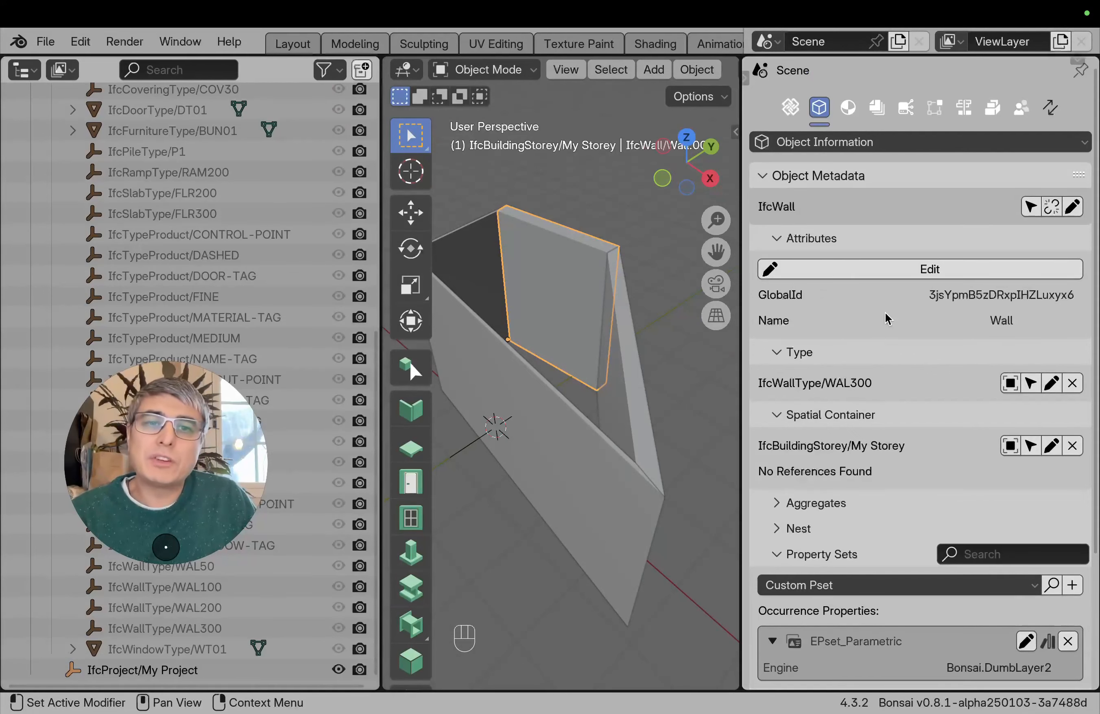
scroll(887, 319, "down", 4)
scroll(884, 290, "up", 4)
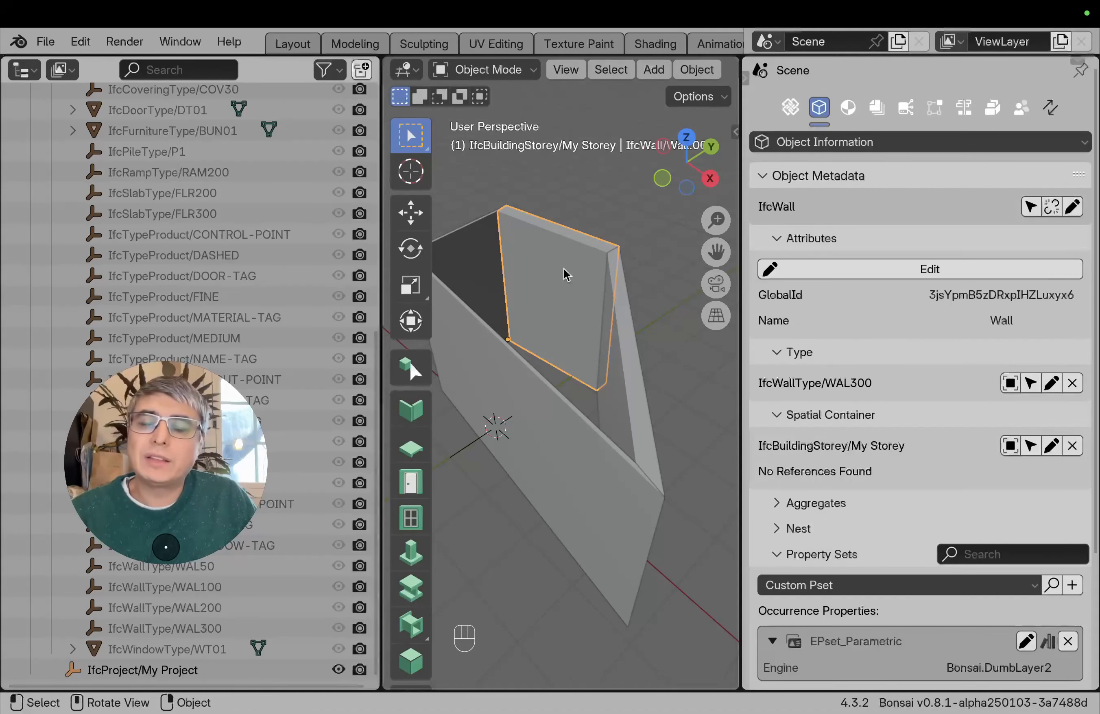
left_click(597, 215)
left_click(574, 279)
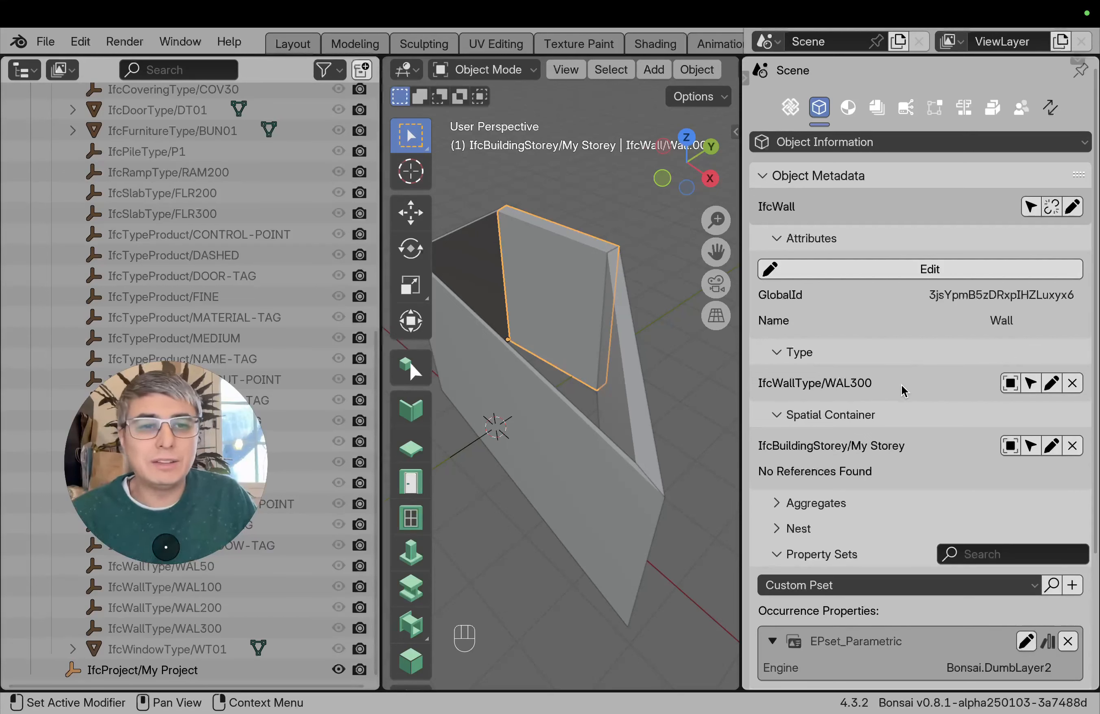
- Select the wall's assigned type, WAL300, and examine its attributes, including its name
left_click(1006, 385)
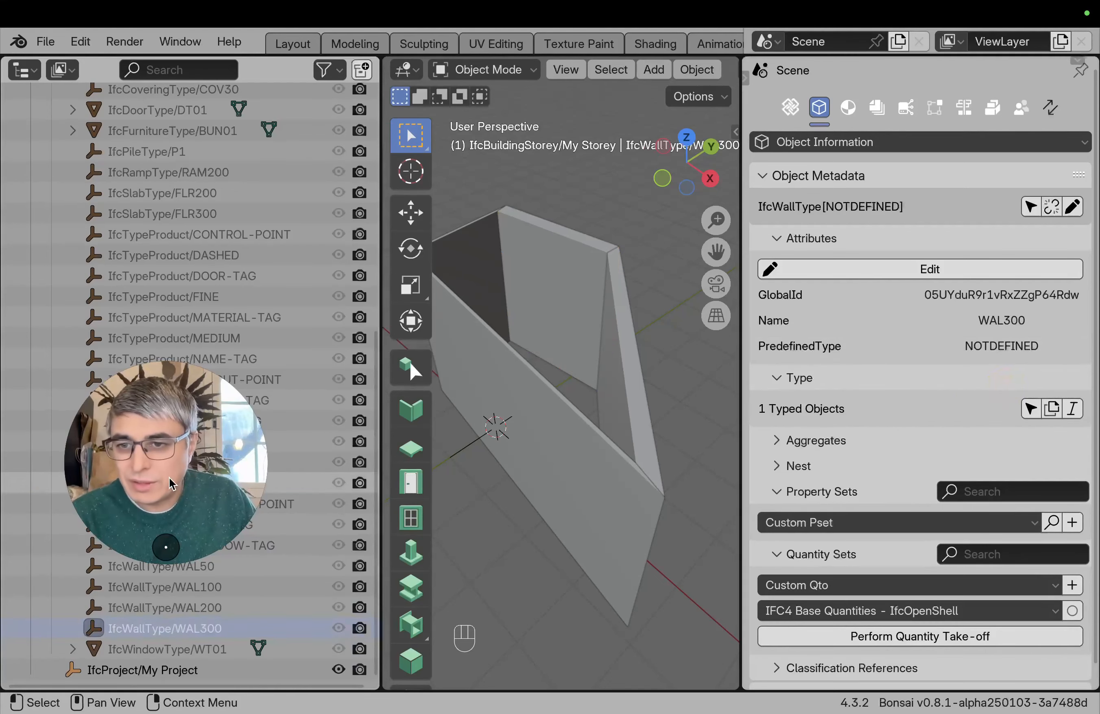
left_click_drag(172, 485, 196, 308)
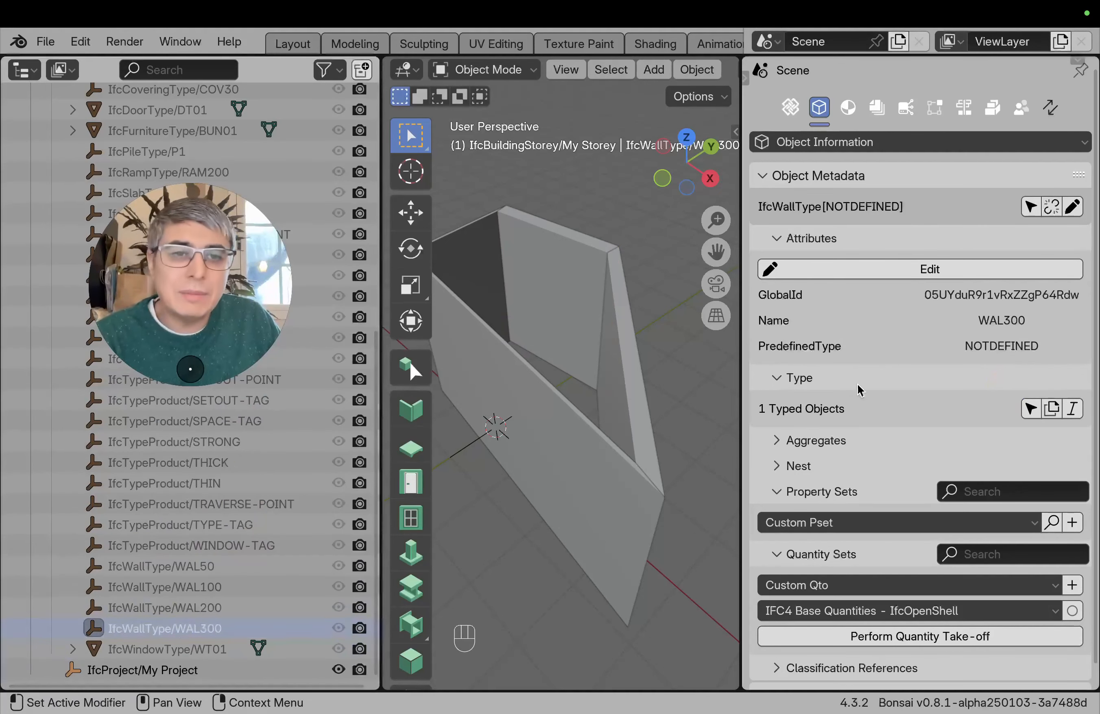
scroll(894, 322, "down", 1)
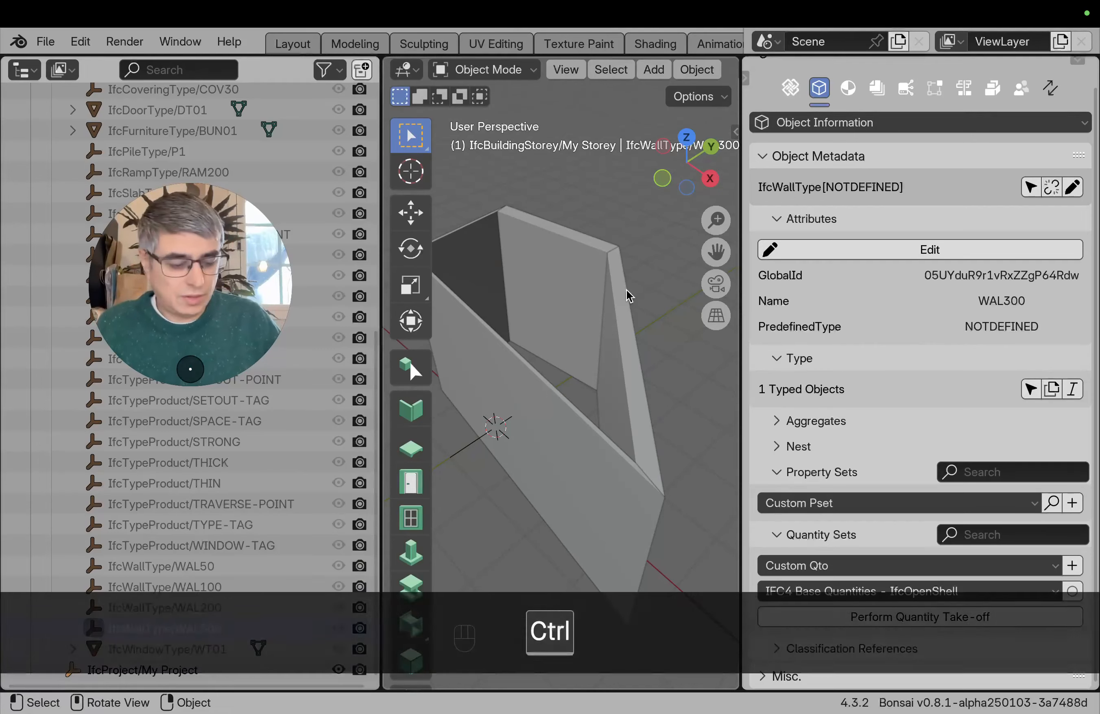
- Return to usBIM.IDSeditor and add a filter by attribute to the LoadBearing specification
key("ctrl+Right")
key("ctrl+Left")
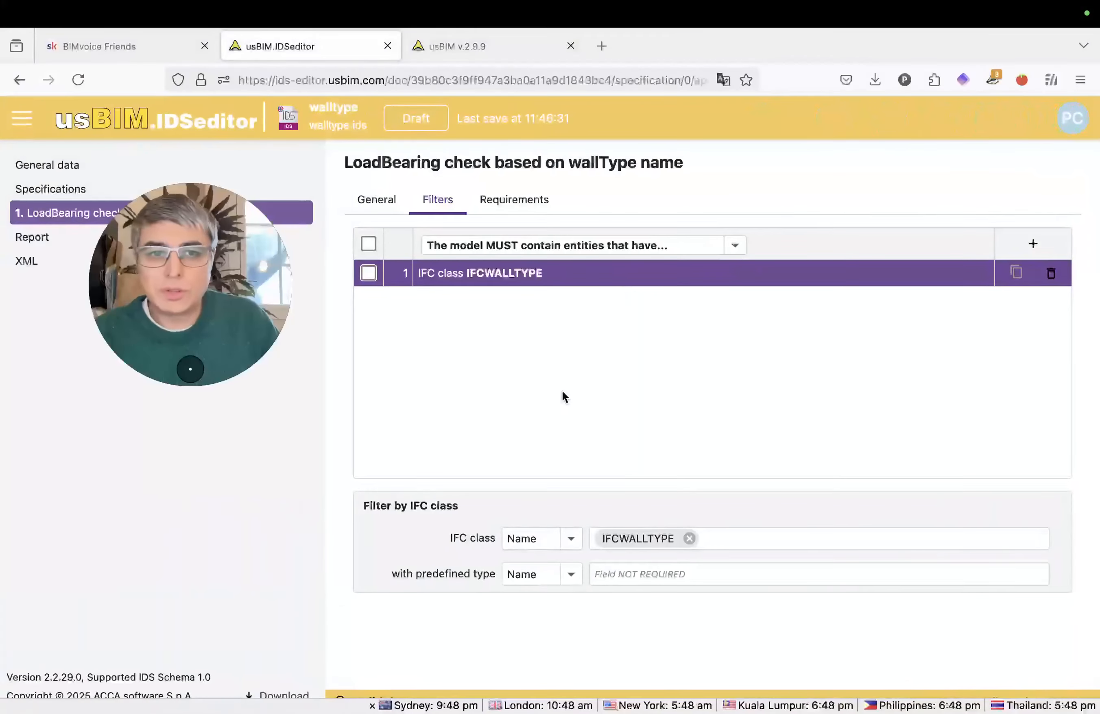
left_click(1032, 244)
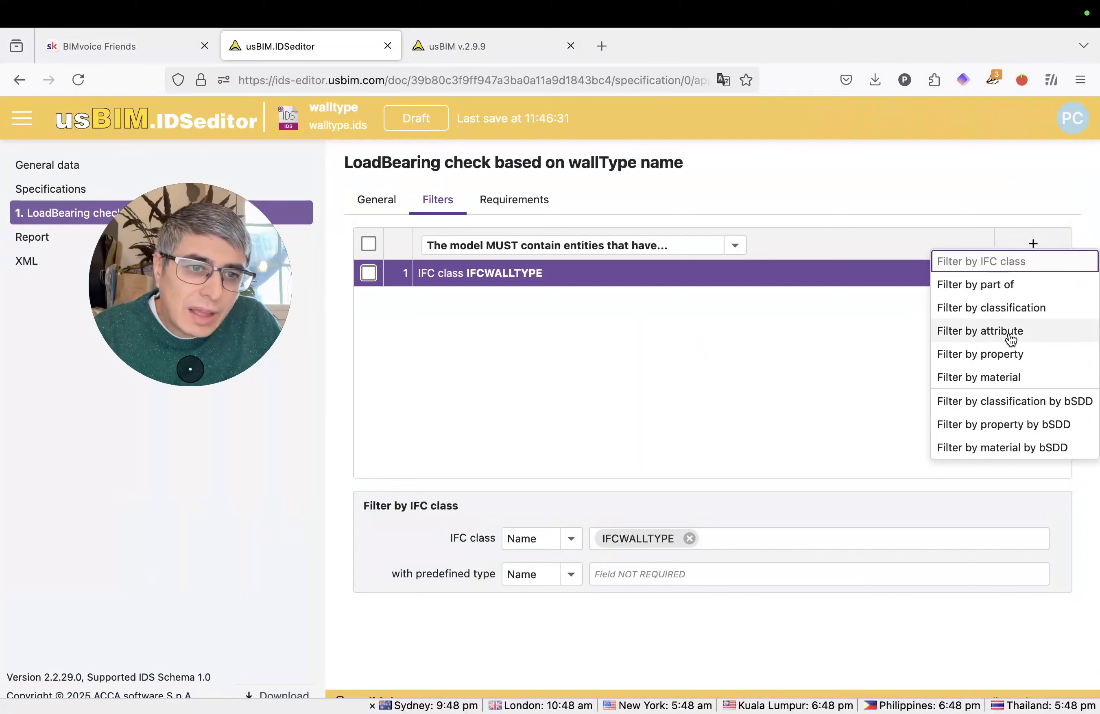
left_click(946, 333)
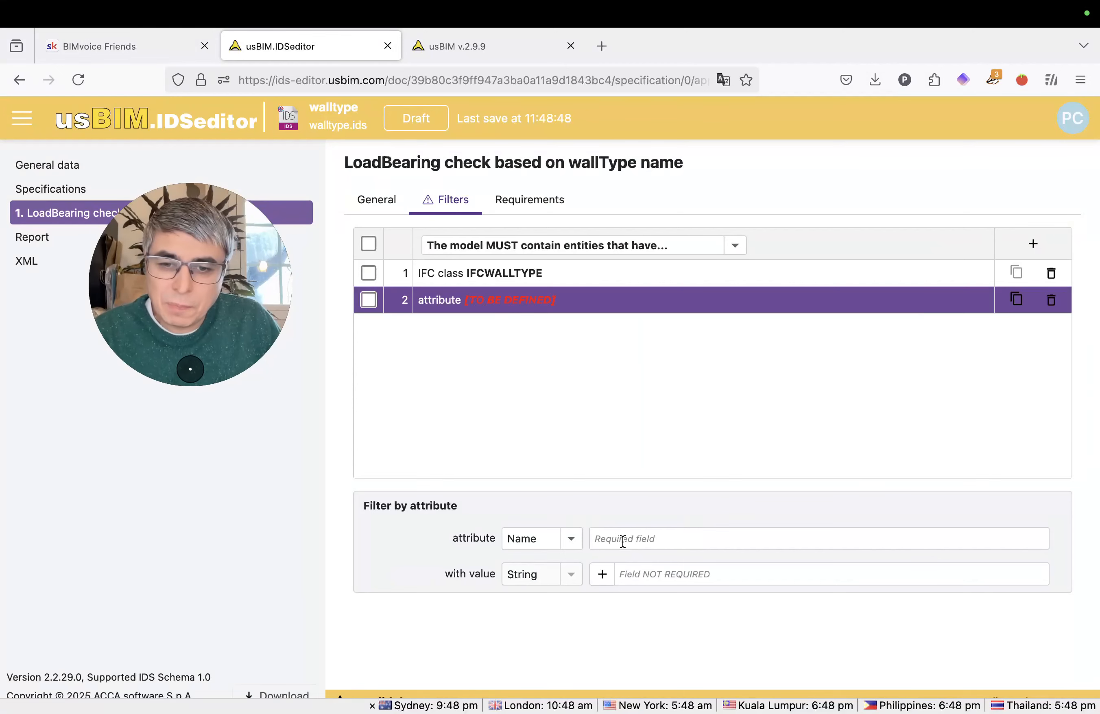
- Start a pattern value for the attribute filter and open the AI helper for regular expressions
left_click(602, 575)
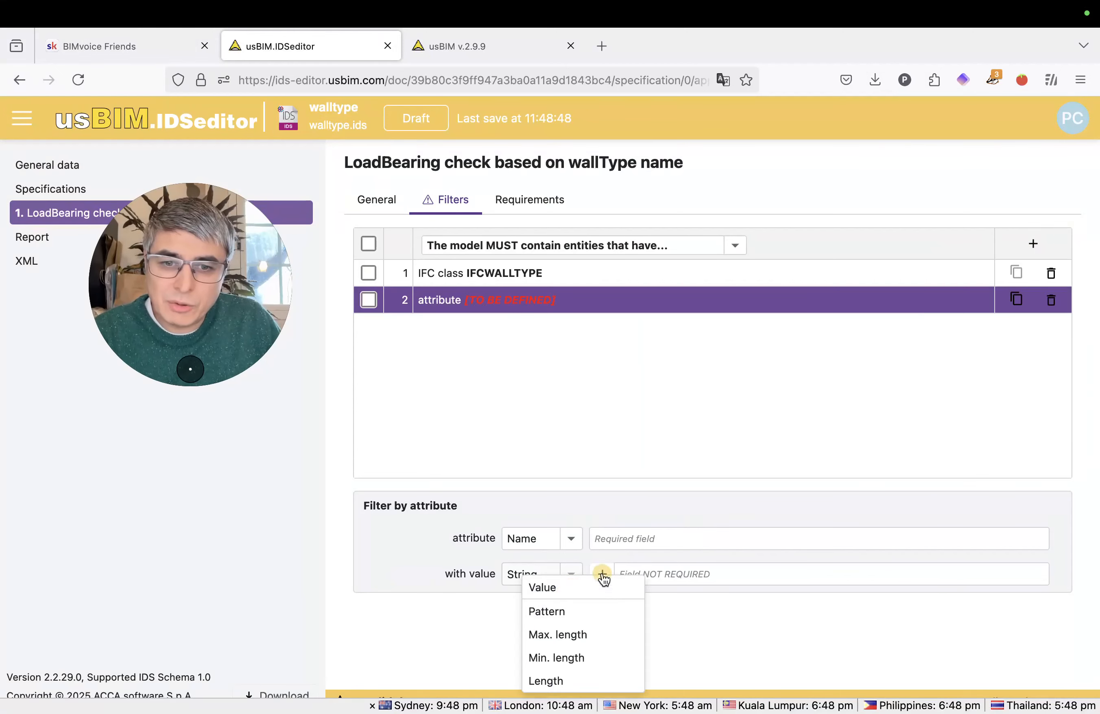
left_click(577, 609)
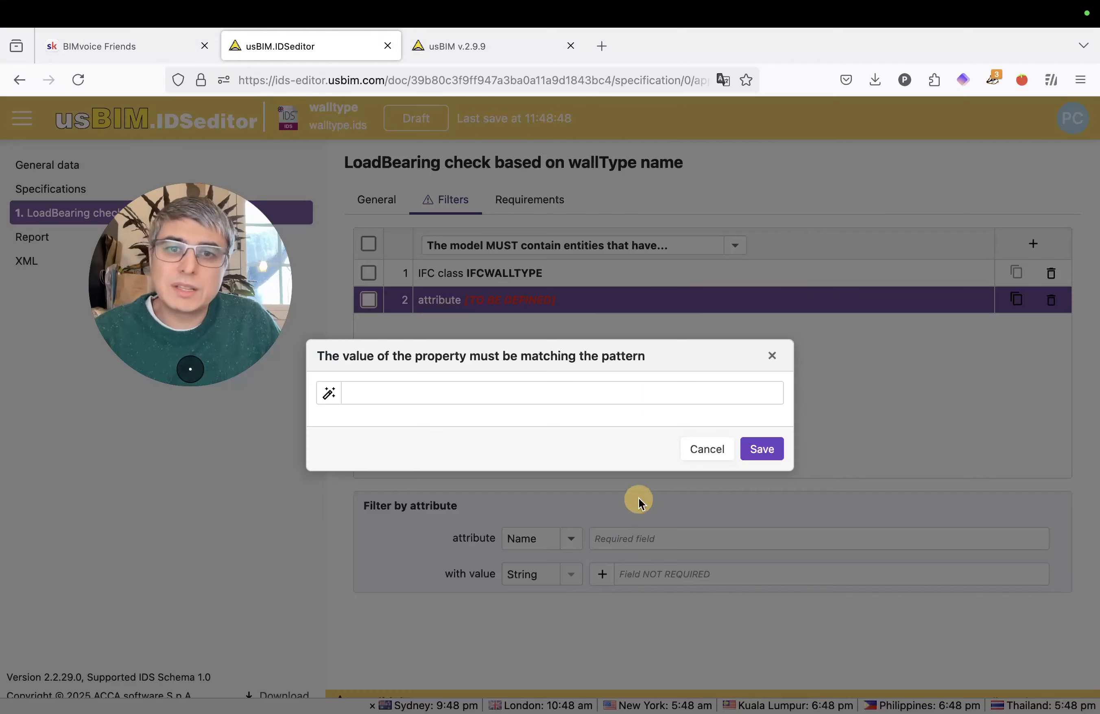
left_click(617, 400)
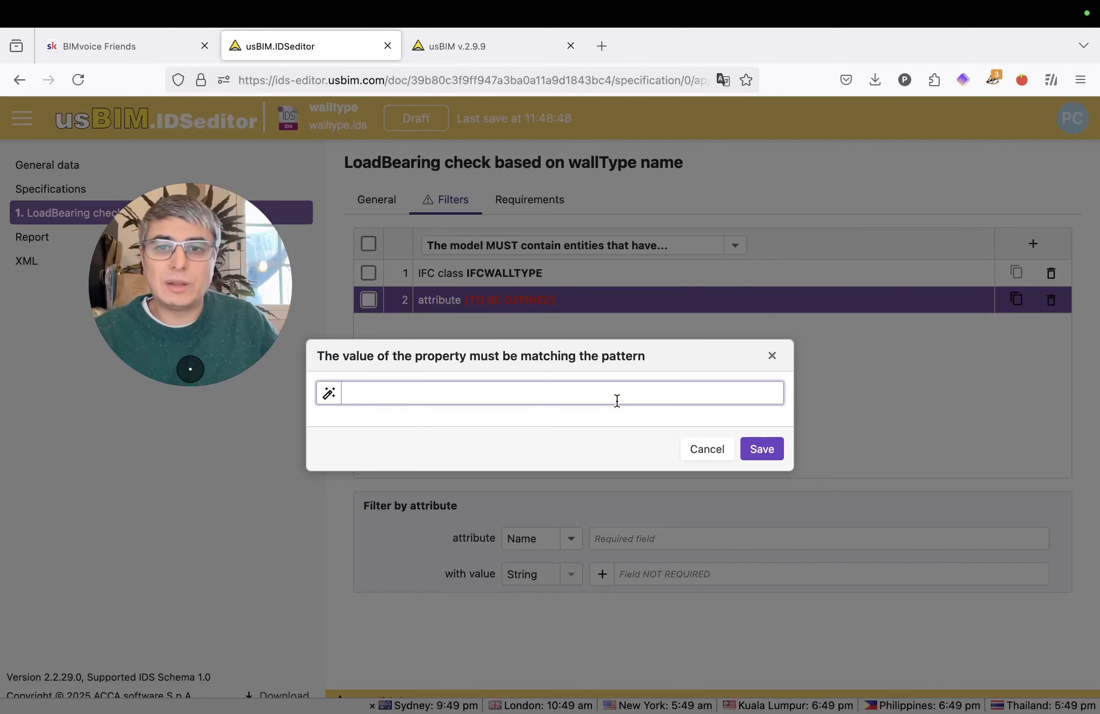
left_click(329, 393)
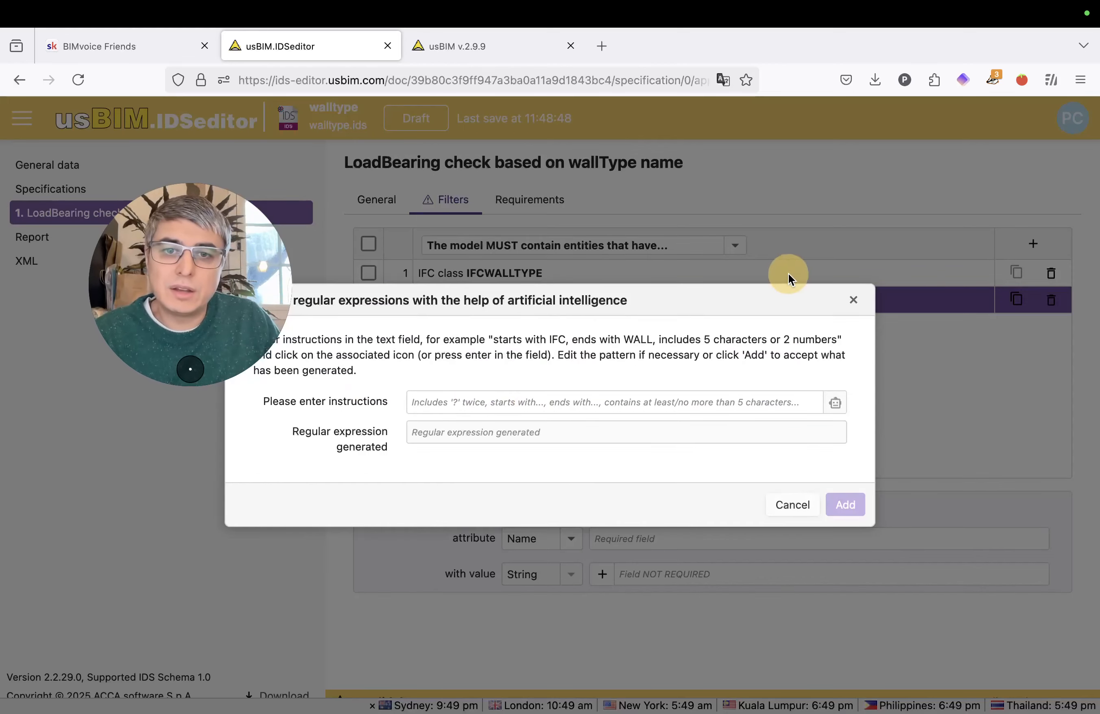
- Enter ".*WAL.*" as the AI helper's instructions and generate a regular expression from it
left_click(553, 397)
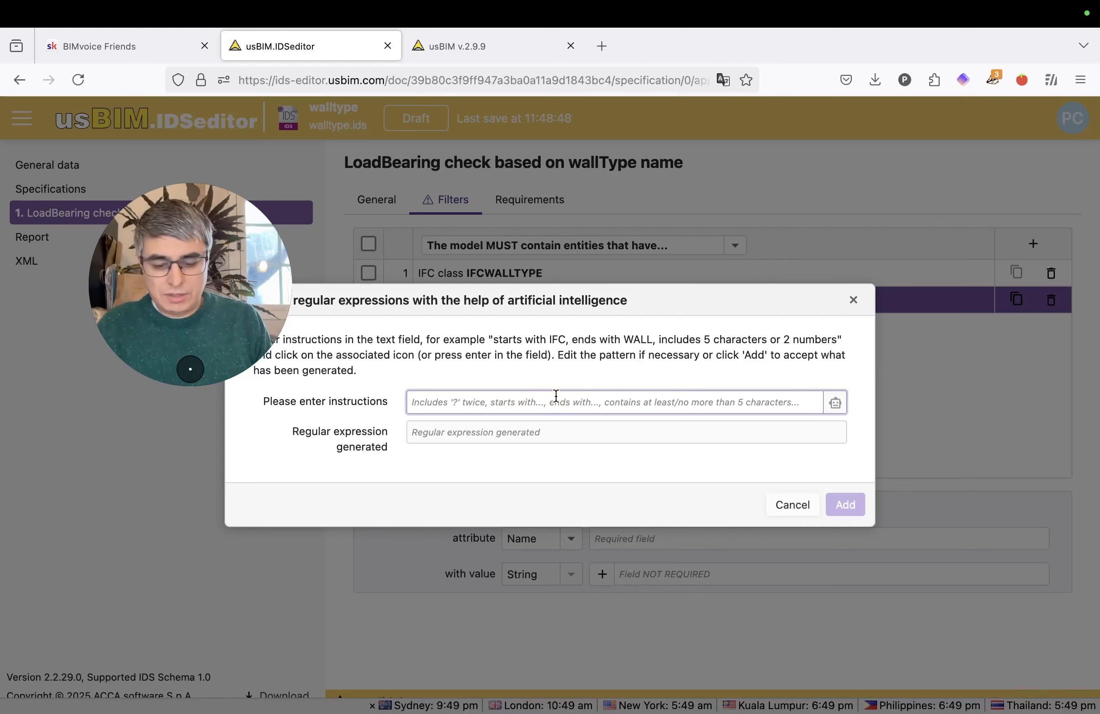
type(".*")
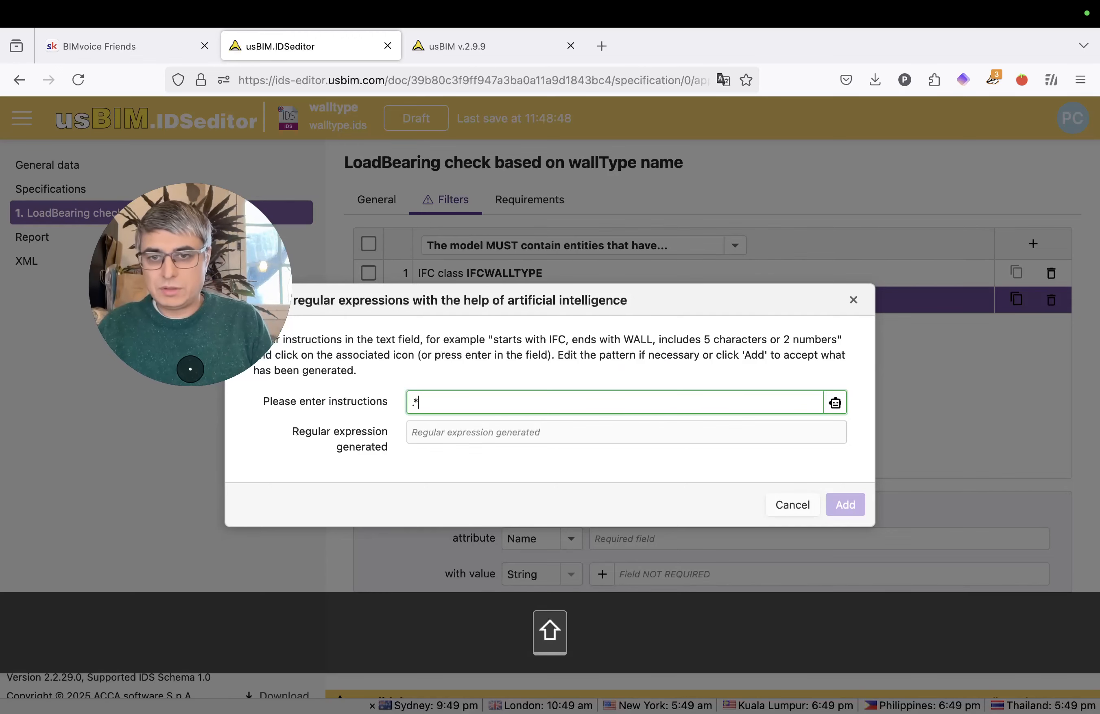
type("WAL.")
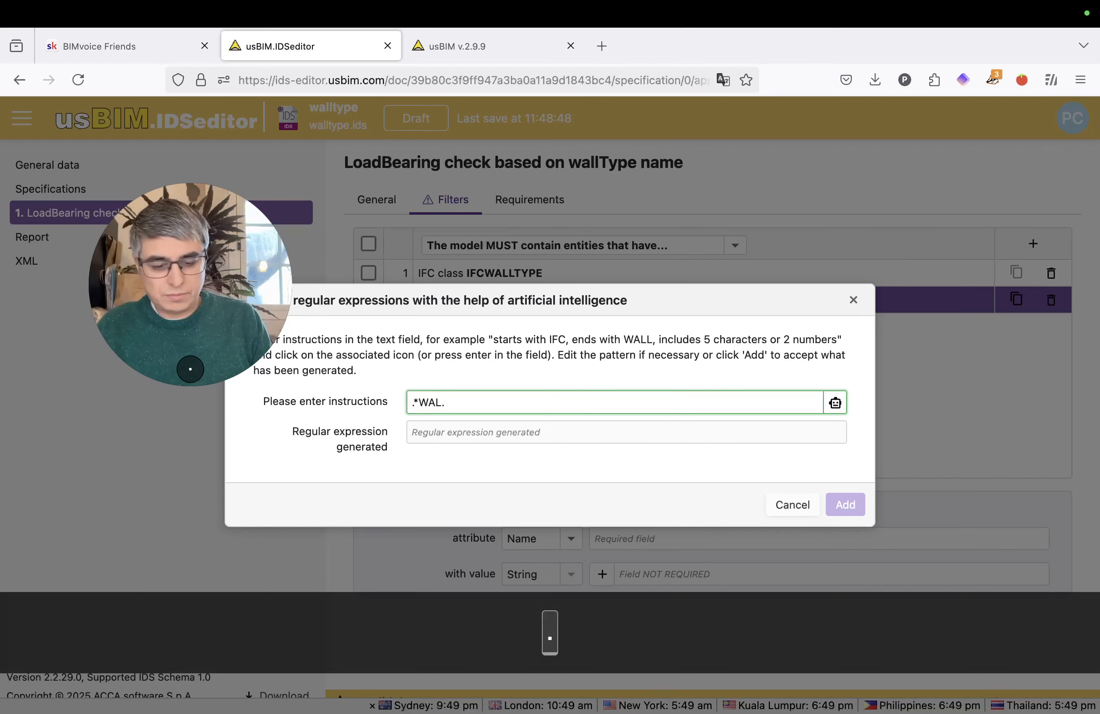
type("*")
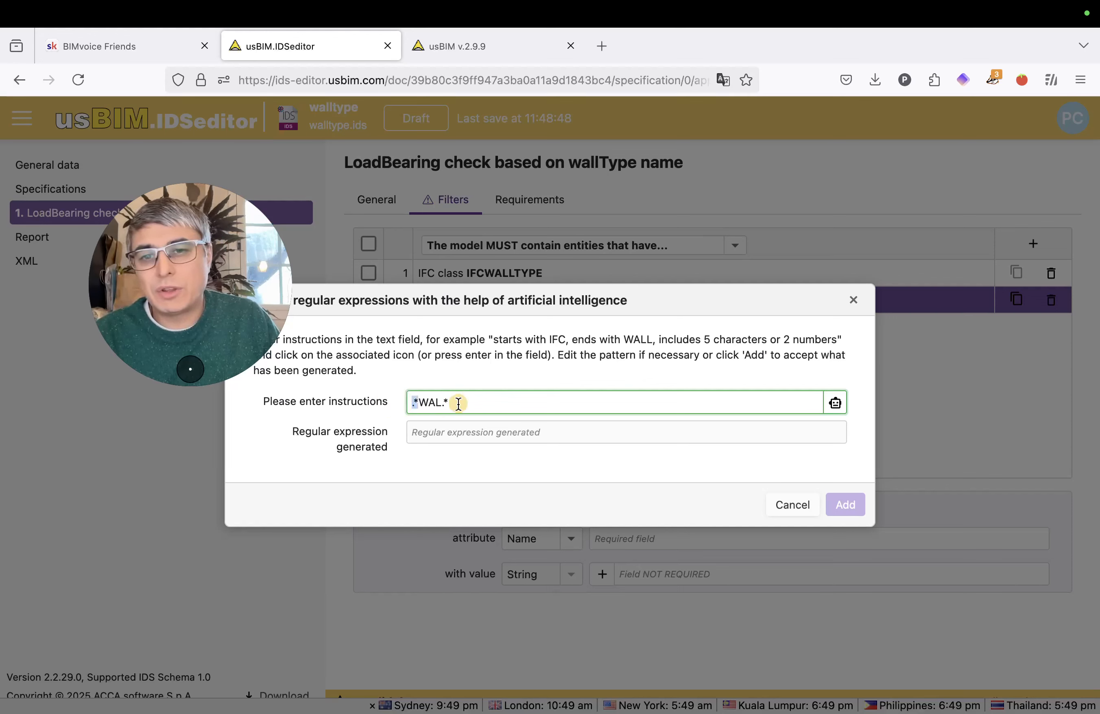
left_click_drag(457, 400, 440, 400)
left_click(504, 401)
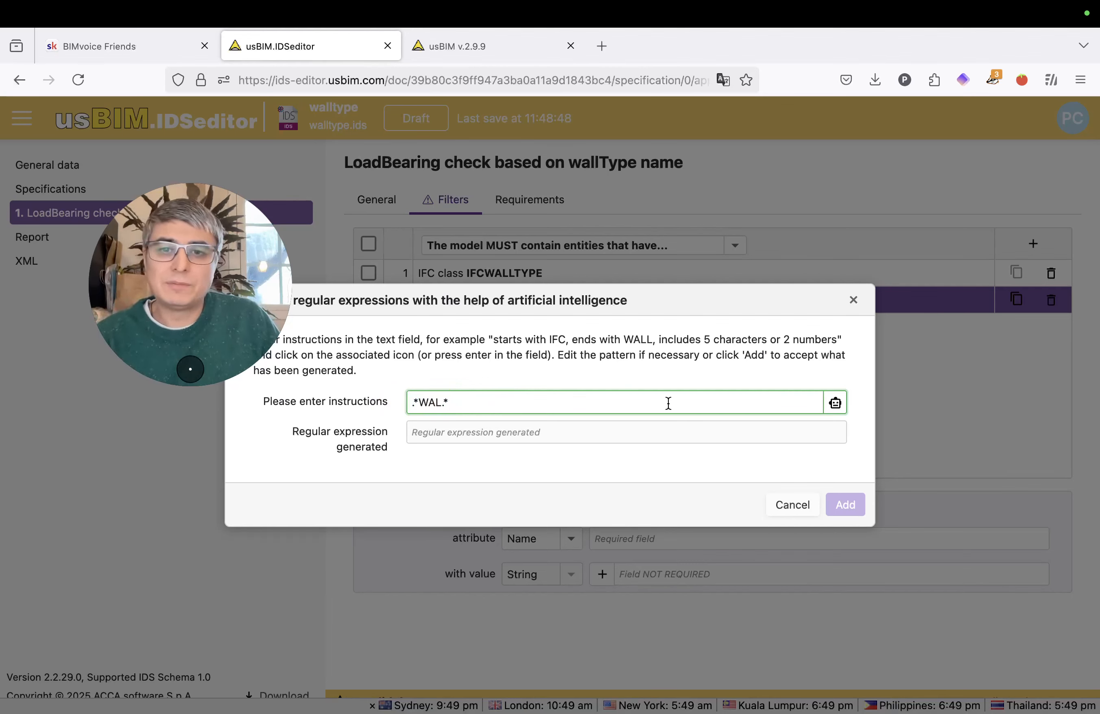
left_click(834, 403)
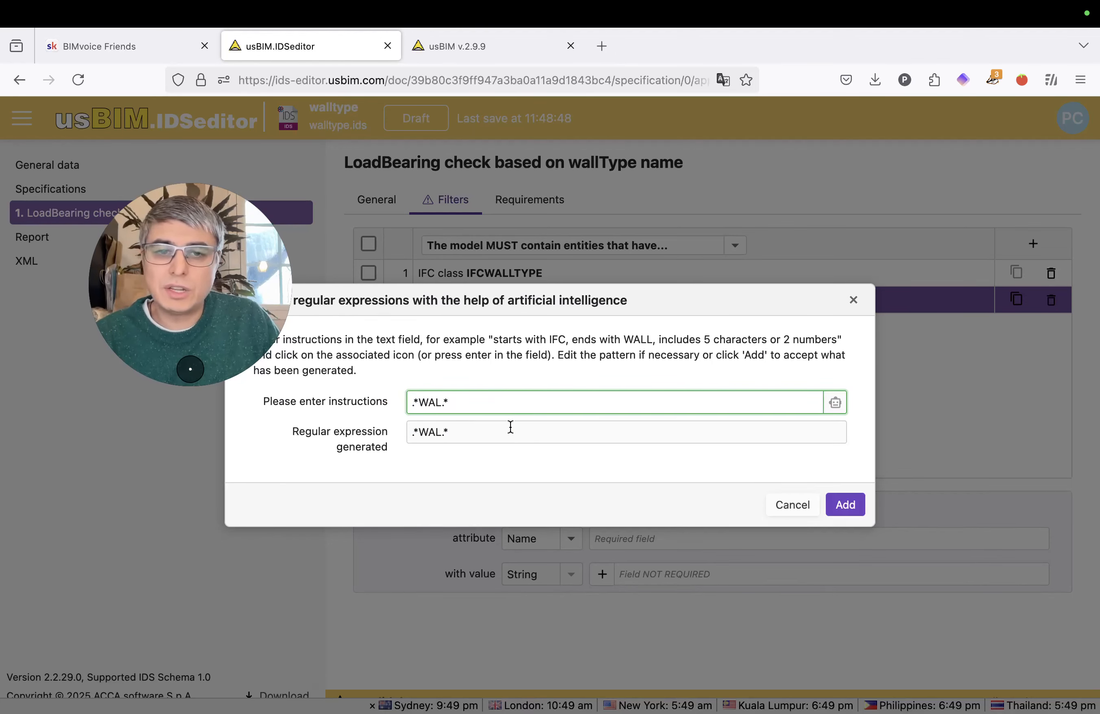
left_click(417, 432)
- Generate a regular expression from "I want to search for all the names that have WAL in the name, caps, anywhere in the word"
triple_click(508, 399)
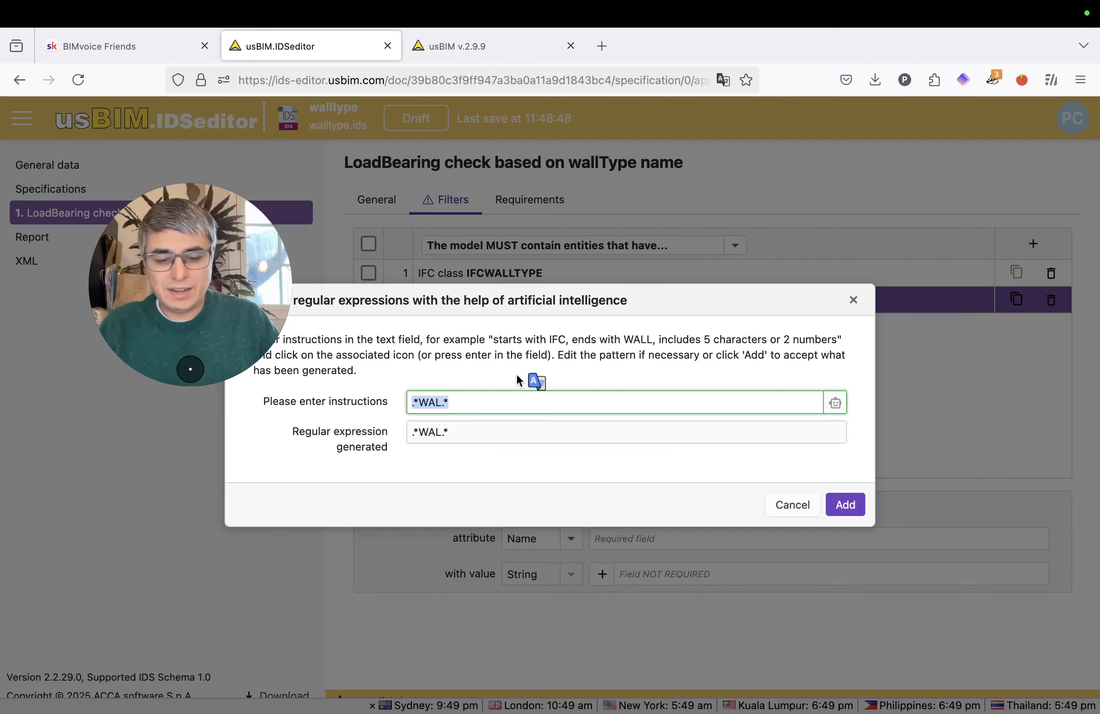
key("BackSpace")
type("I")
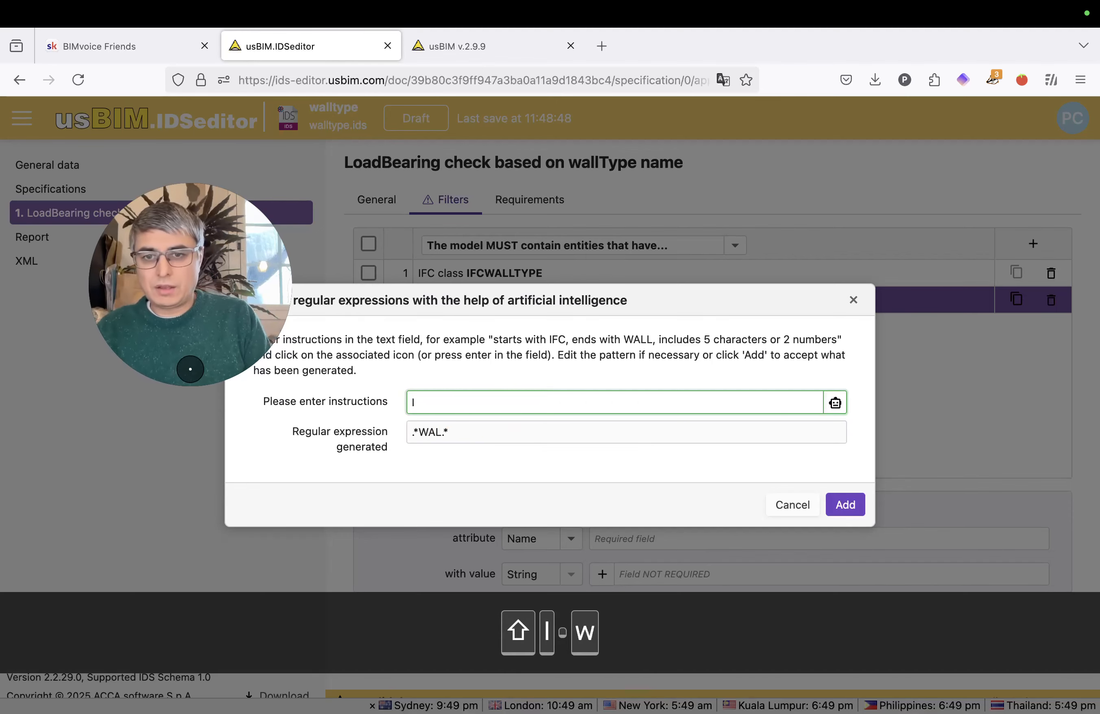
type(" want to search for")
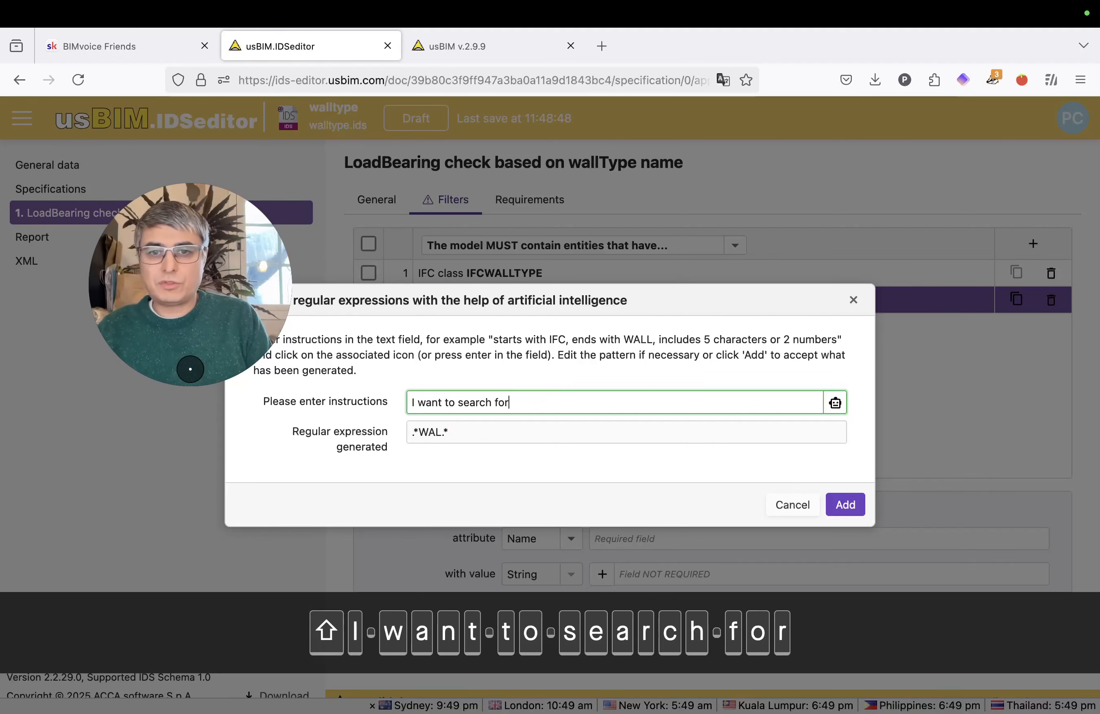
type(" all the names that have")
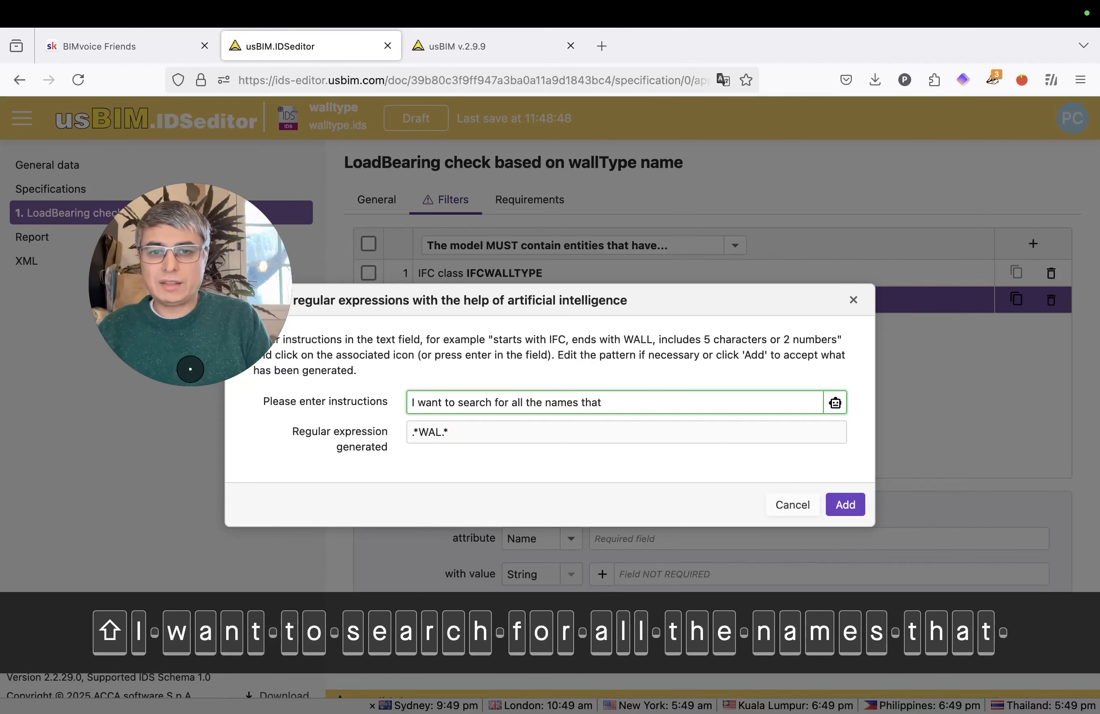
key("BackSpace")
type("e WA")
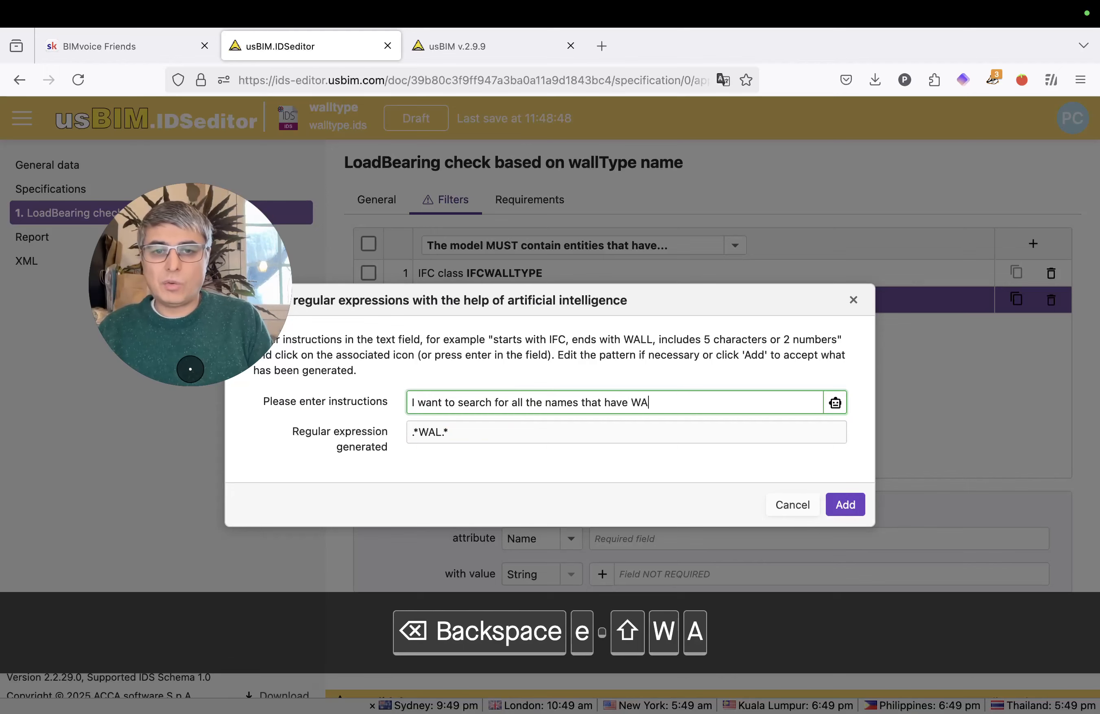
type("L in the name, ")
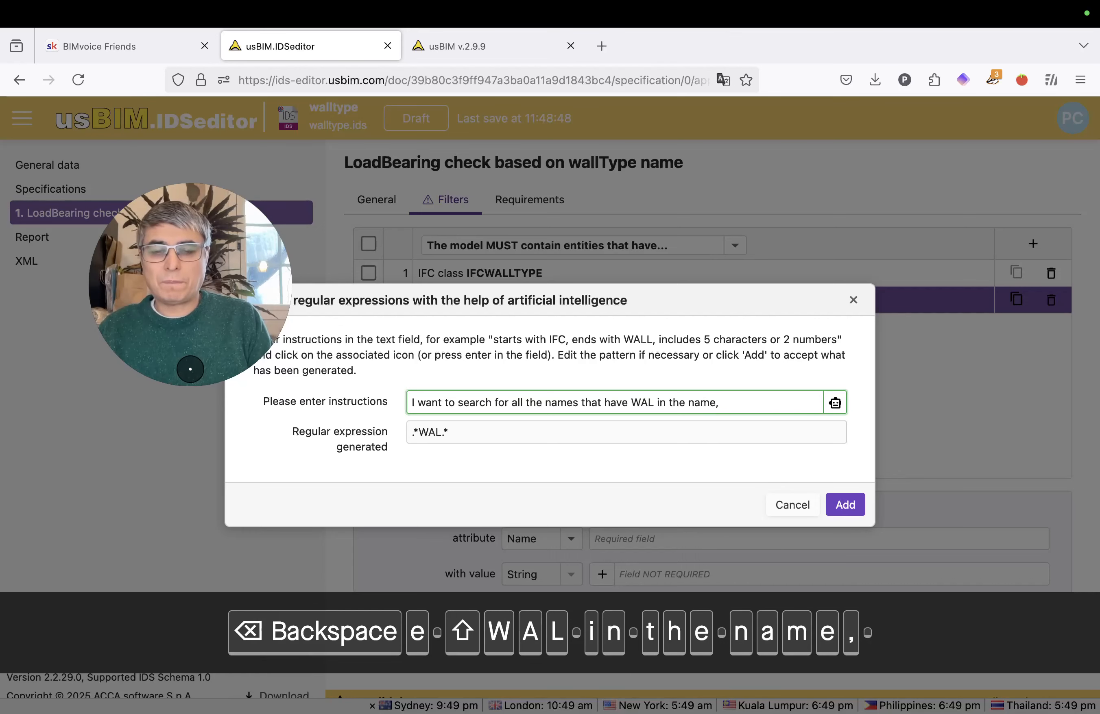
type("caps, n")
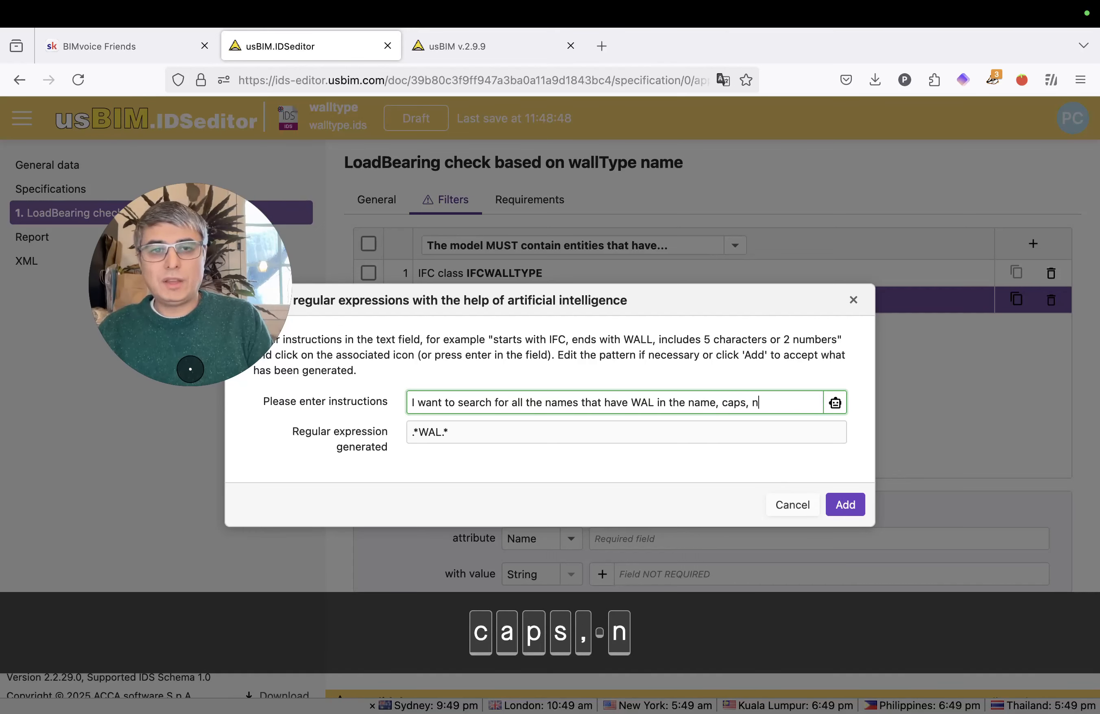
key("BackSpace")
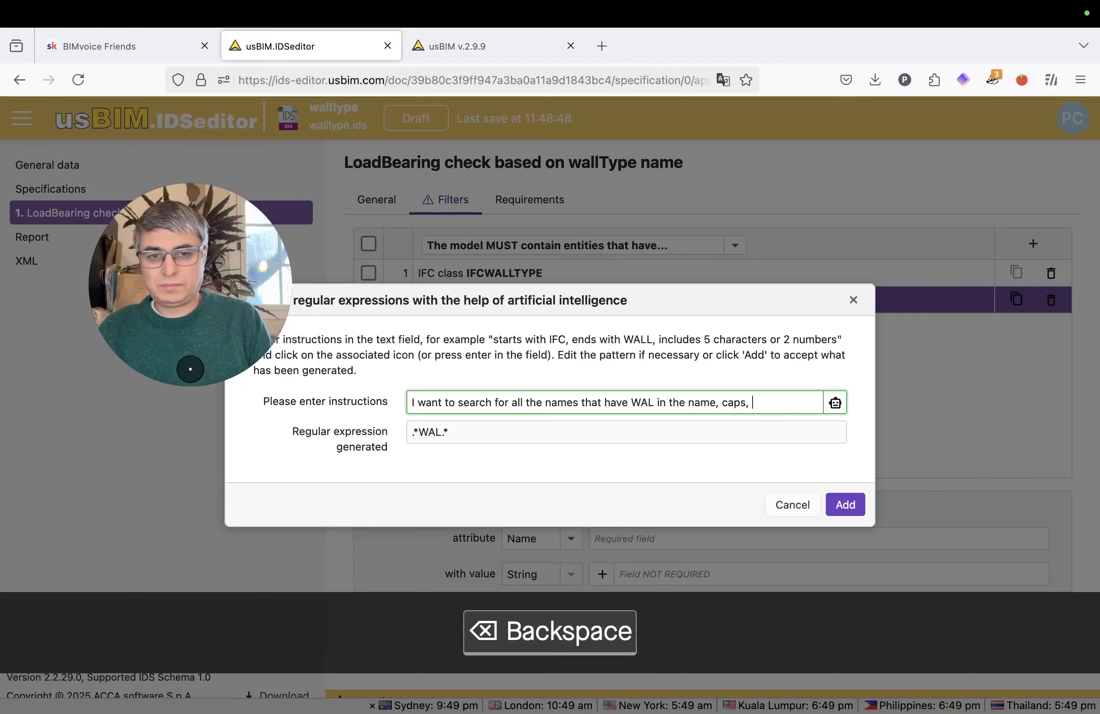
type("anywhere in t")
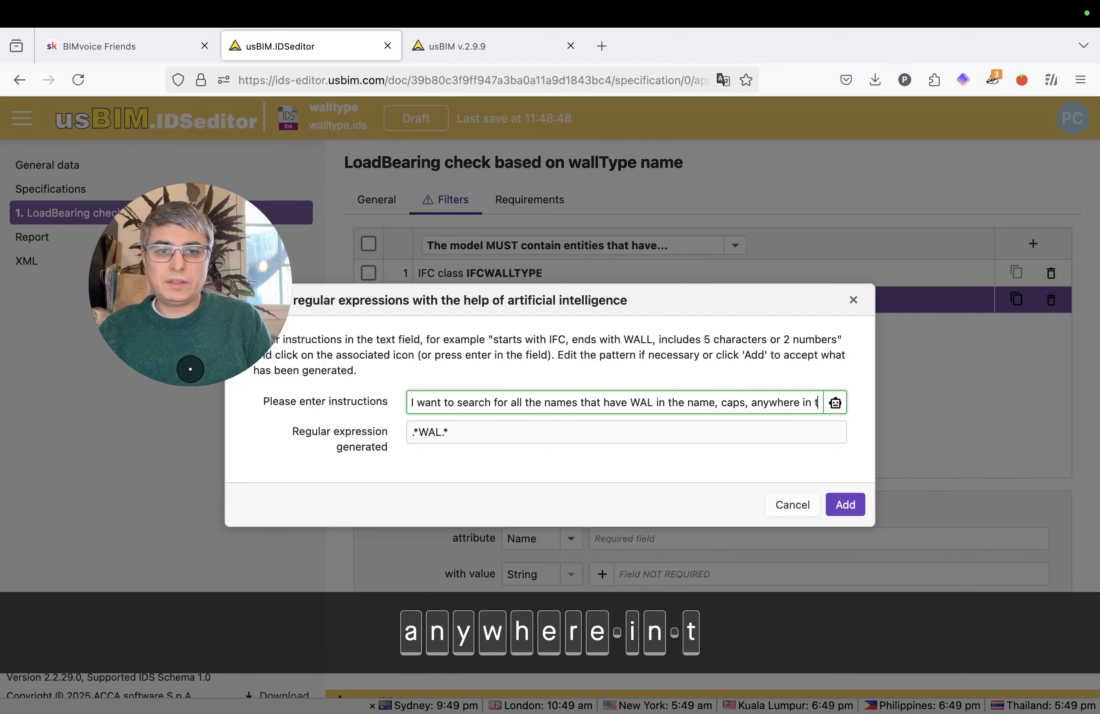
type("he word")
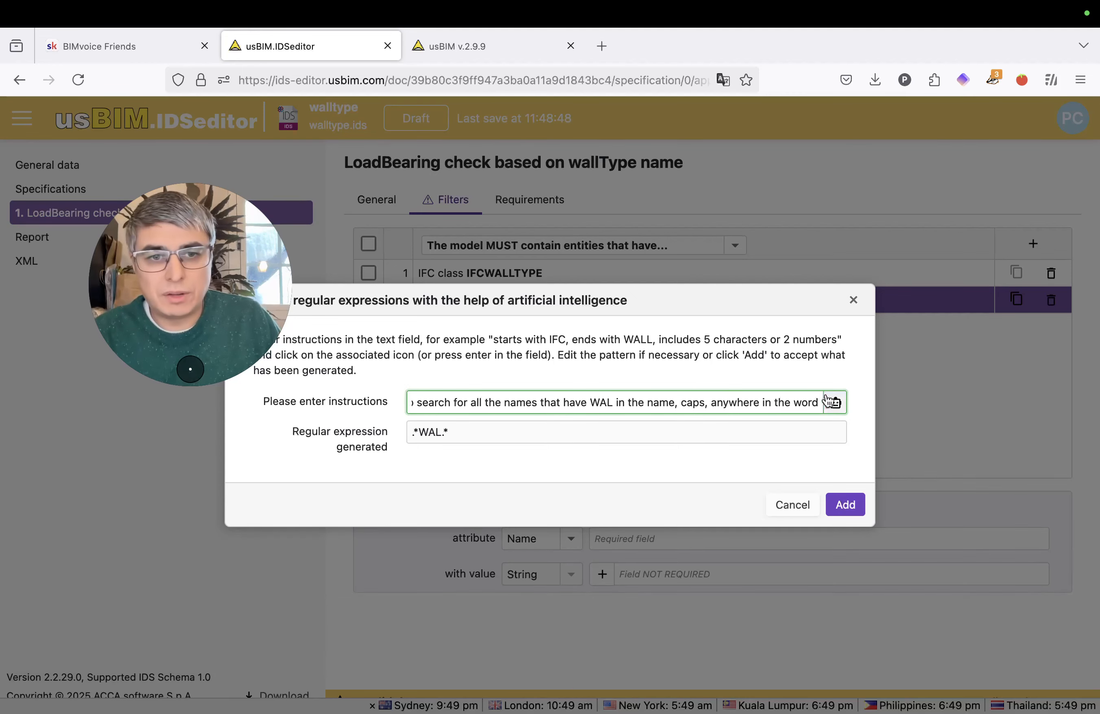
left_click(603, 427)
double_click(604, 427)
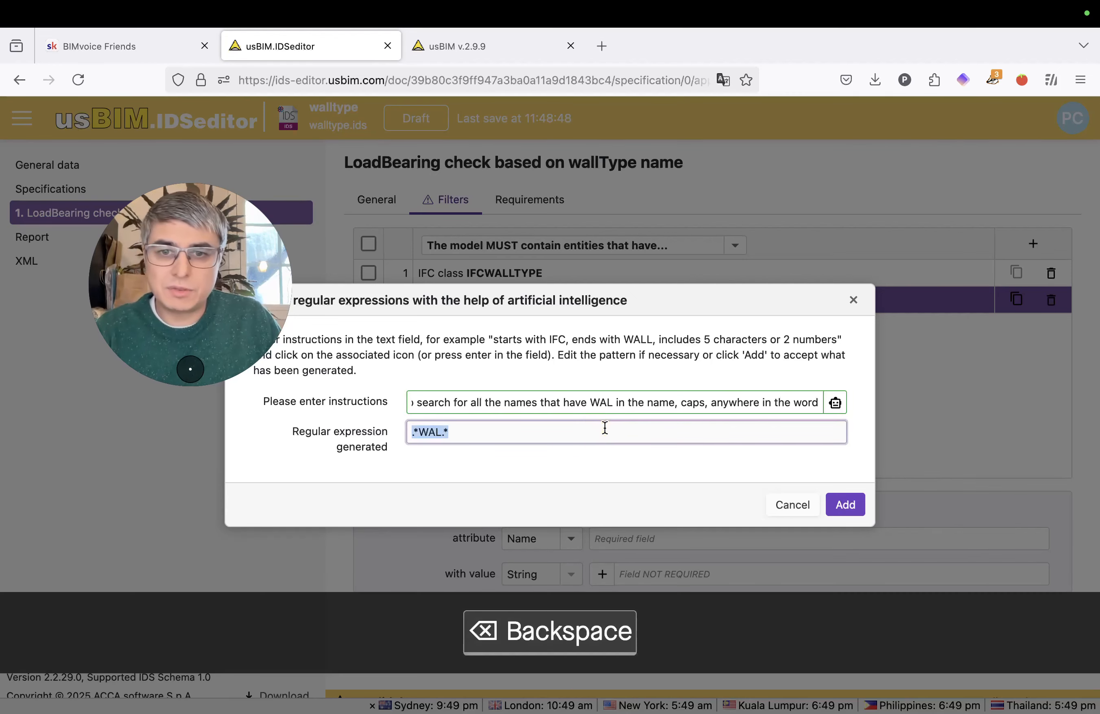
left_click(835, 401)
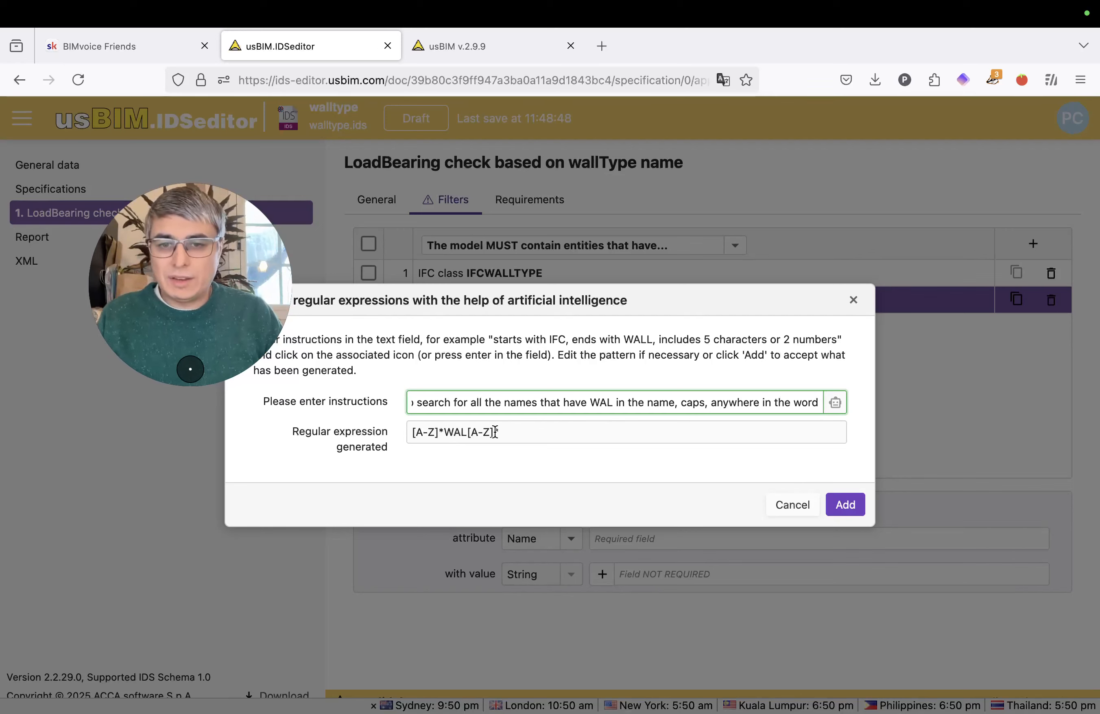
- Replace the AI instructions with ".*WAL.*", and save the generated expression as the attribute filter's value pattern
left_click(539, 431)
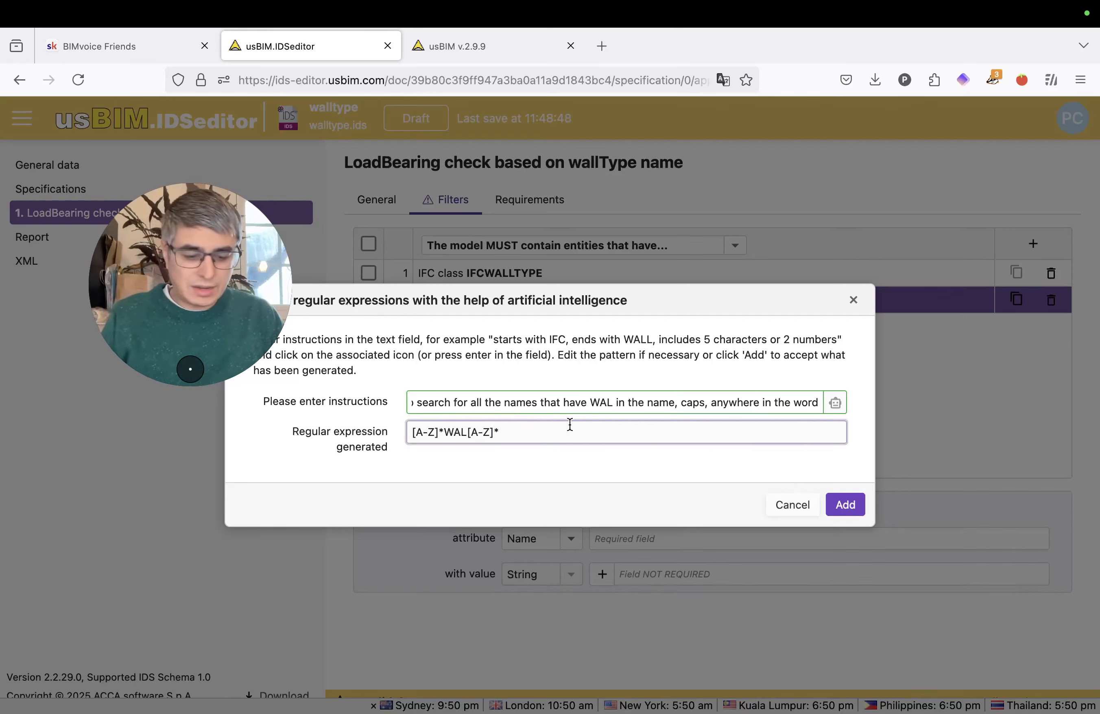
left_click(593, 402)
left_click(538, 435)
left_click(539, 410)
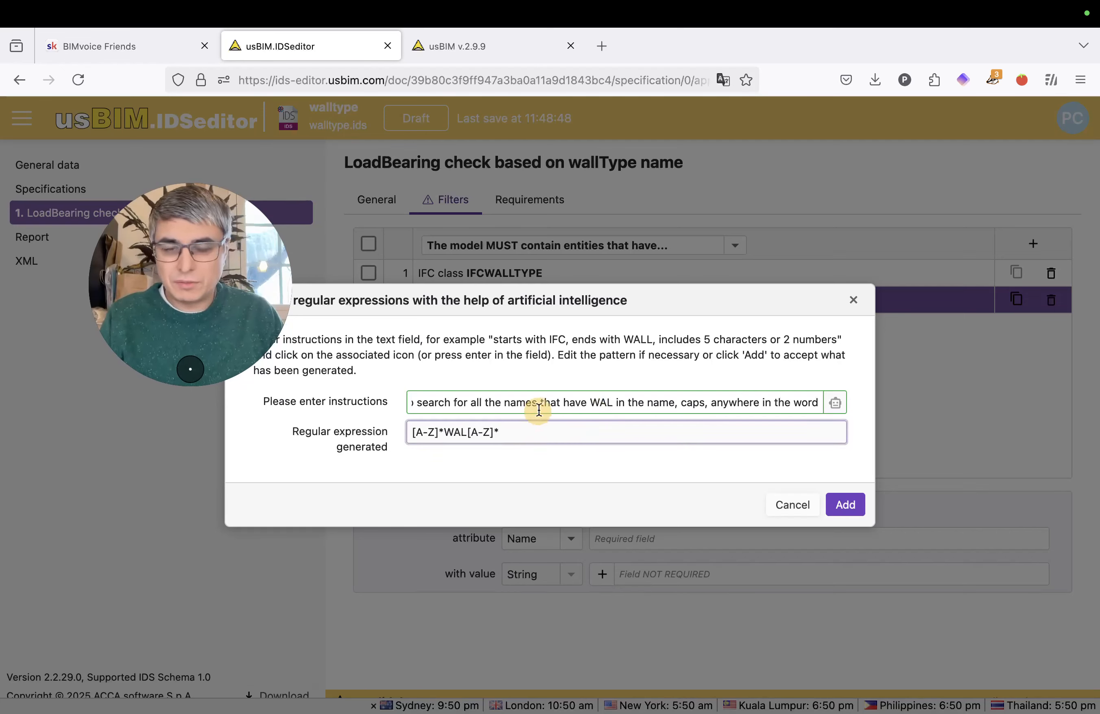
triple_click(539, 409)
key("BackSpace")
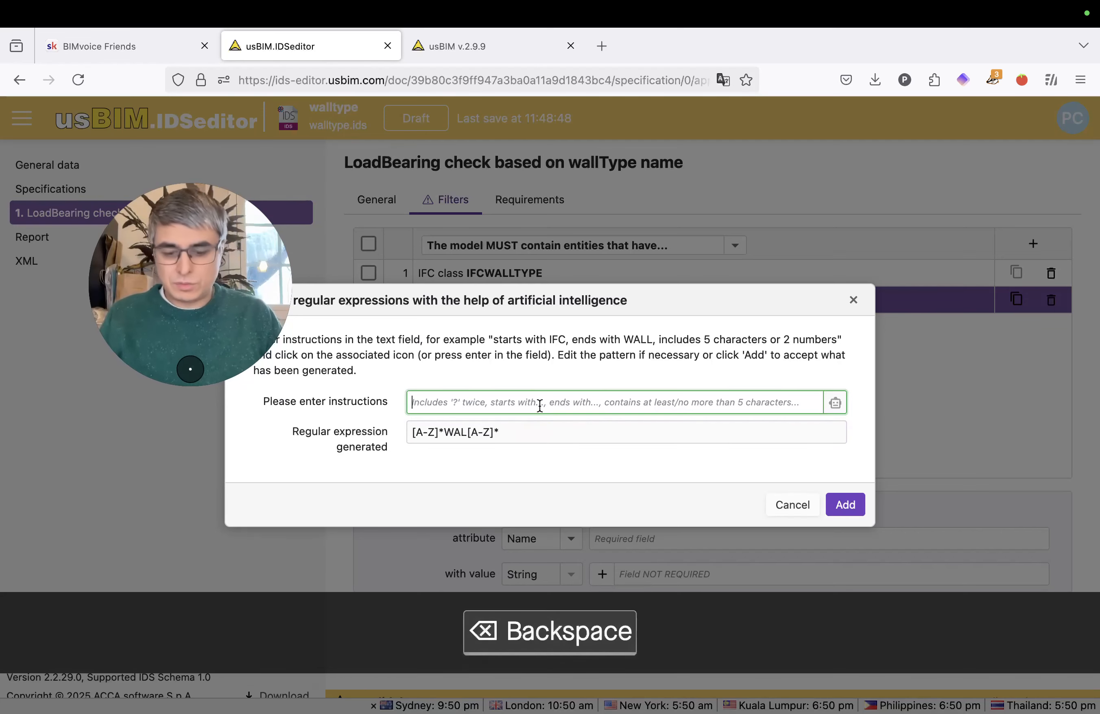
type(".*")
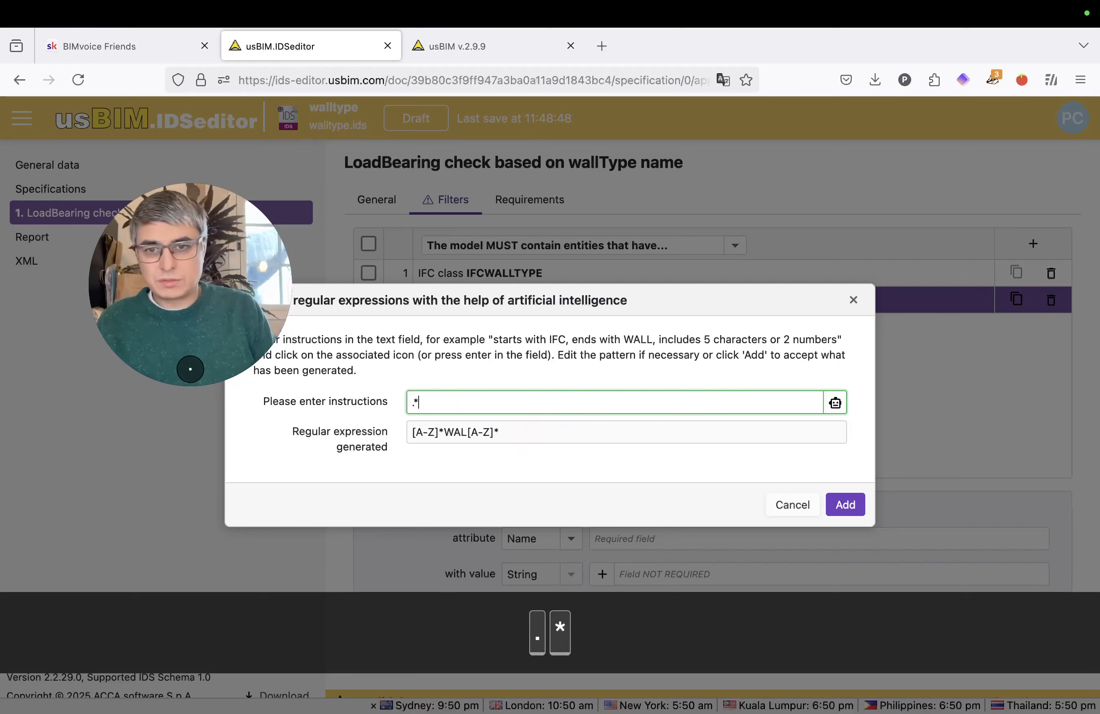
type("WAL.*")
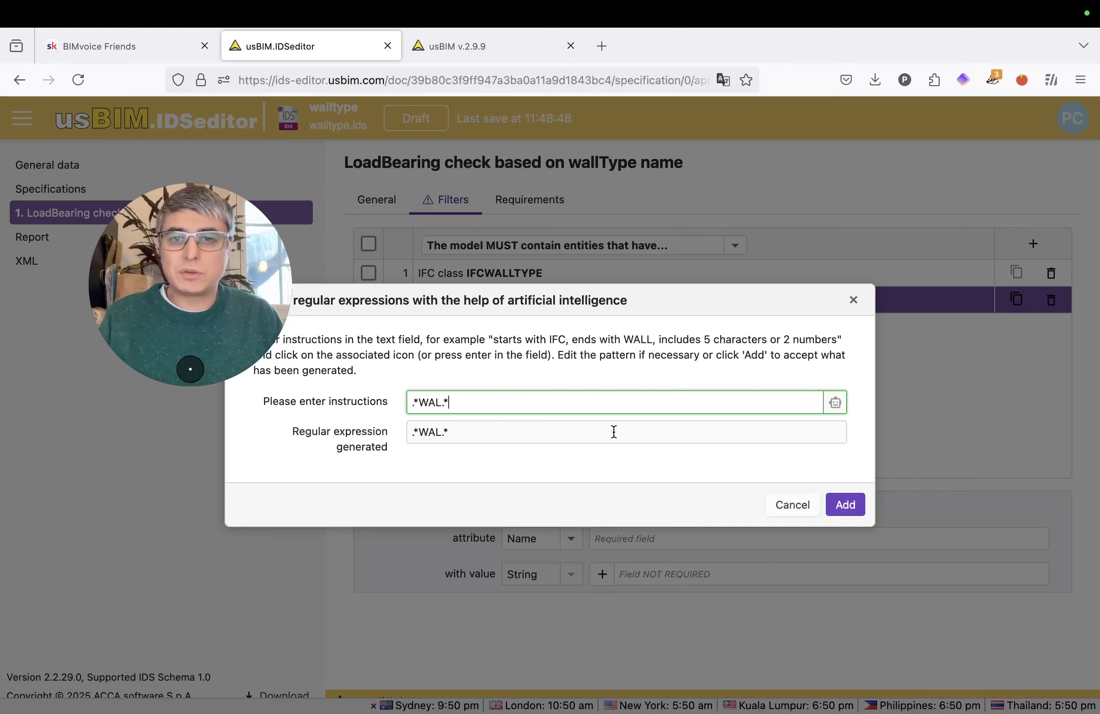
left_click(832, 503)
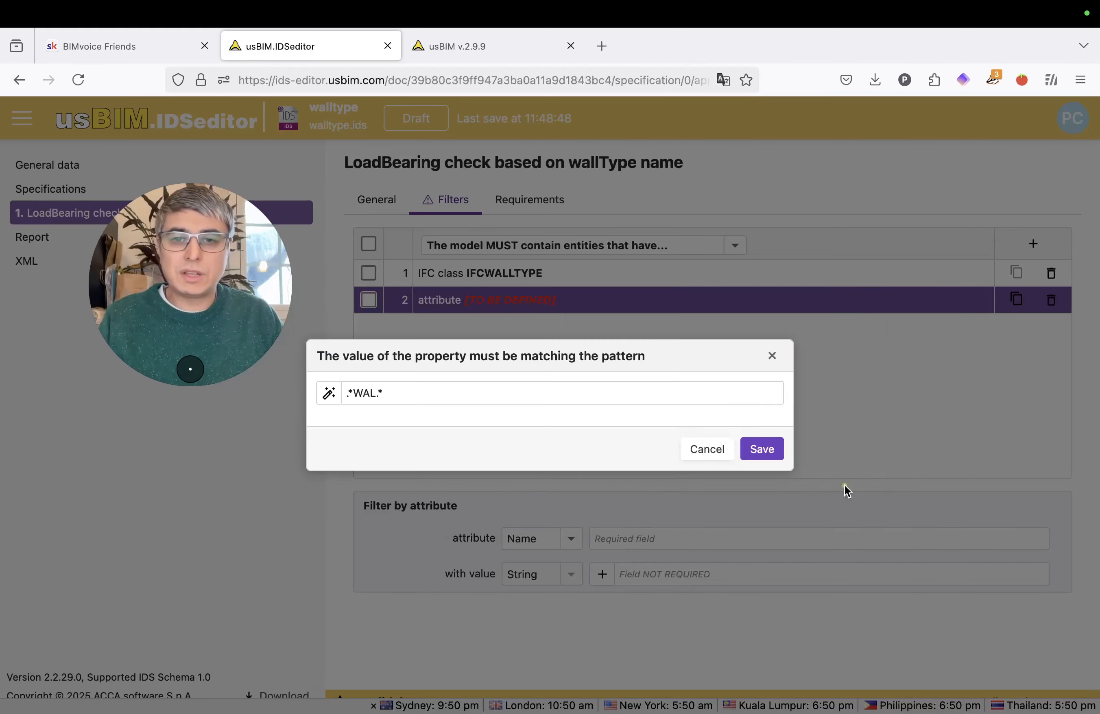
left_click(777, 451)
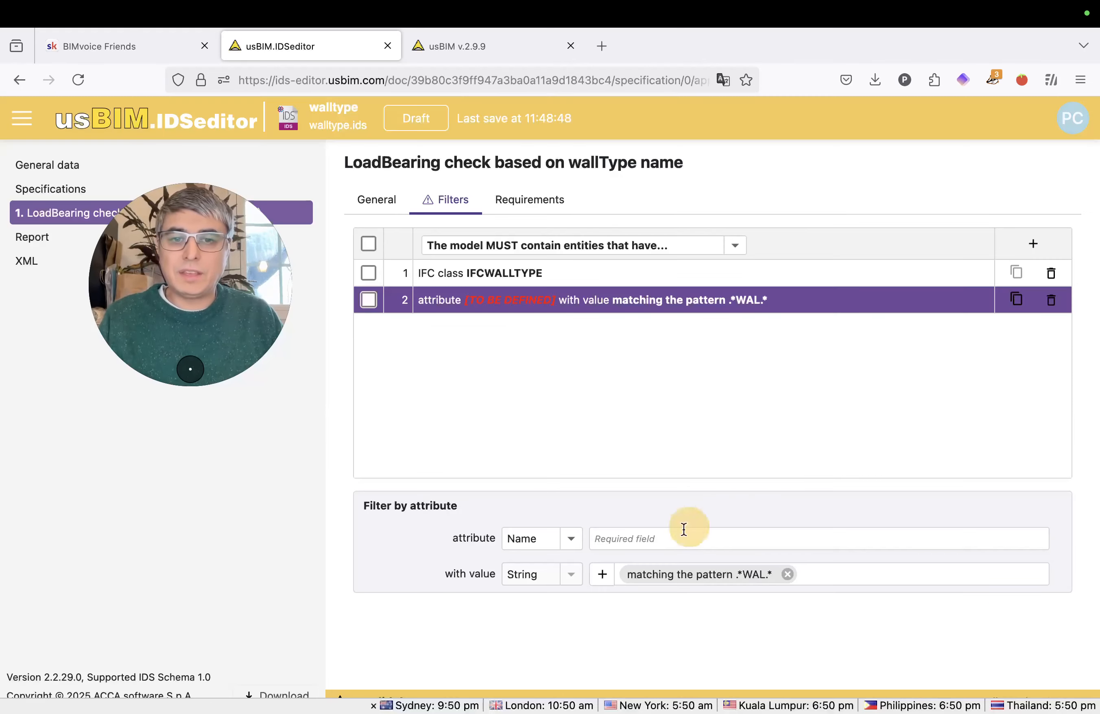
- Choose Name as the attribute checked by the second filter
left_click(609, 540)
left_click(436, 541)
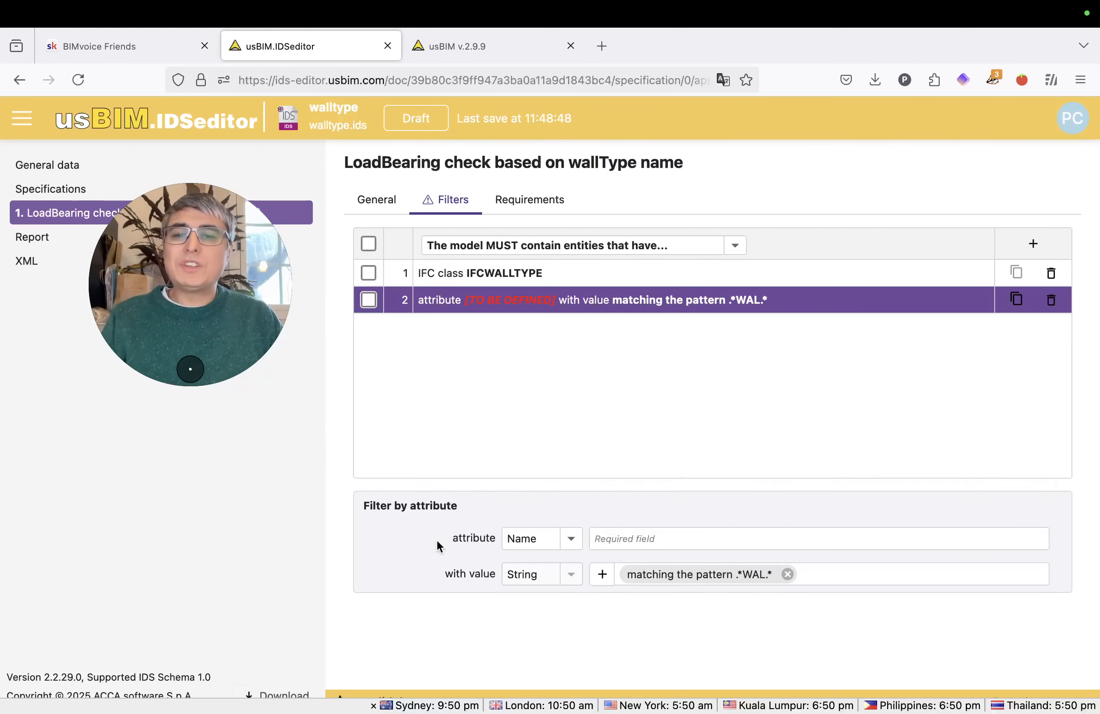
left_click(607, 546)
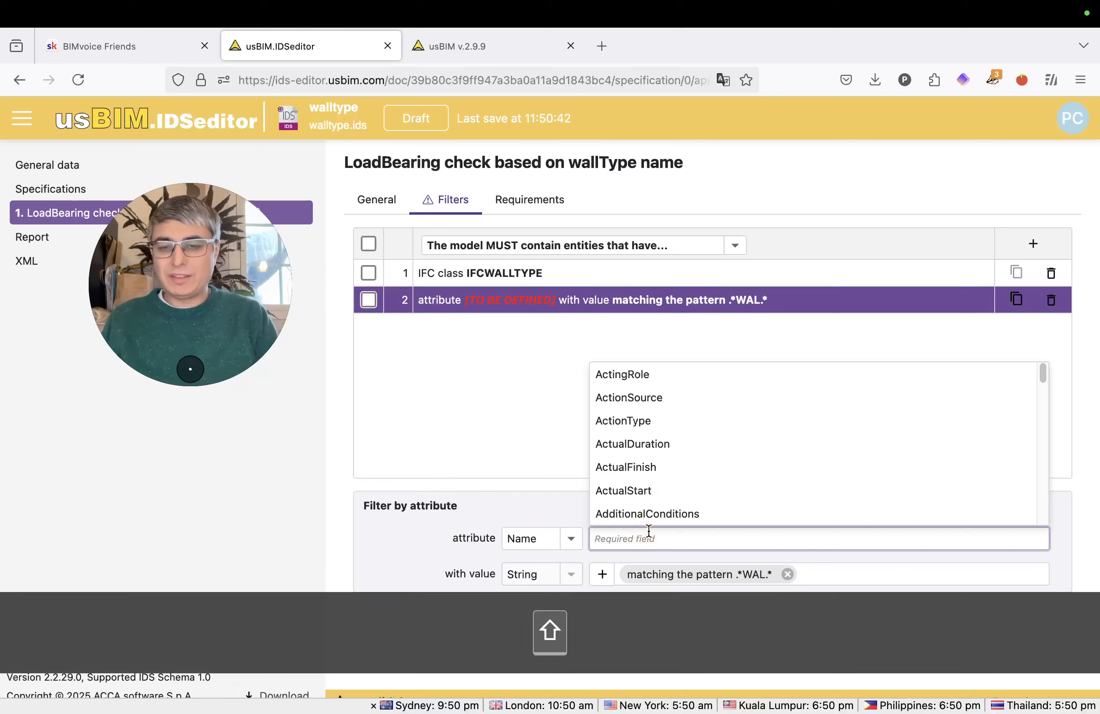
type("Name")
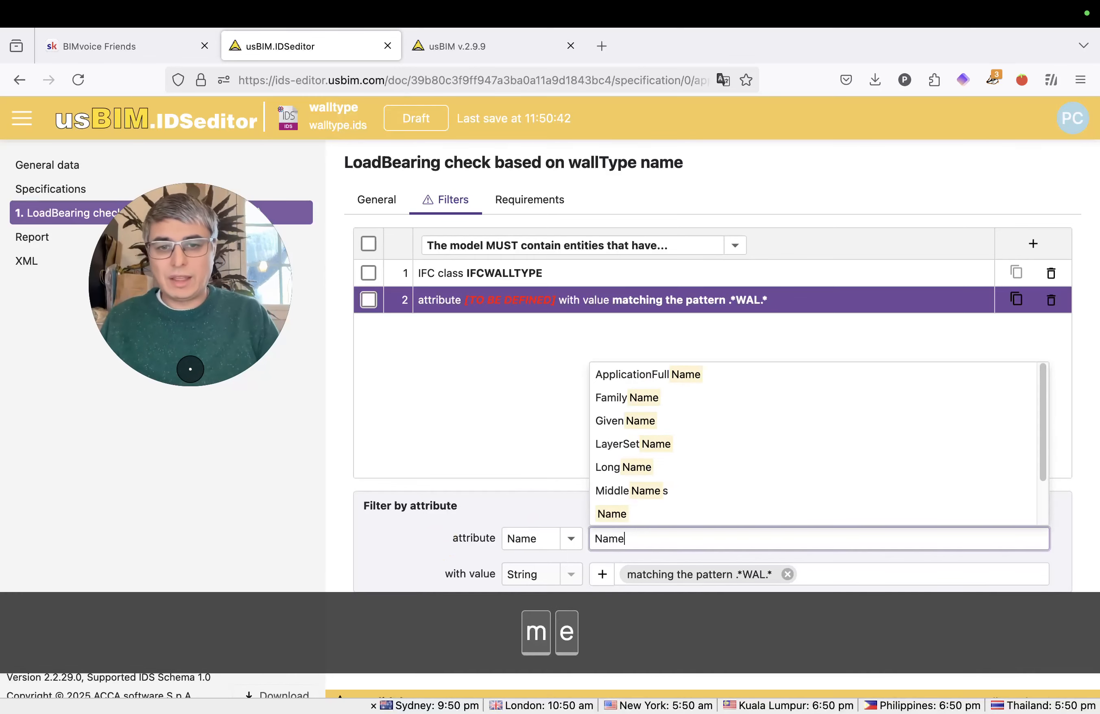
scroll(753, 461, "down", 2)
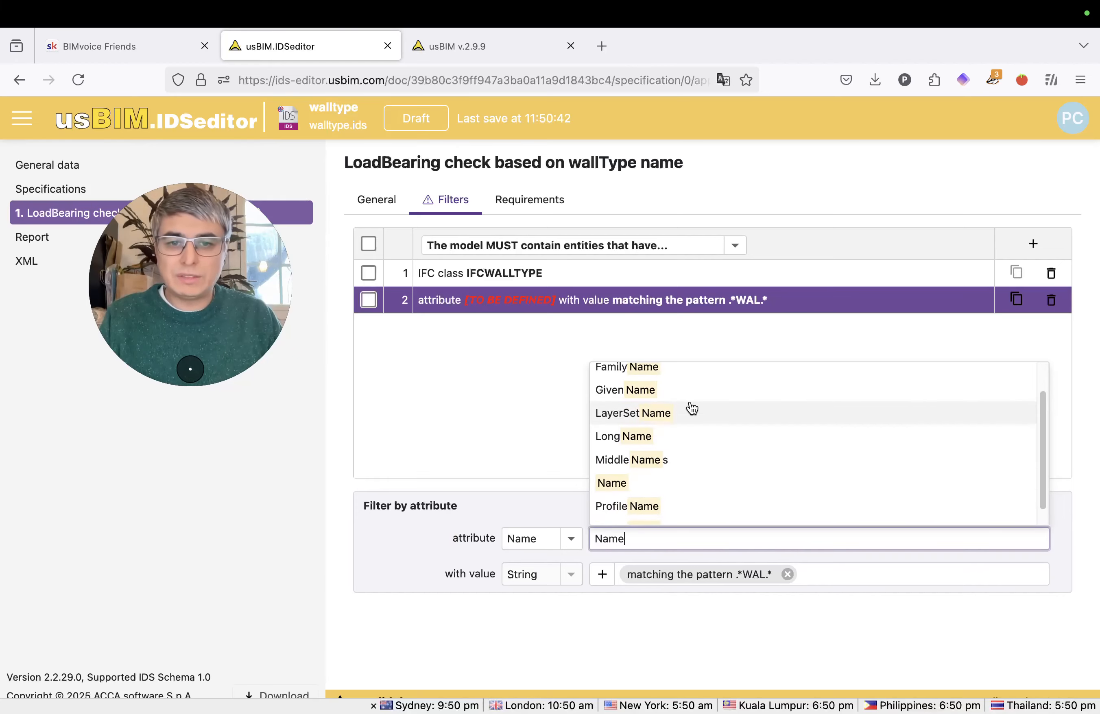
left_click(616, 482)
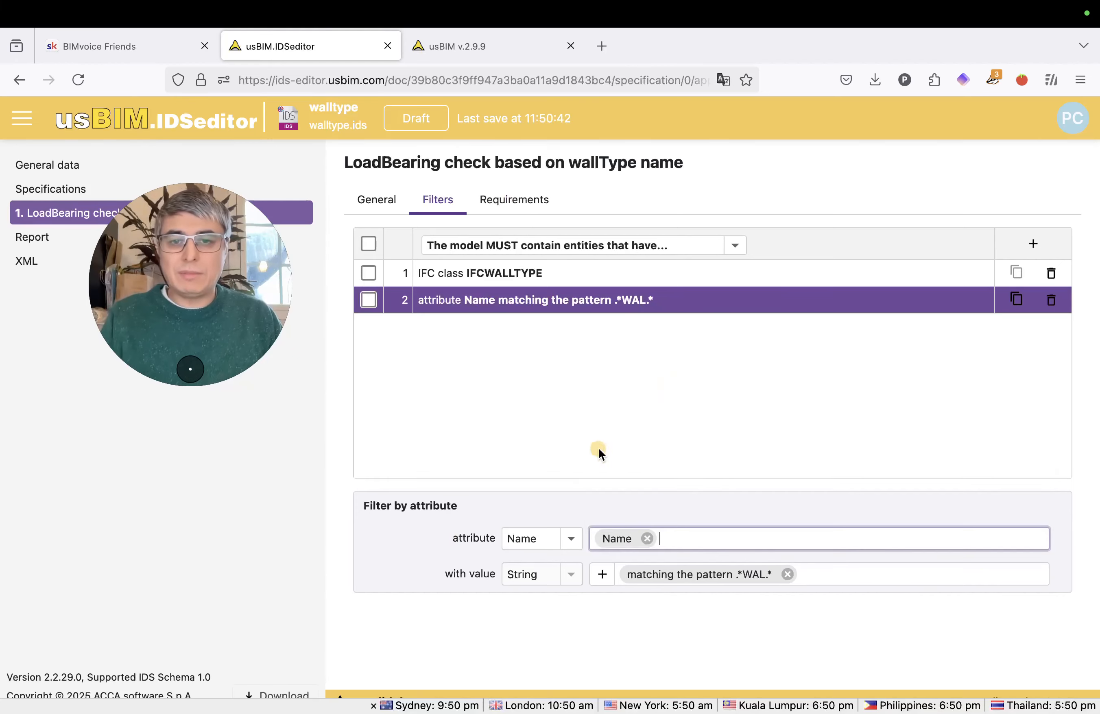
- Look at the selected wall type's Name attribute in Bonsai, and download the IDS file from the IDS editor
key("ctrl+Right")
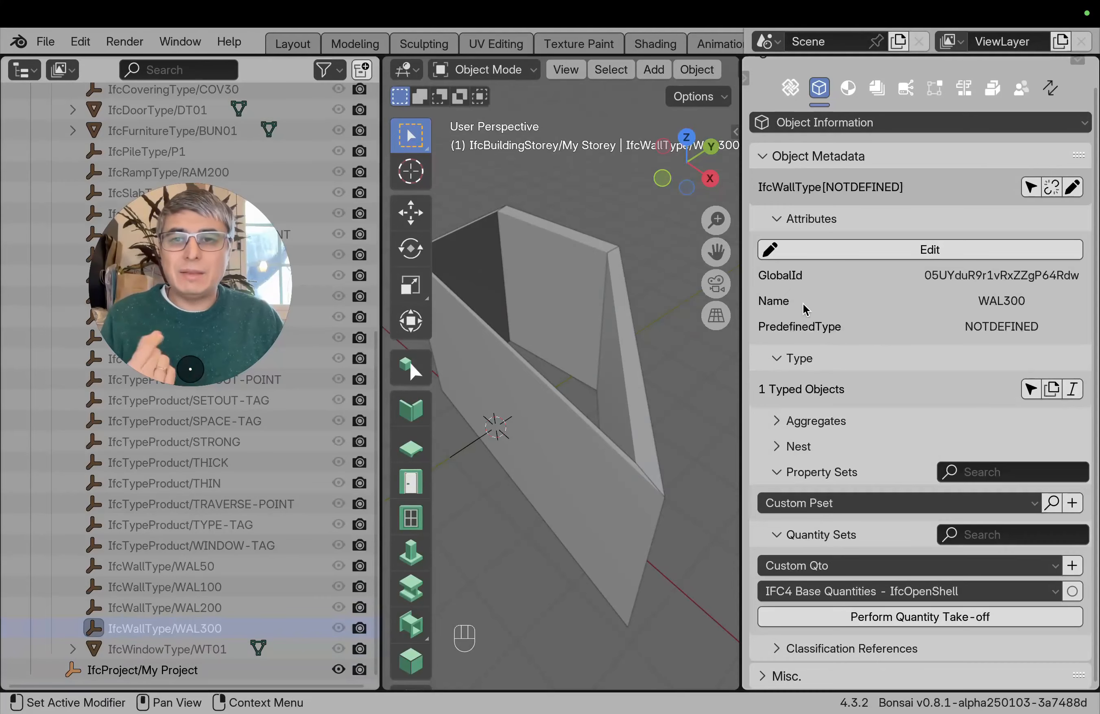
key("ctrl+Right")
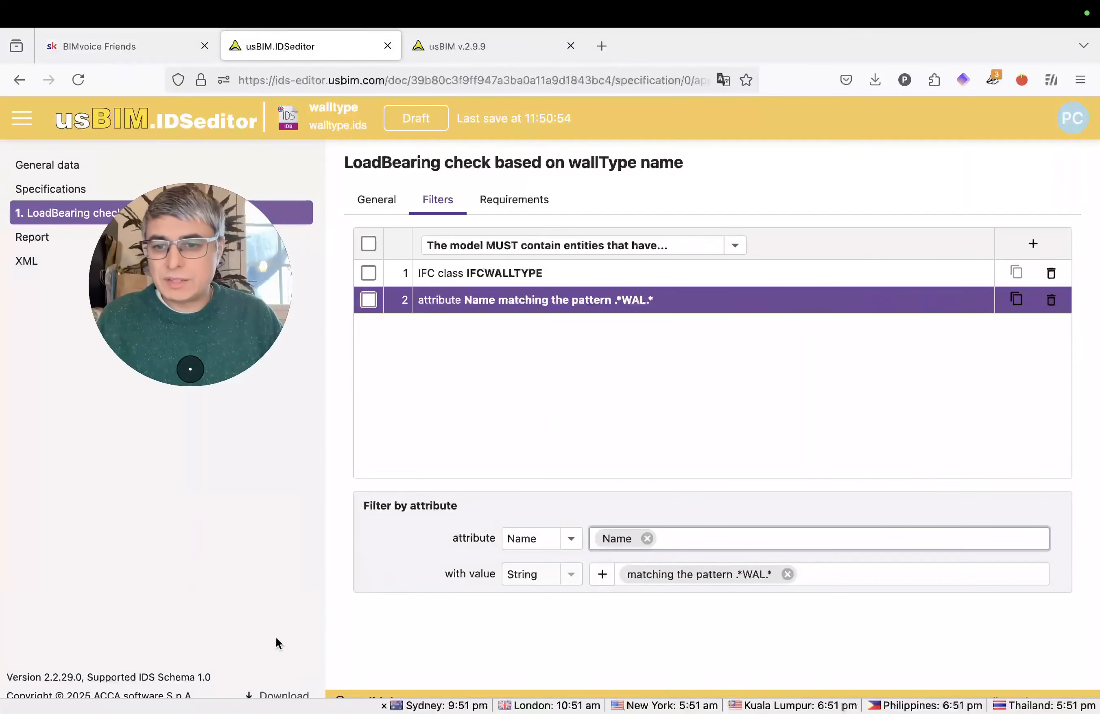
left_click(313, 607)
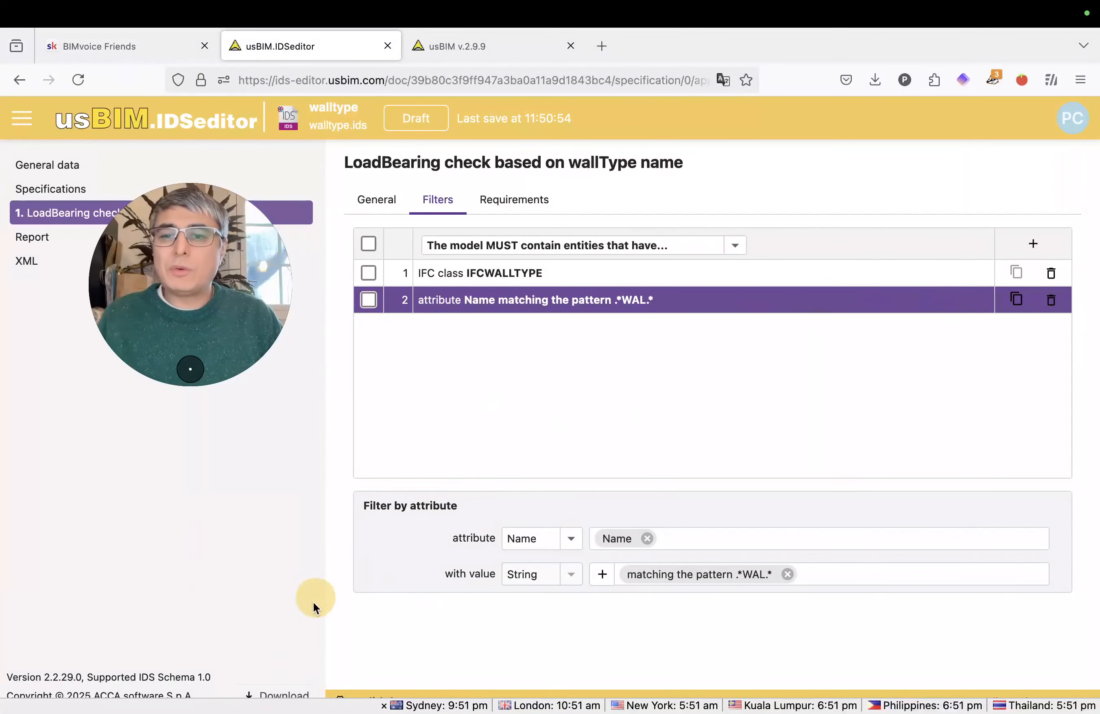
left_click(259, 691)
left_click(261, 700)
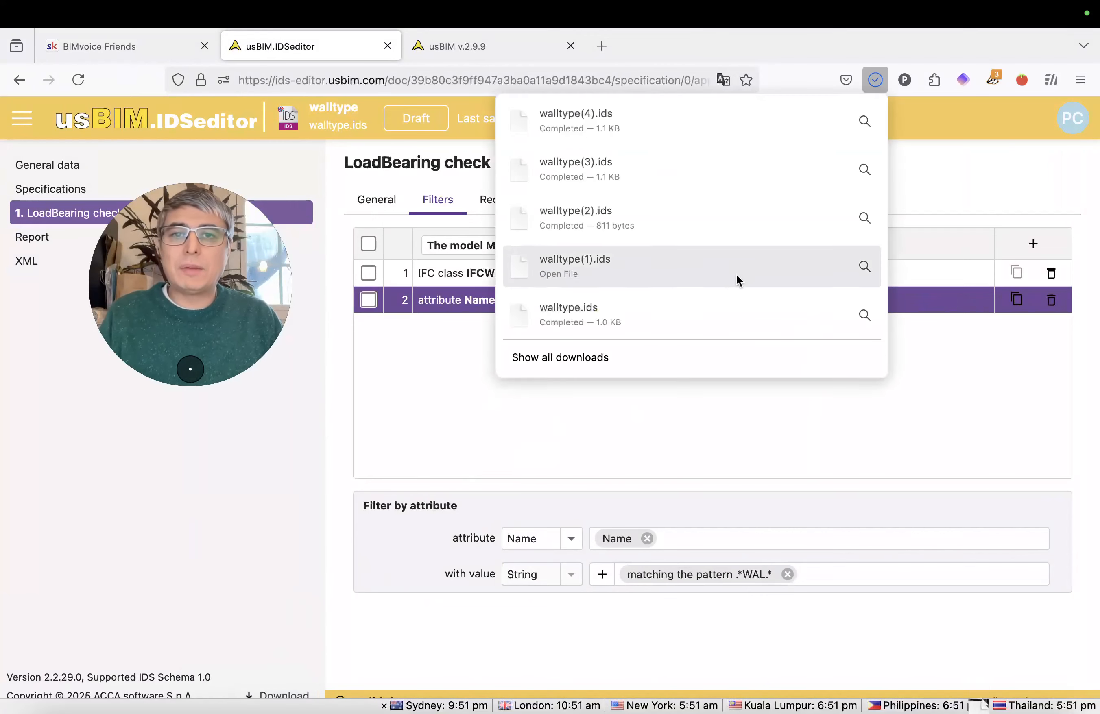
- Switch to Bonsai and set the IFC Tester to load from memory, generate an HTML report and flag failed entities
key("ctrl")
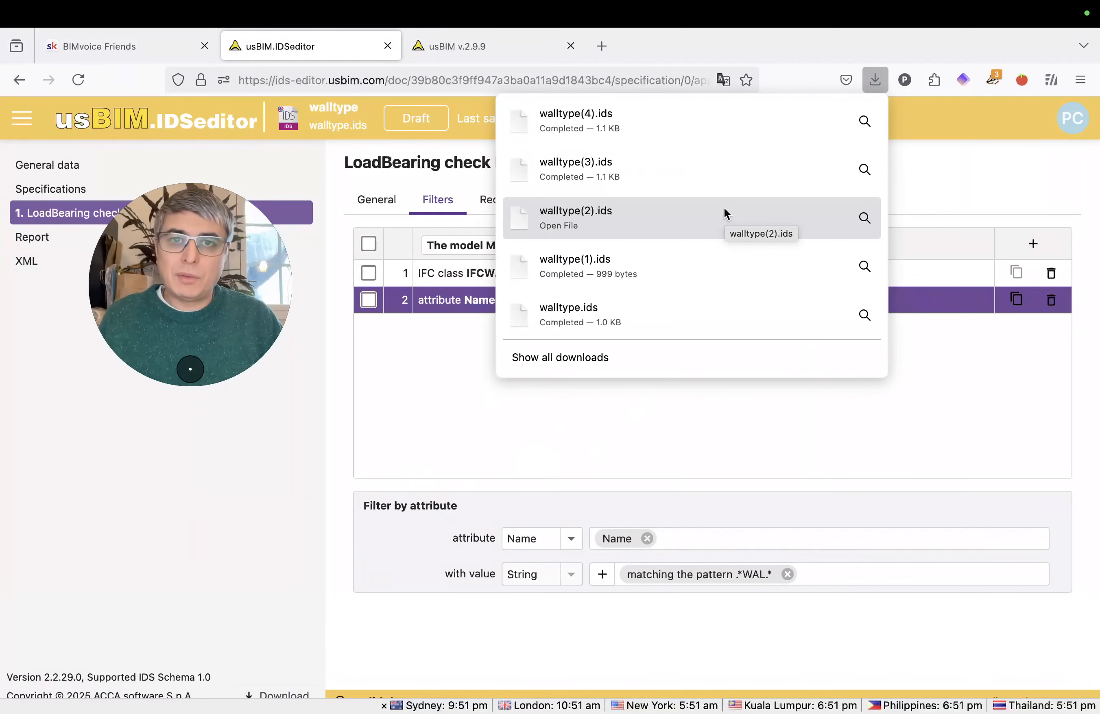
key("ctrl+Up")
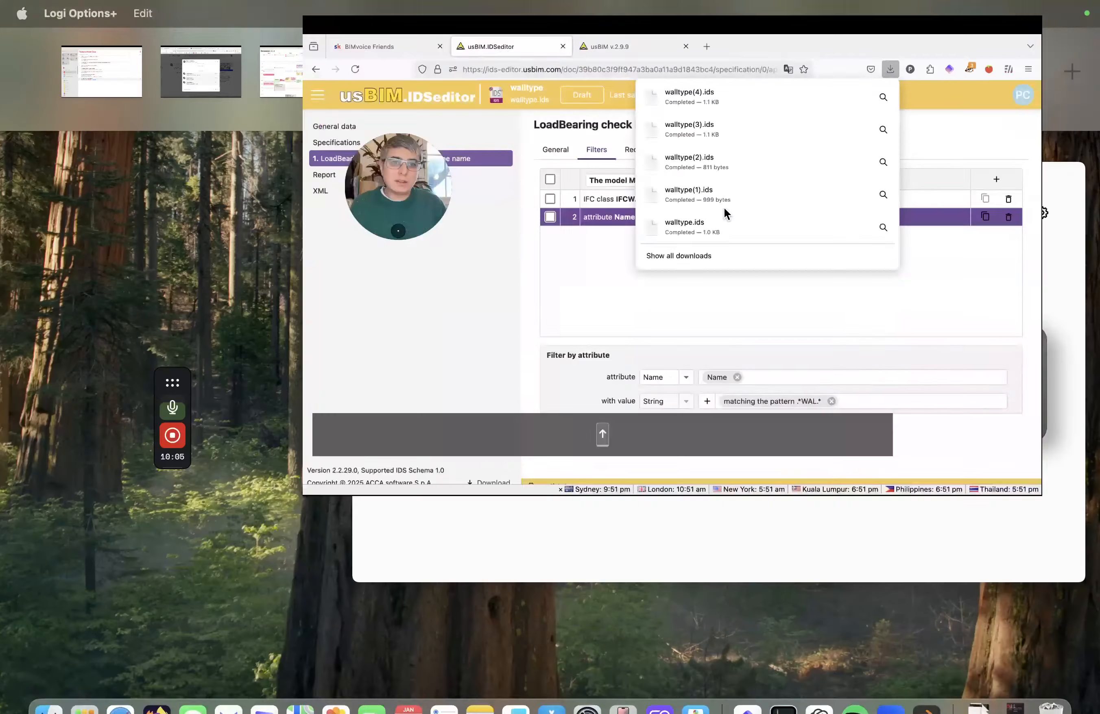
left_click(1034, 73)
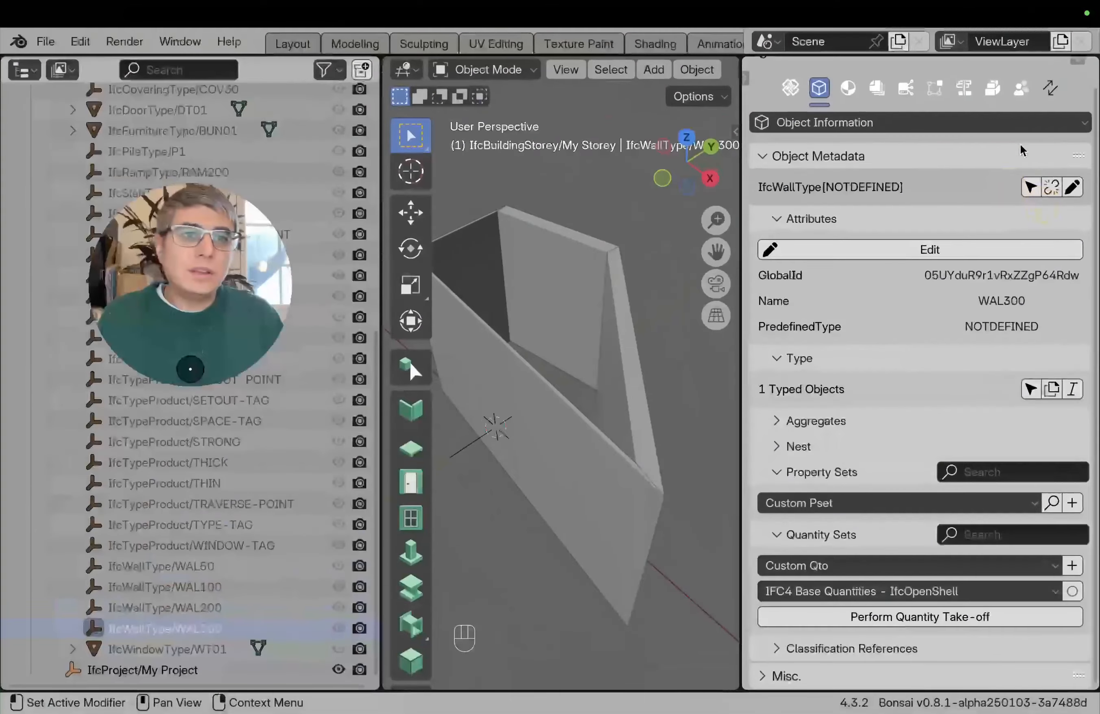
left_click(1021, 111)
left_click(814, 231)
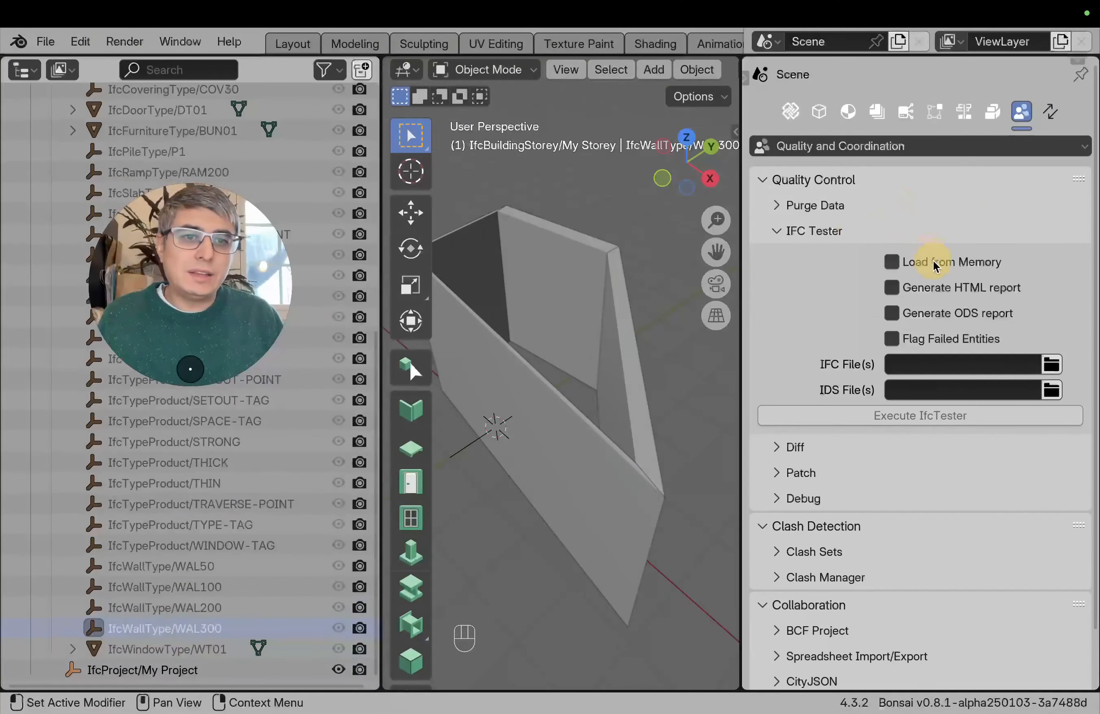
left_click(934, 261)
left_click(954, 287)
left_click(961, 341)
- Load walltype(4).ids from the Downloads folder into the IFC Tester and execute the test
left_click(1050, 364)
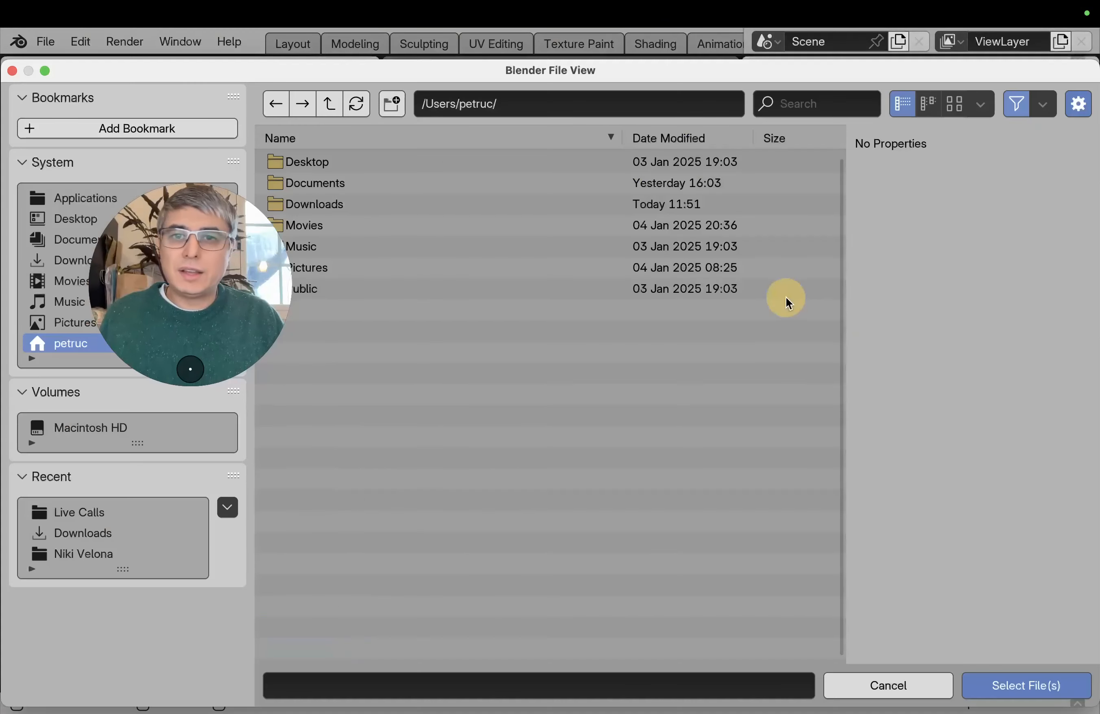
left_click(336, 204)
left_click(413, 246)
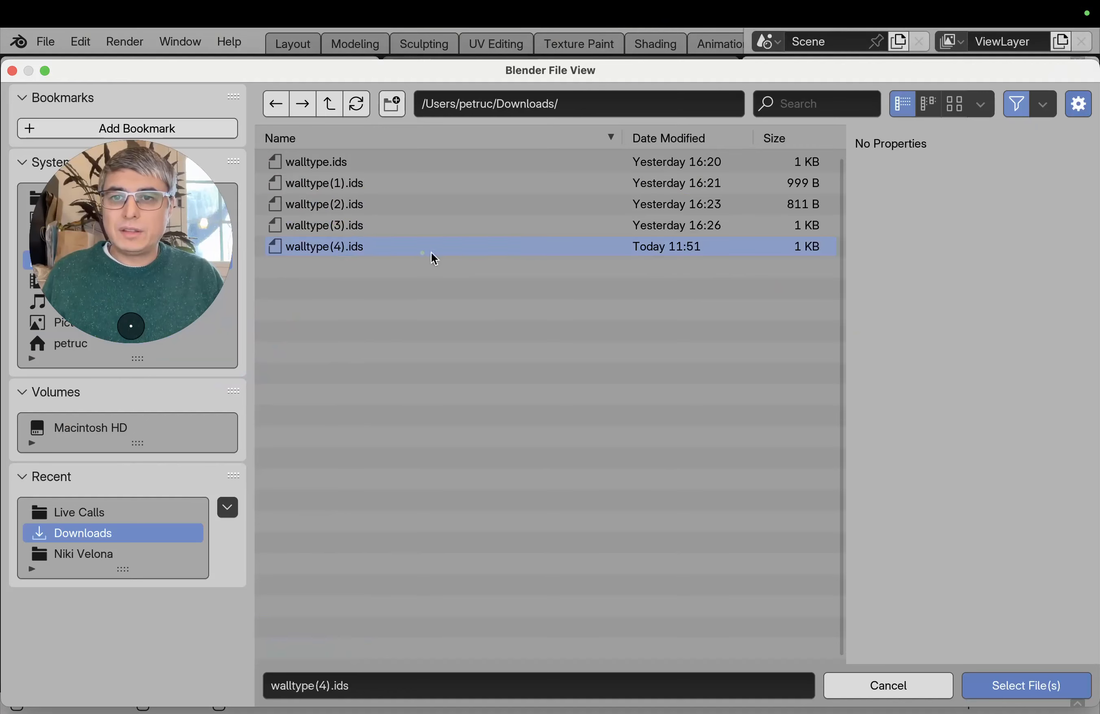
left_click(1013, 690)
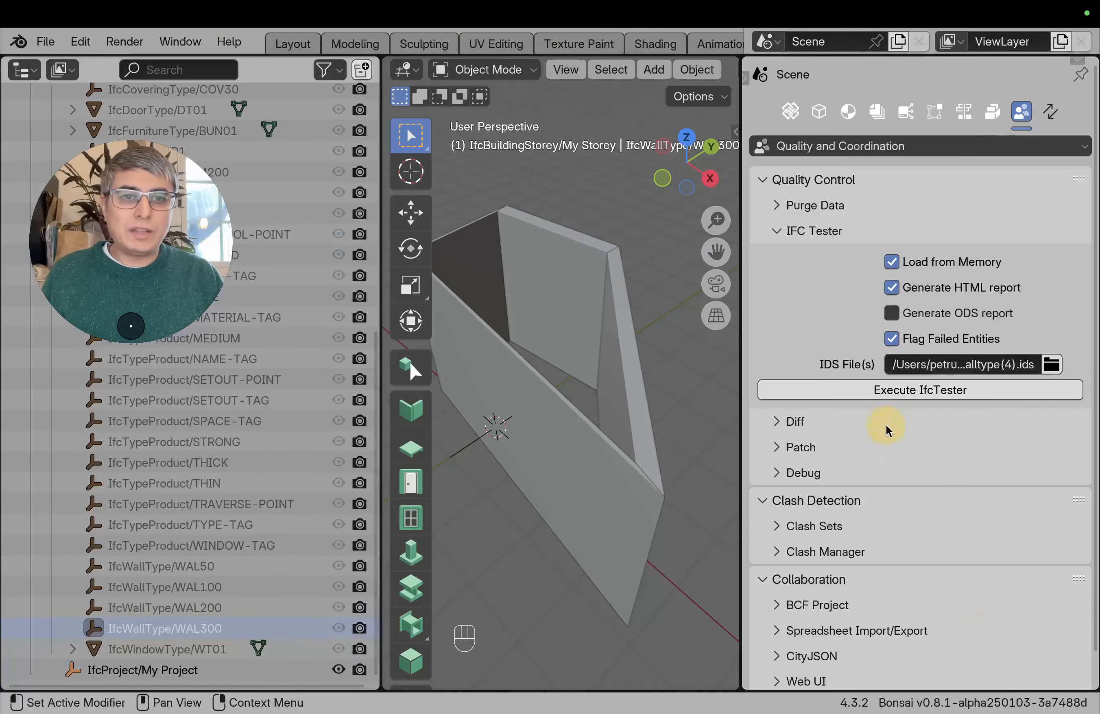
left_click(858, 390)
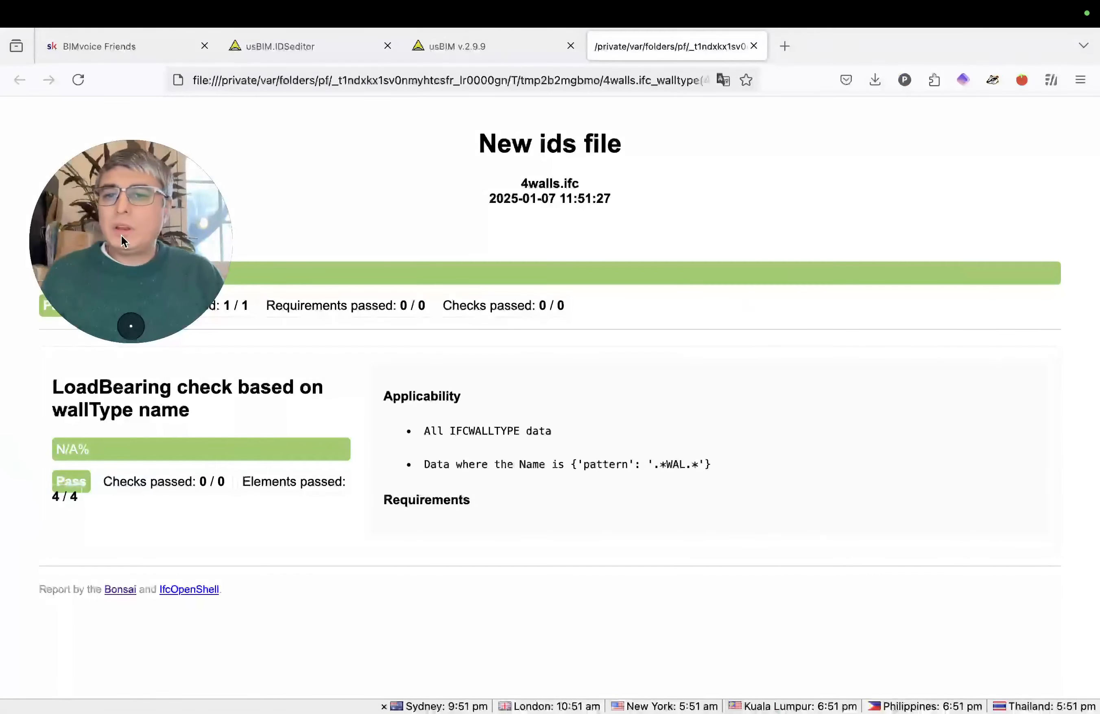
left_click_drag(121, 236, 146, 172)
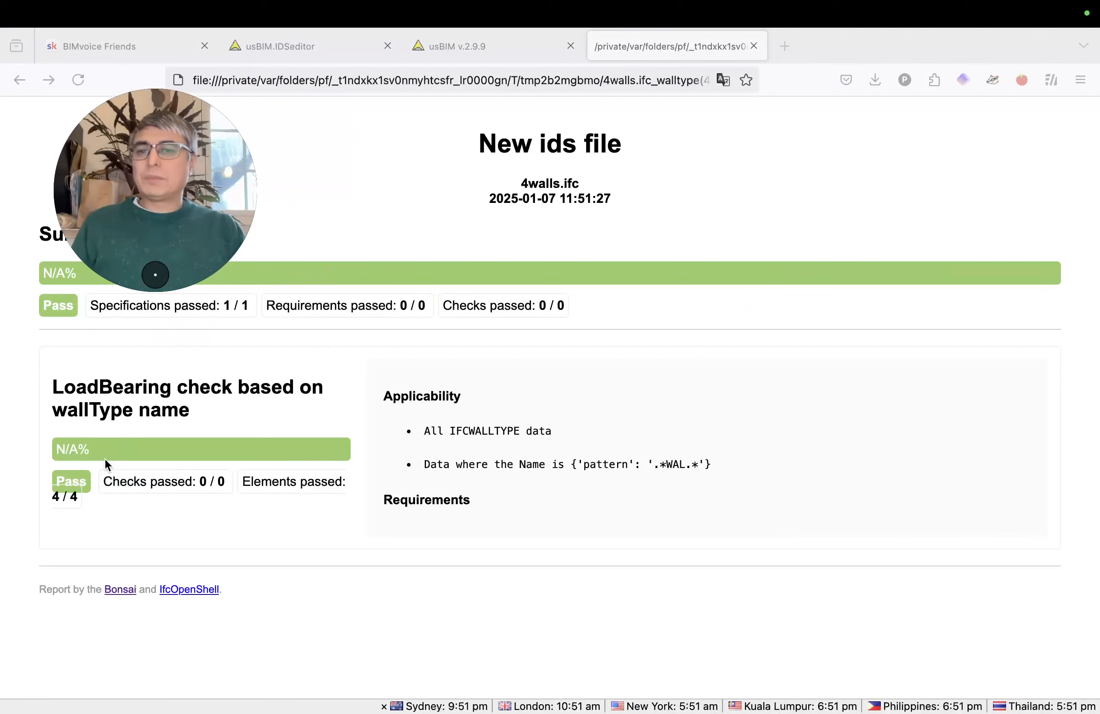
left_click_drag(191, 228, 293, 208)
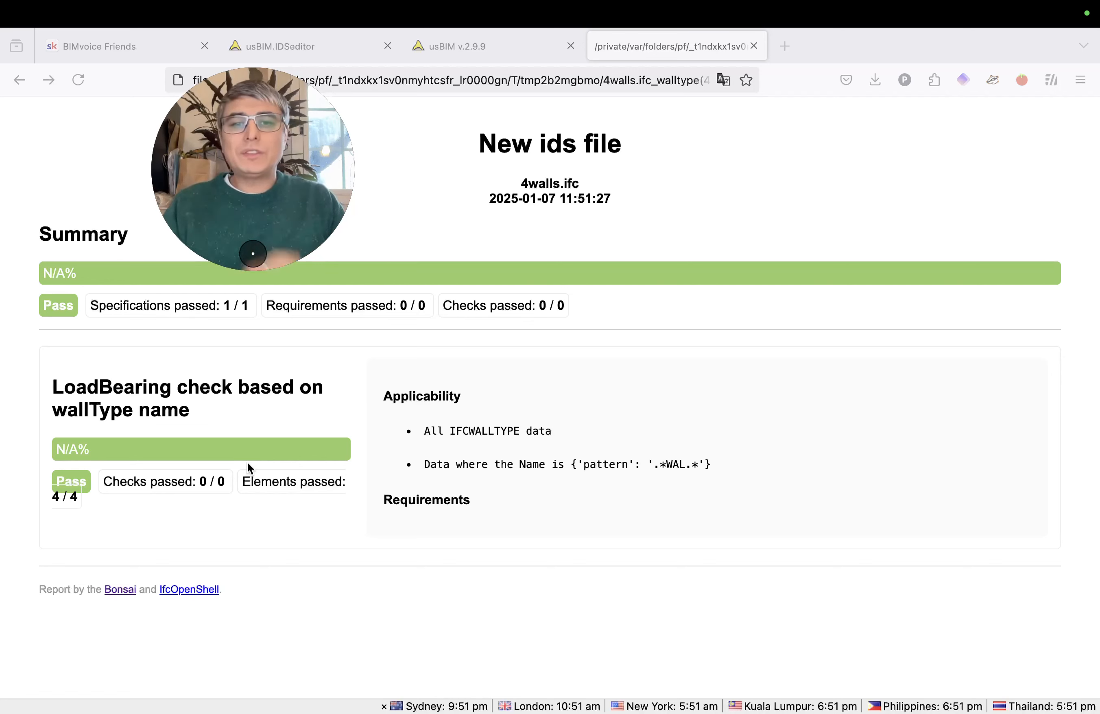
left_click(679, 467)
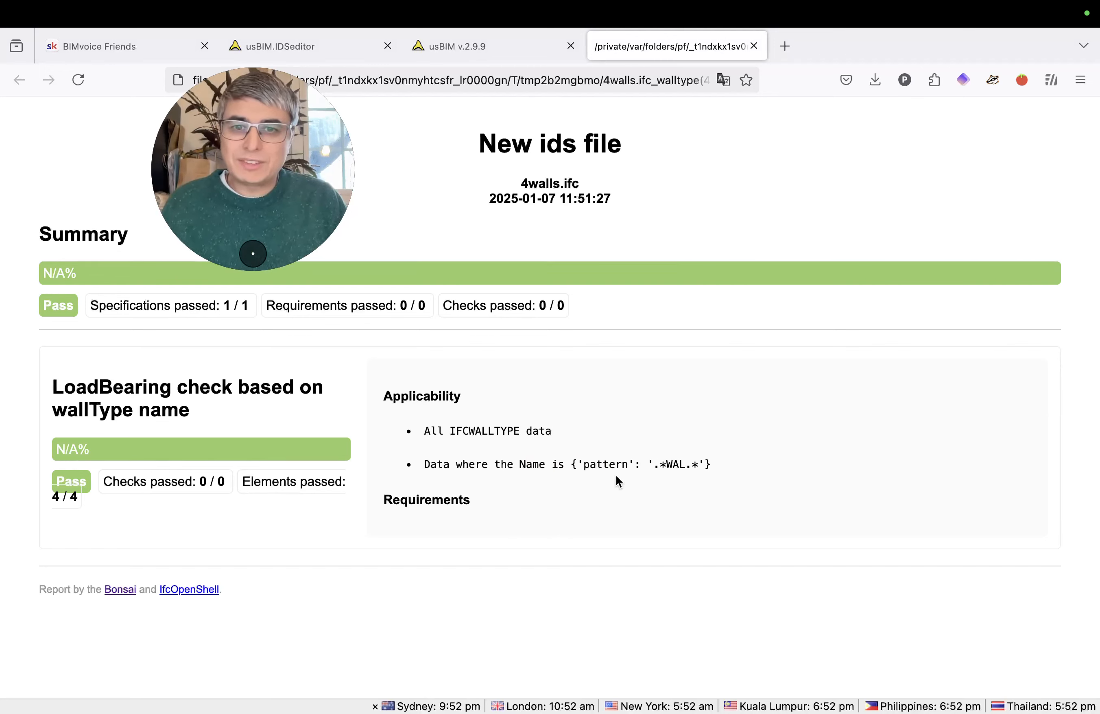
key("ctrl")
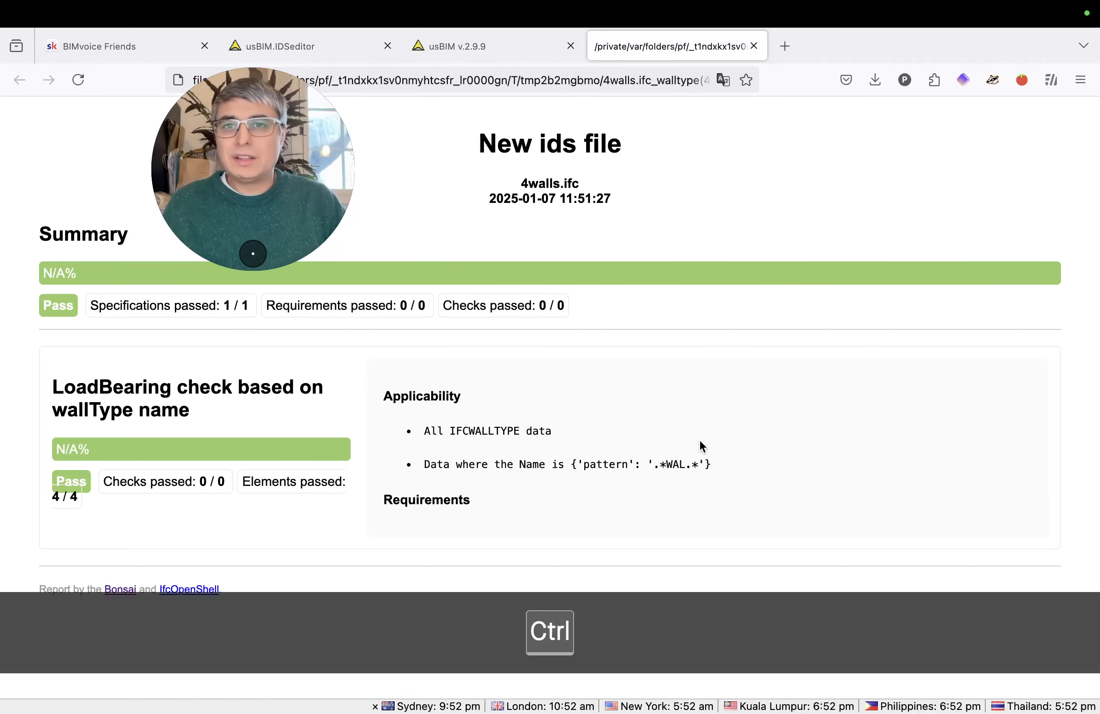
- Return to the IDS editor and replace the Name filter's value pattern with .*WAN.*
left_click(473, 59)
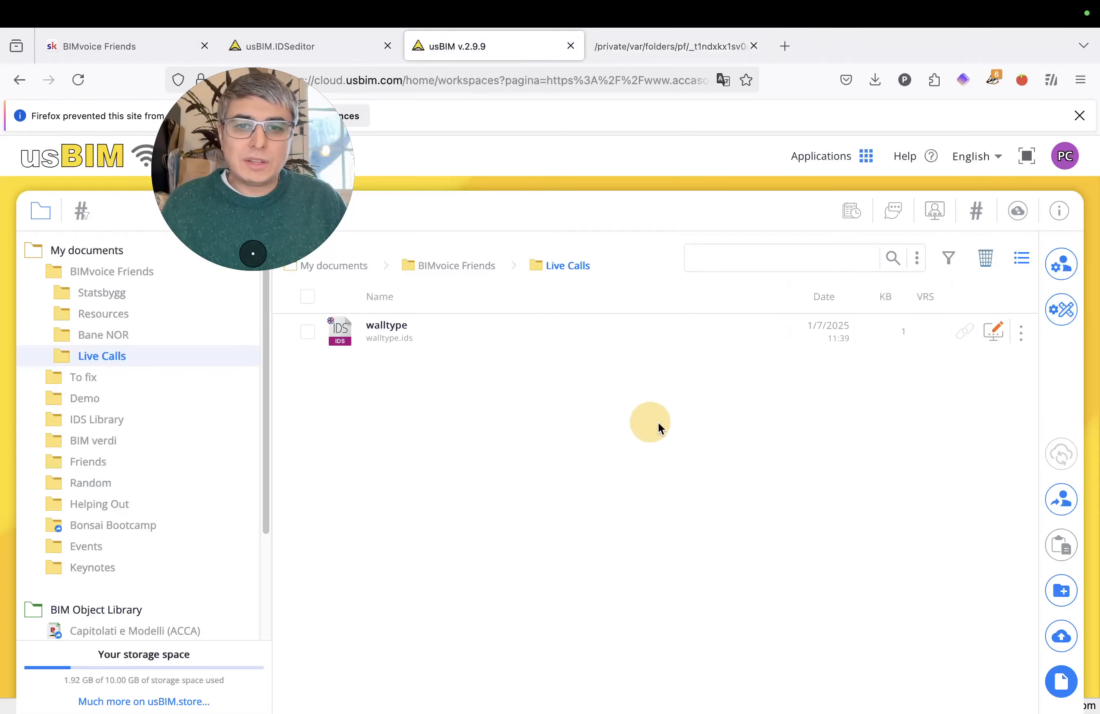
left_click(340, 51)
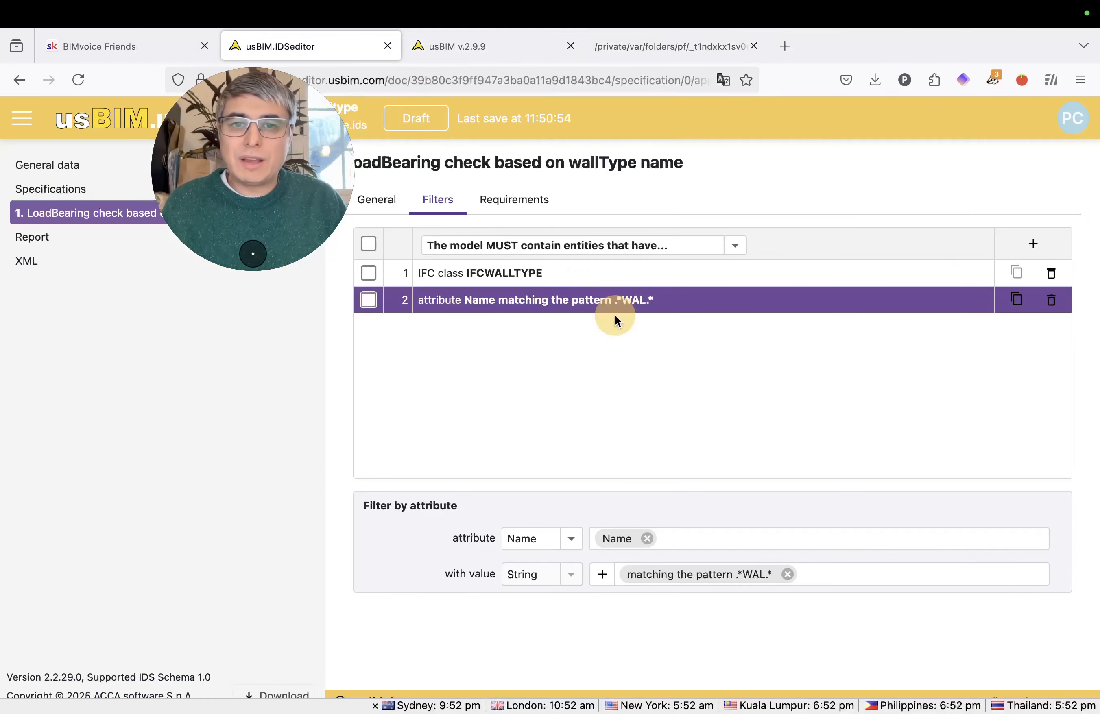
left_click(779, 578)
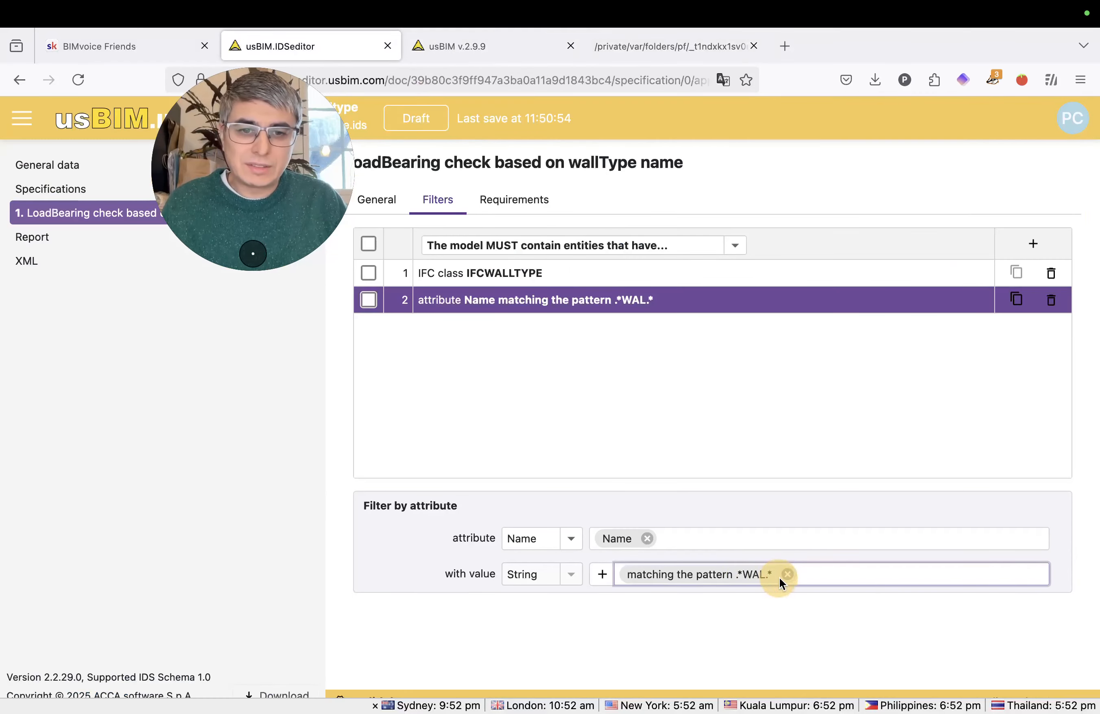
left_click(788, 575)
left_click(602, 574)
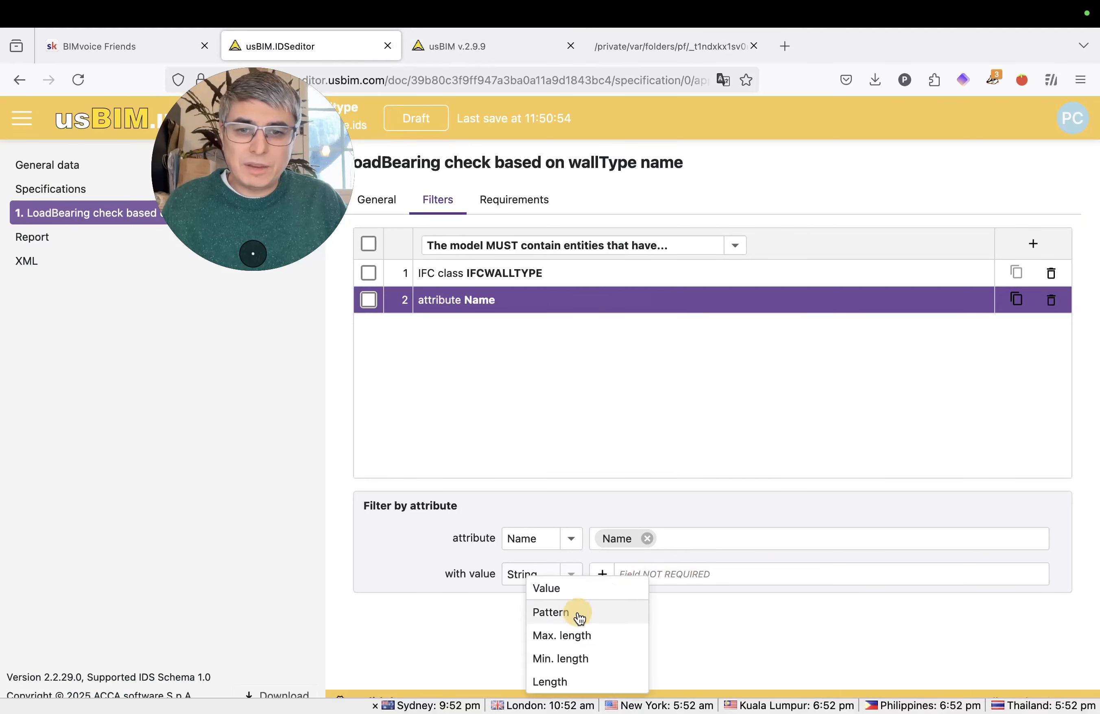
left_click(623, 603)
left_click(477, 397)
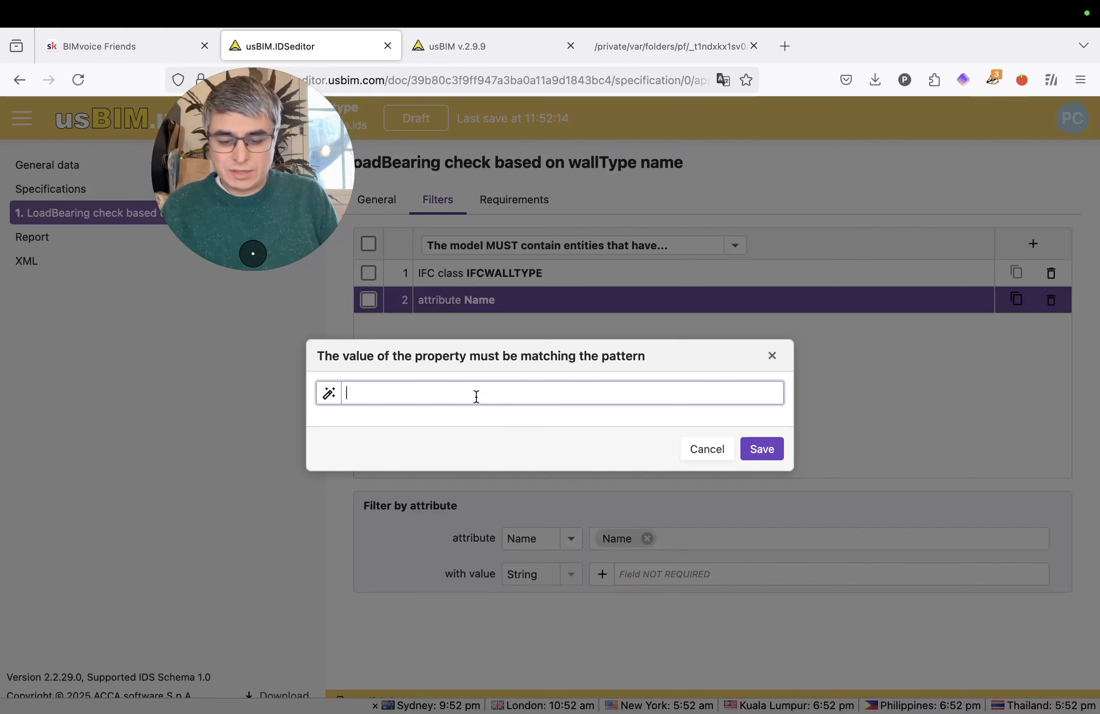
type(".*WA")
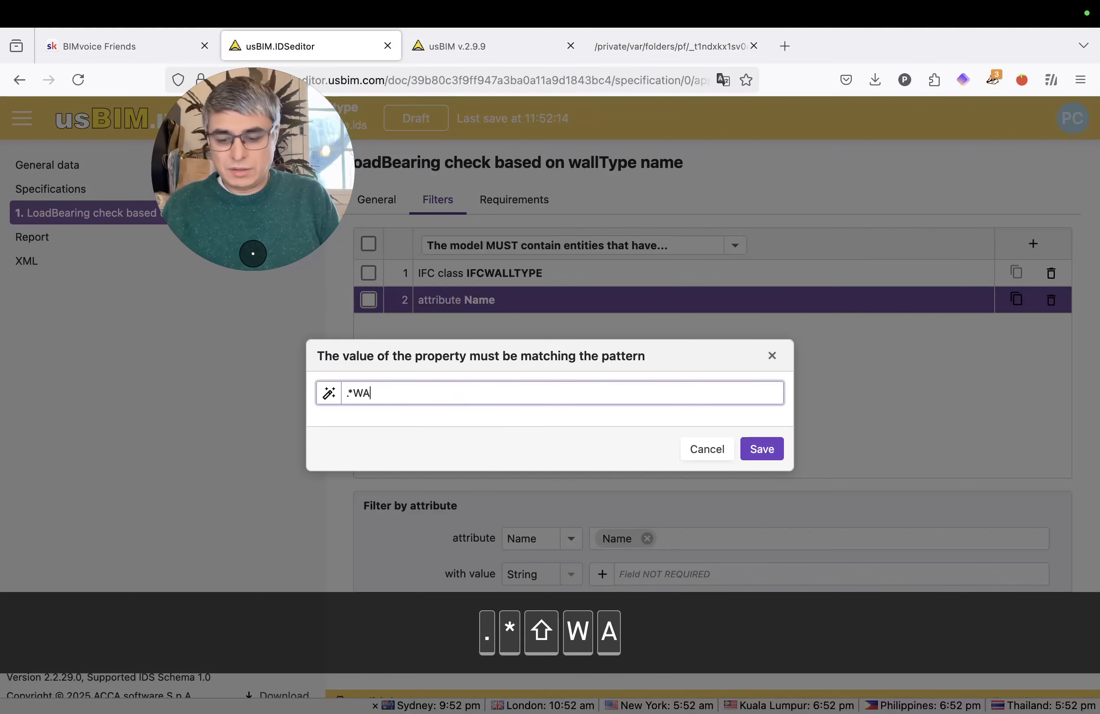
type("N")
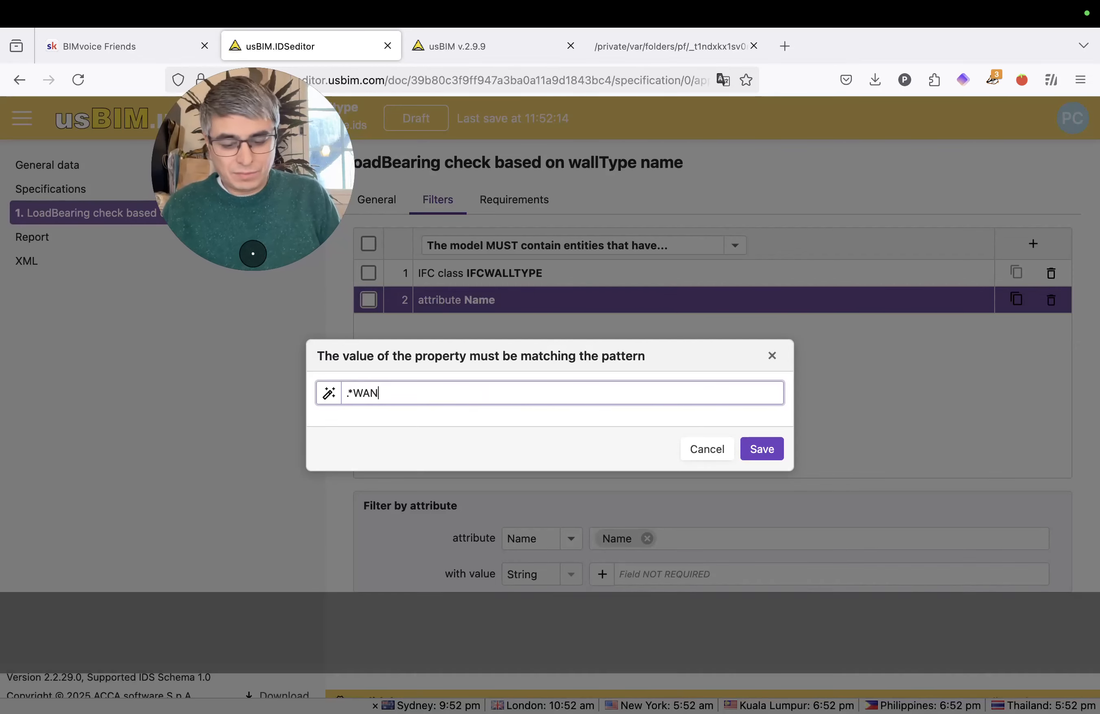
type(".*")
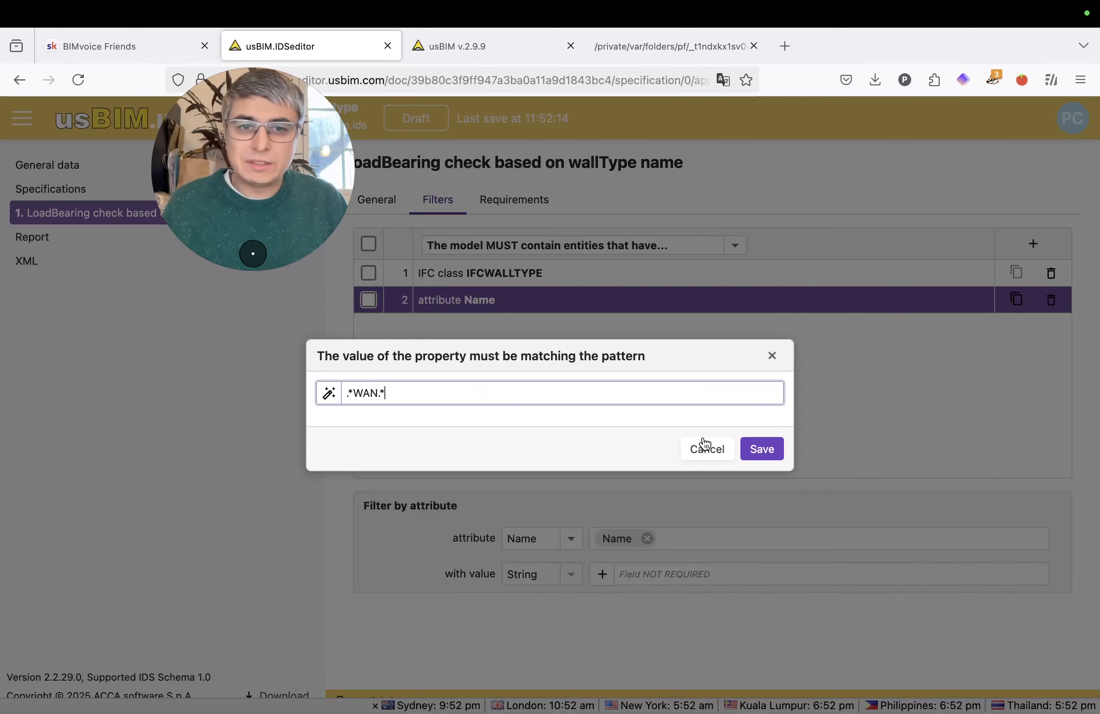
left_click(761, 449)
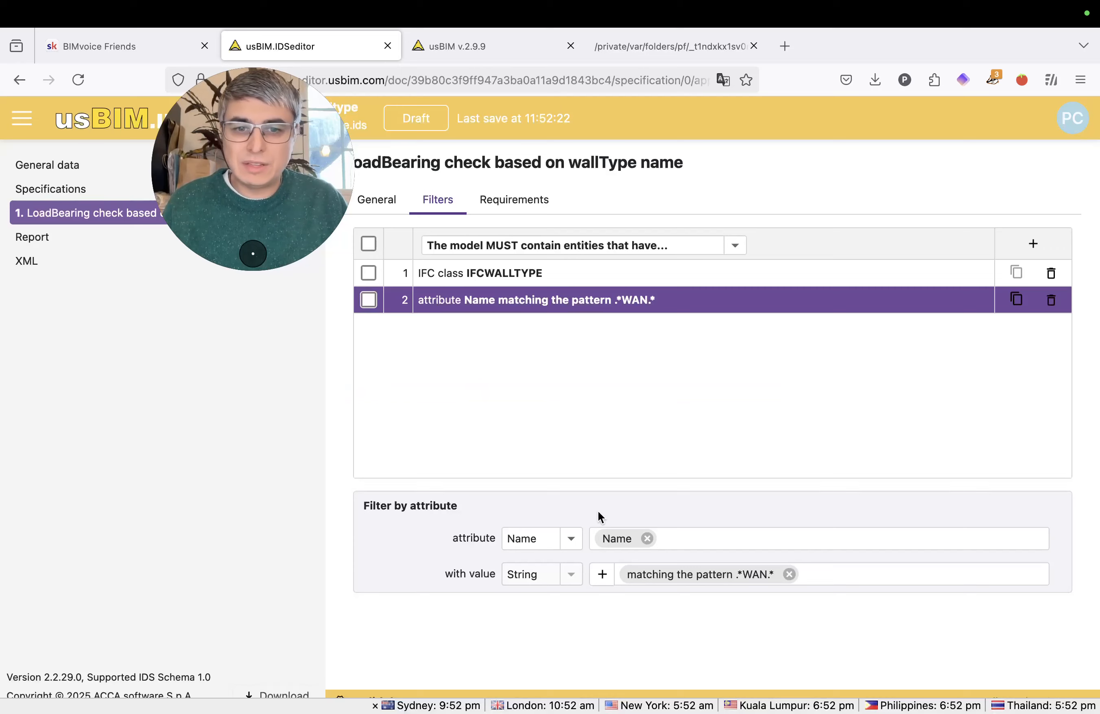
- Download the IDS file with the changed pattern and switch to Bonsai
left_click(261, 695)
left_click(236, 701)
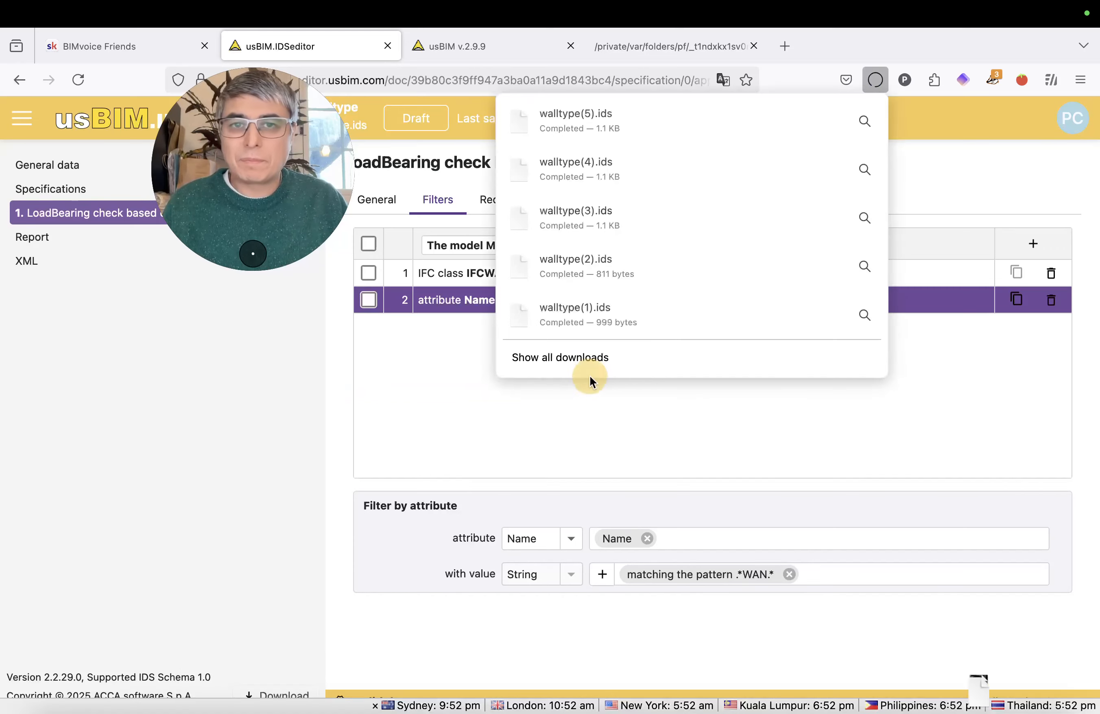
key("ctrl+Right")
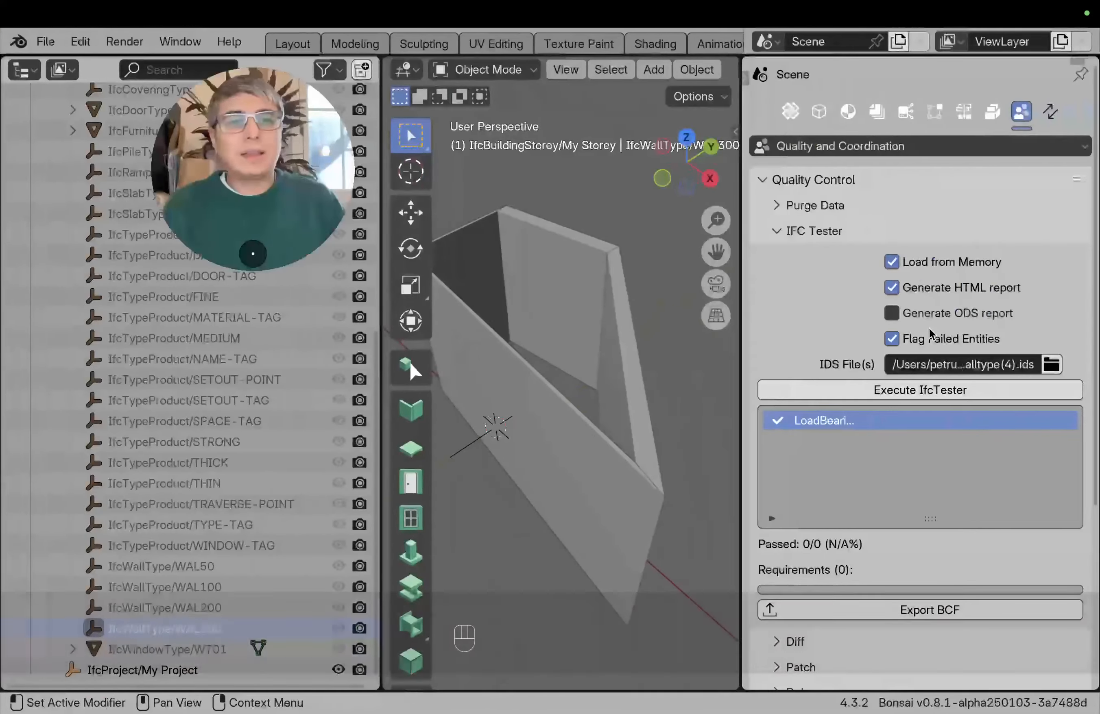
- Load walltype(5).ids into the IFC Tester, execute the test and highlight the name pattern in the report
left_click(1048, 364)
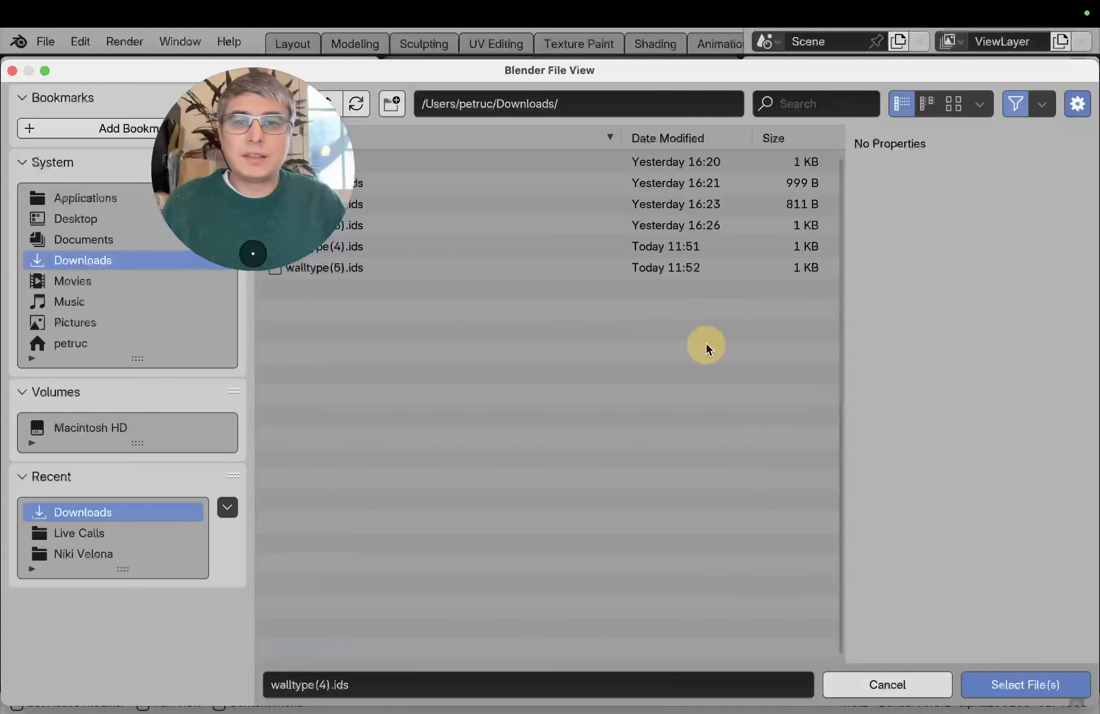
double_click(443, 274)
left_click(881, 394)
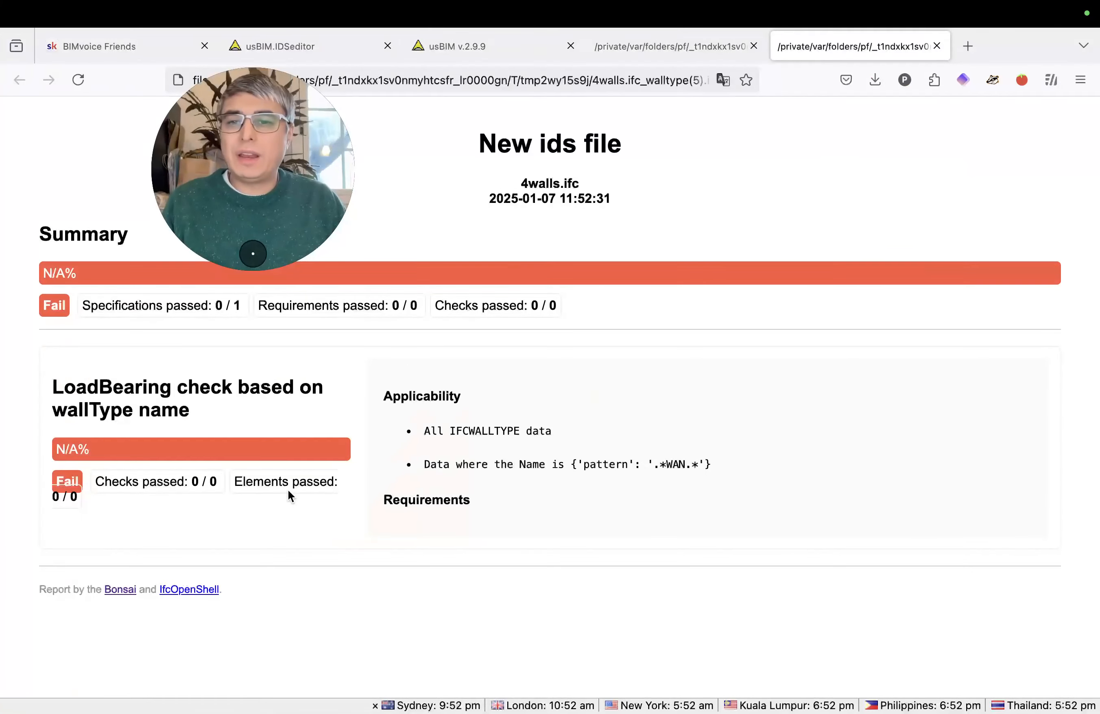
triple_click(589, 459)
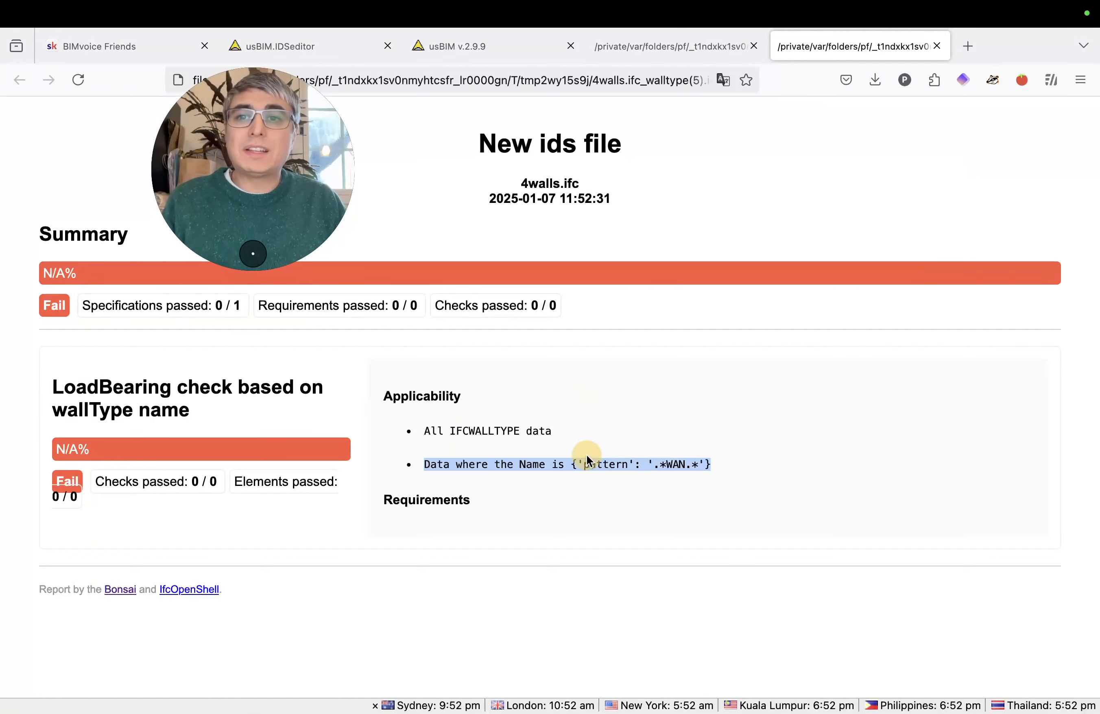
- Return to the IDS editor and replace the Name filter's value pattern with .*WAL.*
left_click(748, 461)
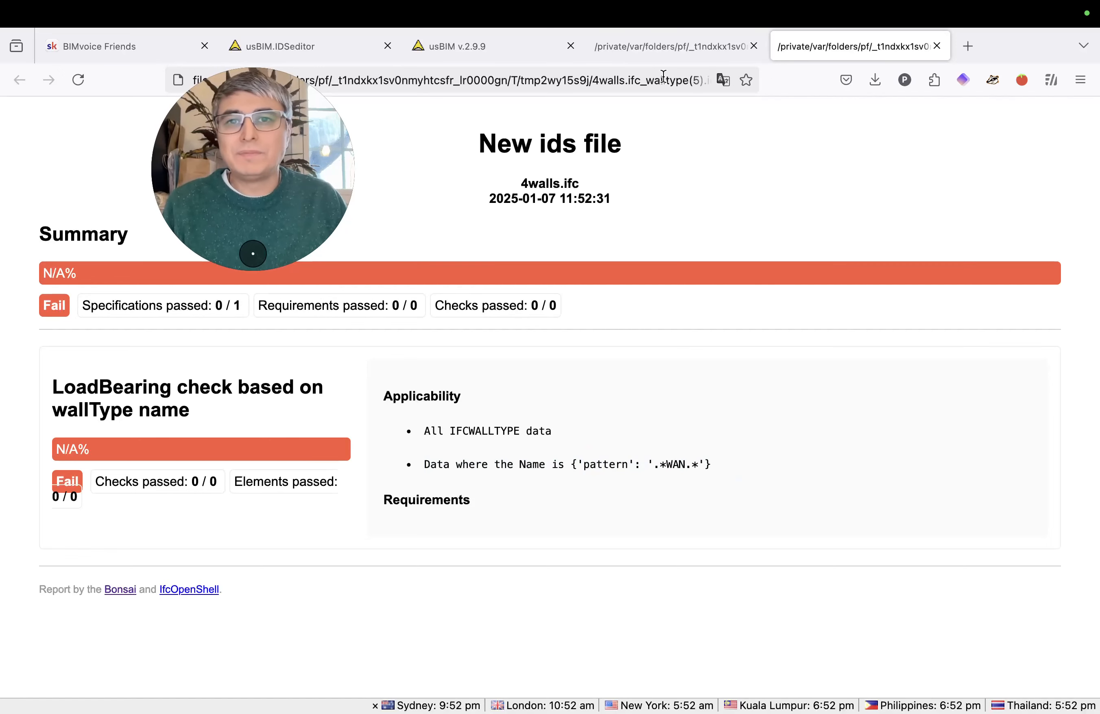
left_click(491, 60)
left_click(351, 52)
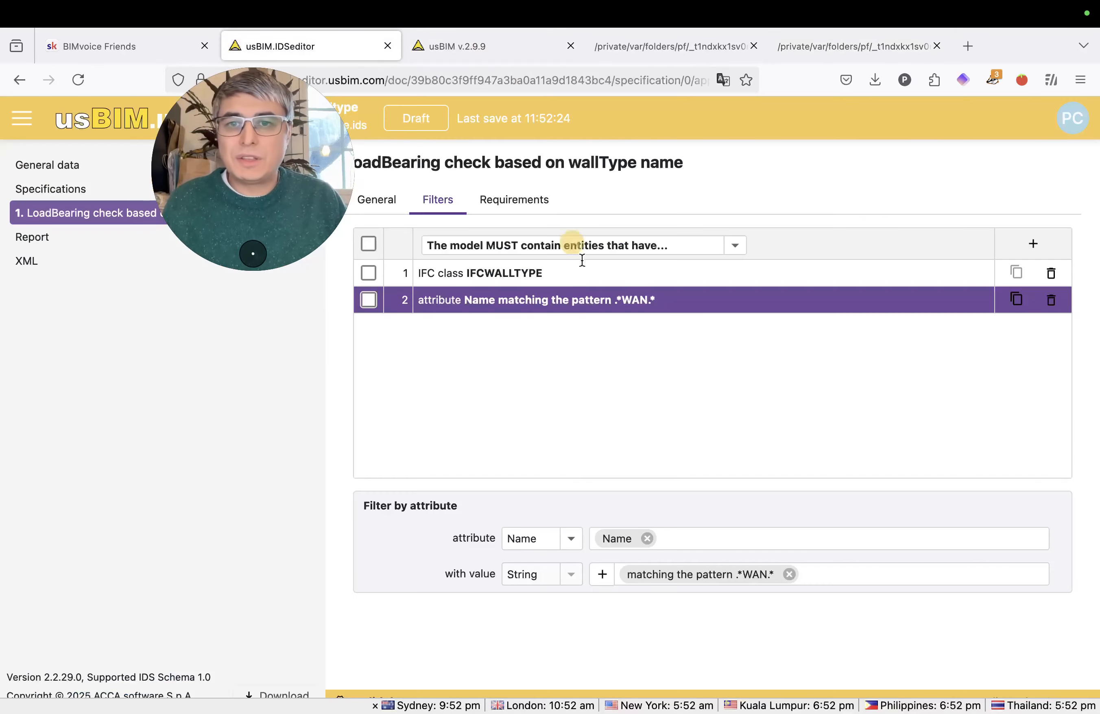
left_click(685, 586)
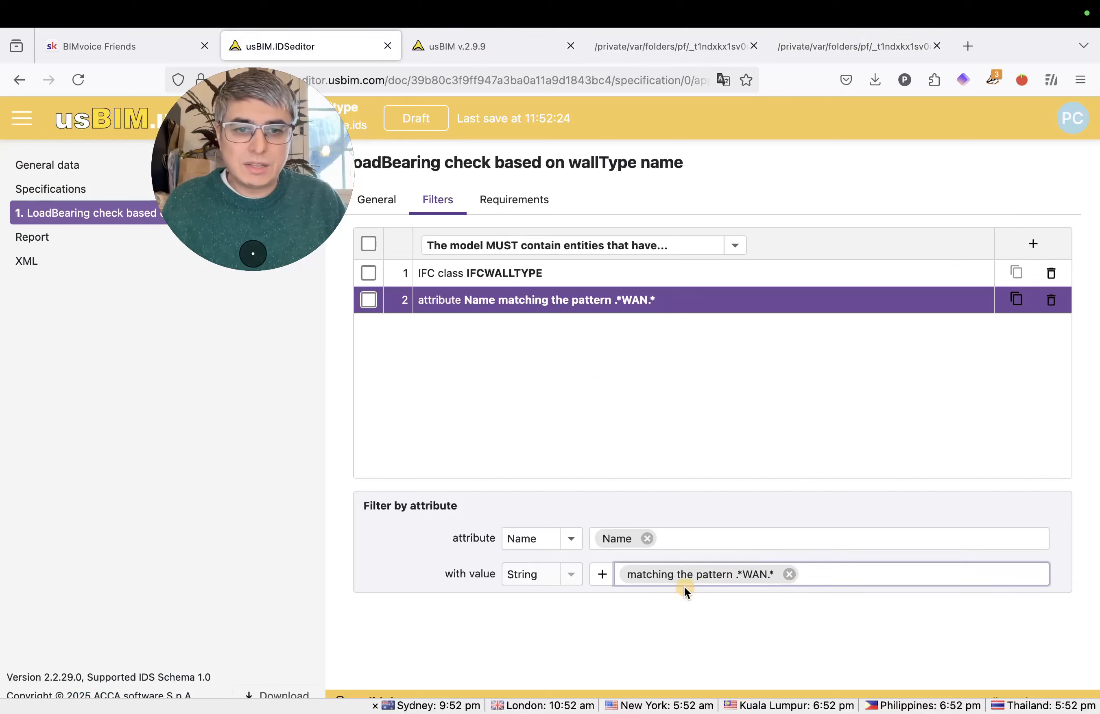
left_click(789, 575)
left_click(674, 582)
left_click(605, 583)
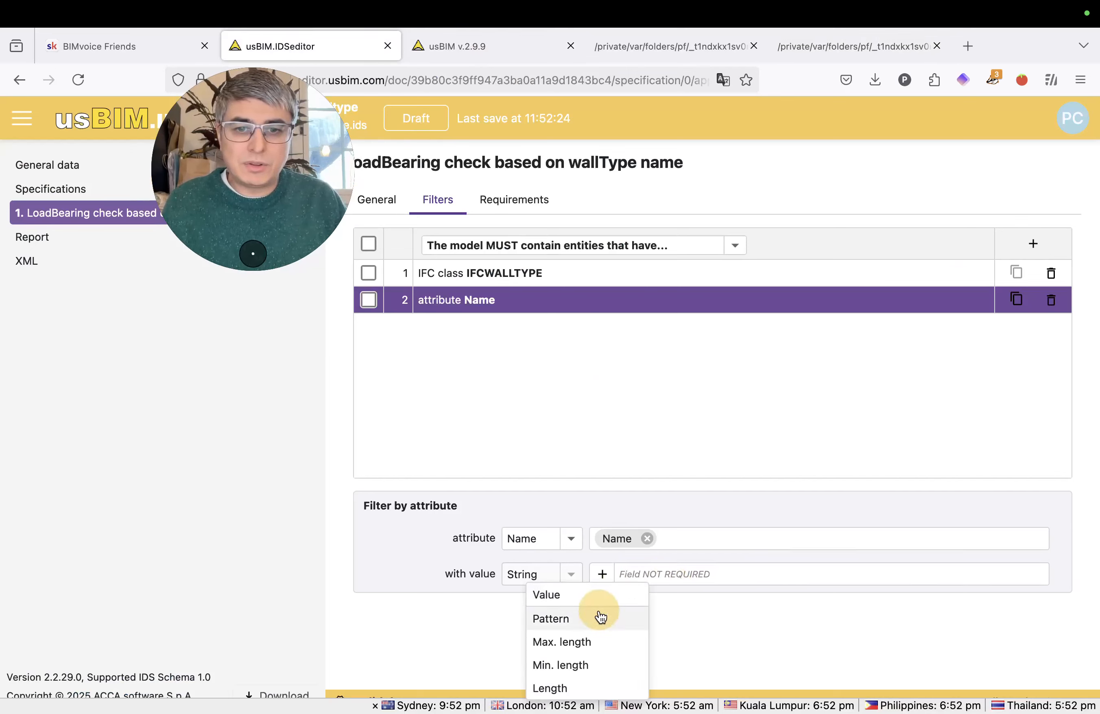
left_click(601, 615)
left_click(566, 389)
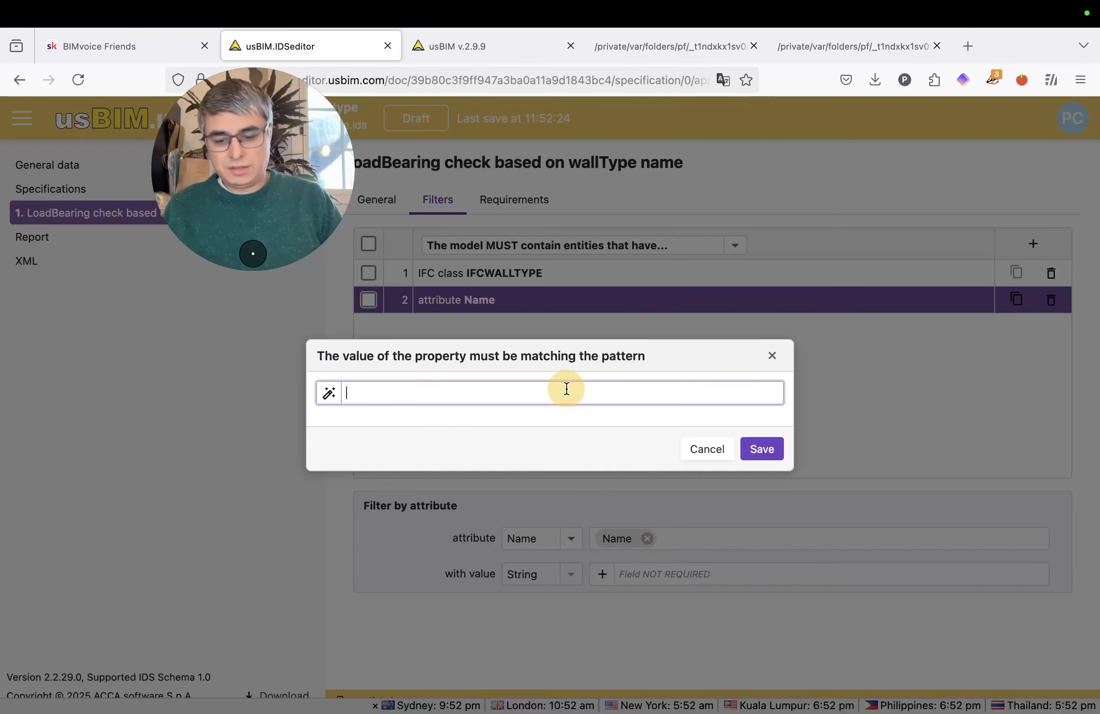
type(".*WAN")
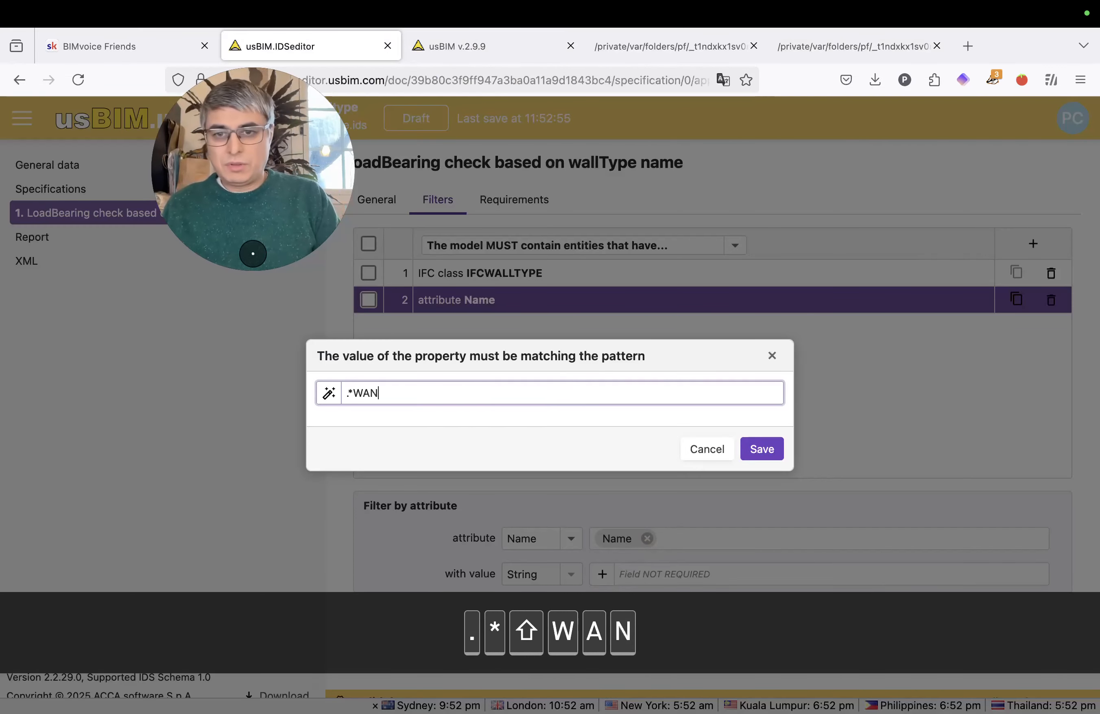
key("BackSpace")
type("L.*")
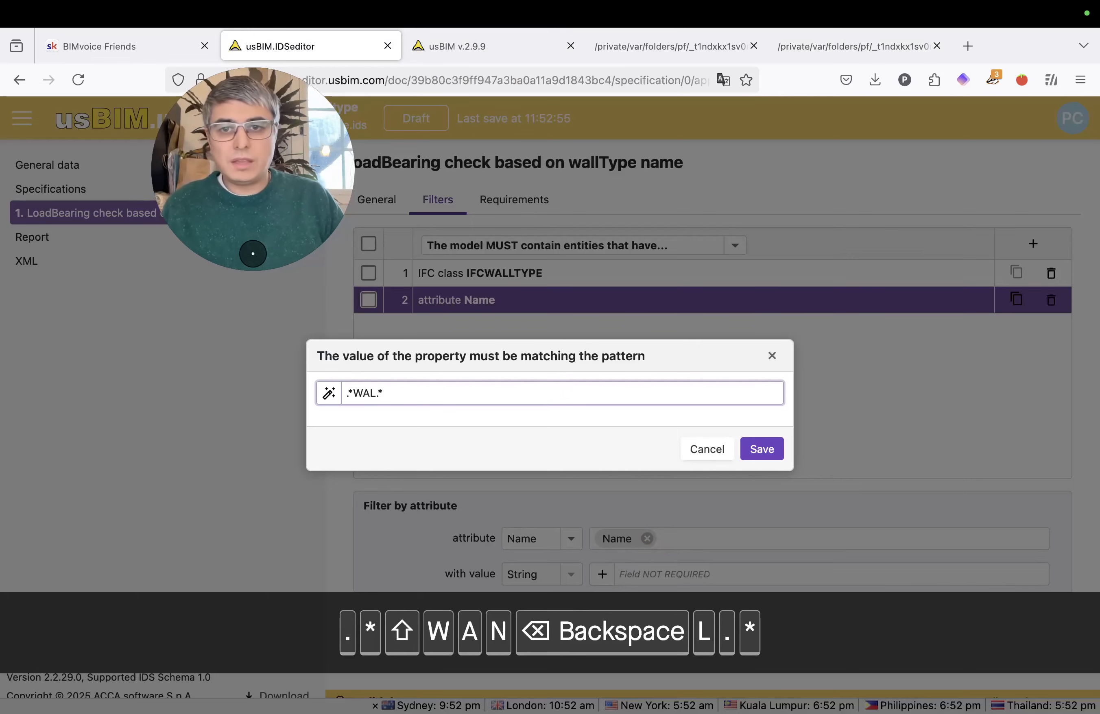
left_click(749, 449)
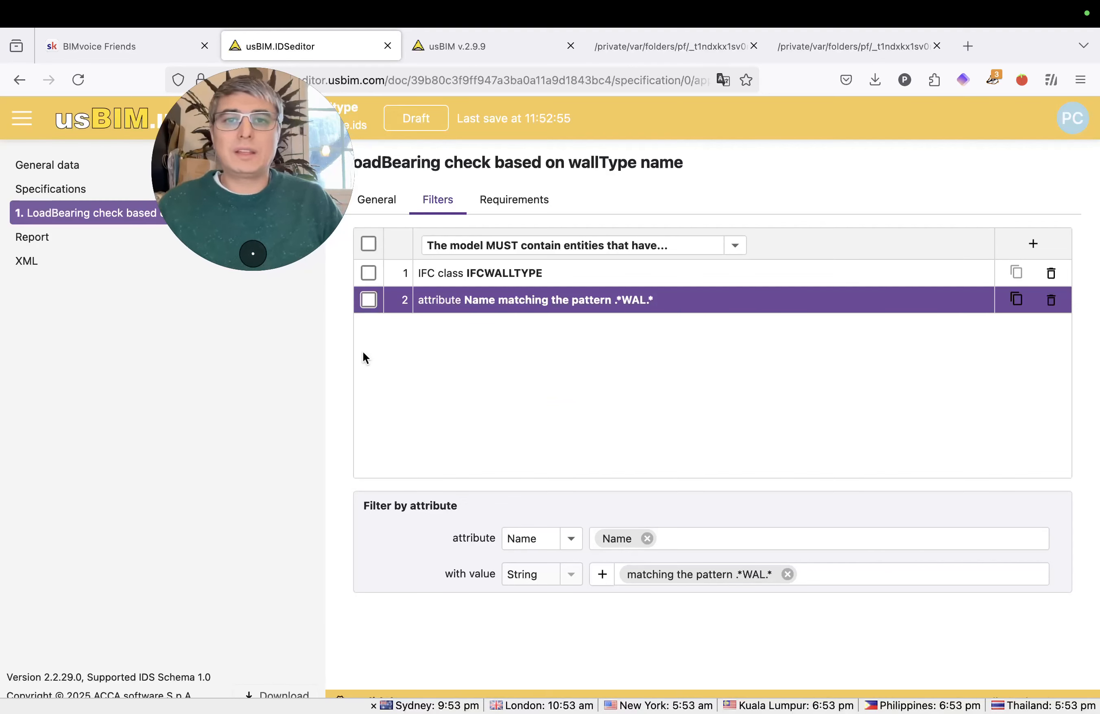
- View the specification's requirements, then reread the forum question on IfcWallType names and examine its attached model screenshot
left_click_drag(297, 185, 300, 372)
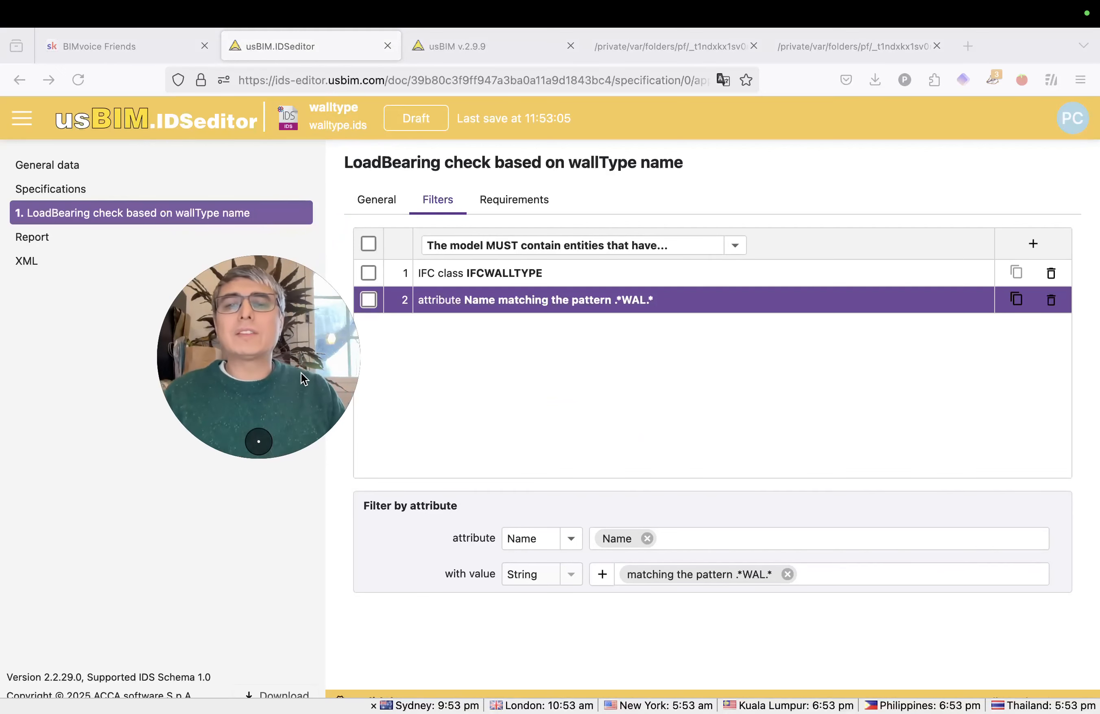
left_click_drag(260, 380, 188, 265)
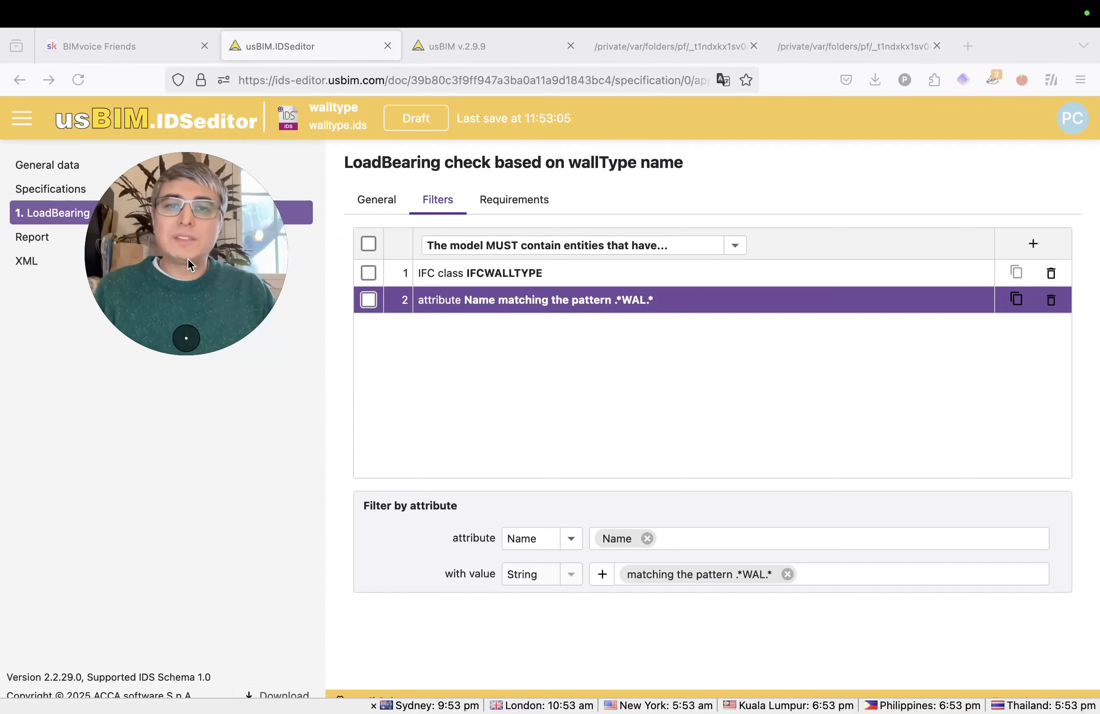
left_click(527, 205)
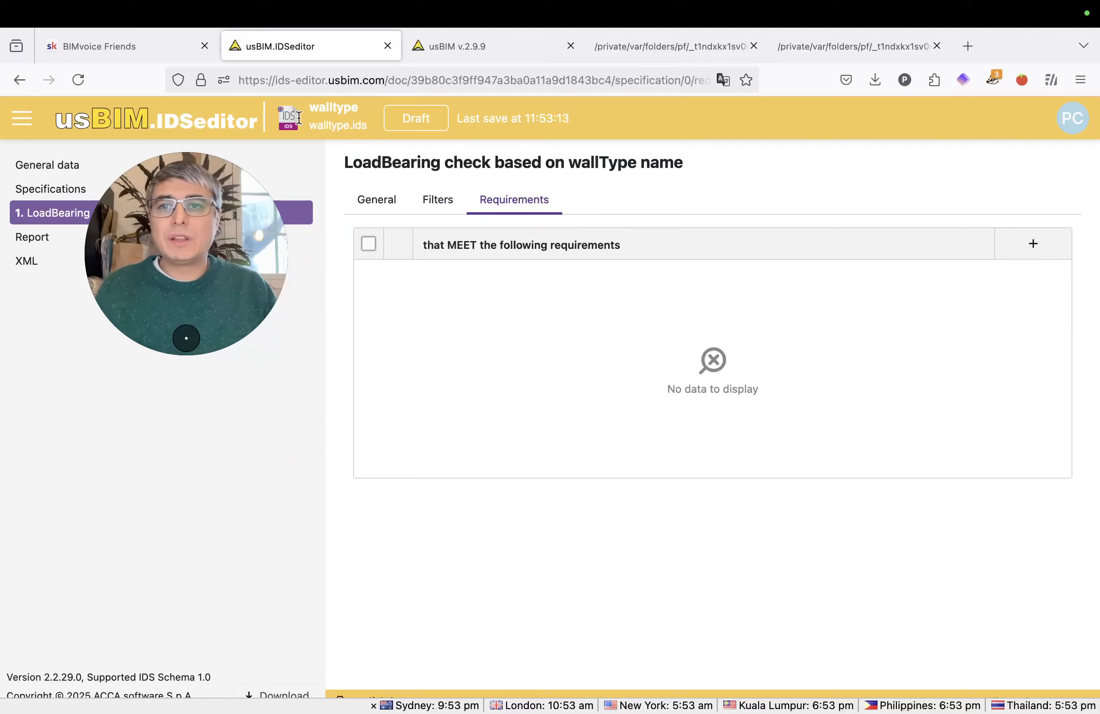
left_click(149, 44)
scroll(422, 489, "up", 2)
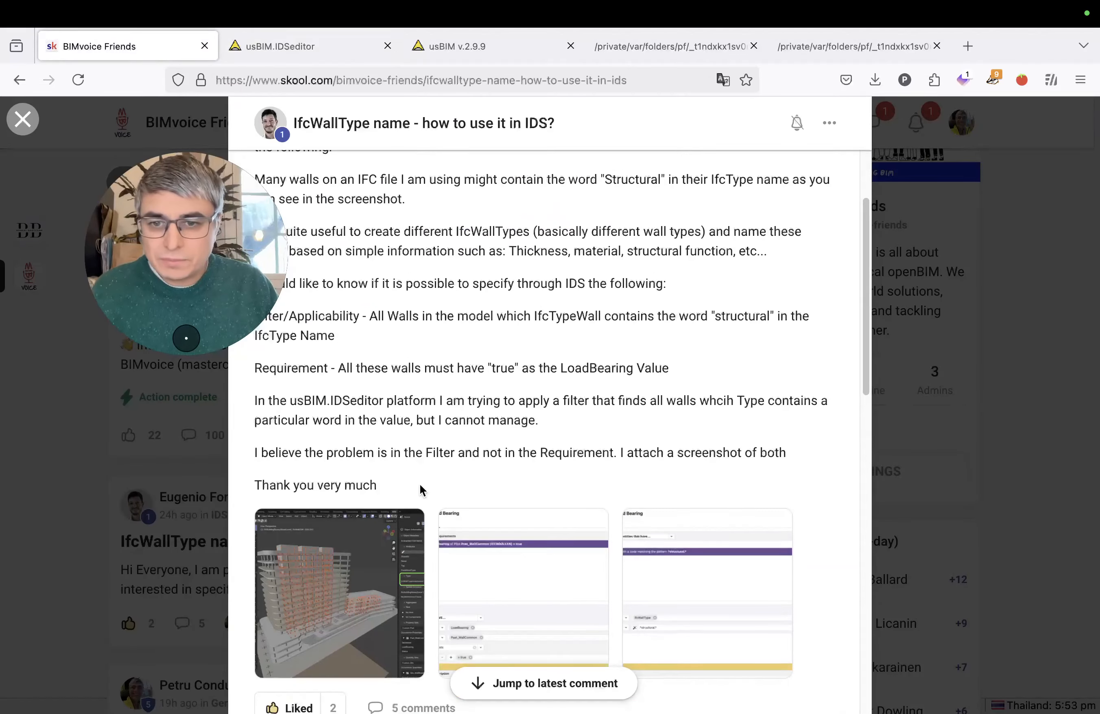
scroll(352, 519, "down", 1)
left_click(327, 542)
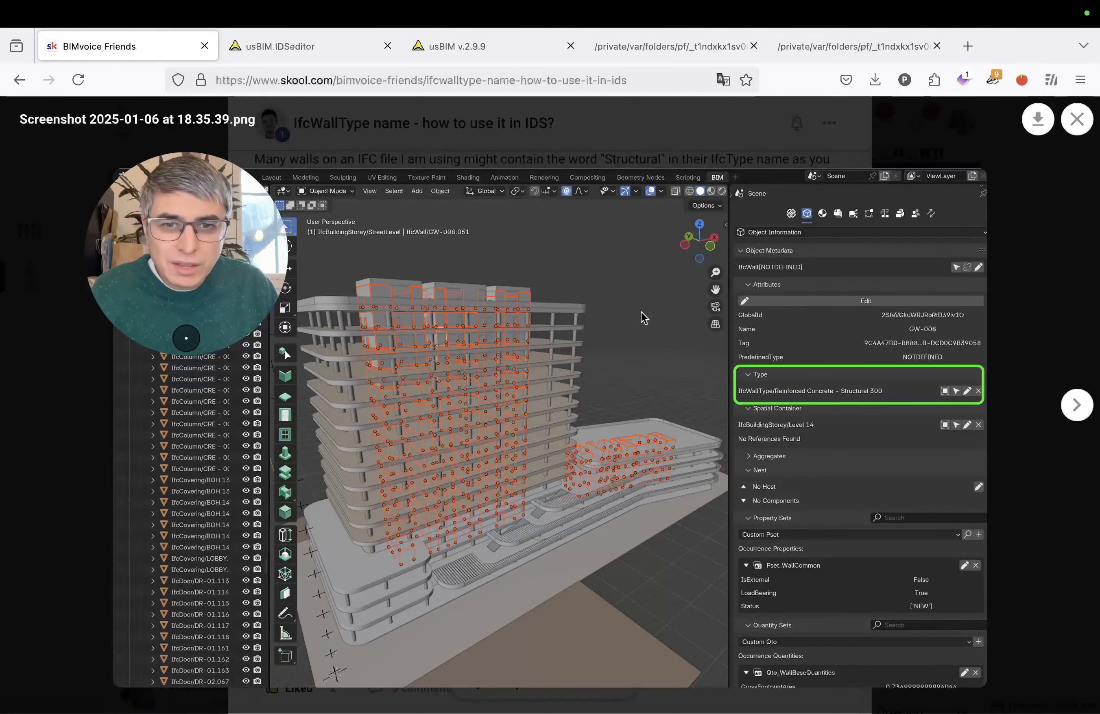
left_click(1077, 119)
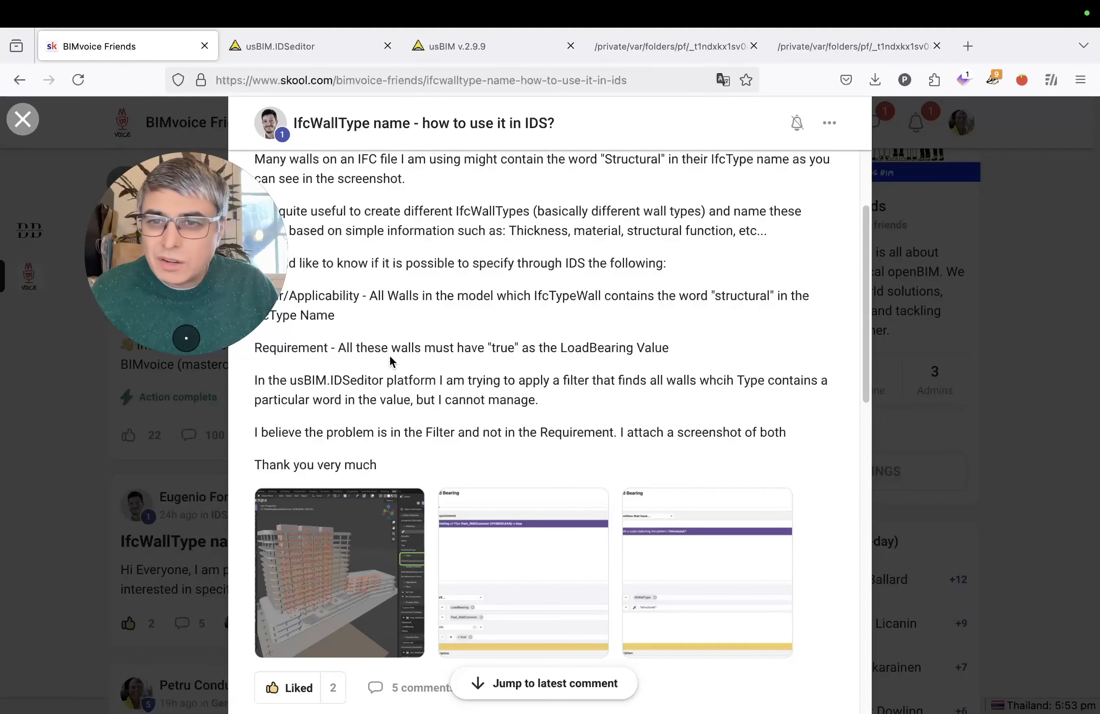
left_click_drag(190, 279, 146, 264)
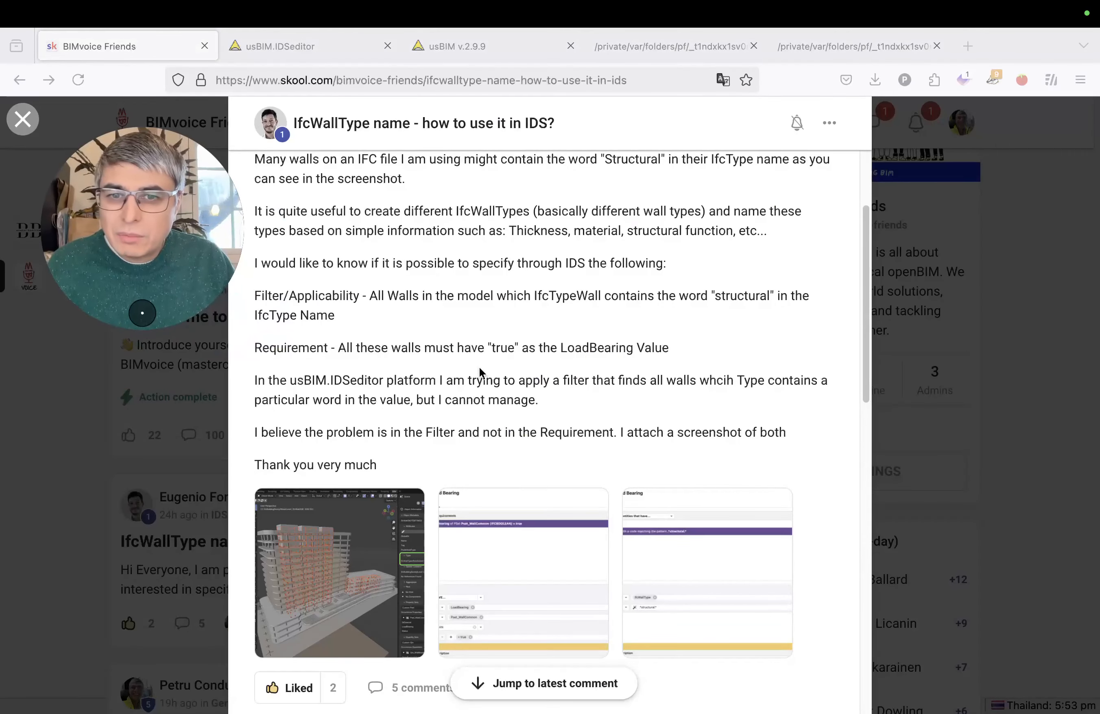
left_click_drag(180, 235, 286, 284)
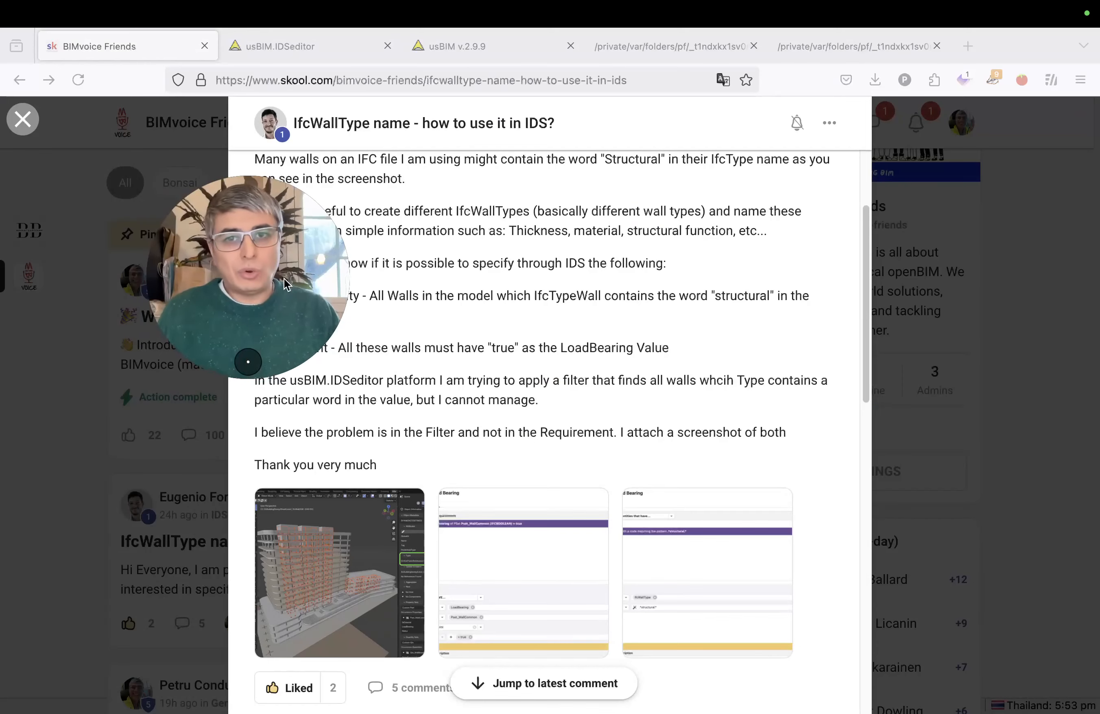
left_click_drag(284, 245, 225, 229)
- Return to the IDS editor and add a property requirement to the LoadBearing specification
left_click(492, 56)
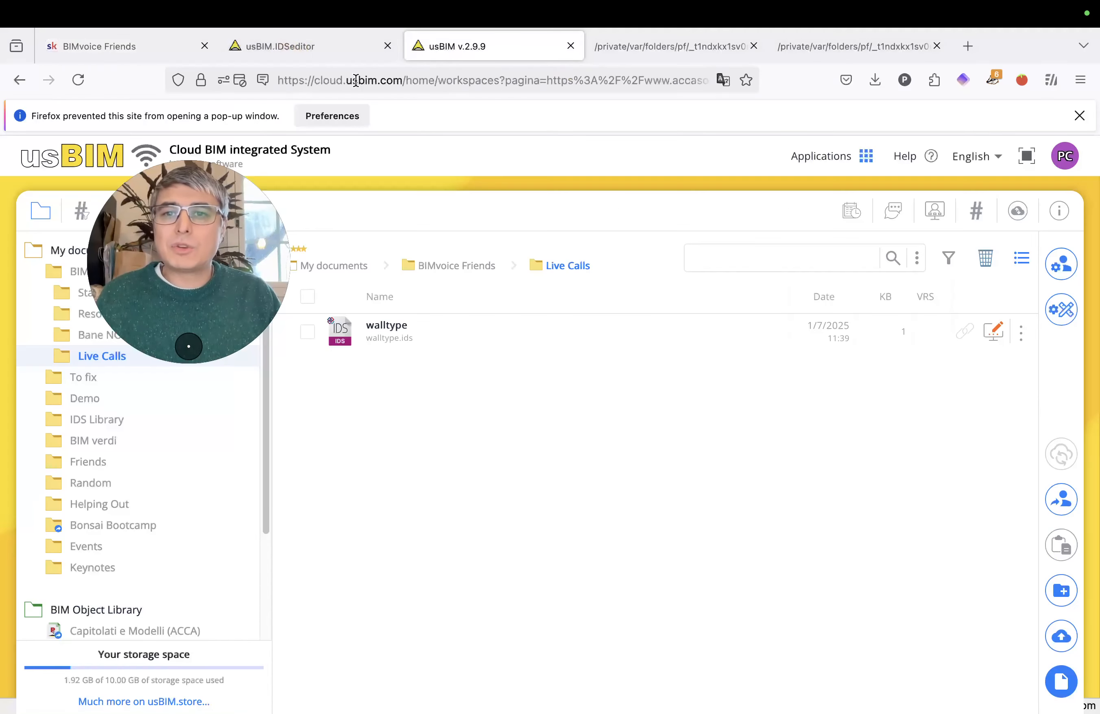
left_click(393, 55)
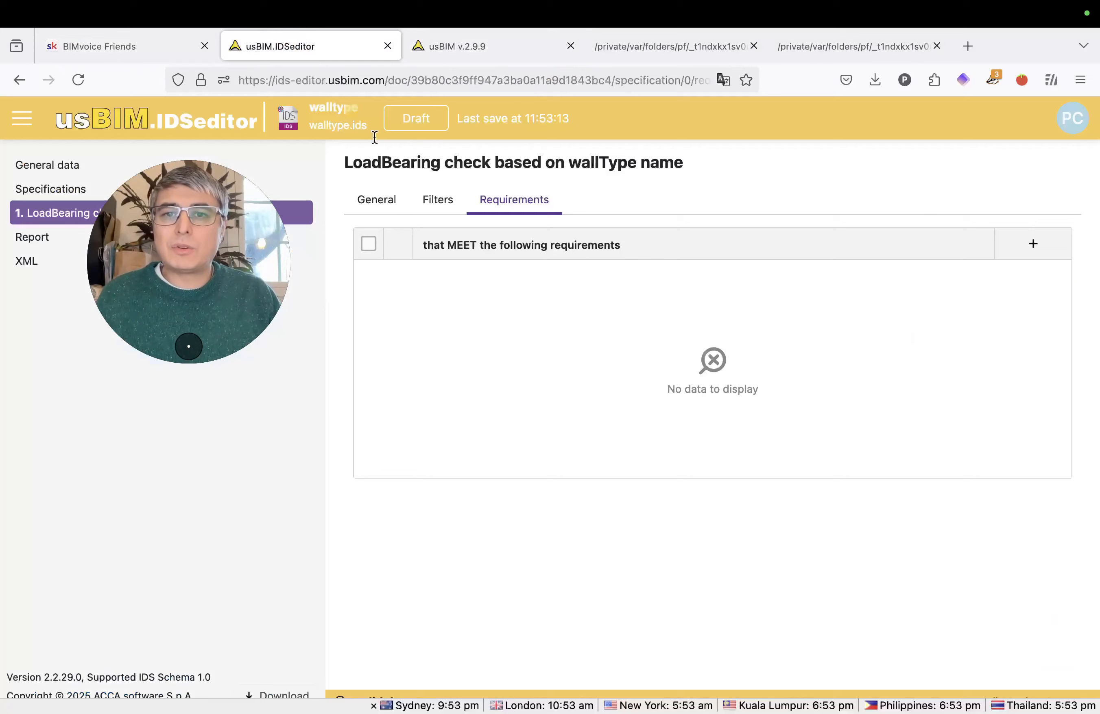
left_click(1033, 244)
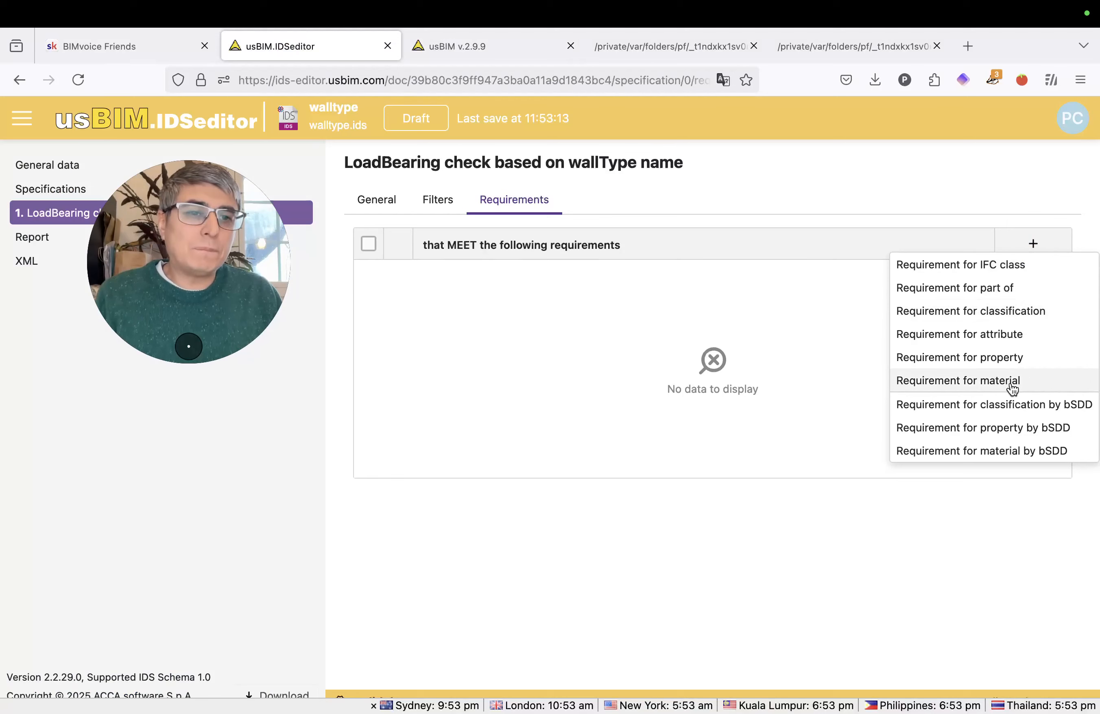
left_click(1011, 366)
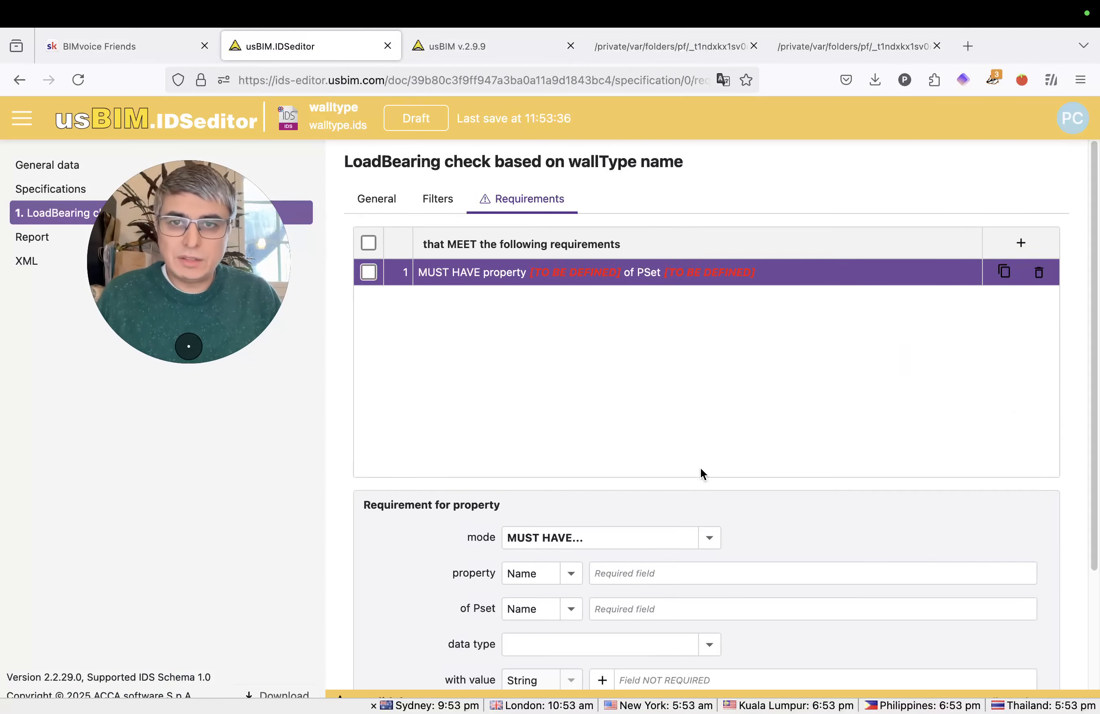
- Examine the wall type and property sets in the forum post's model screenshot, and compare the two IFC Tester reports
key("ctrl+Up")
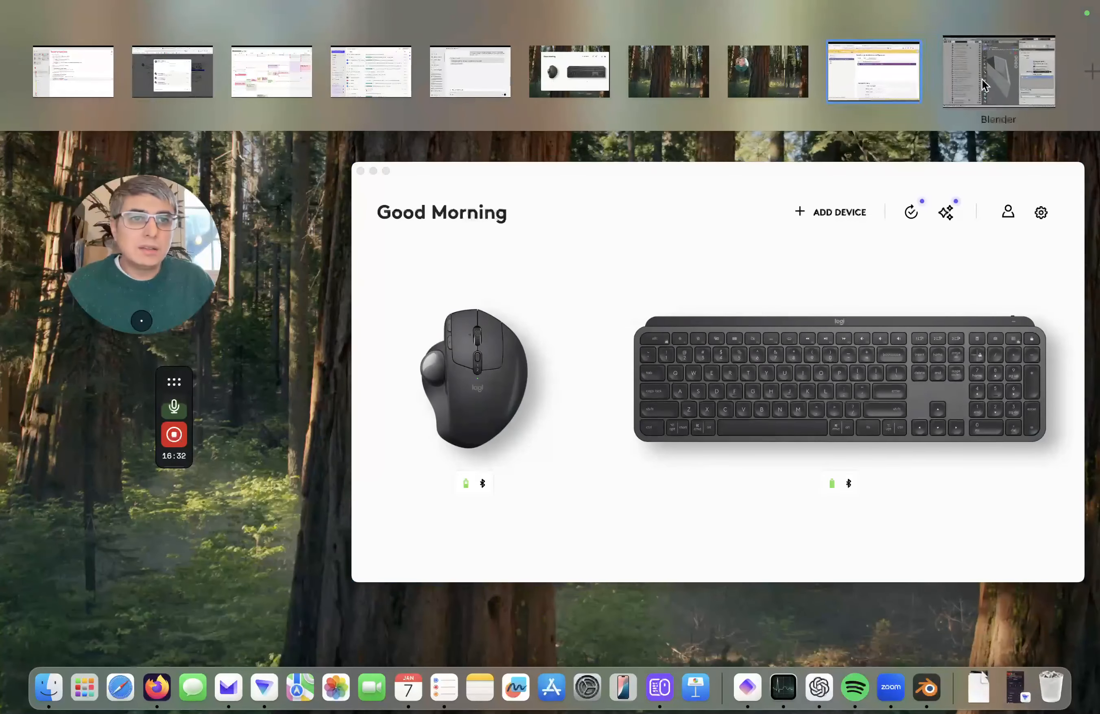
key("ctrl+Up")
left_click(164, 54)
left_click(384, 554)
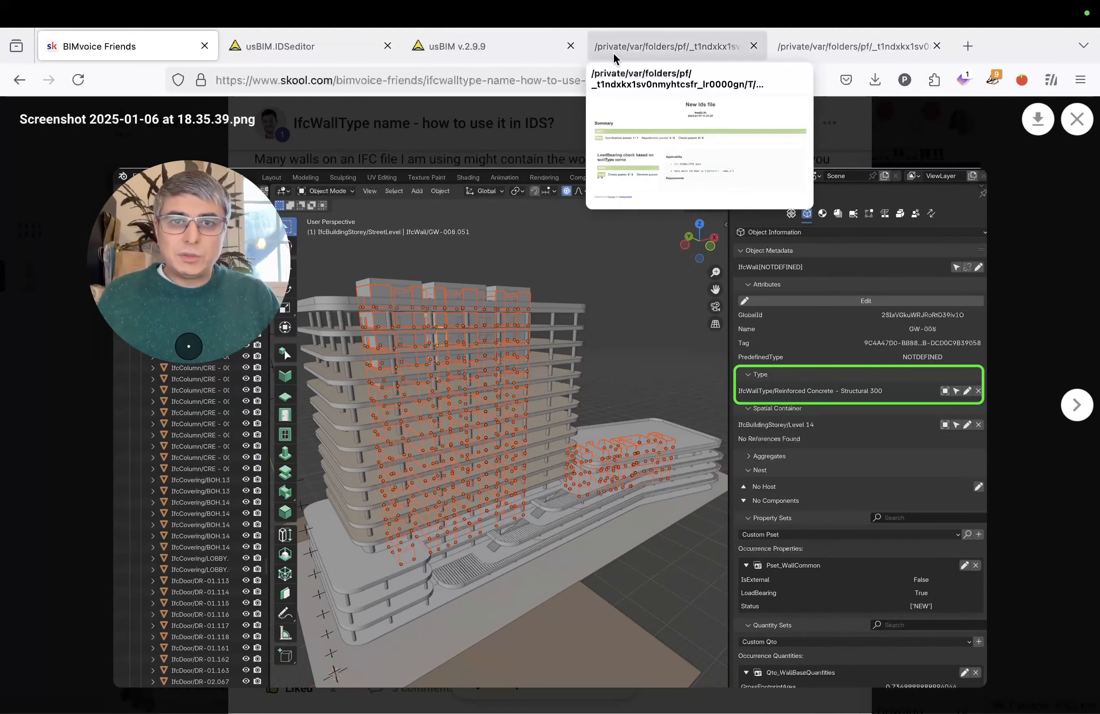
left_click(509, 56)
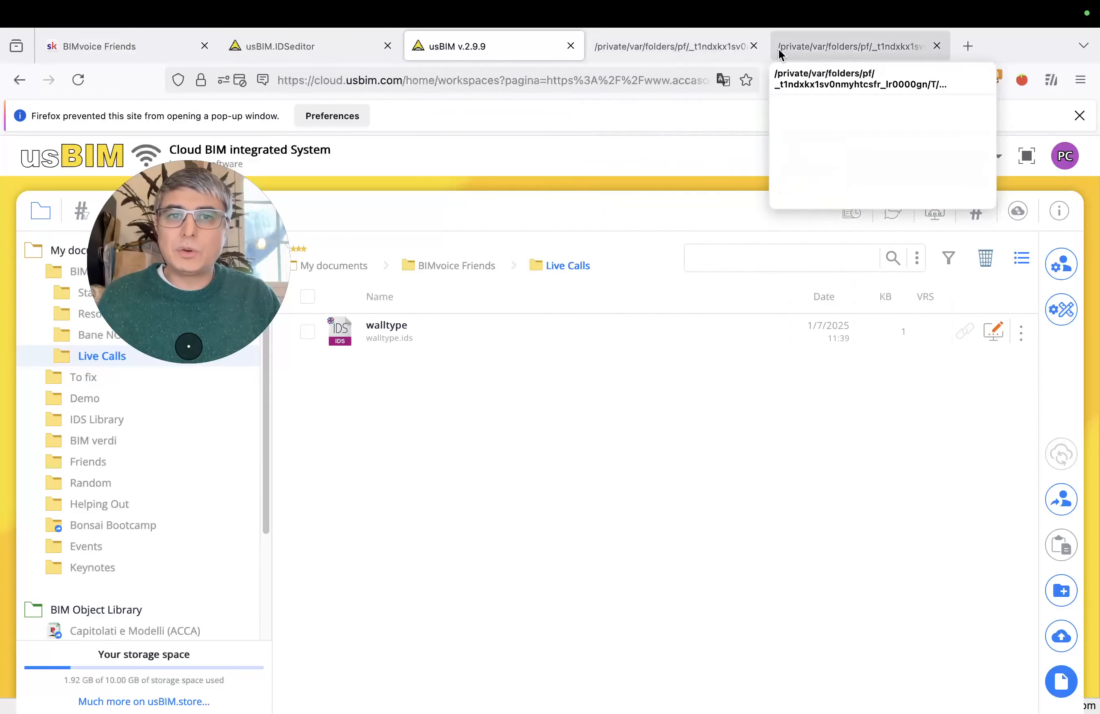
left_click(715, 48)
left_click(848, 43)
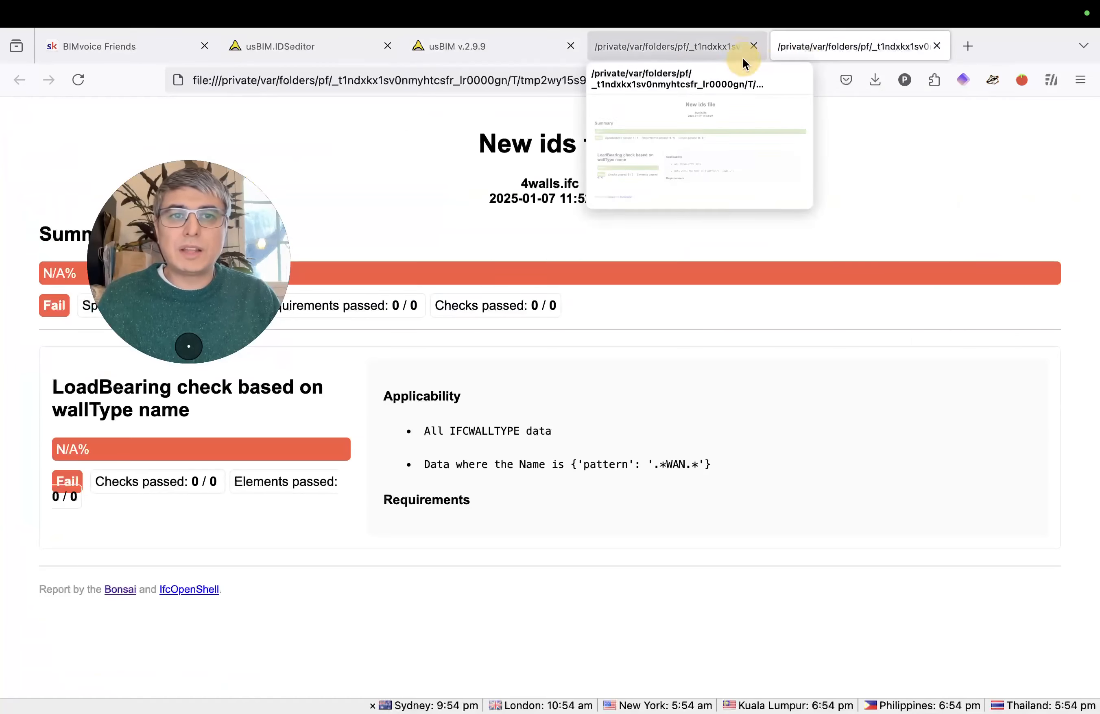
left_click(738, 56)
left_click(809, 54)
left_click(628, 54)
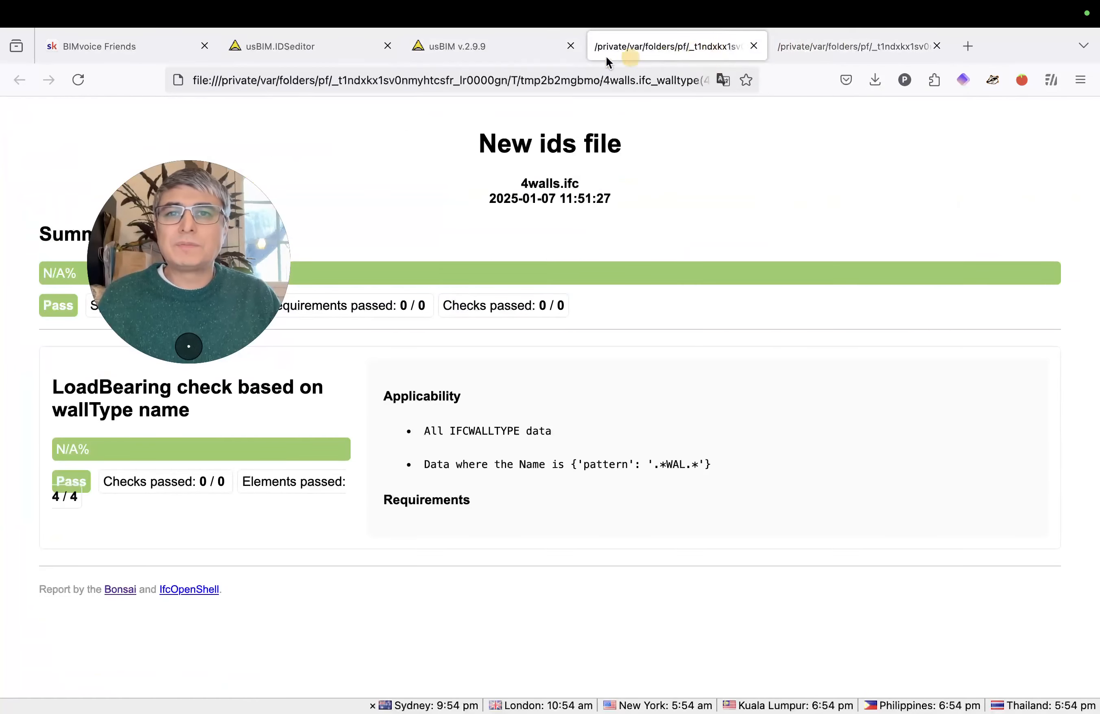
- Return to the IDS editor and set the requirement's property name to LoadBearing
left_click(443, 51)
left_click(321, 53)
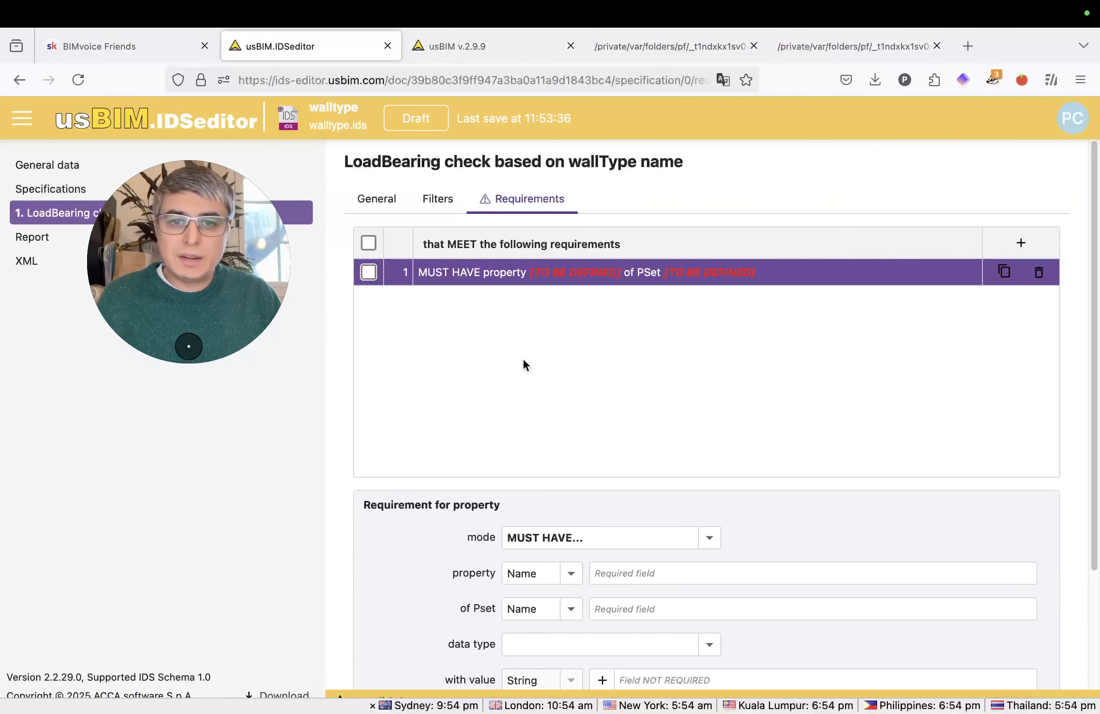
left_click(636, 572)
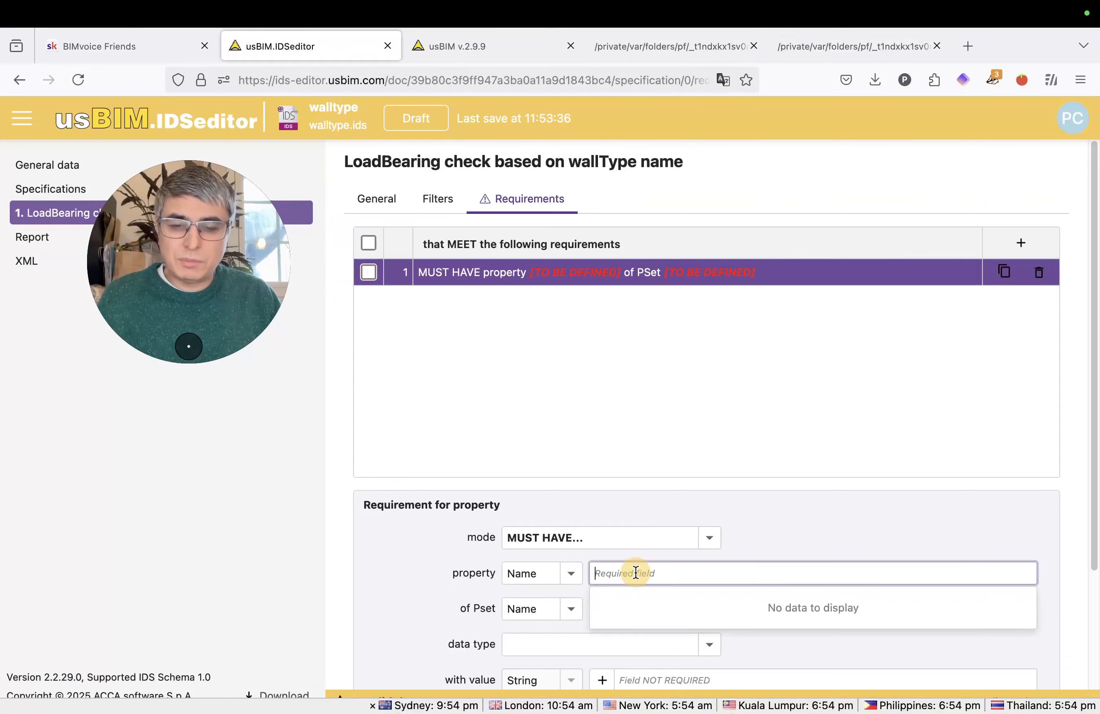
type("Load")
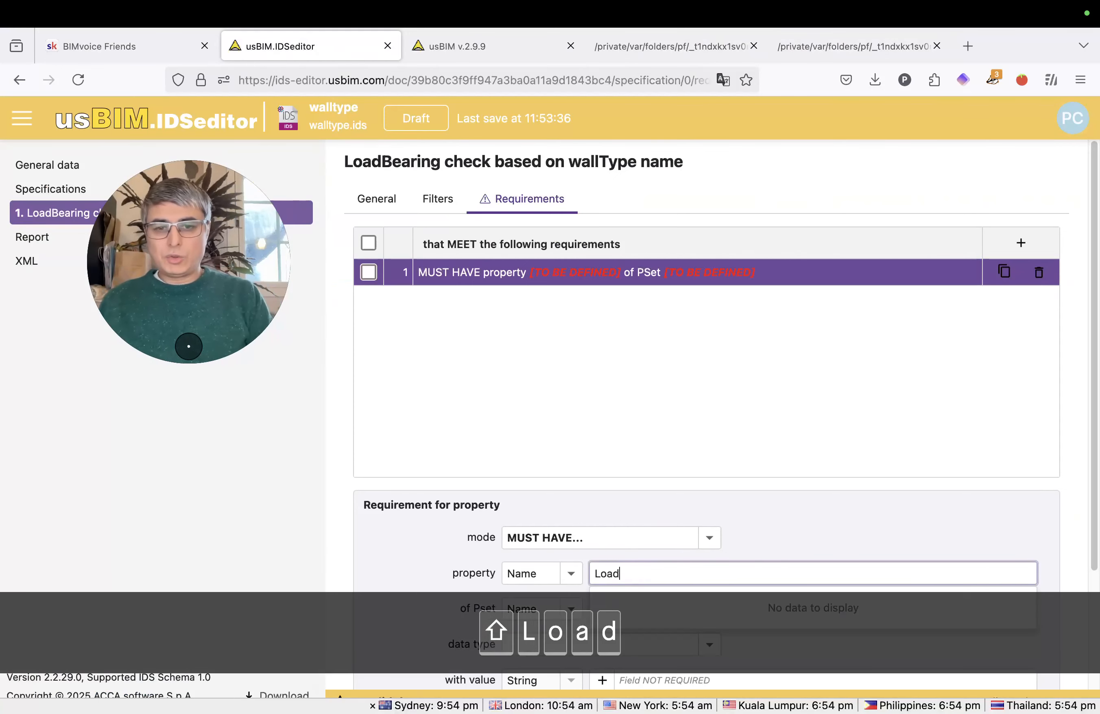
type("Bearing")
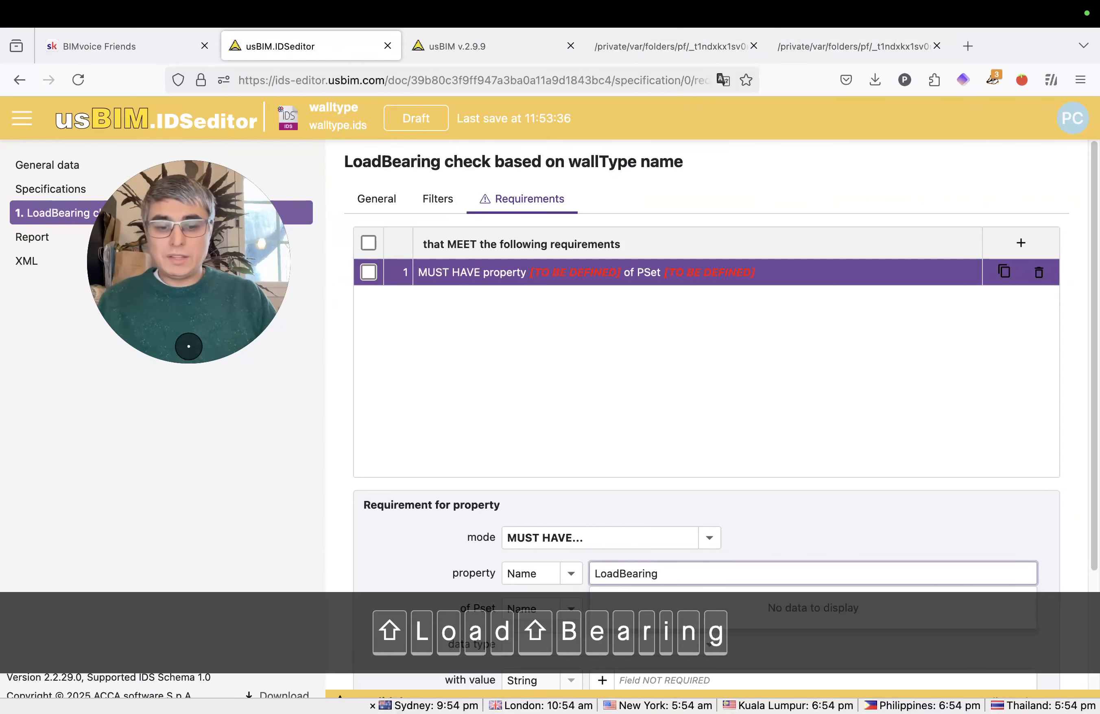
key("Return")
- Set the LoadBearing requirement's property set name to Pset_WallCommon and switch to Bonsai
scroll(682, 566, "down", 1)
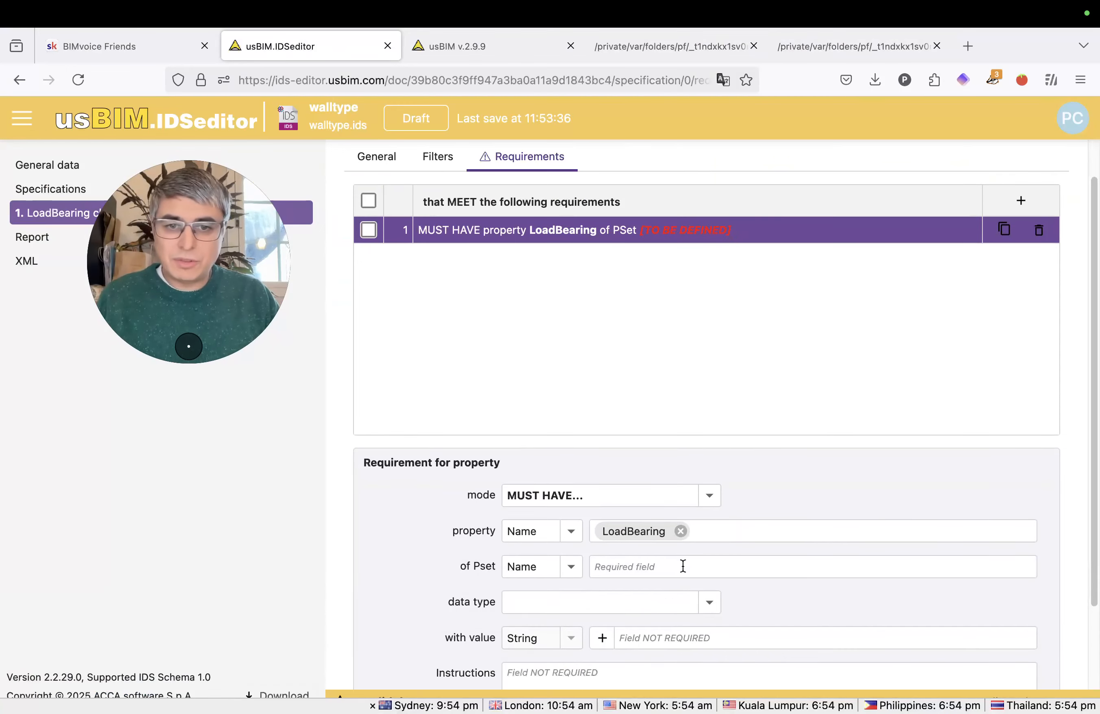
left_click(642, 569)
type("P")
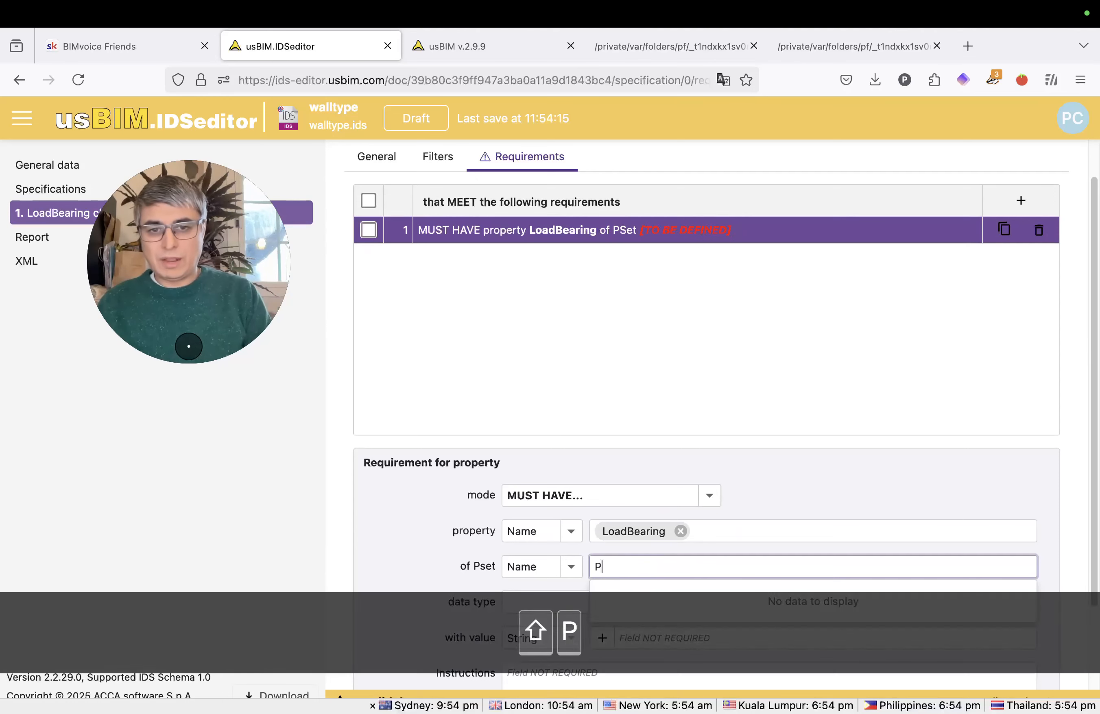
type("set_W")
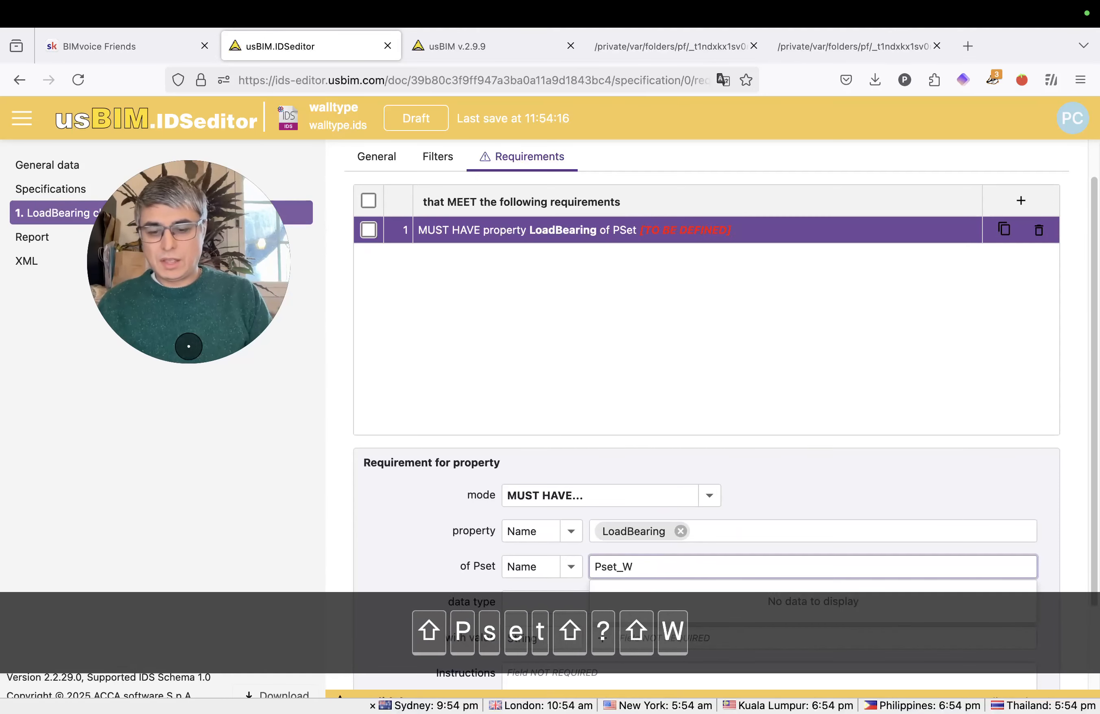
type("allCo")
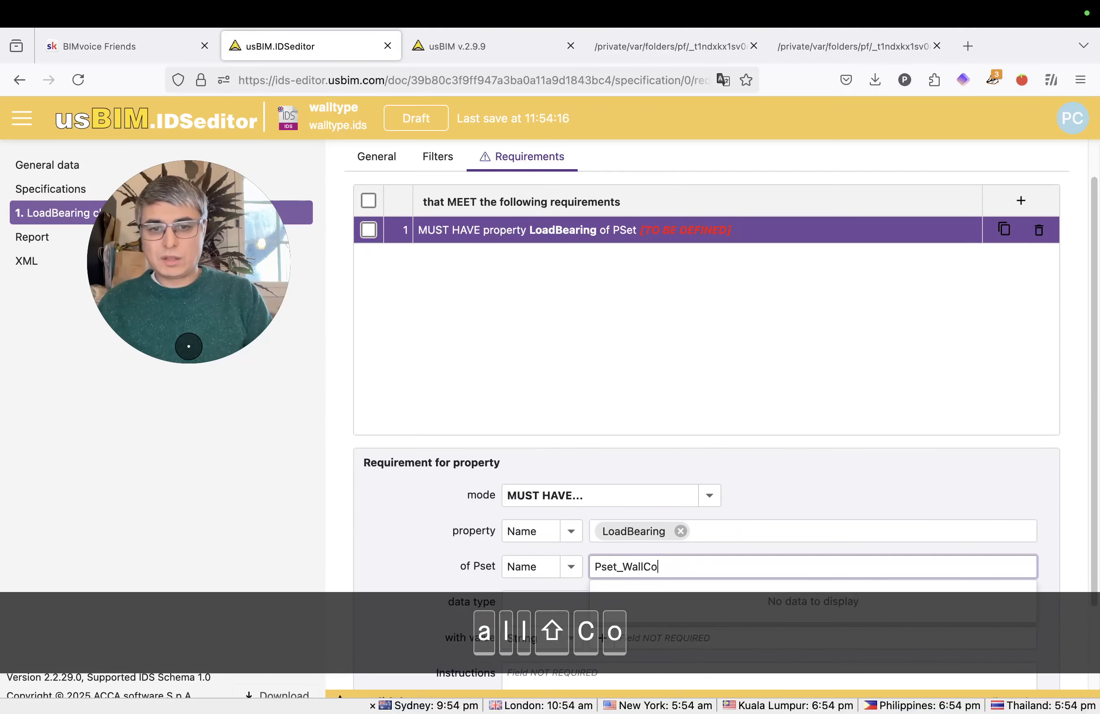
type("mmon")
key("Return")
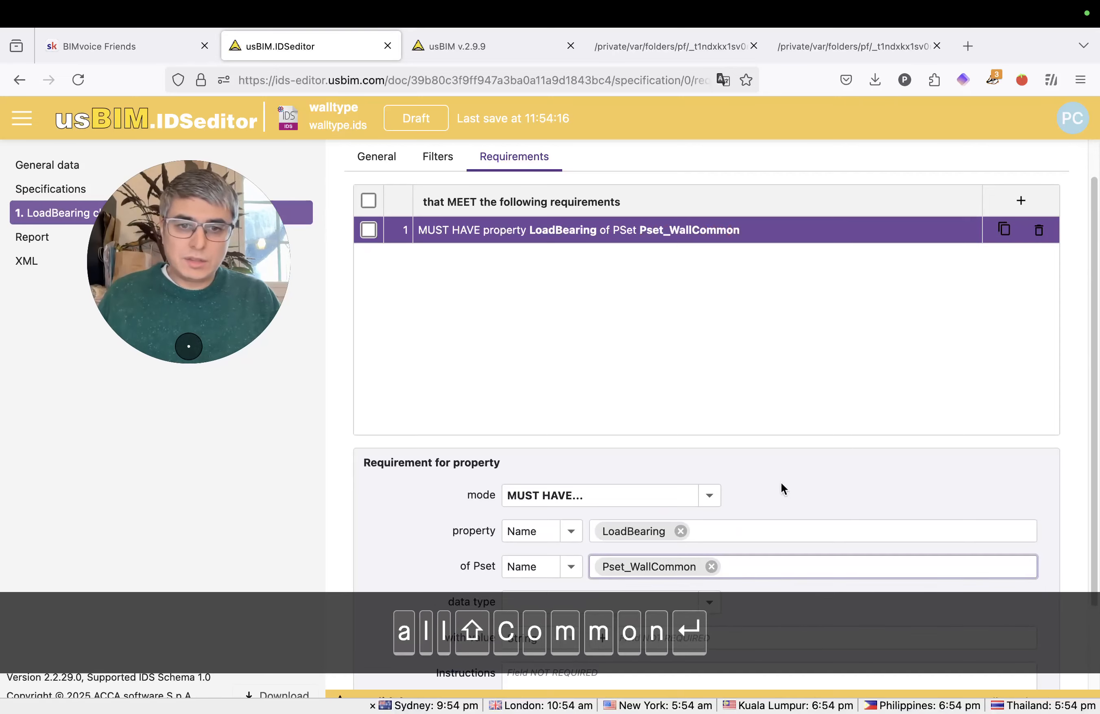
key("ctrl+Left")
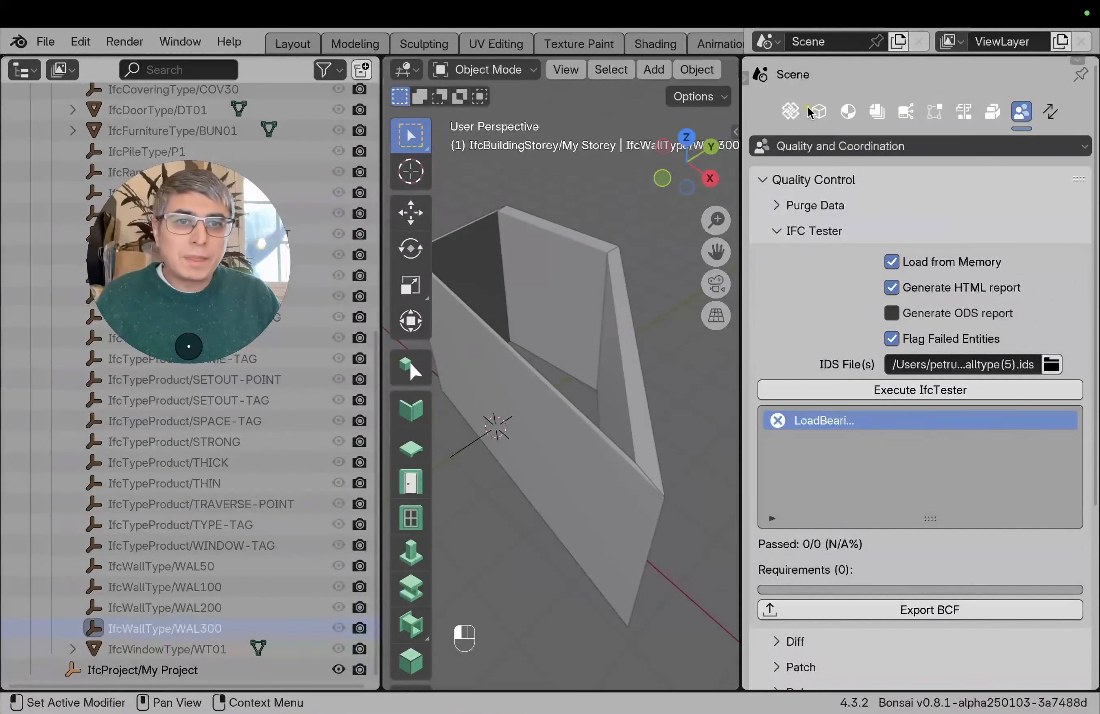
- Check the WAL300 wall type's object information and property sets, and switch to the browser to compare the forum post's model screenshot
left_click(818, 113)
scroll(877, 418, "down", 1)
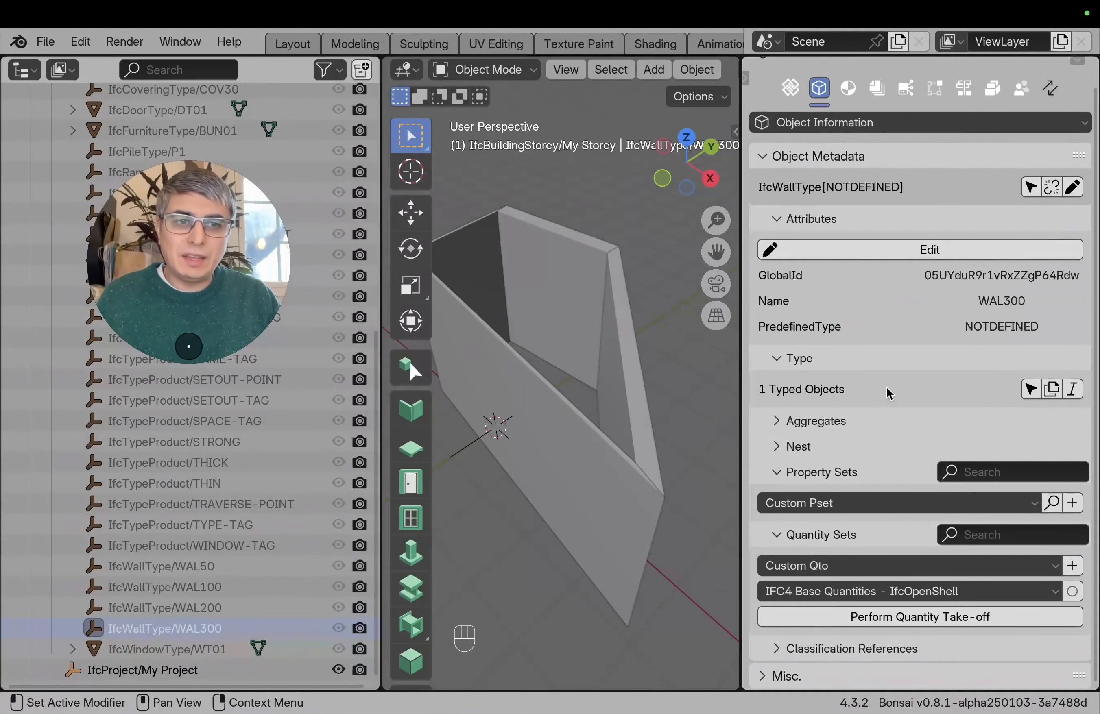
key("ctrl+Up")
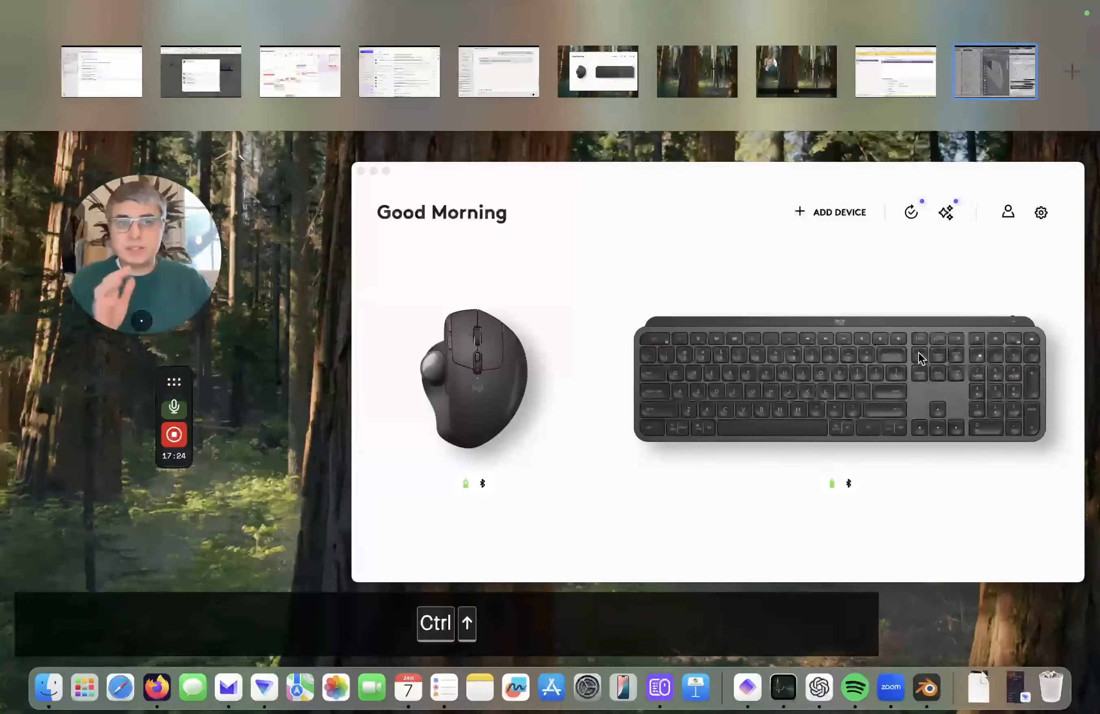
left_click(904, 79)
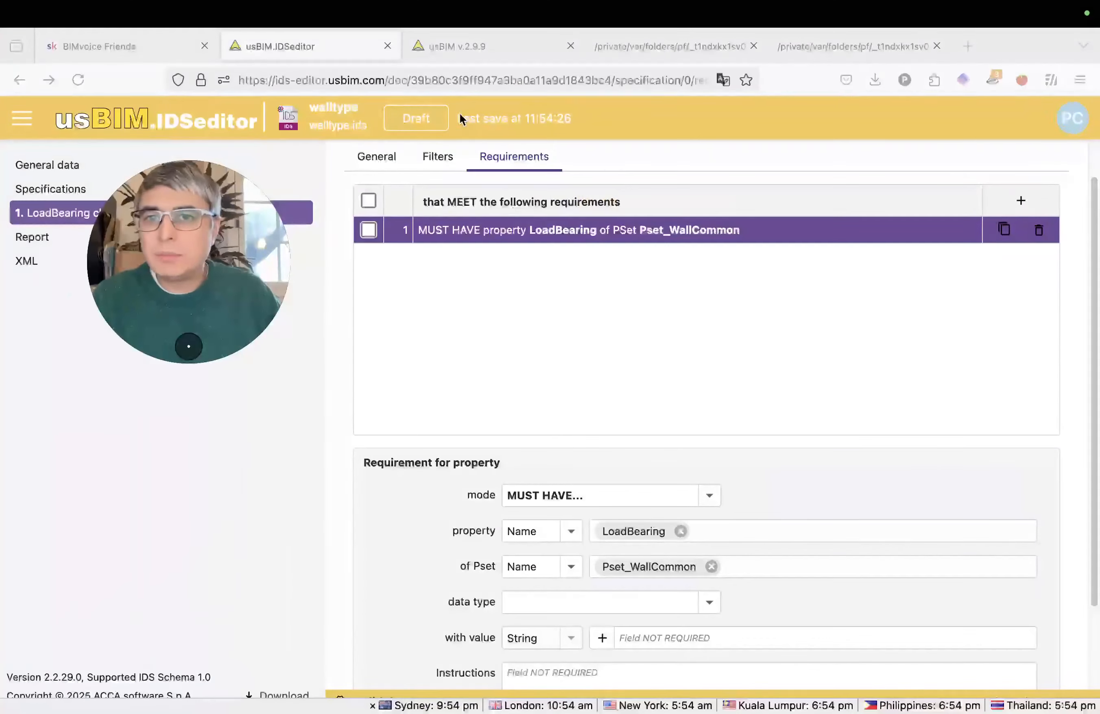
left_click(152, 53)
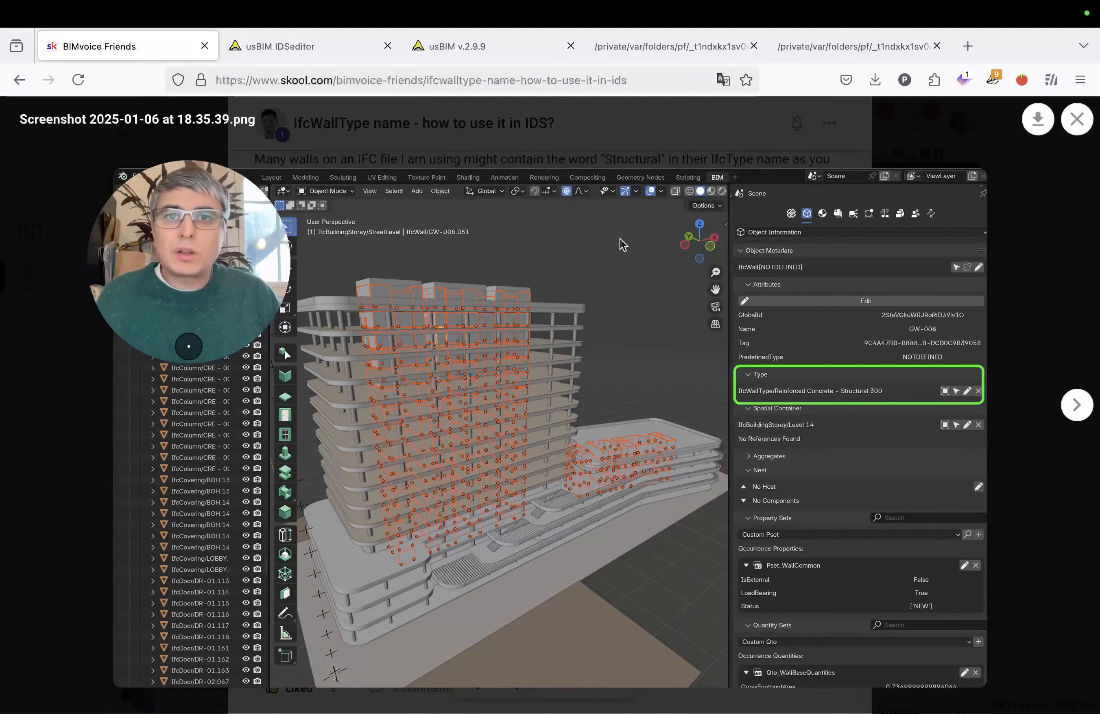
- Return to the IDS editor and download the walltype IDS file
left_click(500, 46)
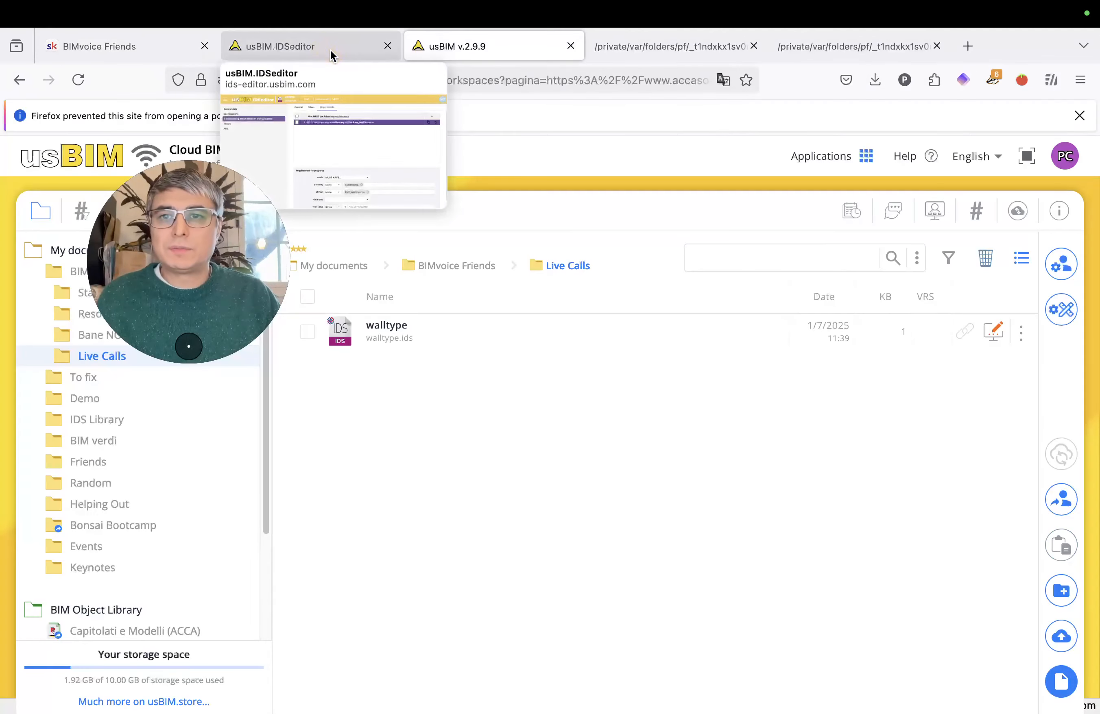
left_click(331, 56)
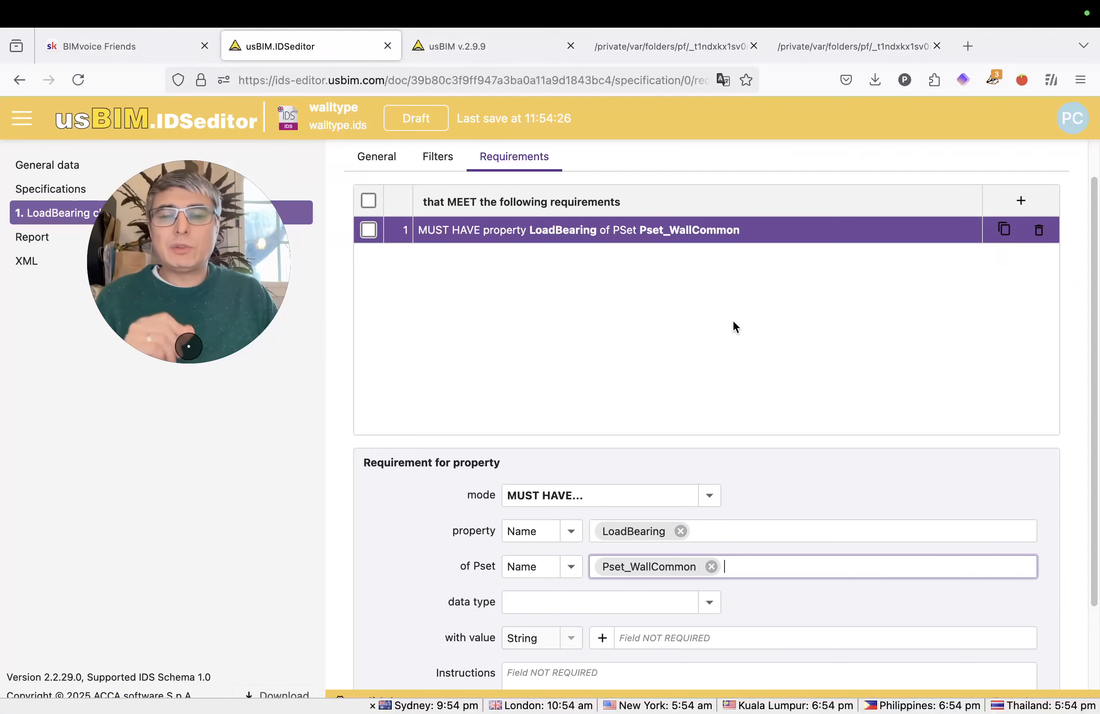
left_click(281, 695)
left_click(232, 702)
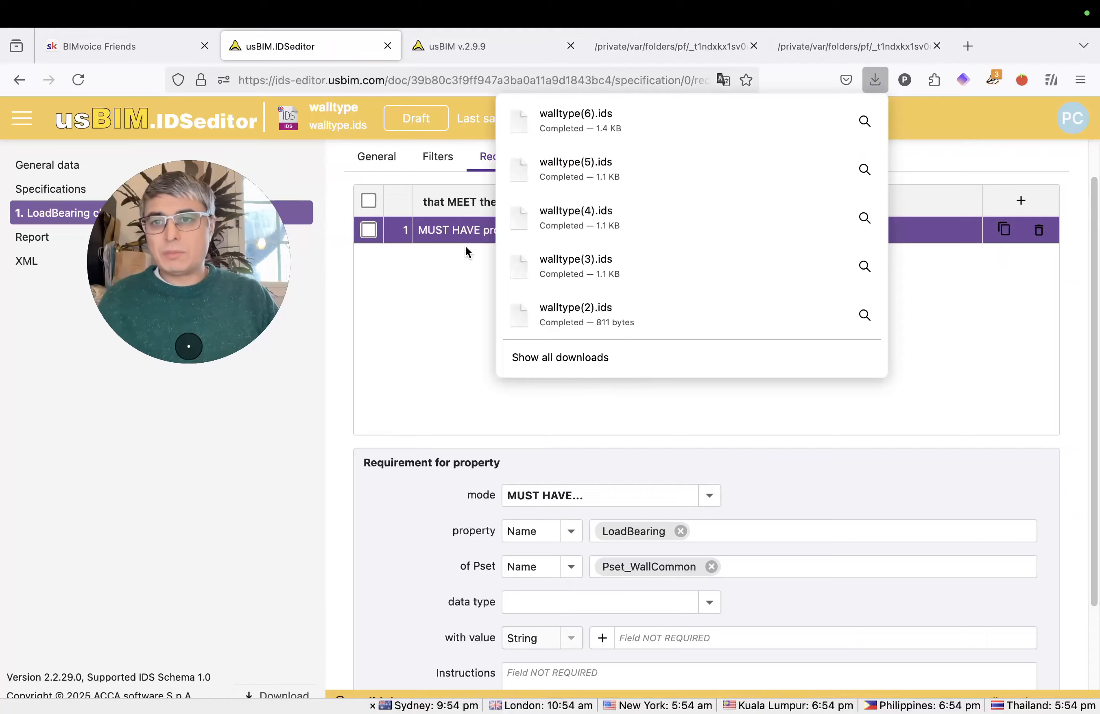
- Switch to Blender, load walltype(6).ids into the IFC Tester and execute the check
key("ctrl+Right")
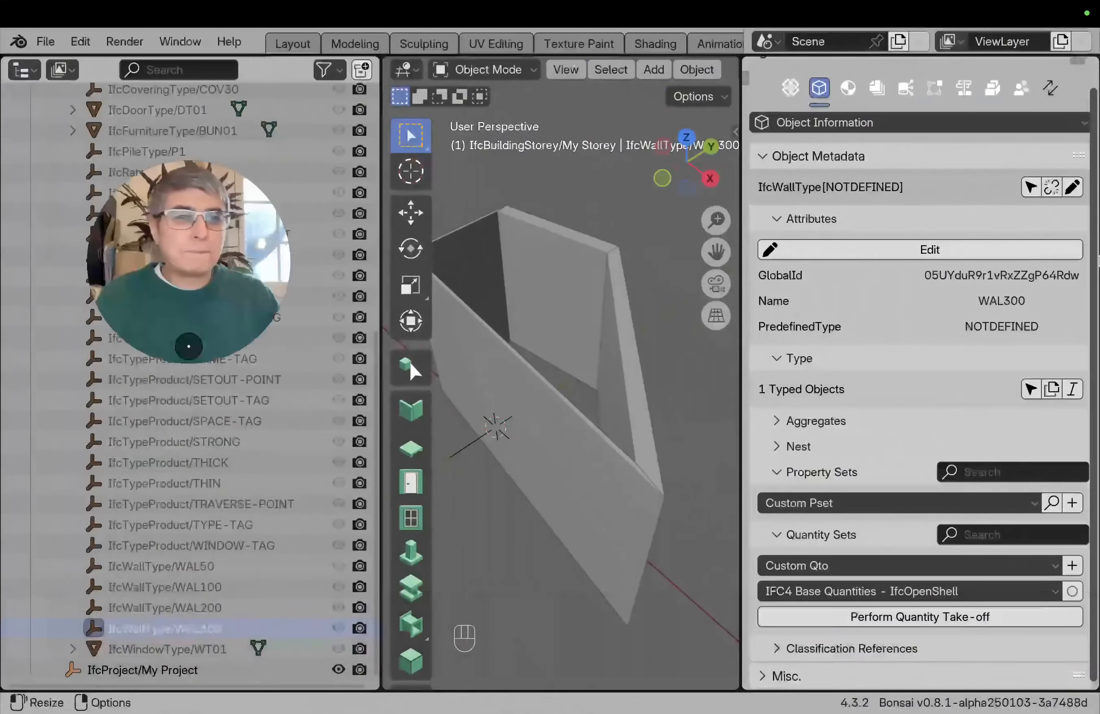
left_click(1021, 87)
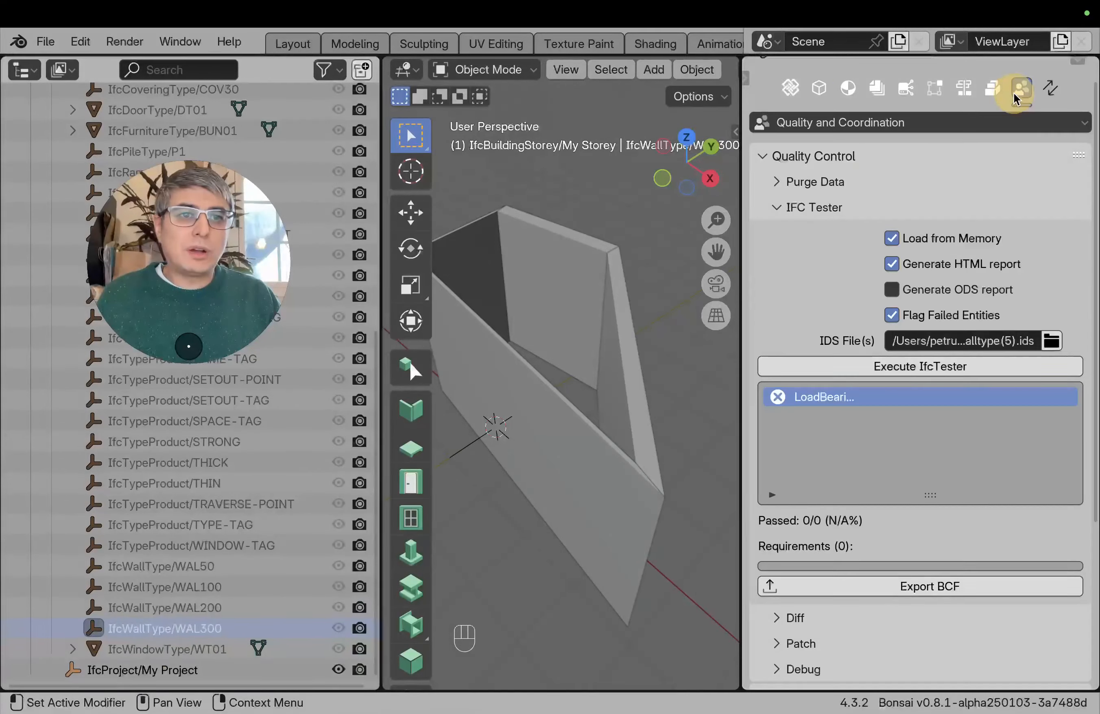
left_click(1051, 340)
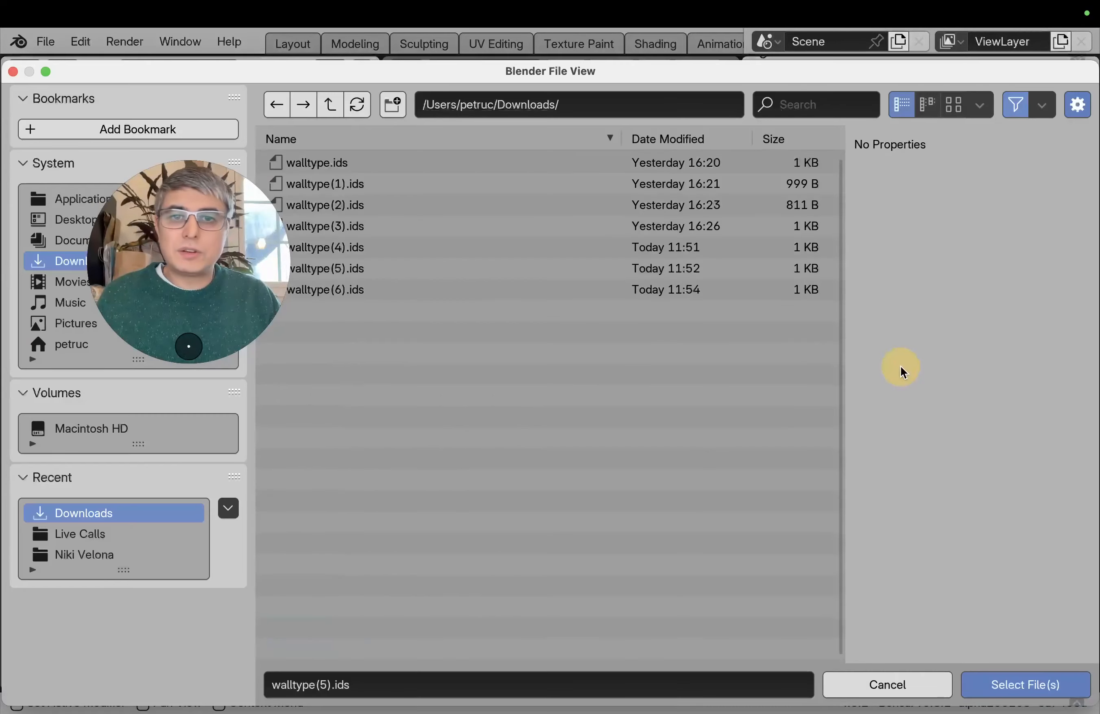
left_click(430, 294)
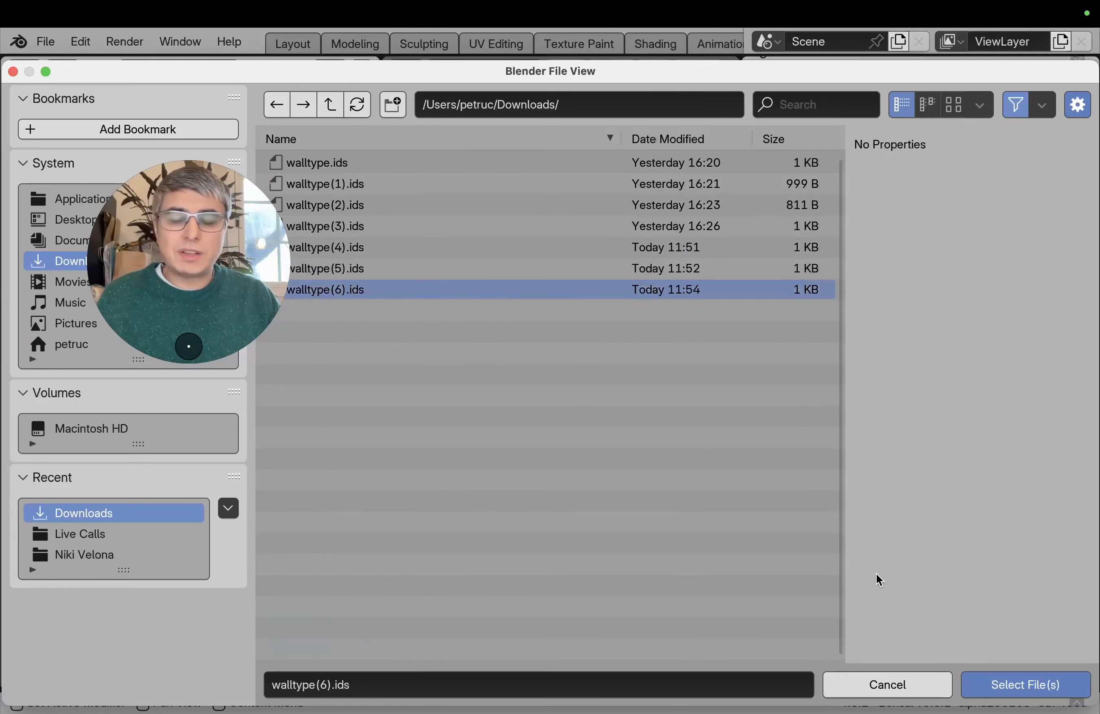
left_click(994, 685)
left_click(922, 401)
left_click(920, 366)
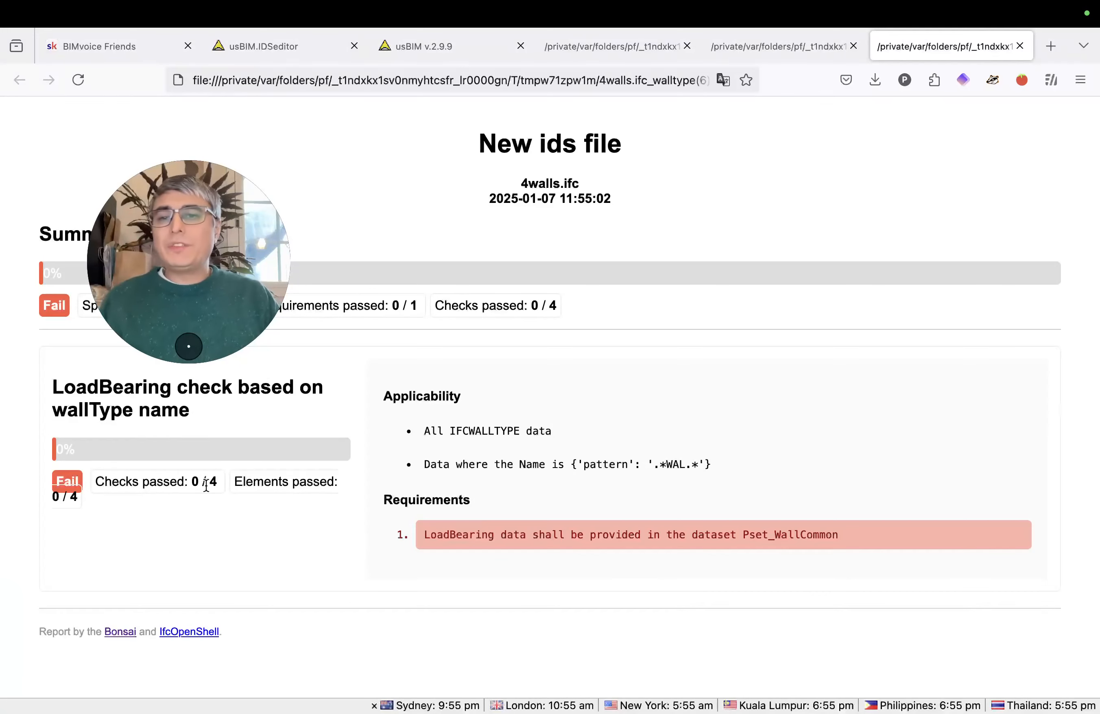
- Examine the report's check counts, the name pattern and the wall types listed under the LoadBearing requirement
left_click(218, 482)
left_click_drag(207, 498, 109, 509)
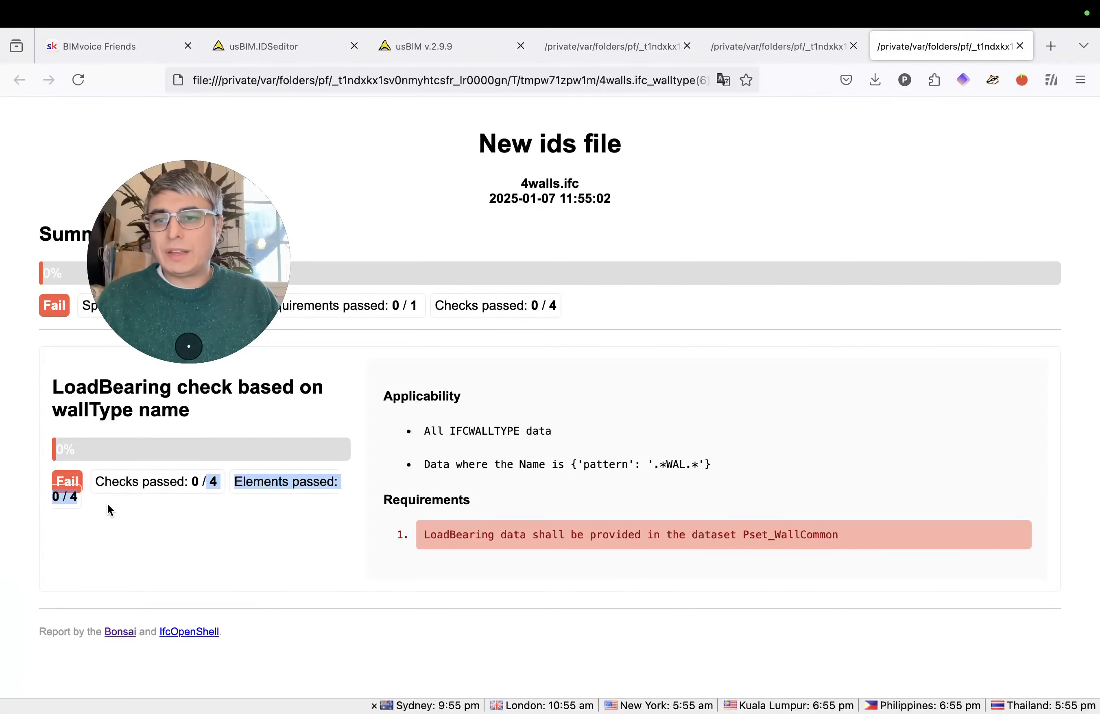
left_click(311, 500)
left_click(702, 534)
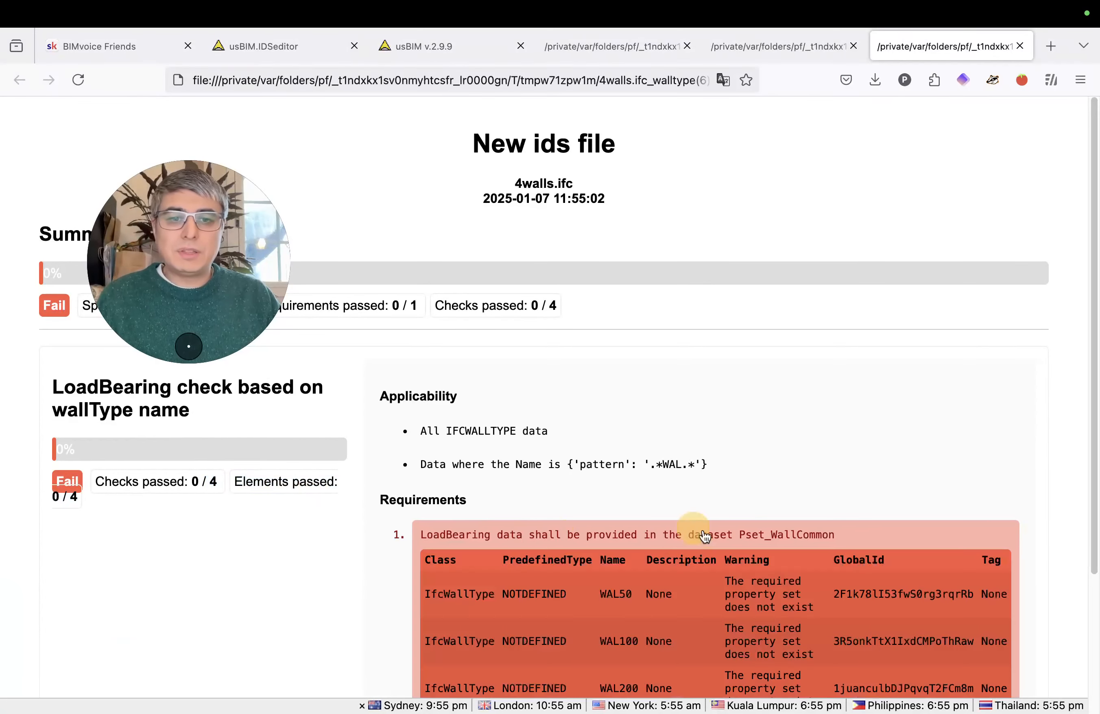
scroll(685, 509, "down", 5)
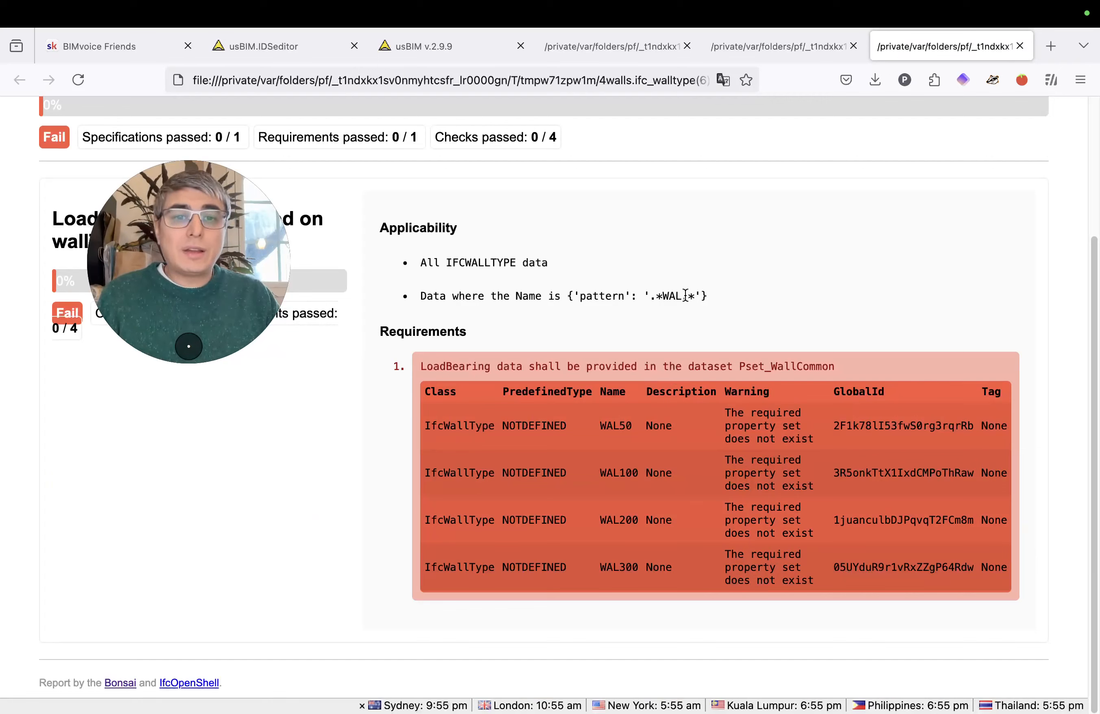
mouse_move(685, 295)
left_mouse_down()
mouse_move(649, 293)
mouse_move(665, 292)
left_mouse_up()
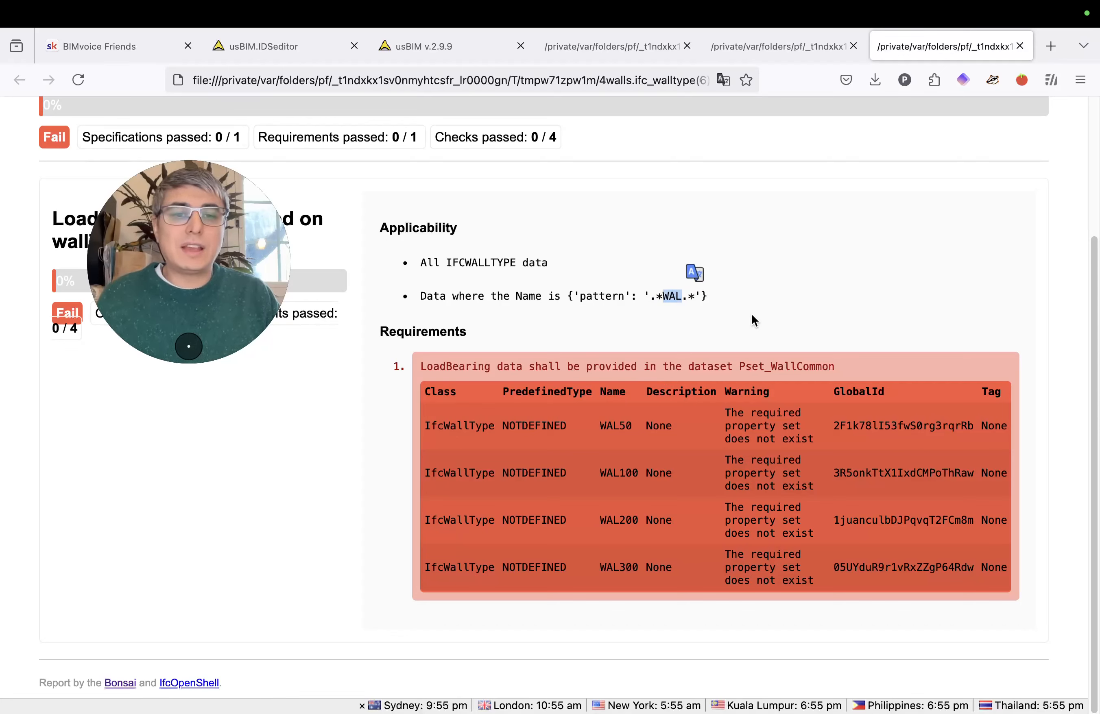
left_click(799, 407)
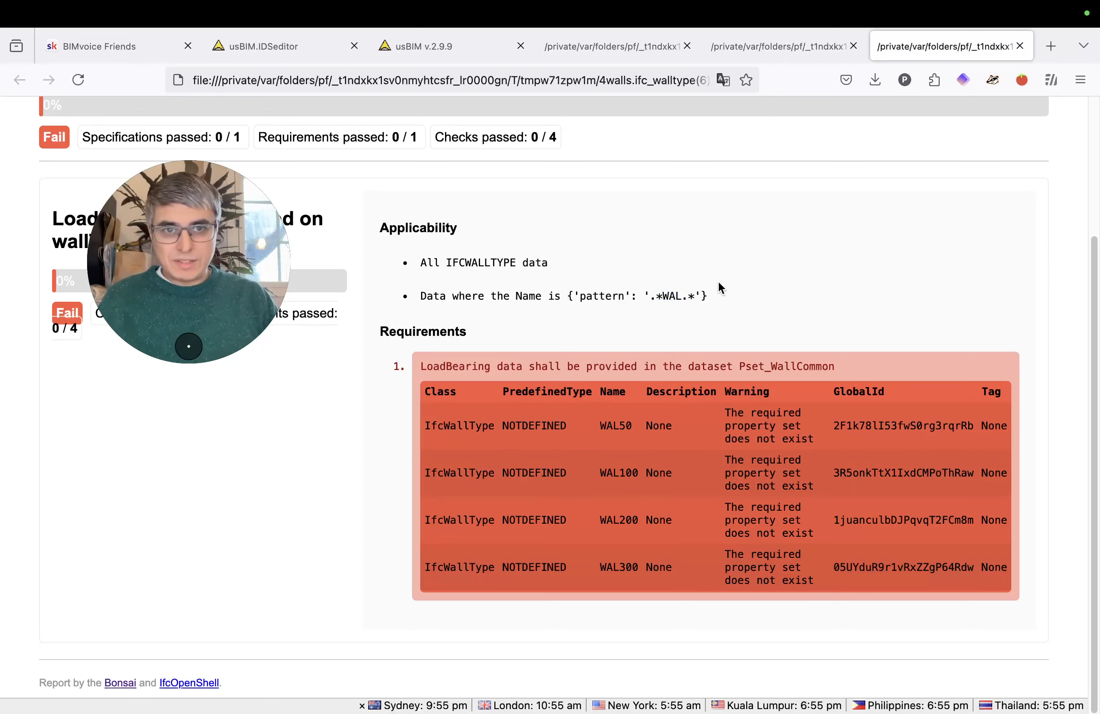
- Switch back to Blender and add the Pset_WallCommon property set to the long front wall
key("ctrl+Up")
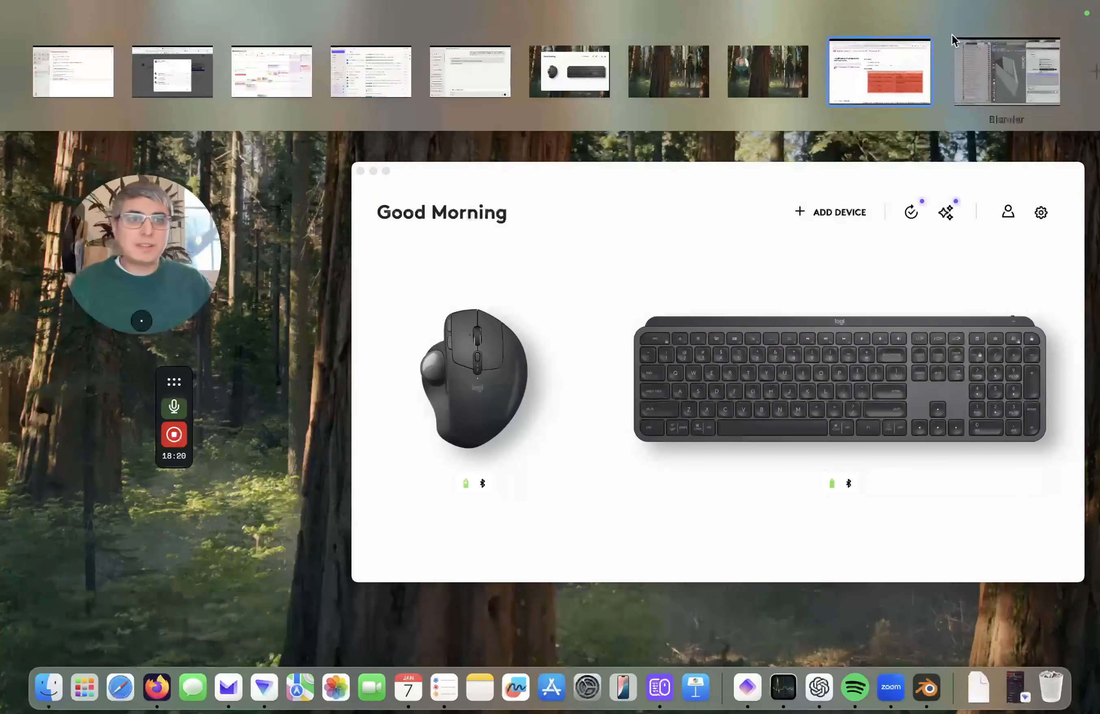
left_click(953, 42)
left_click(560, 437)
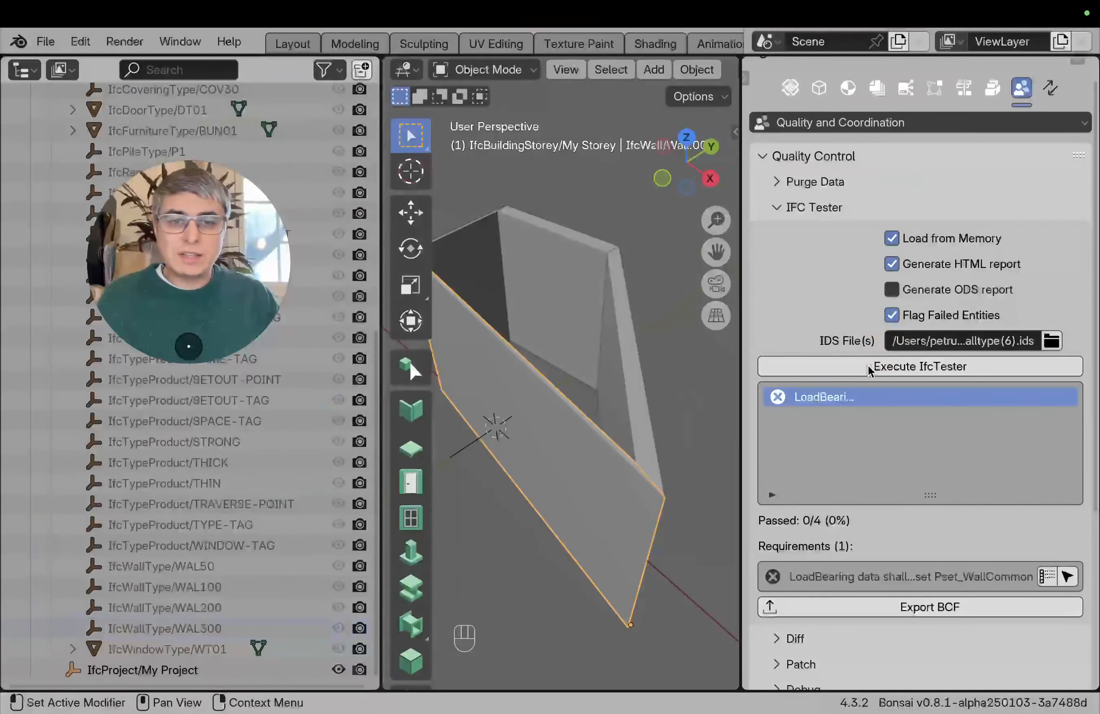
left_click(819, 89)
scroll(904, 417, "up", 1)
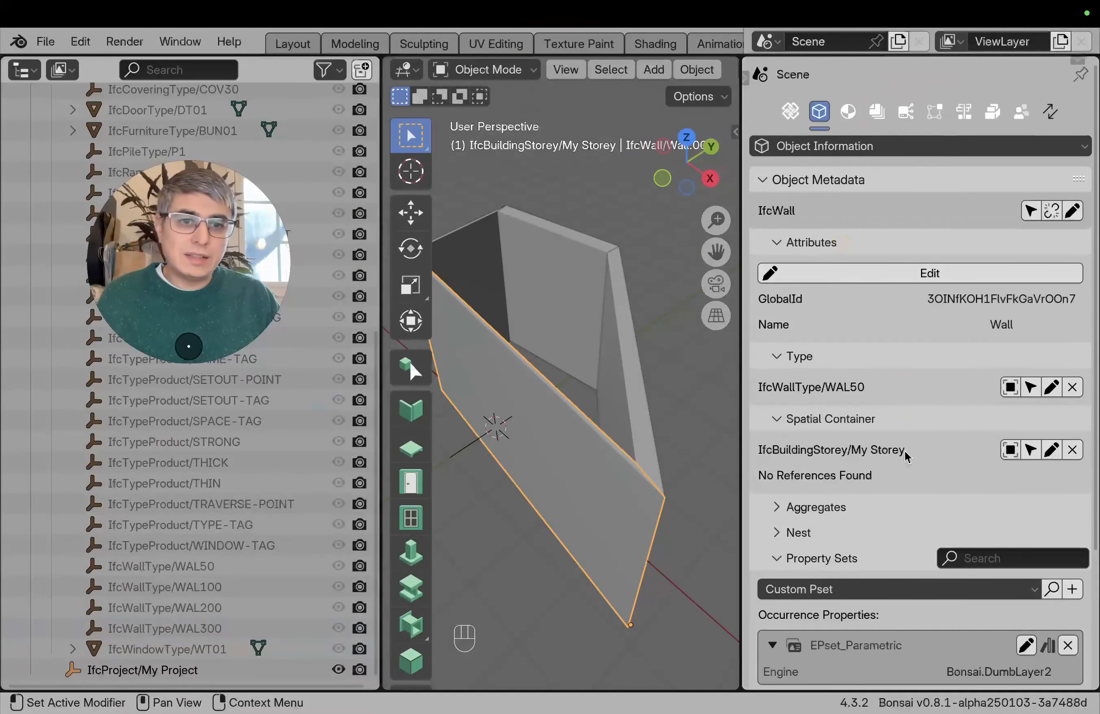
scroll(895, 510, "down", 5)
left_click(978, 418)
left_click(978, 418)
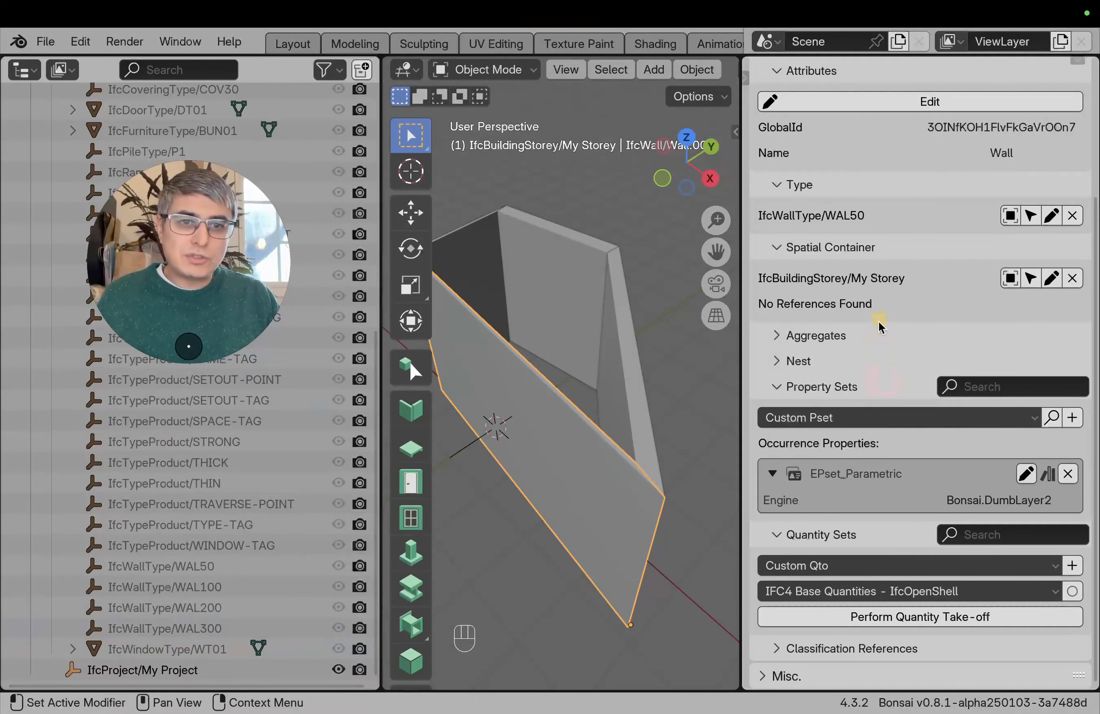
left_click(979, 418)
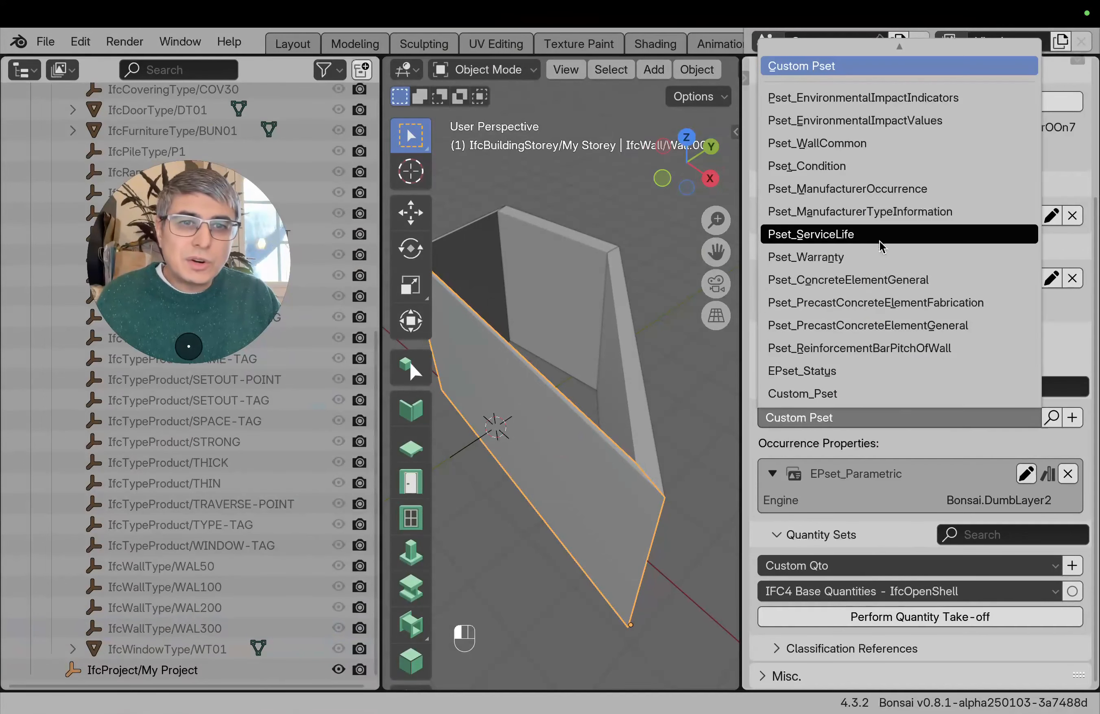
left_click(871, 149)
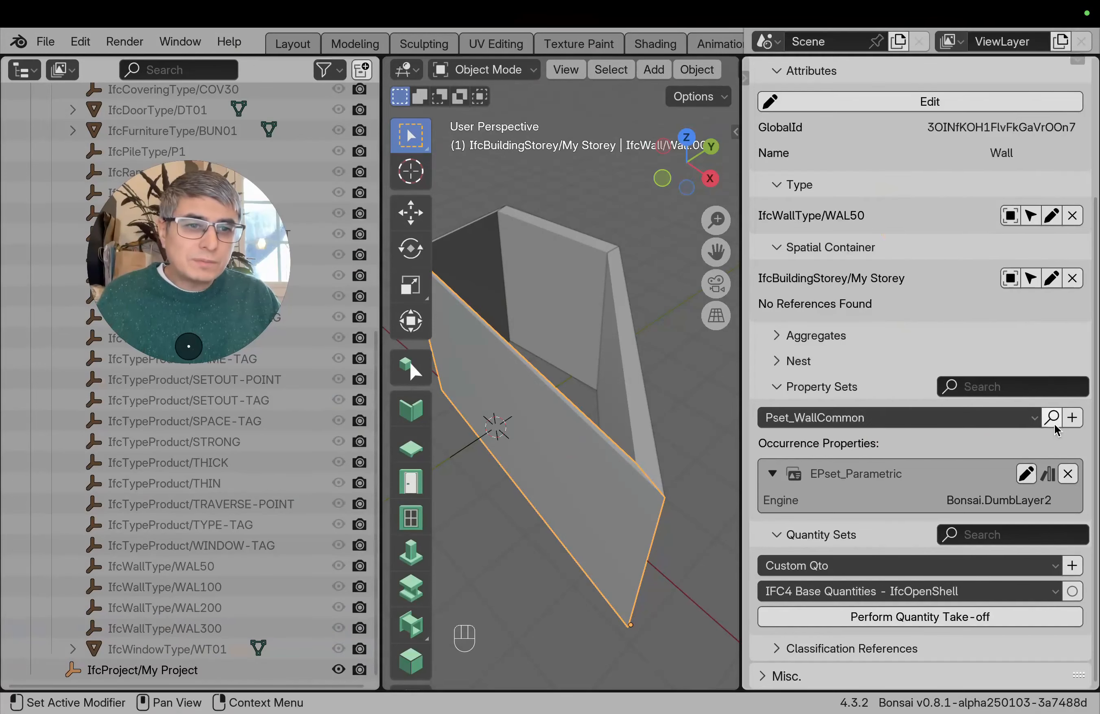
left_click(1072, 417)
- Enable LoadBearing in the front wall's Pset_WallCommon and save the property set
scroll(925, 459, "up", 2)
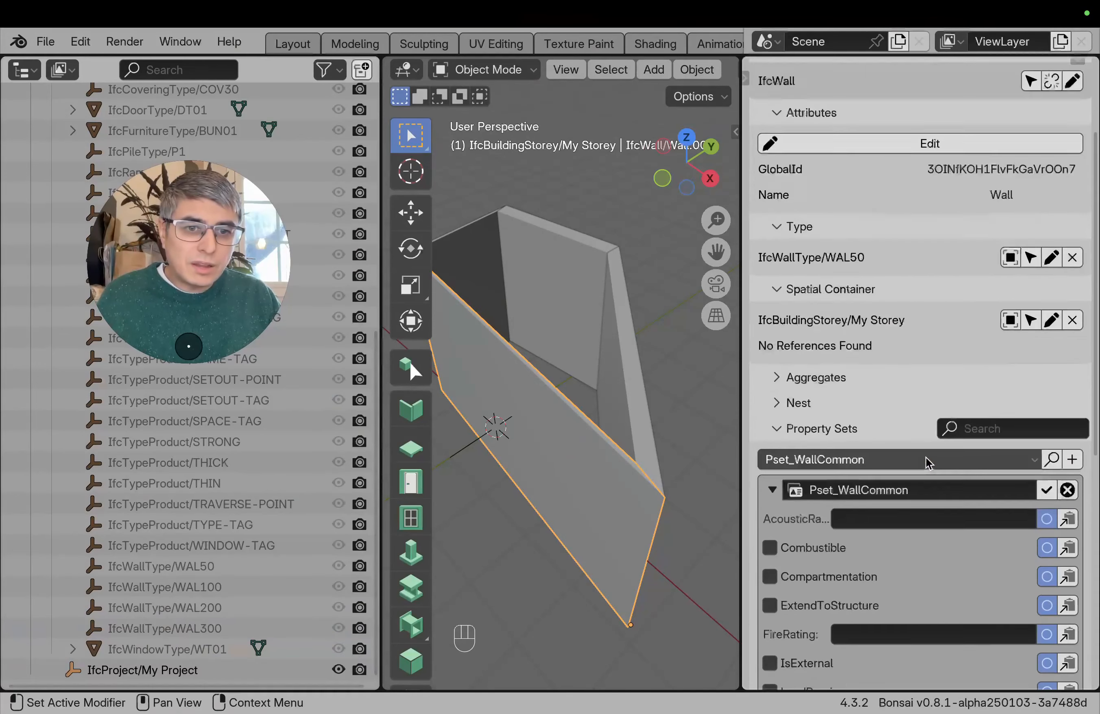
scroll(925, 459, "down", 6)
left_click(810, 566)
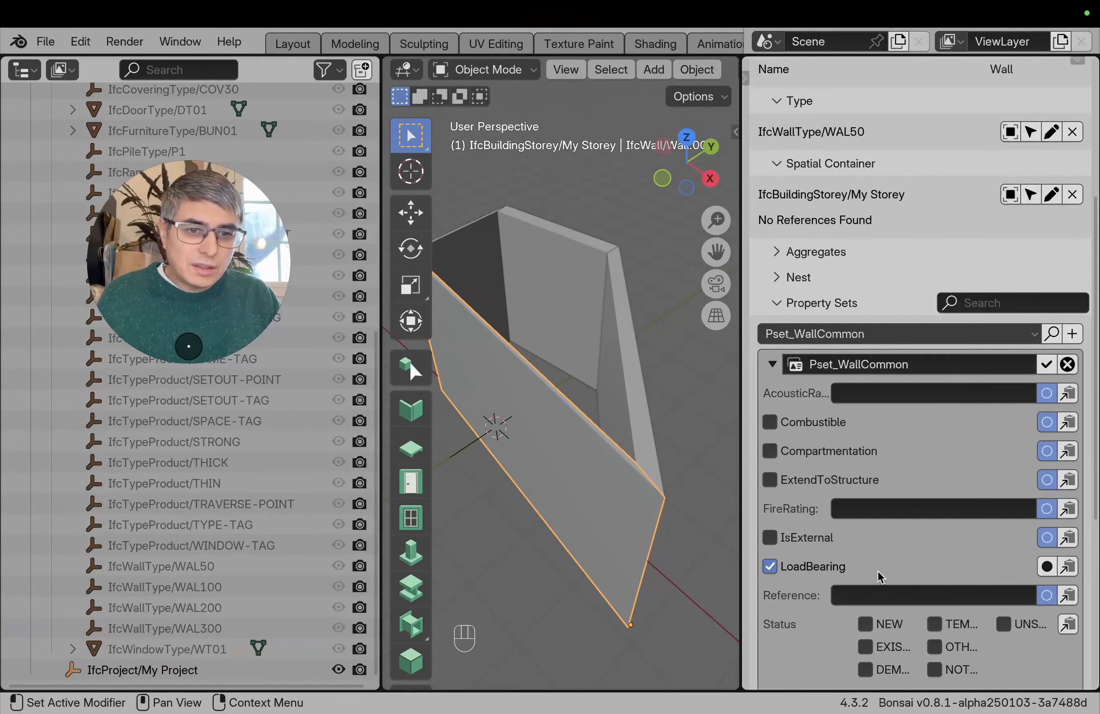
scroll(880, 576, "down", 4)
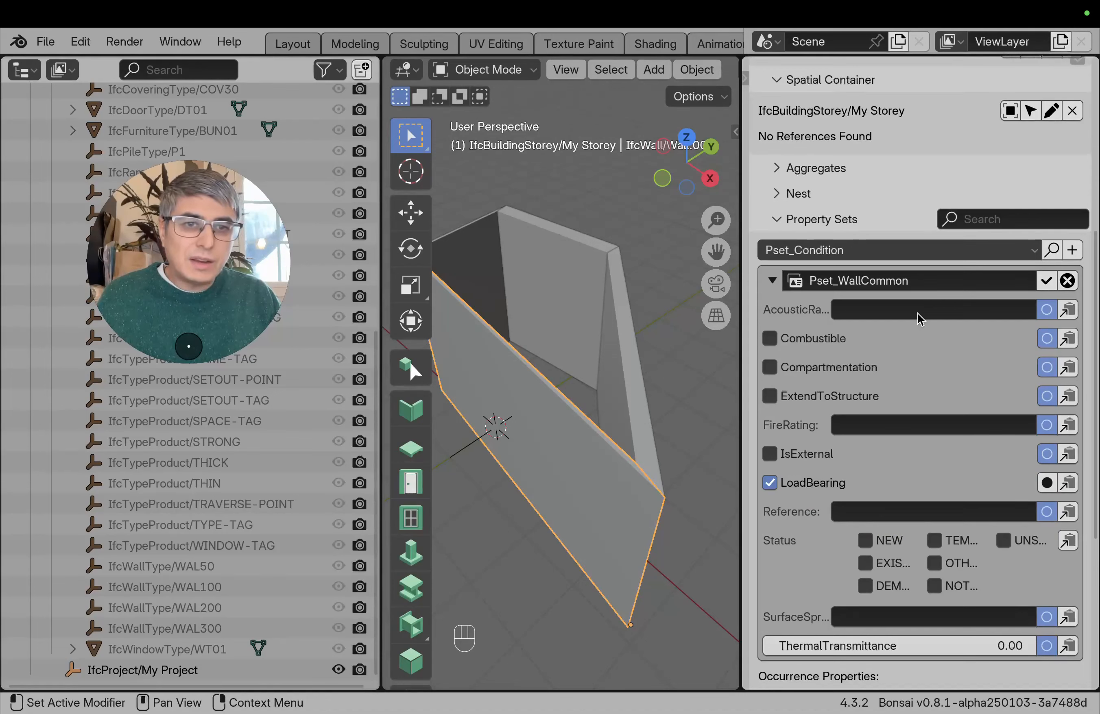
left_click(1046, 281)
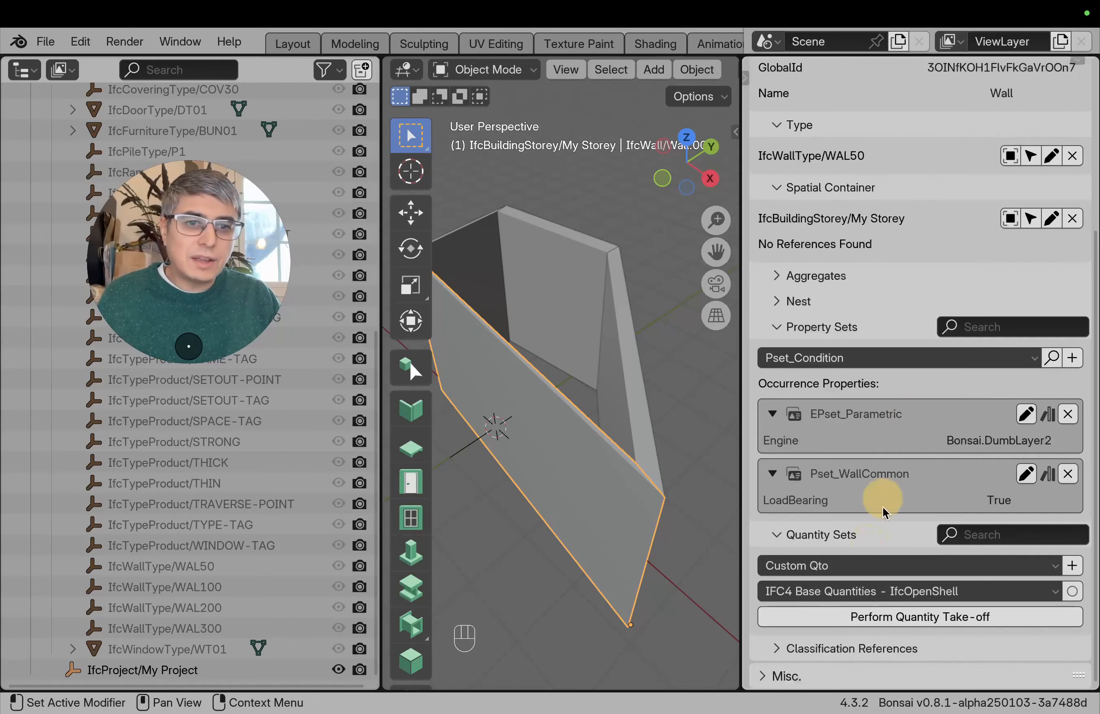
- Compare the types and property sets of the individual walls in the model, ending on the front wall
left_click(695, 398)
left_click(602, 471)
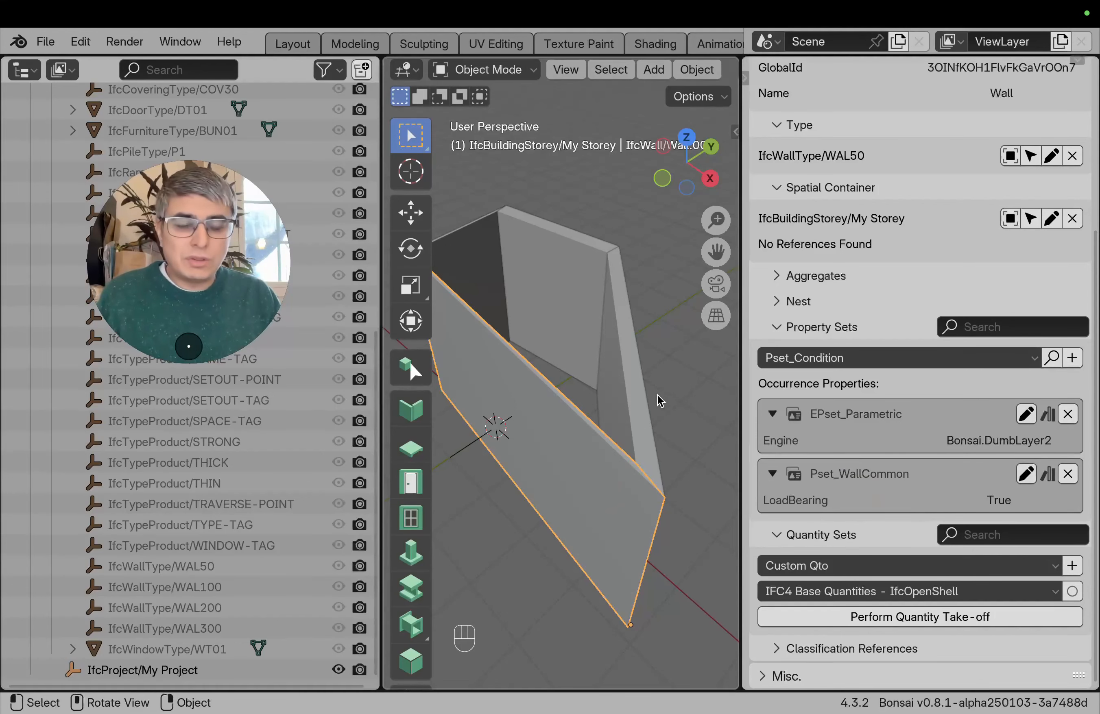
left_click(642, 387)
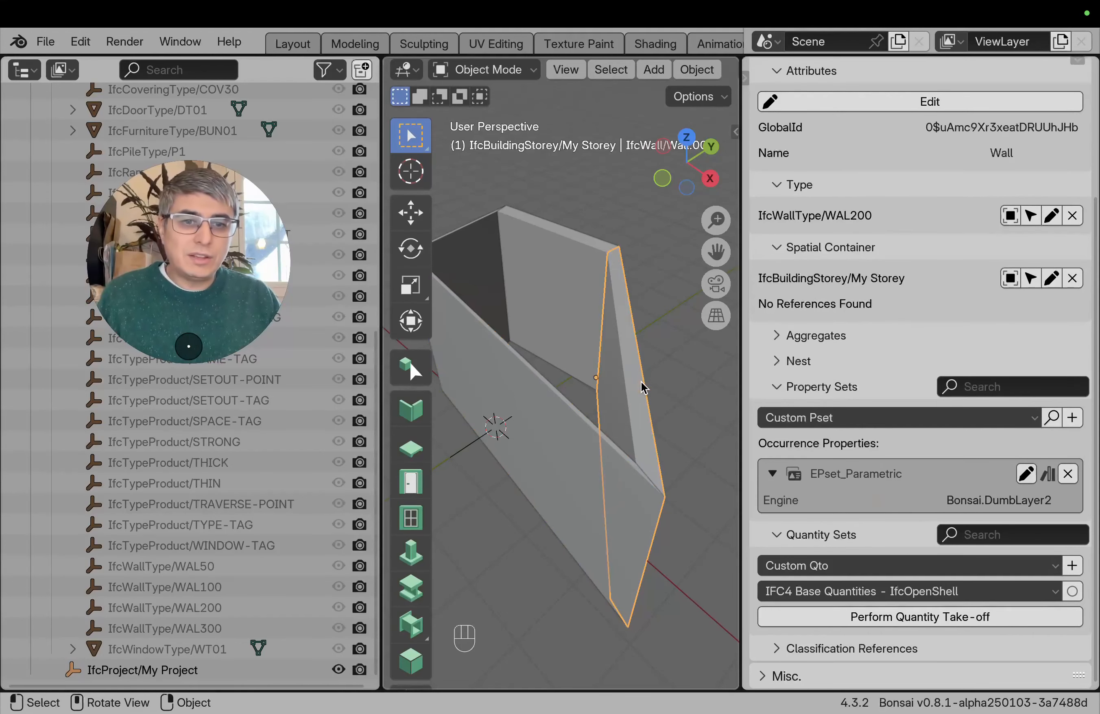
left_click(607, 481)
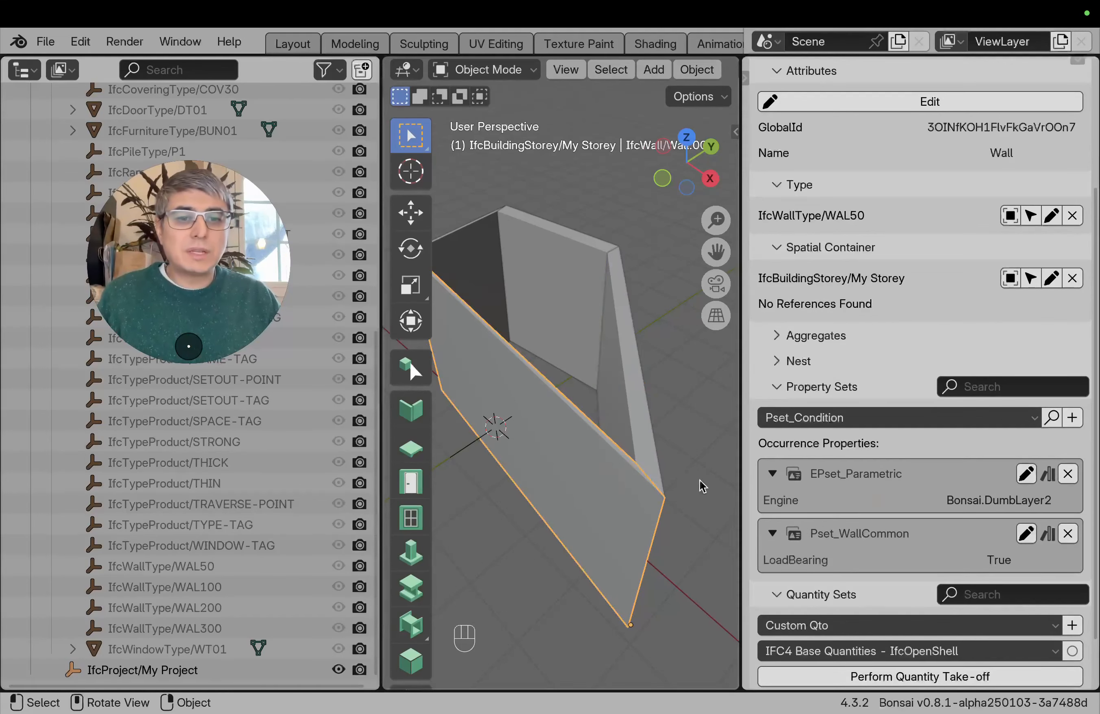
left_click(611, 369)
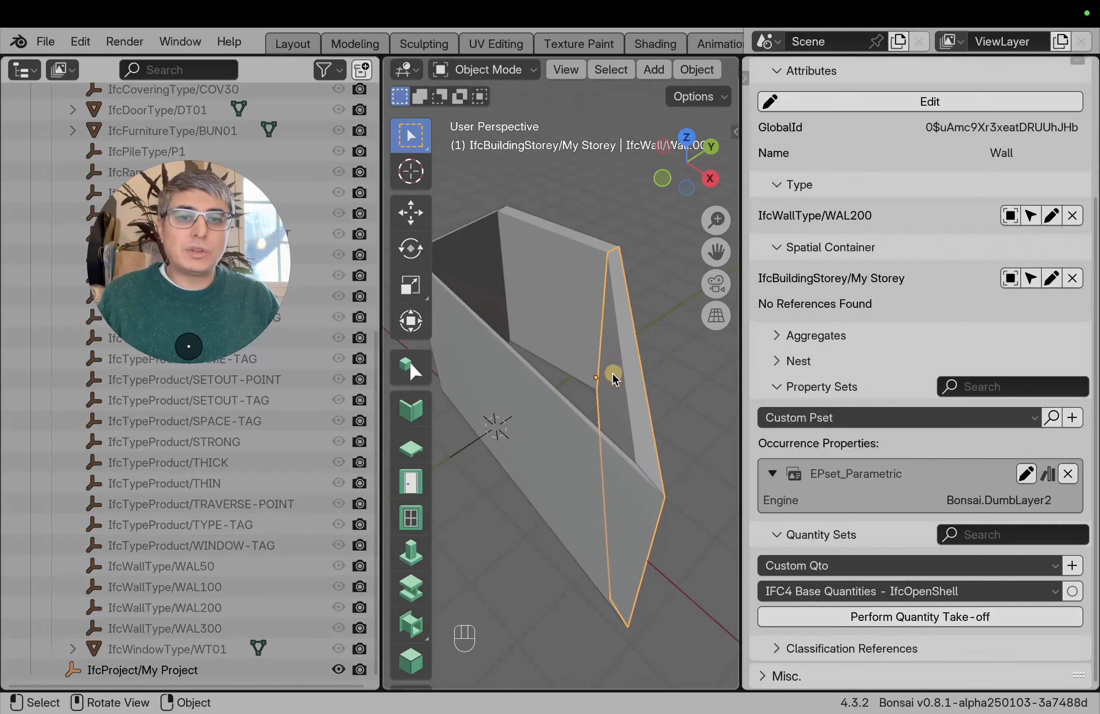
left_click(550, 443)
left_click(552, 306)
left_click(471, 266)
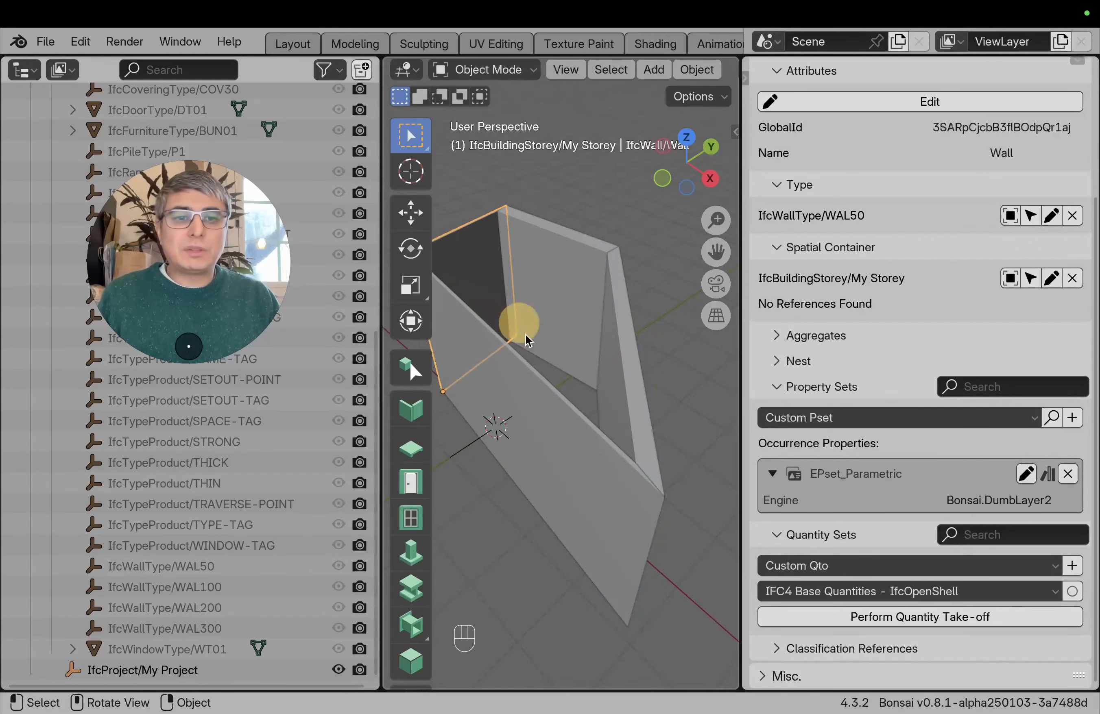
left_click(562, 433)
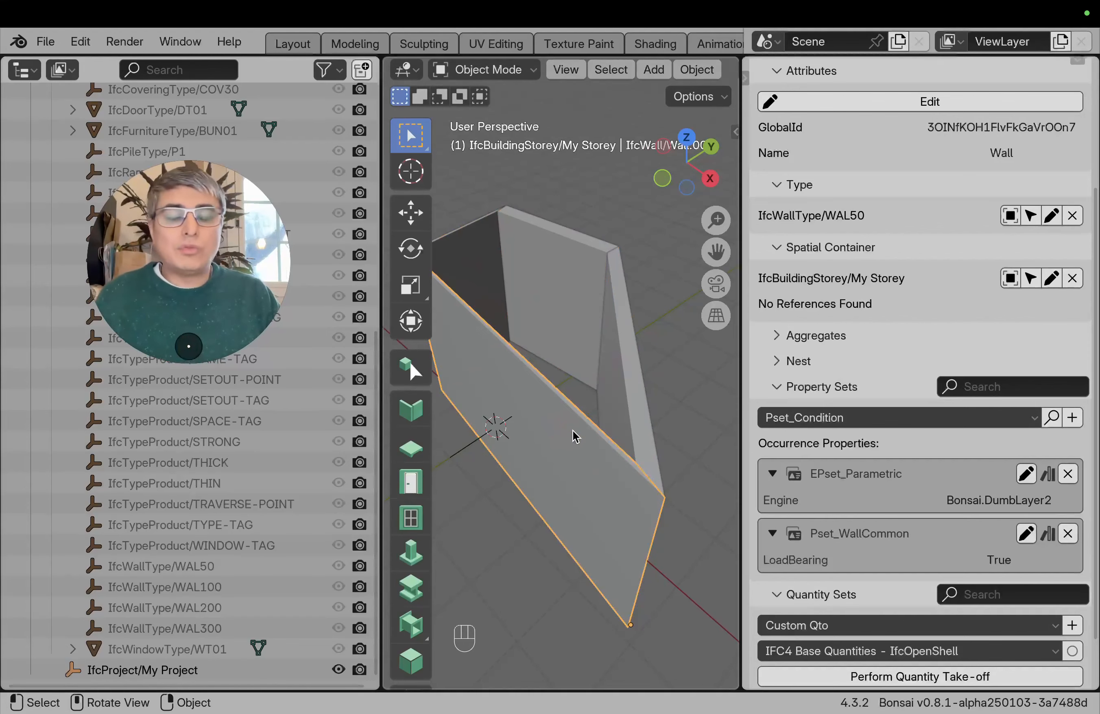
- Run the IFC Tester again on the loaded model with the selected walltype(6).ids file
scroll(876, 351, "down", 4)
scroll(955, 182, "up", 10)
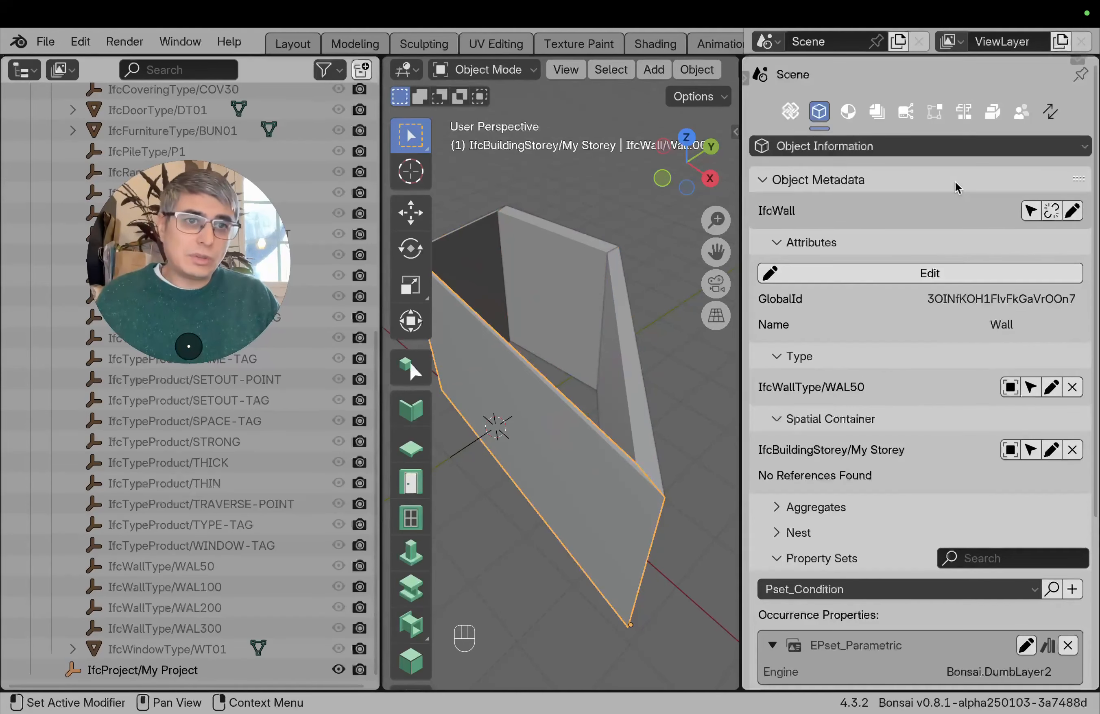
left_click(1021, 113)
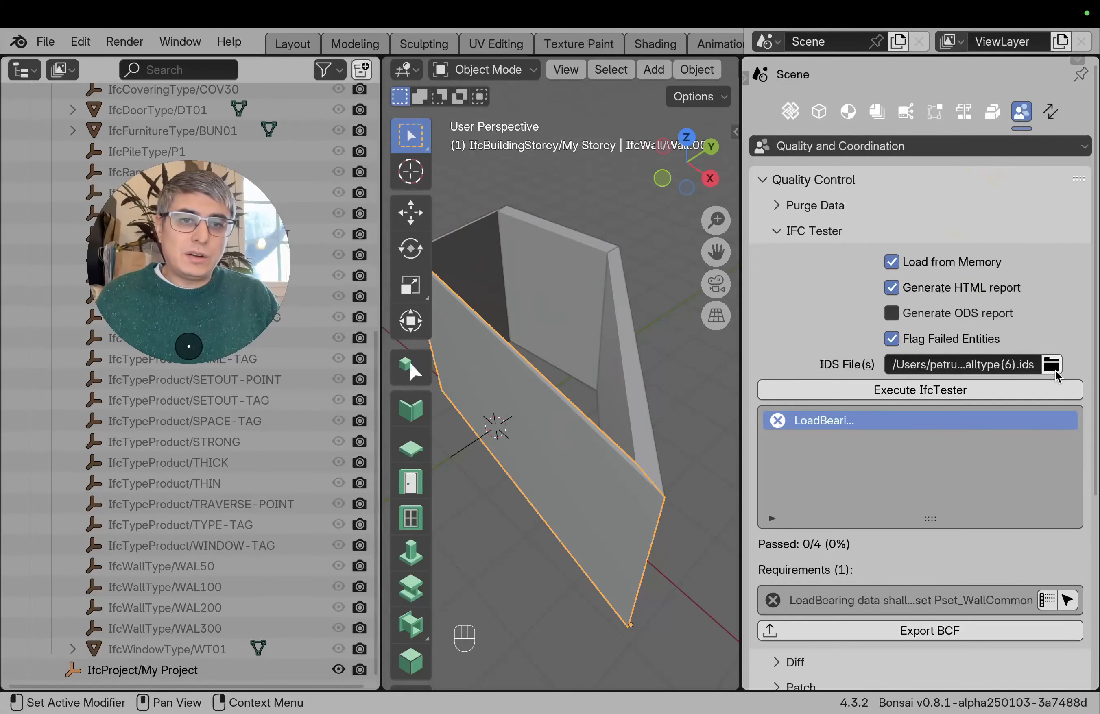
key("ctrl")
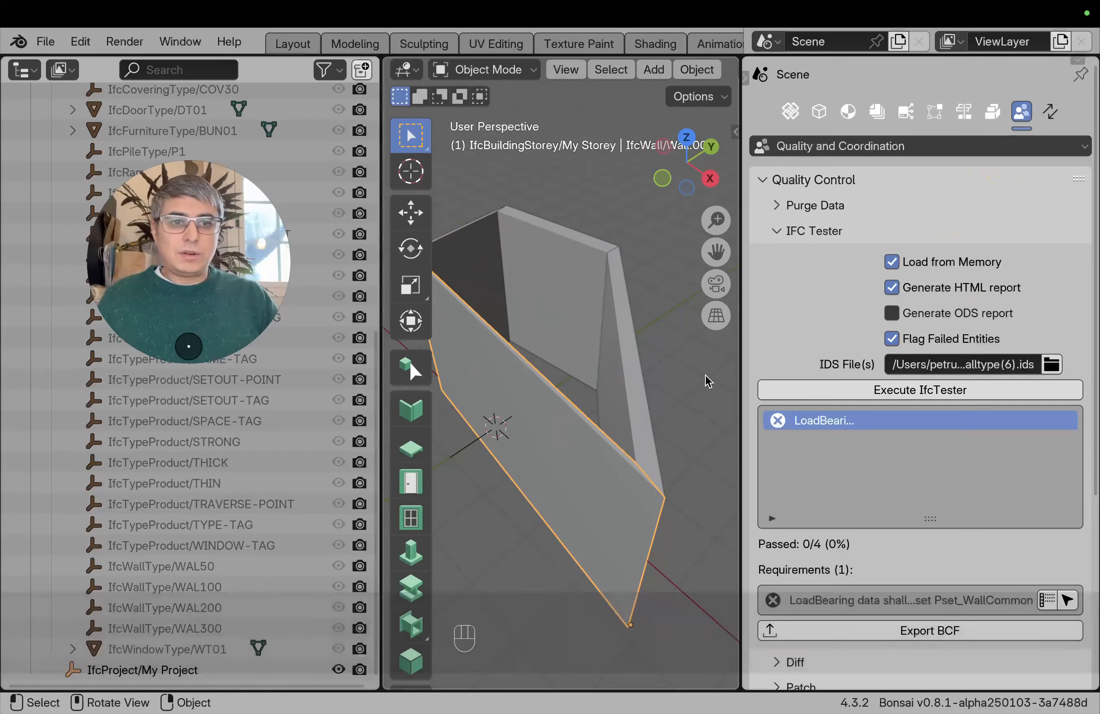
left_click(888, 392)
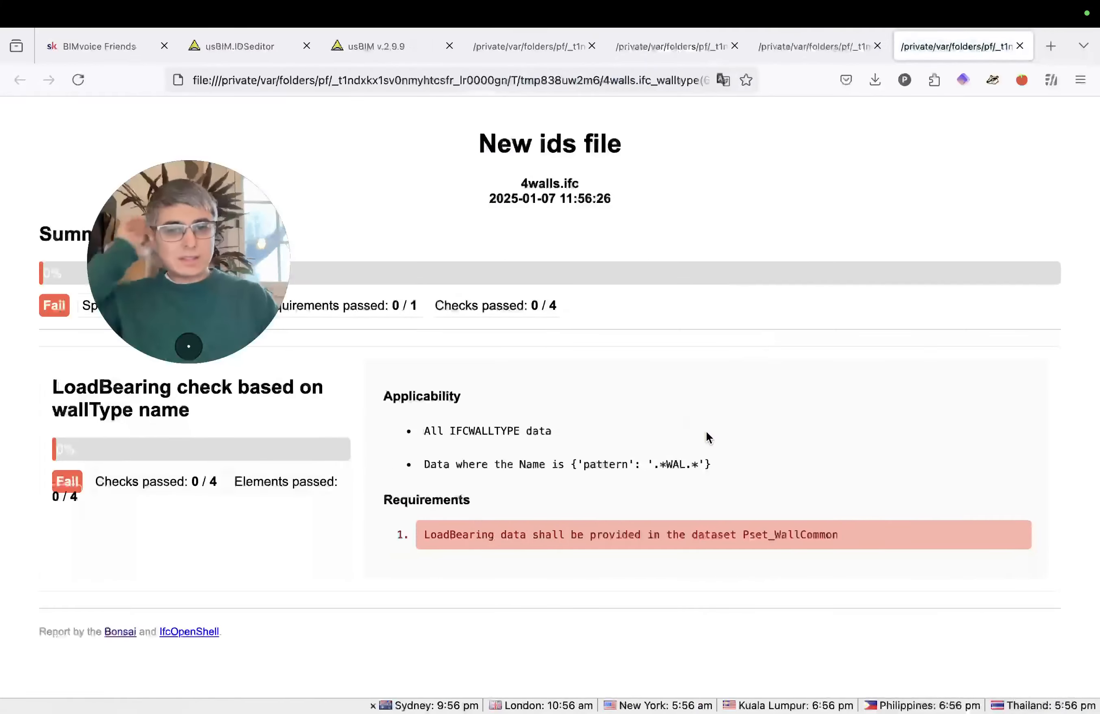
- Expand the LoadBearing requirement in the new report and read the warning for each listed wall type
left_click(742, 538)
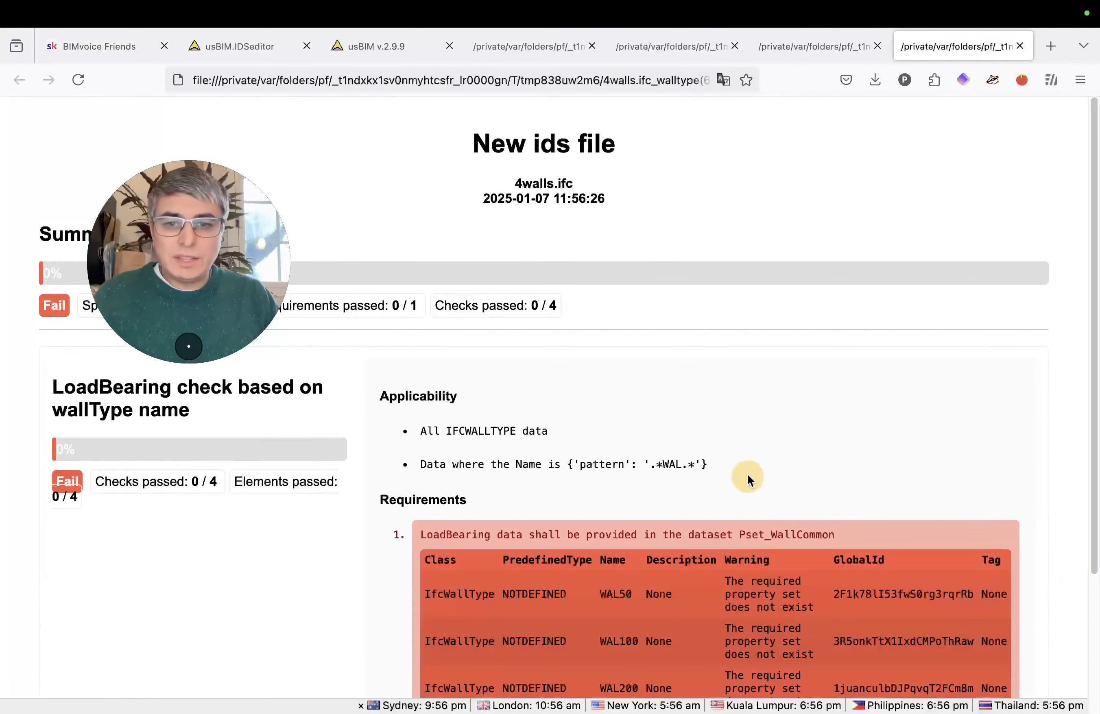
scroll(745, 460, "down", 4)
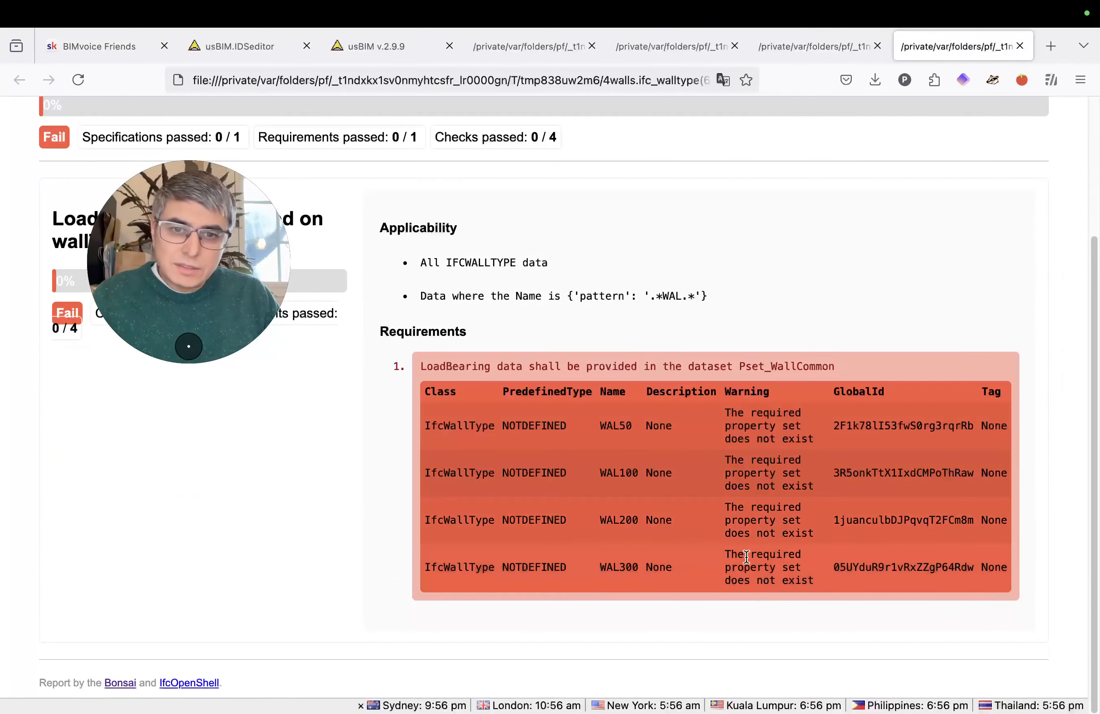
scroll(746, 556, "up", 1)
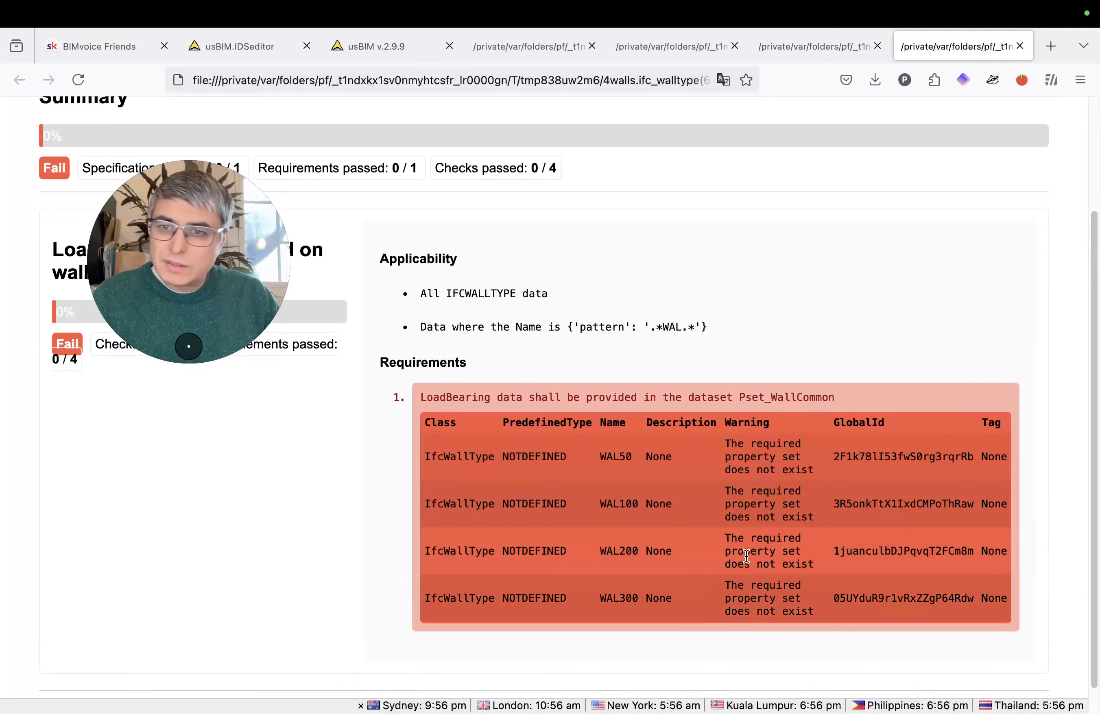
left_click_drag(188, 301, 241, 519)
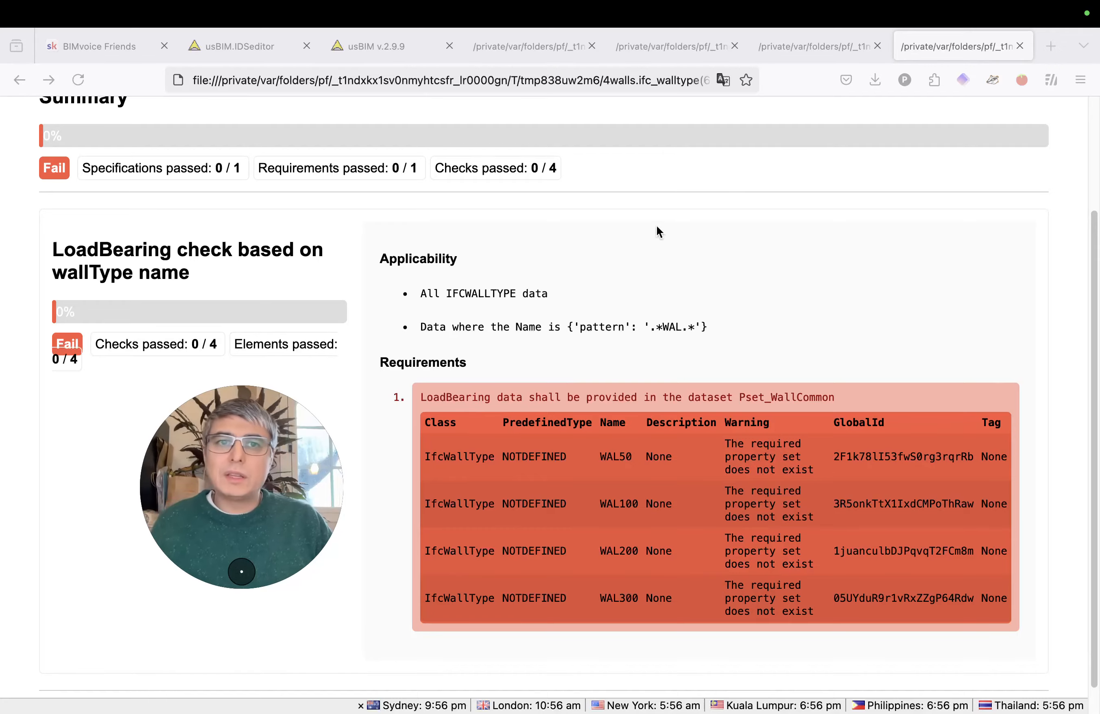
- Switch back to Blender and choose walltype(6).ids again as the IFC Tester's IDS file
key("ctrl+Left")
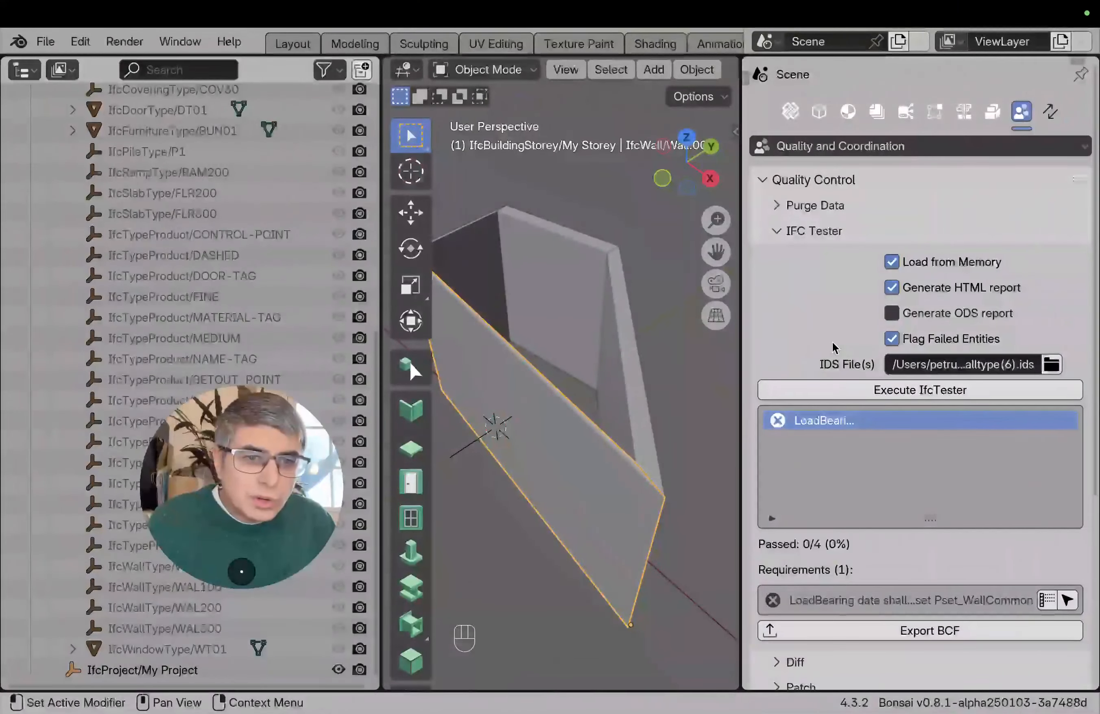
left_click(1051, 364)
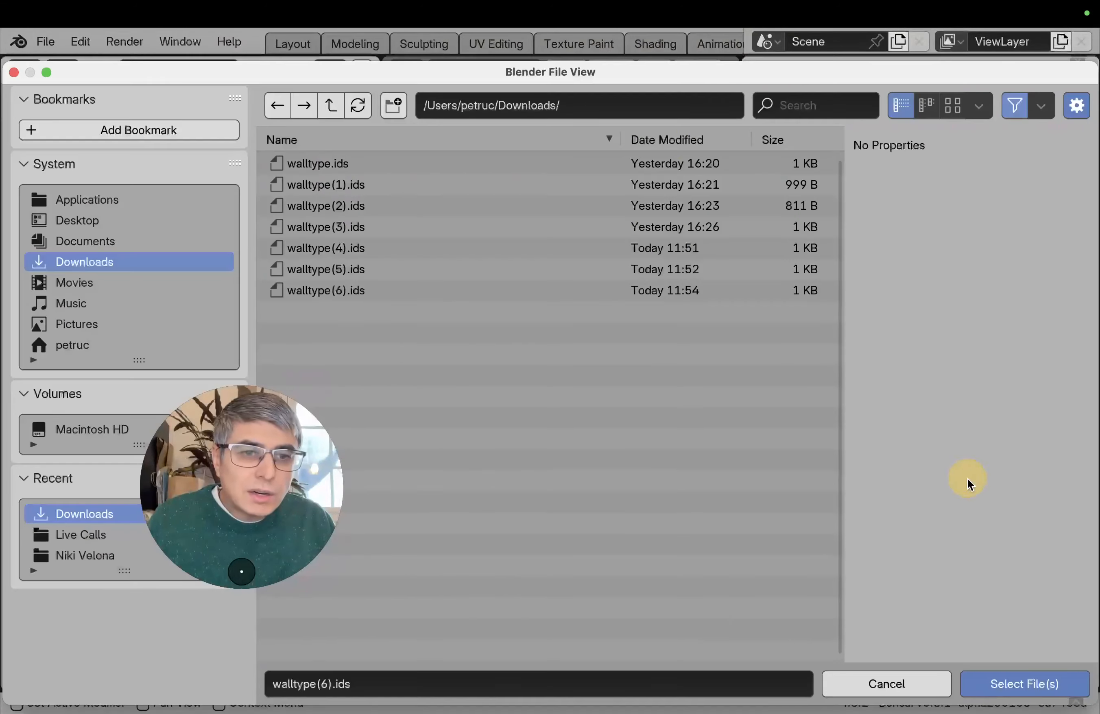
double_click(430, 291)
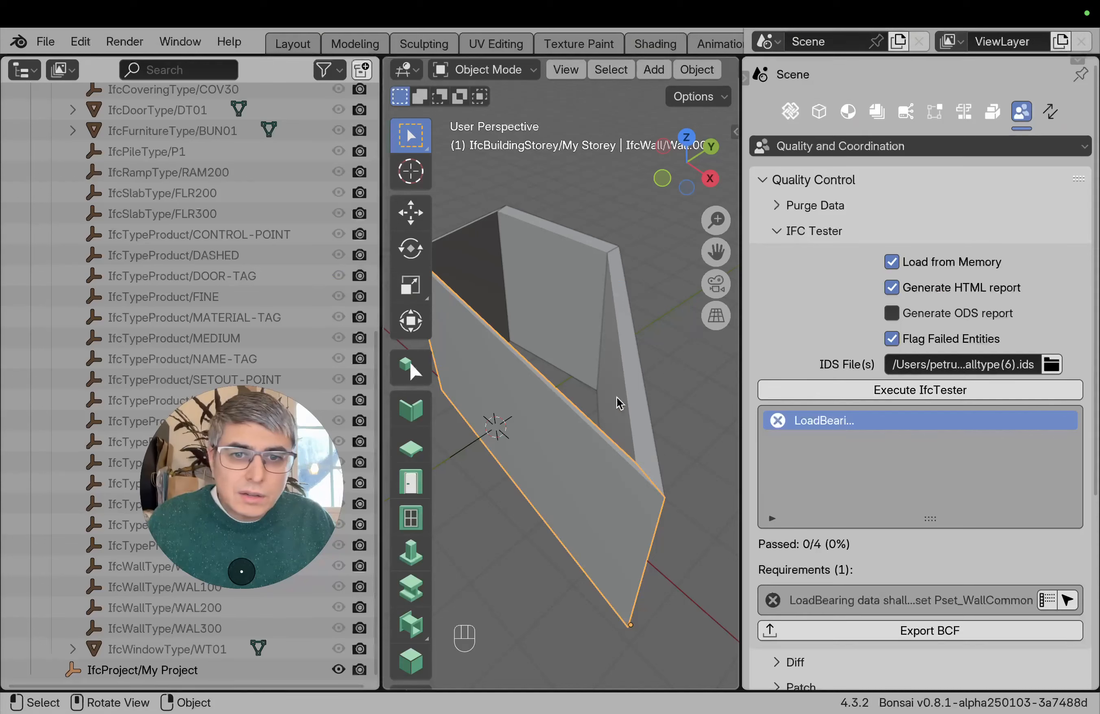
- Examine the front wall's assigned type and occurrence property sets, and compare them with those of the other walls
left_click(815, 116)
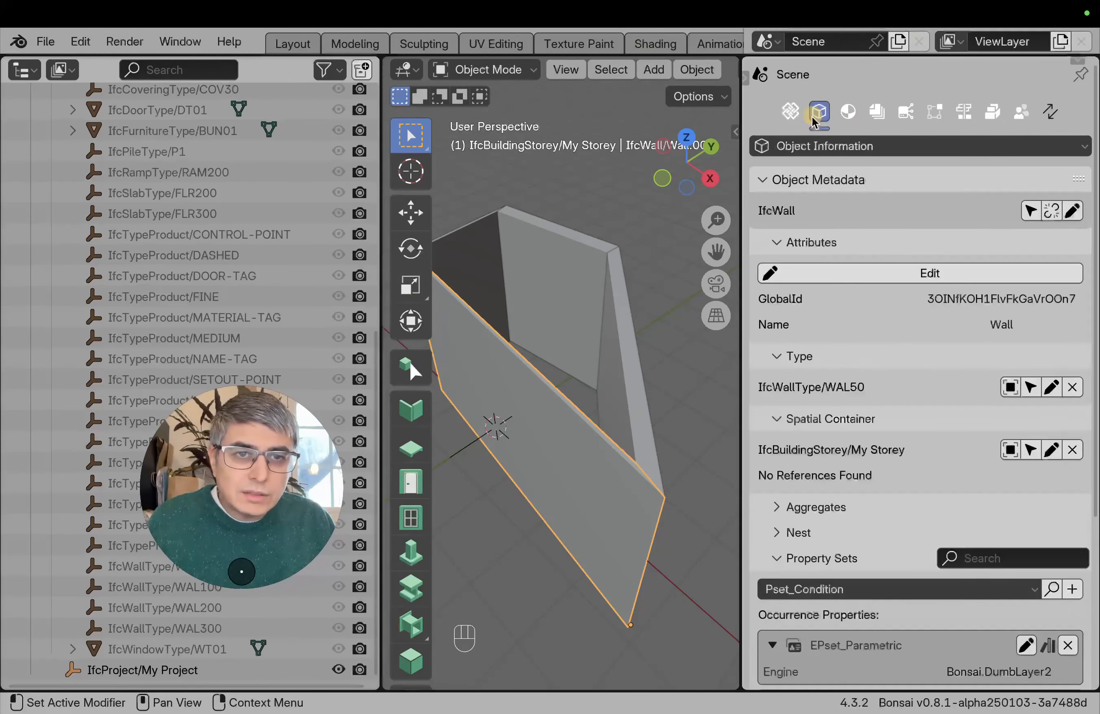
left_click(1019, 119)
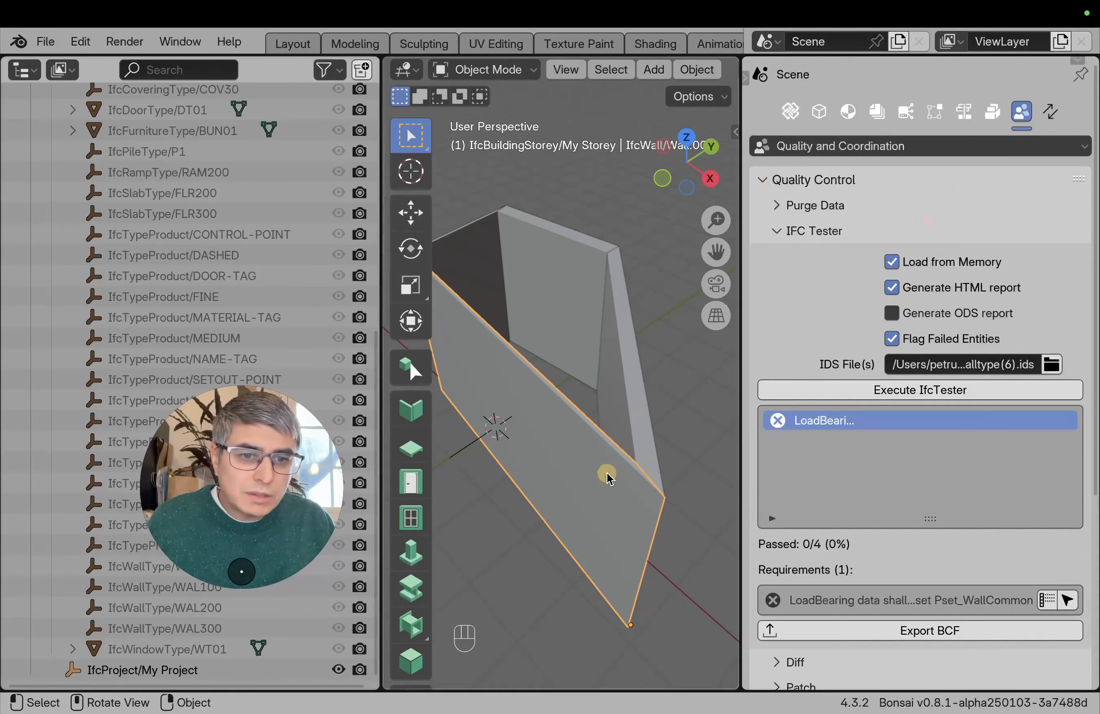
left_click(790, 112)
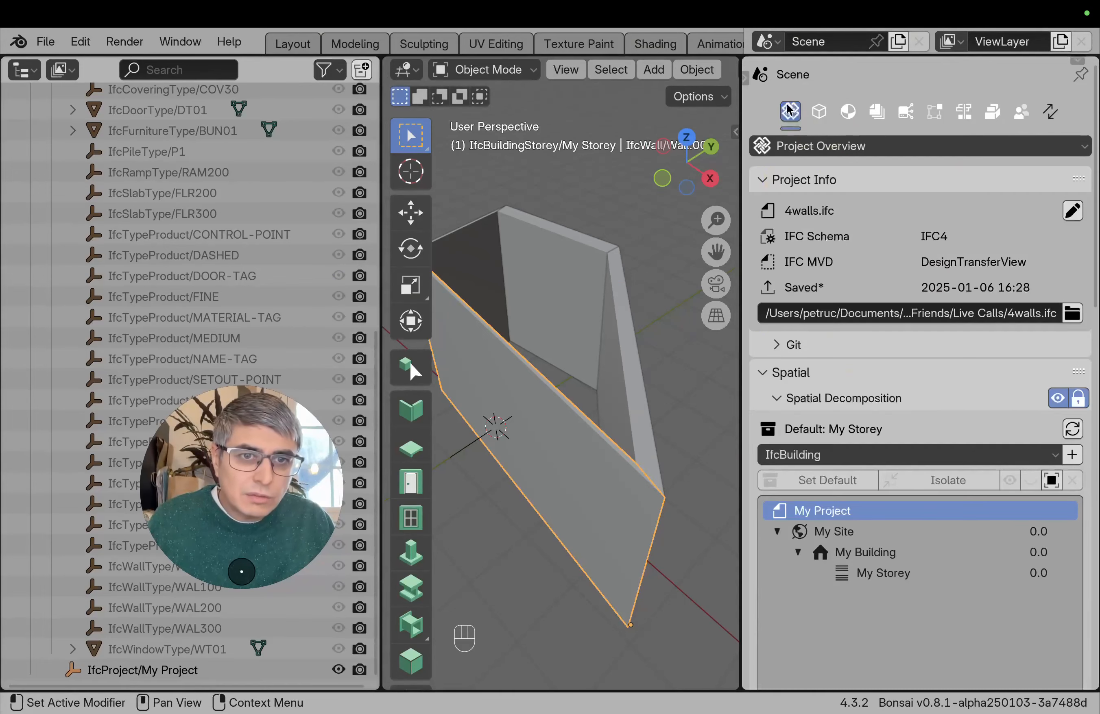
left_click(822, 112)
scroll(880, 445, "down", 3)
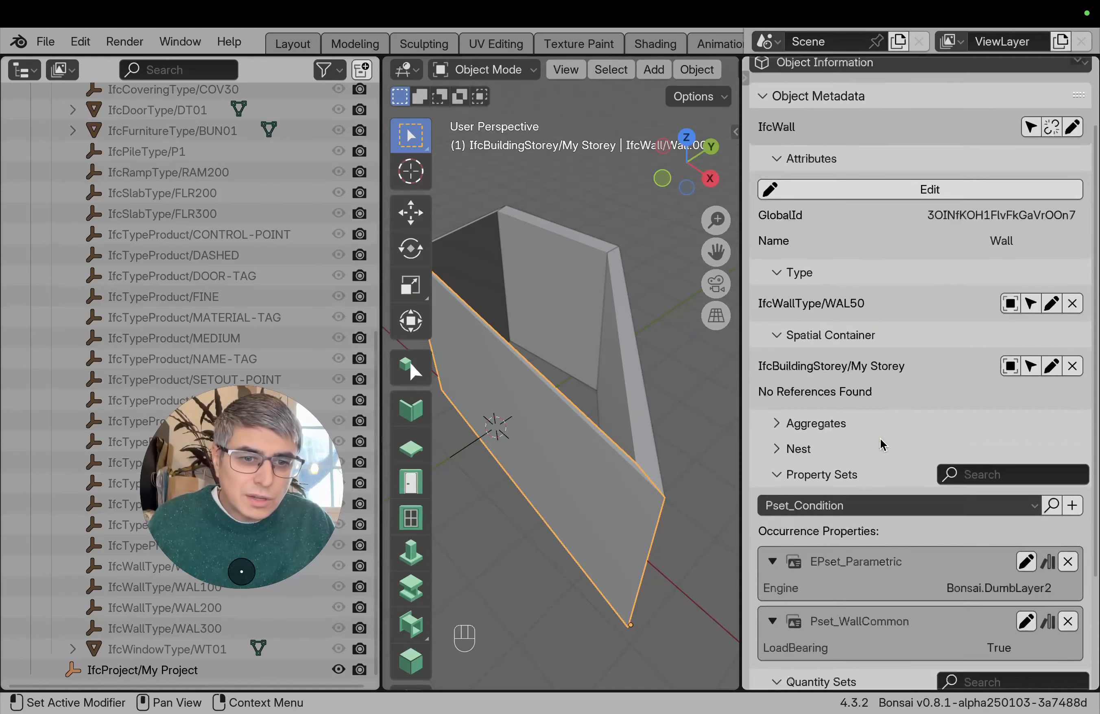
scroll(880, 445, "up", 3)
scroll(877, 482, "down", 5)
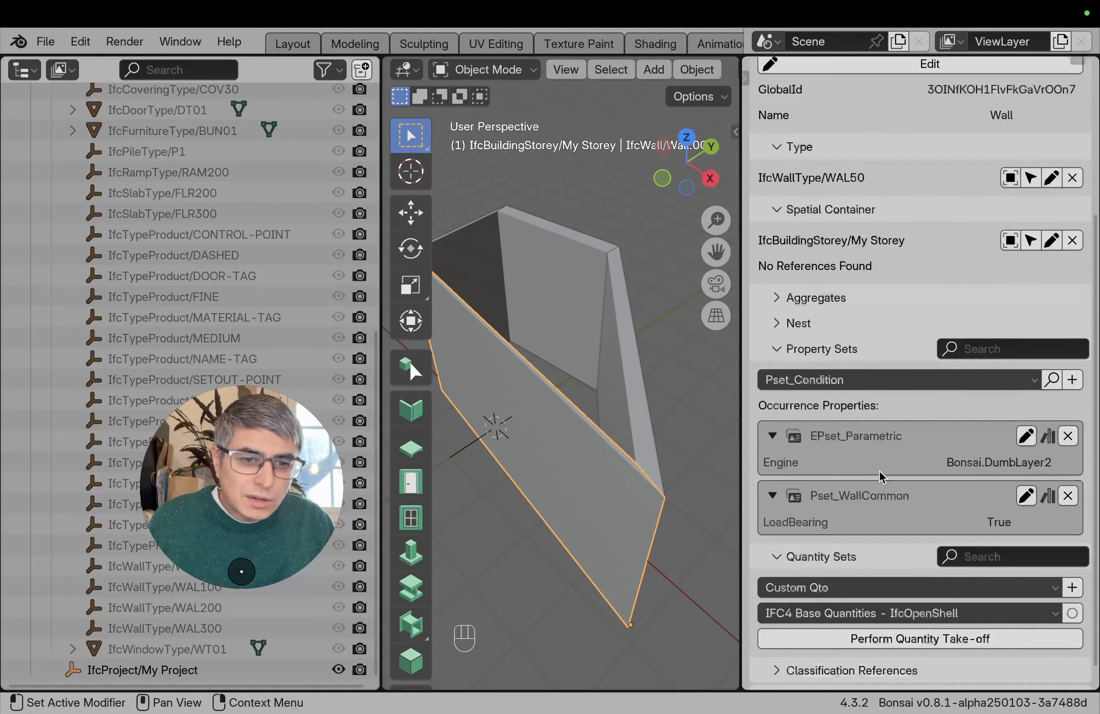
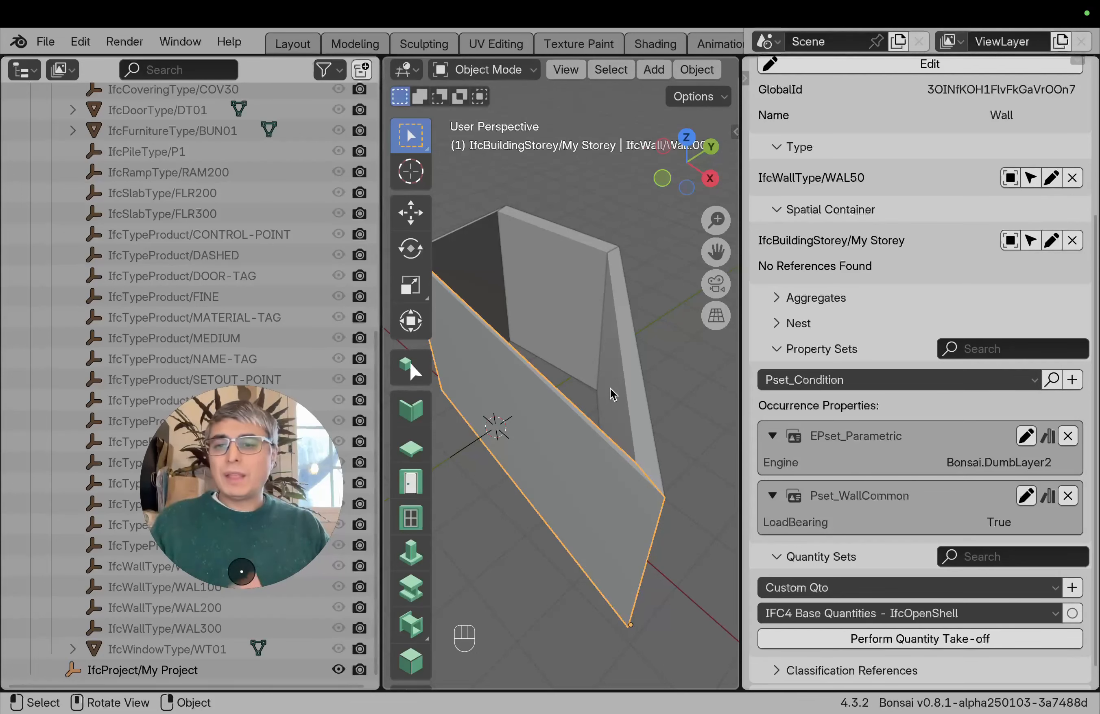
left_click(602, 452)
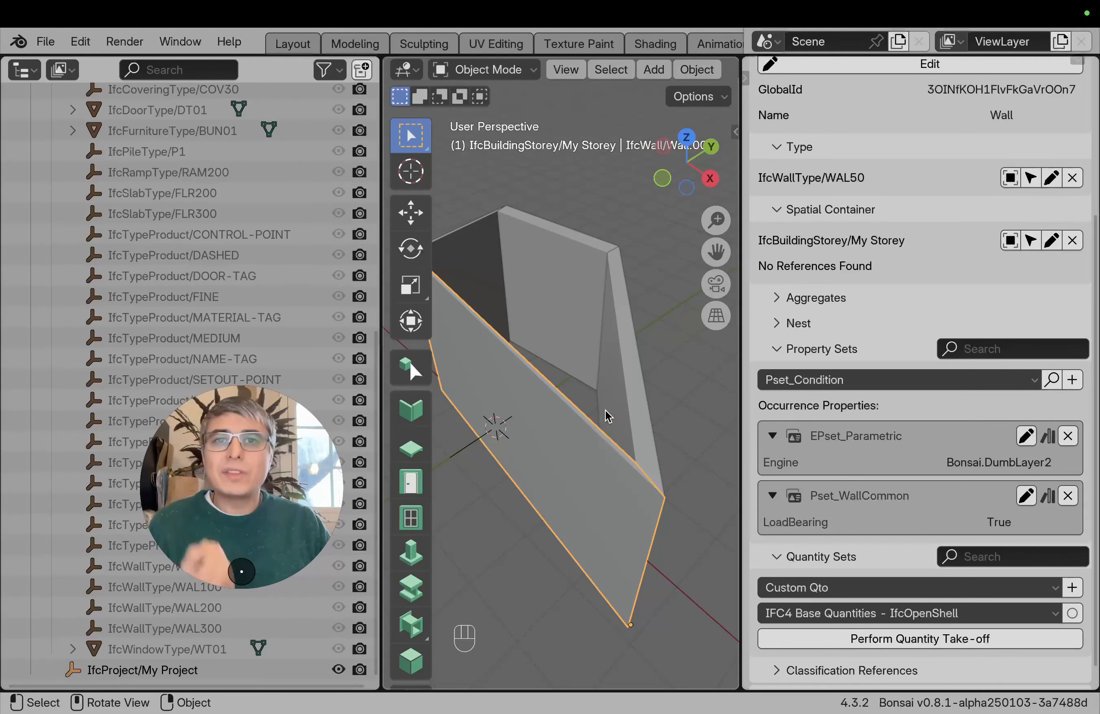
scroll(904, 342, "down", 1)
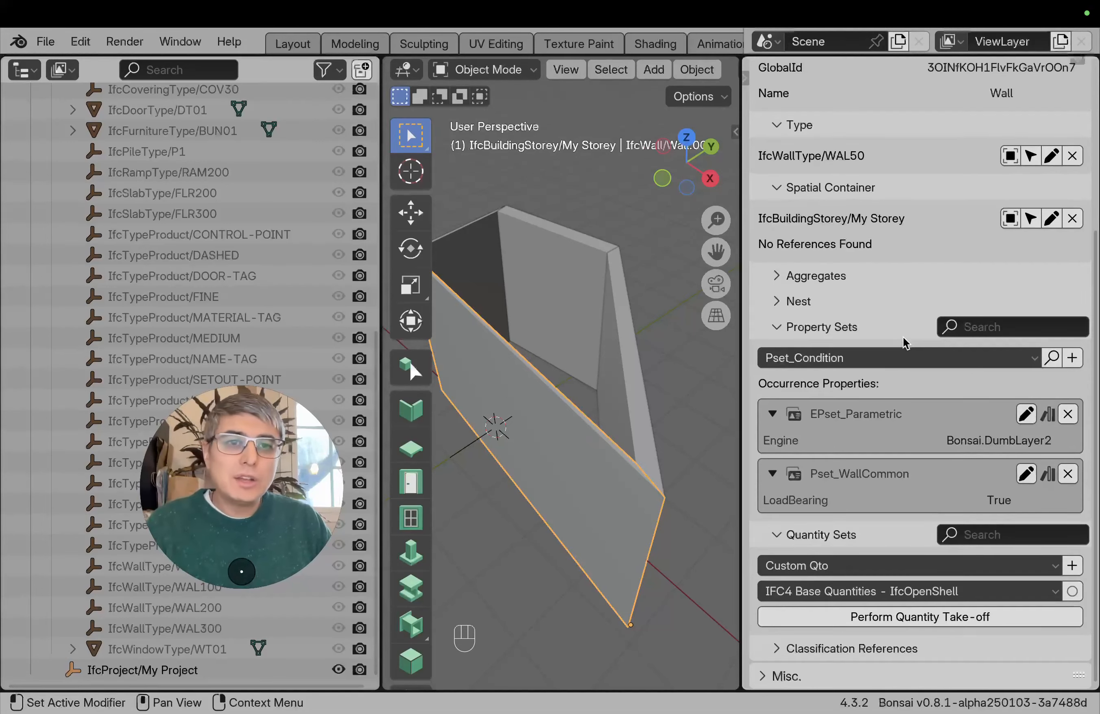
left_click(632, 324)
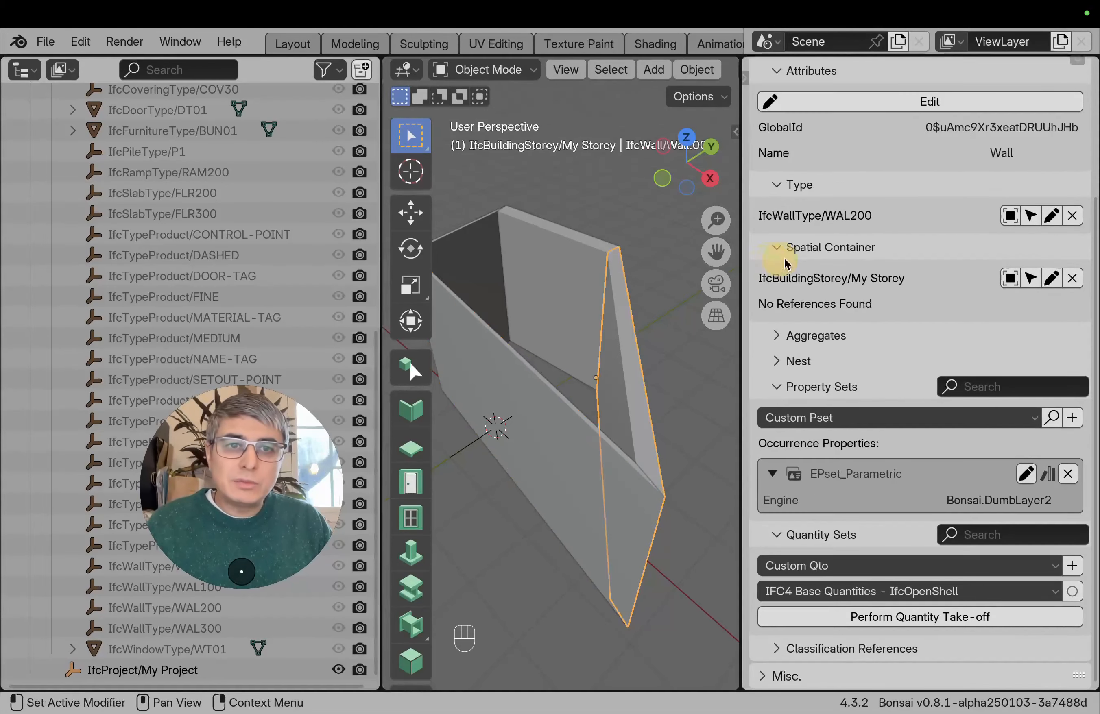
left_click(573, 247)
left_click(497, 248)
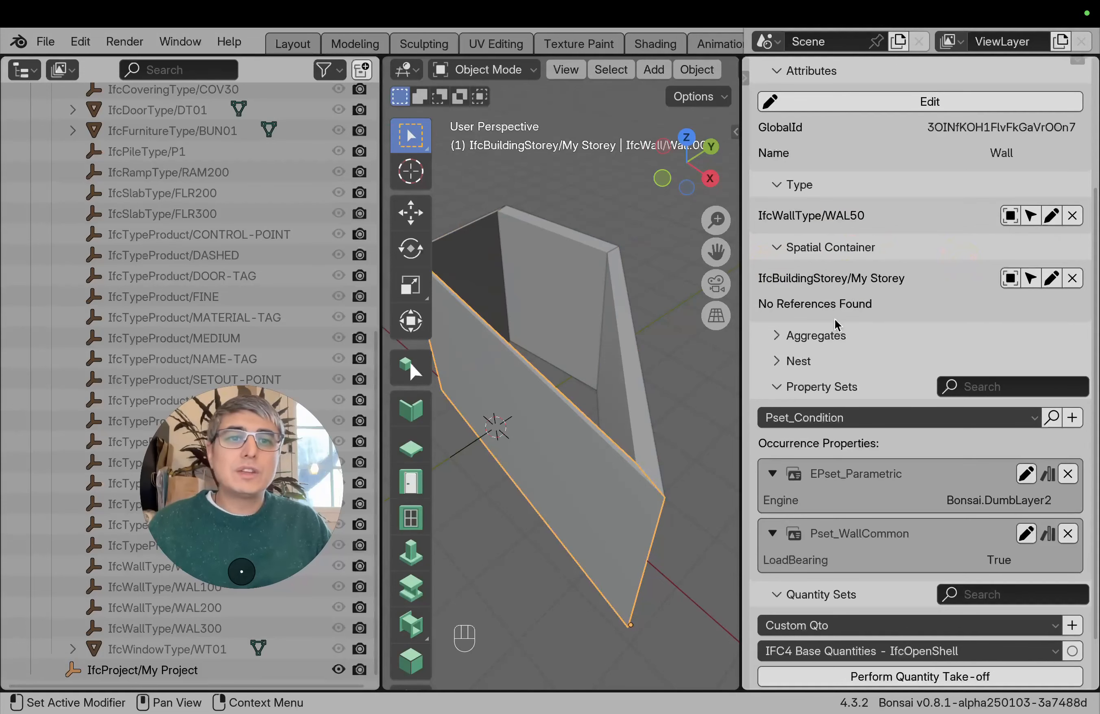
- Select the front wall's type, WAL50, and add the Pset_WallCommon property set to it
left_click(1010, 278)
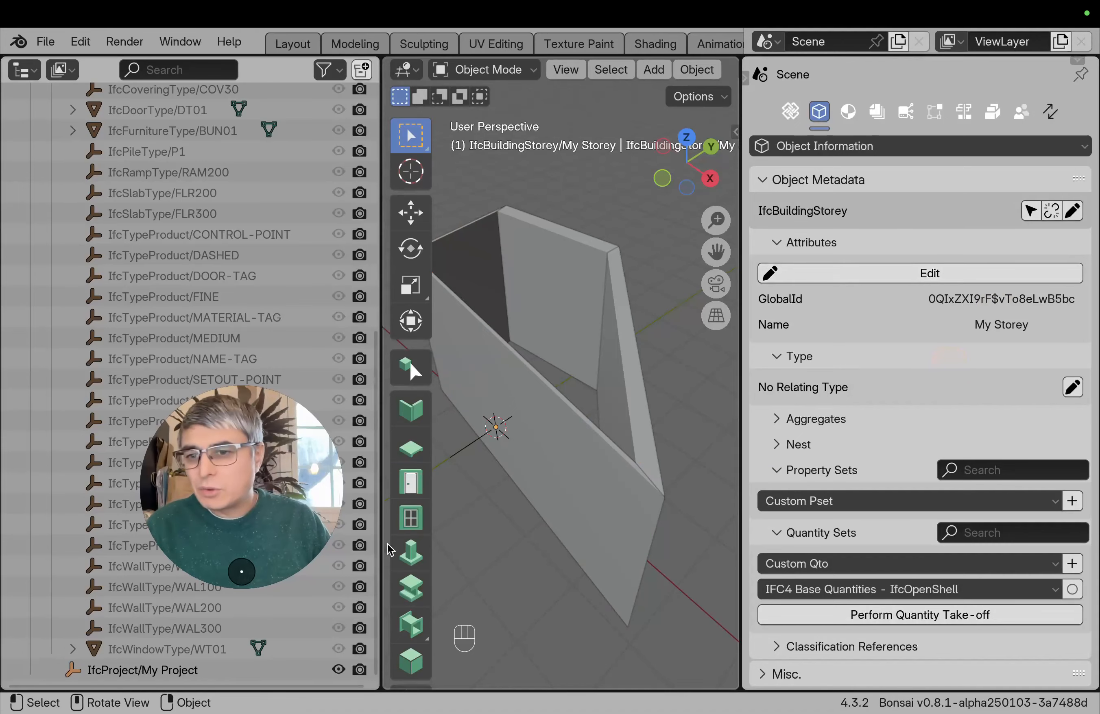
left_click(256, 575)
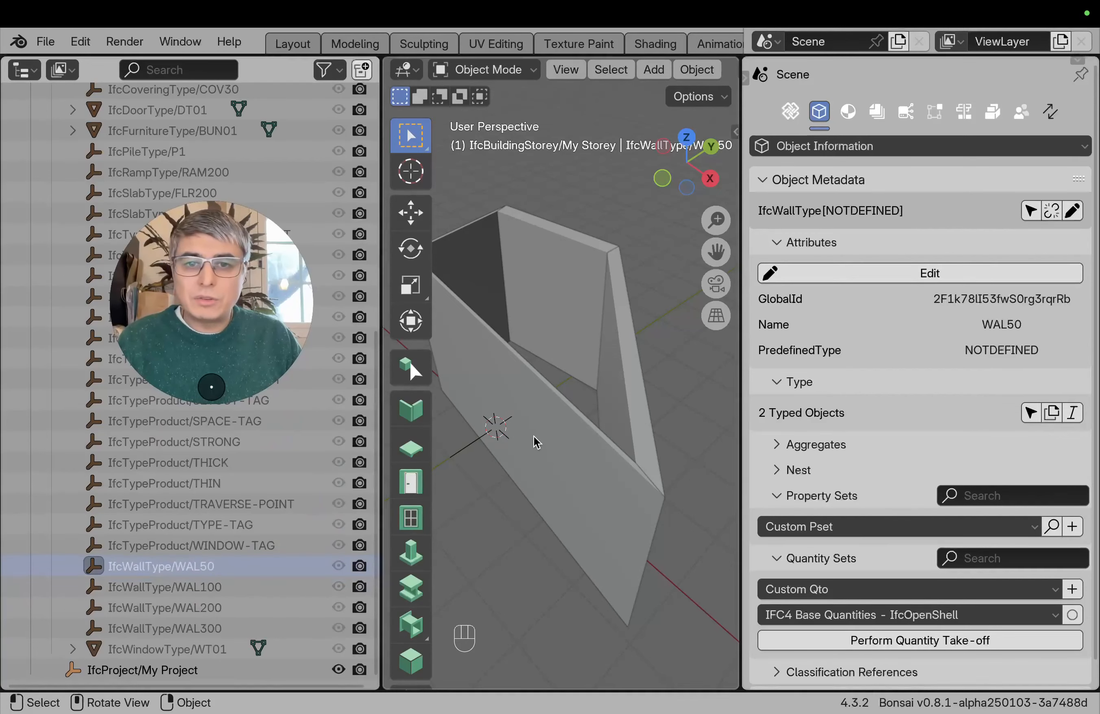
left_click(1030, 412)
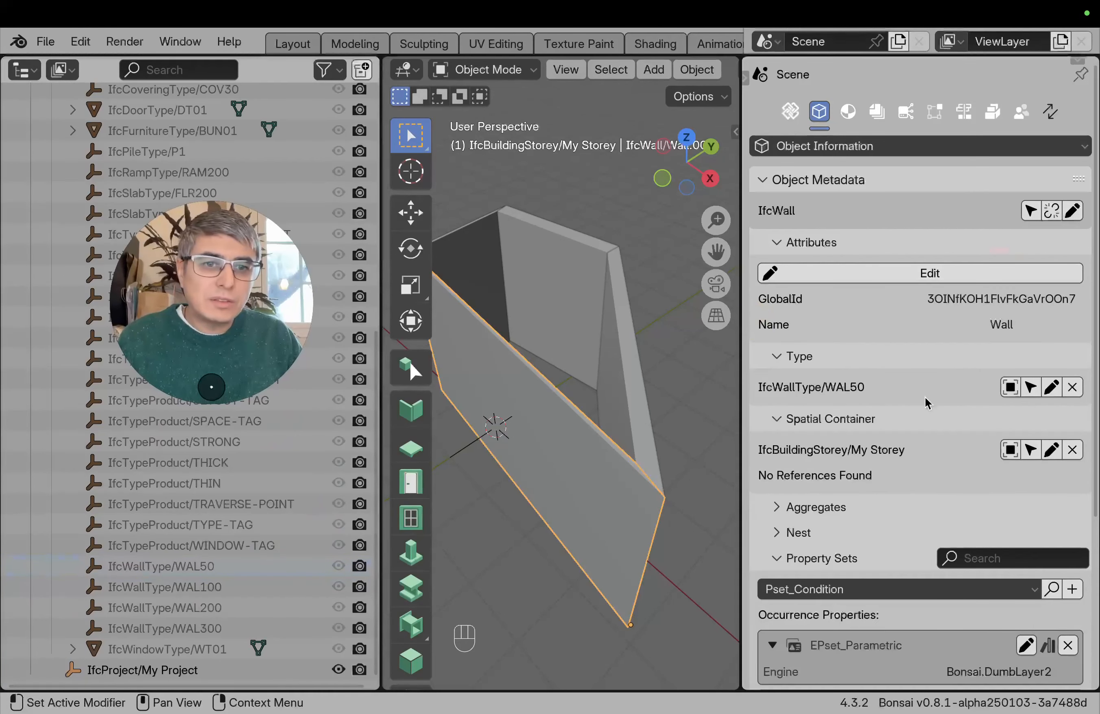
left_click(1011, 390)
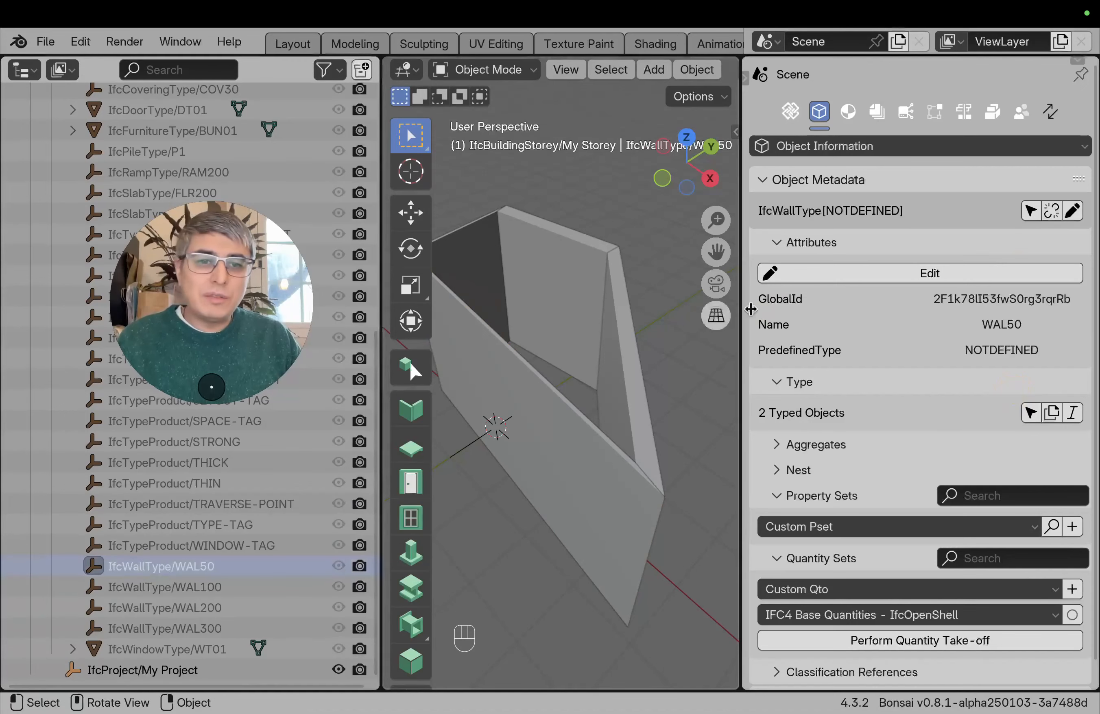
scroll(859, 462, "down", 1)
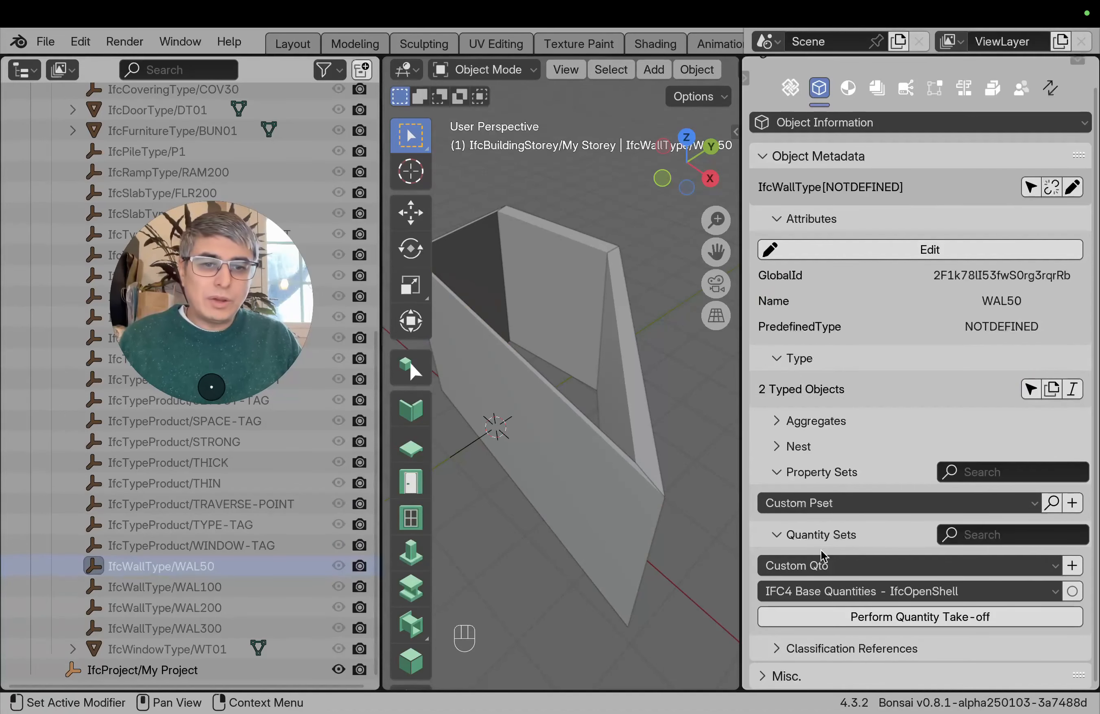
left_click(1036, 511)
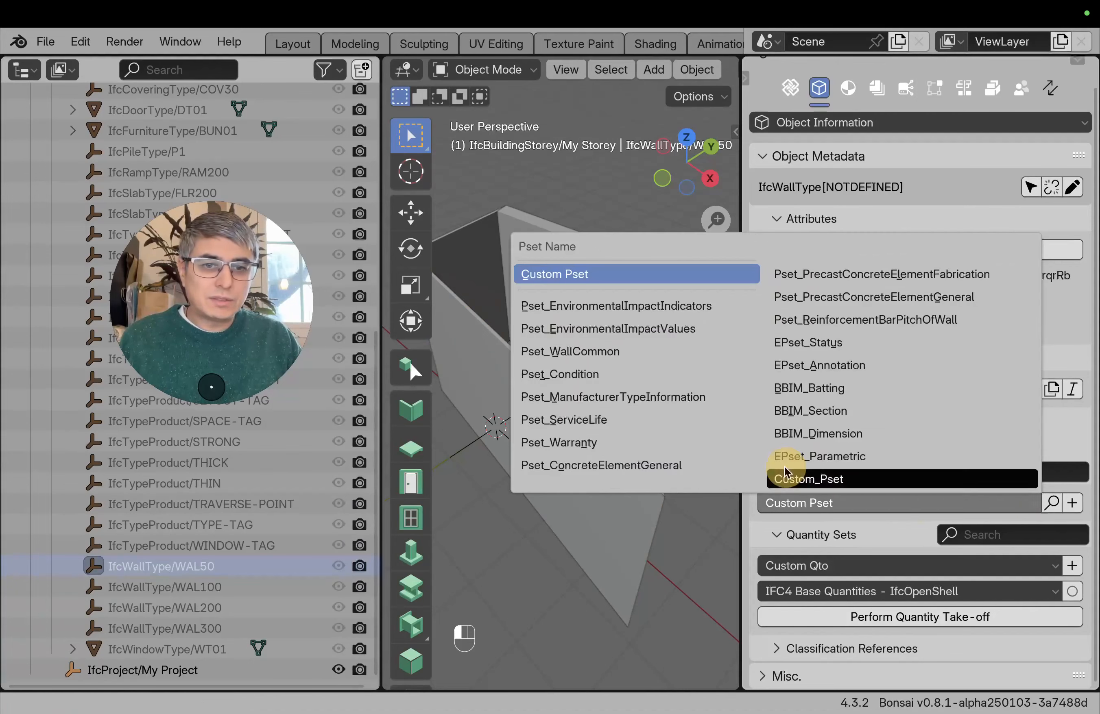
left_click(655, 354)
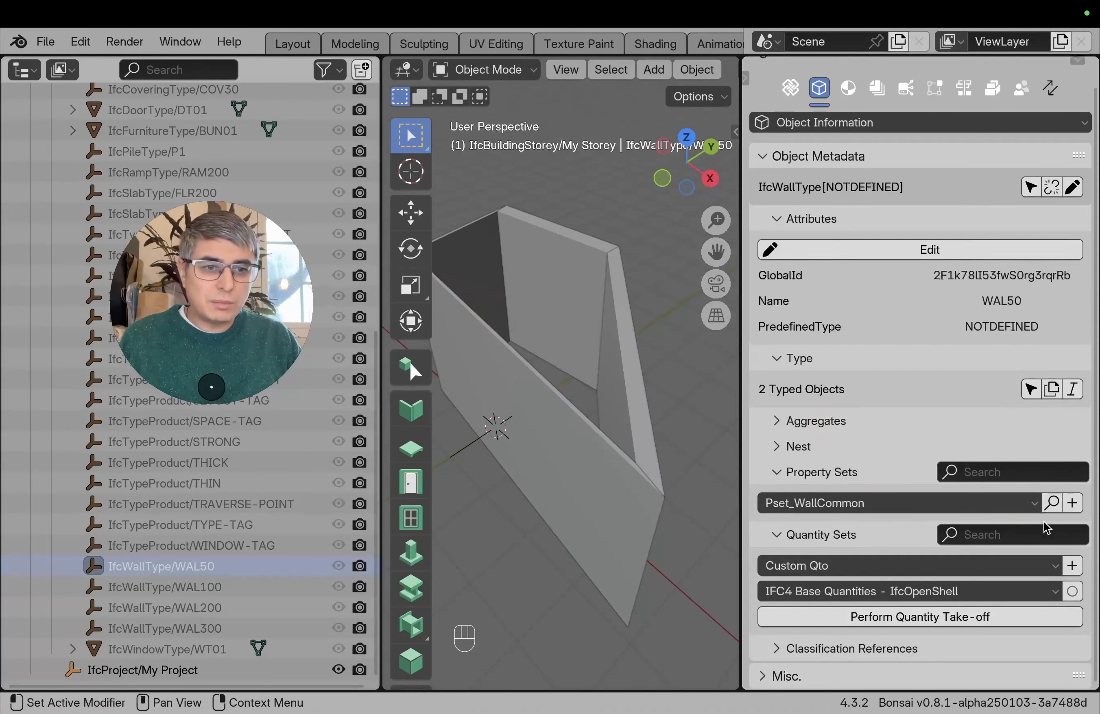
left_click(1072, 503)
- Enable LoadBearing in the WAL50 type's Pset_WallCommon and save the property set
scroll(906, 582, "down", 3)
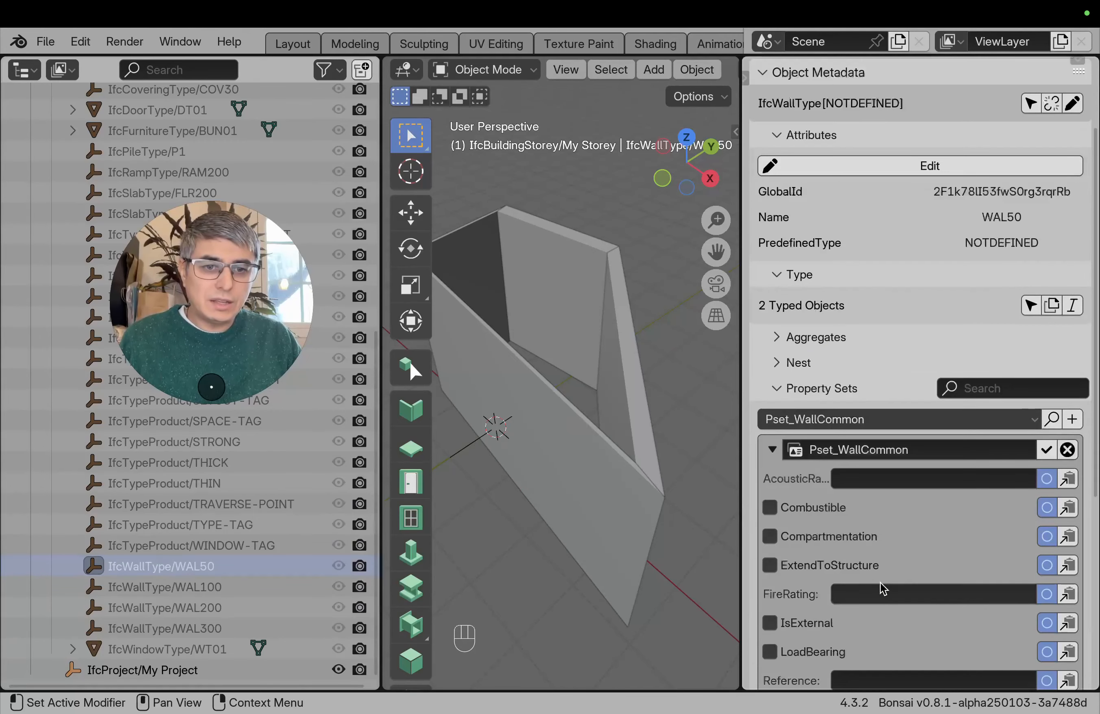
left_click(824, 650)
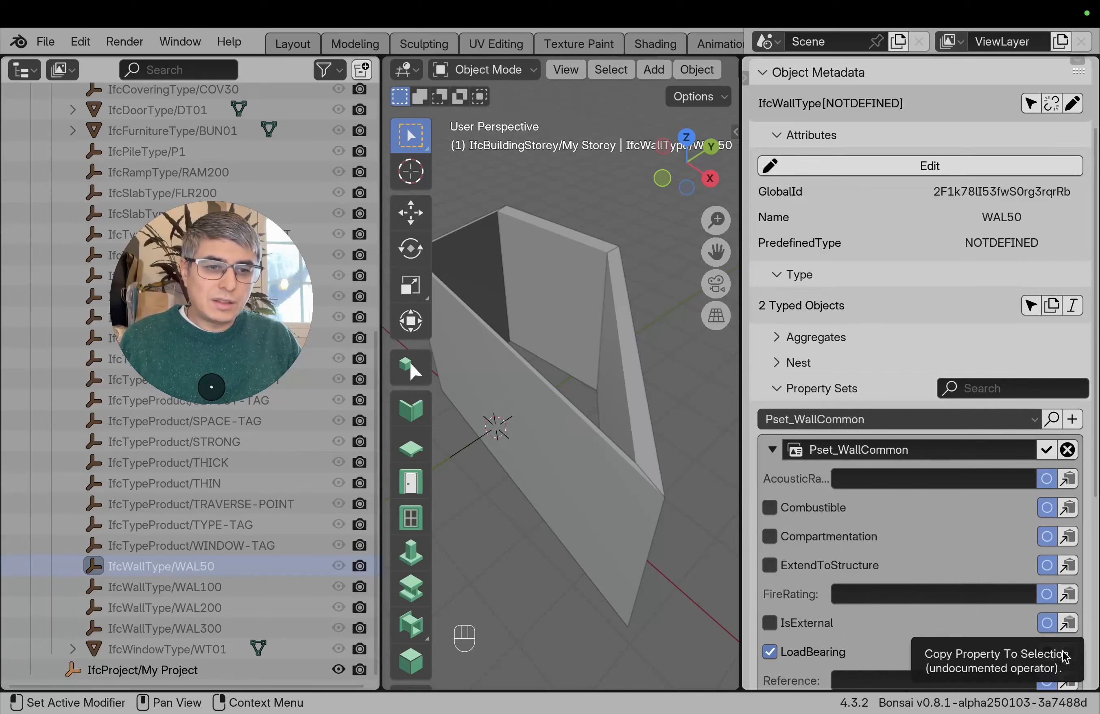
left_click(1046, 451)
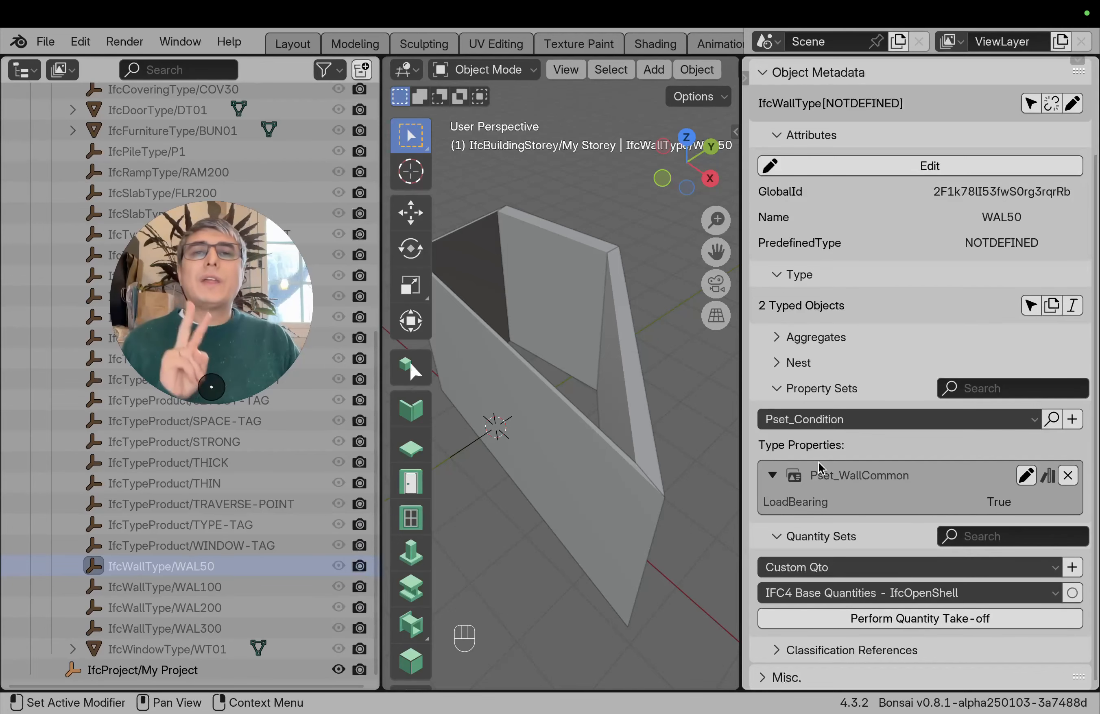
- Check each wall's type and inherited type properties, from the front wall round to the WAL300 wall at the back
left_click(492, 242)
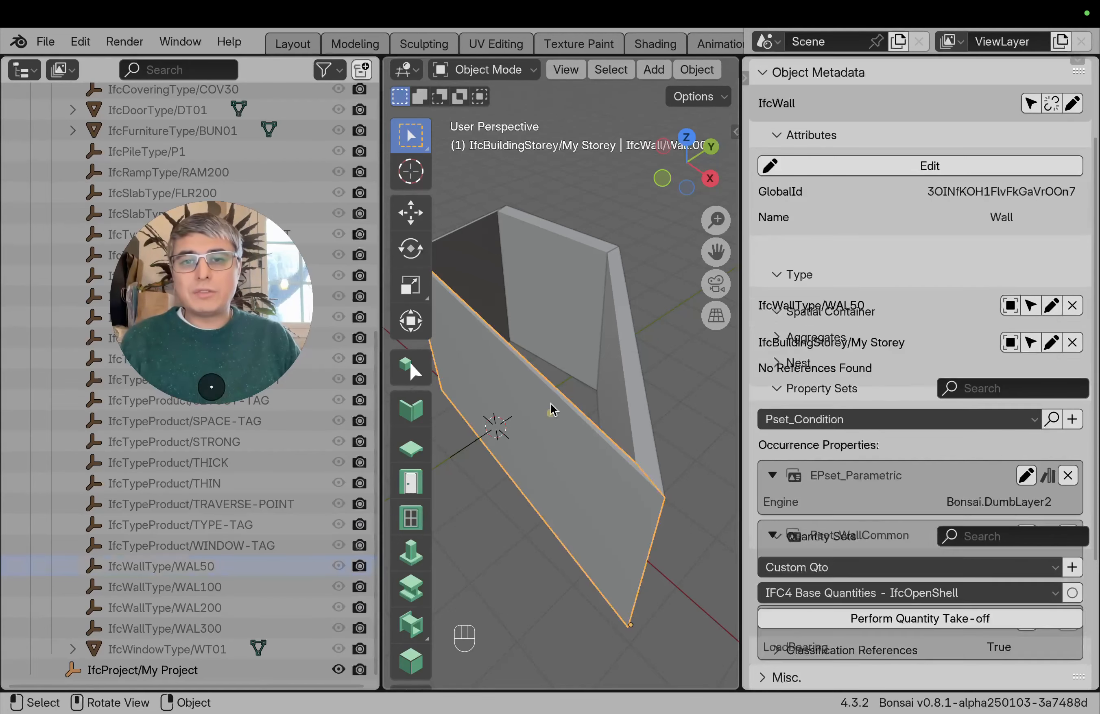
left_click(531, 282)
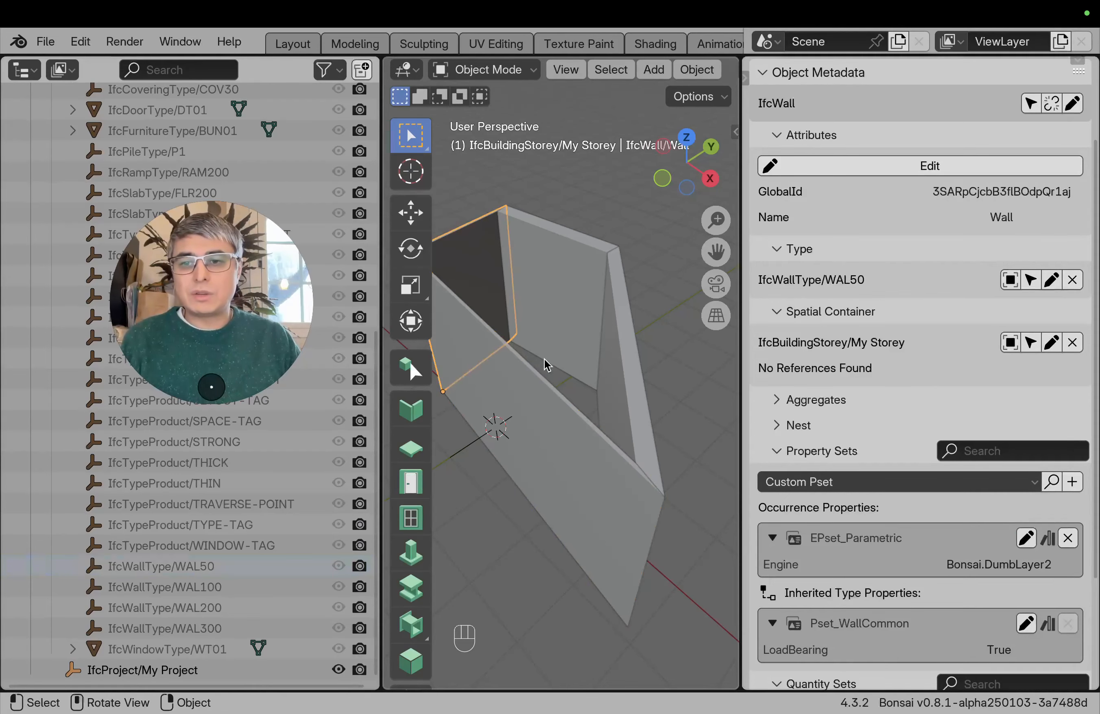
scroll(302, 539, "up", 4)
scroll(302, 542, "down", 2)
left_click(582, 332)
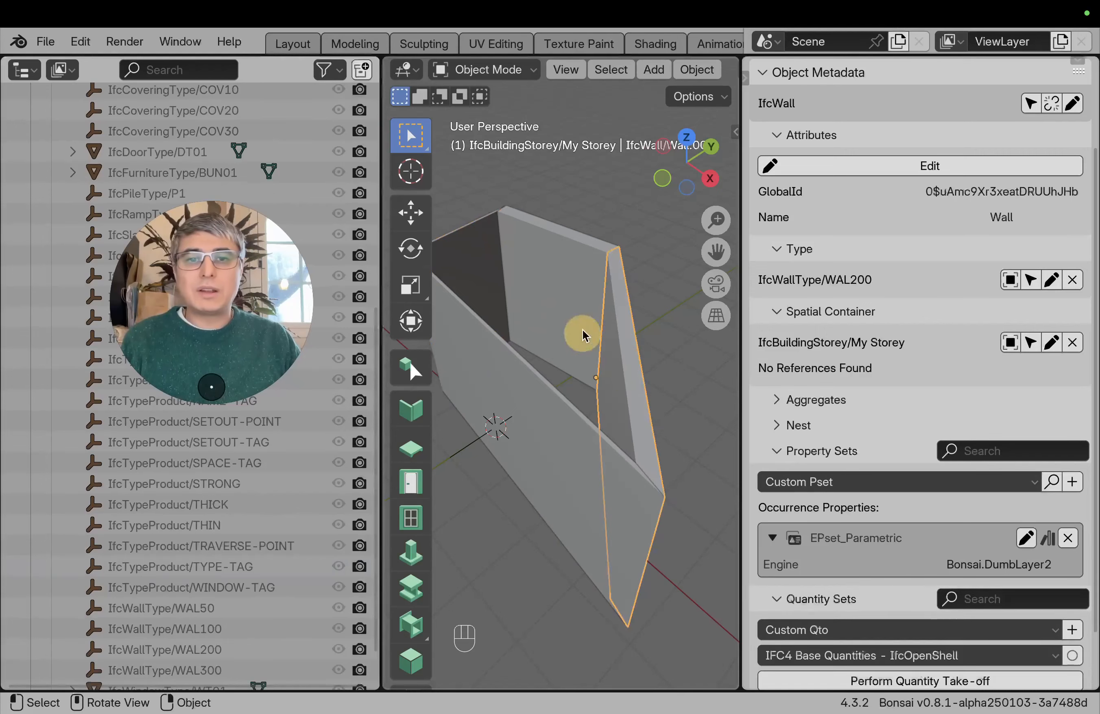
left_click(554, 284)
scroll(867, 250, "down", 3)
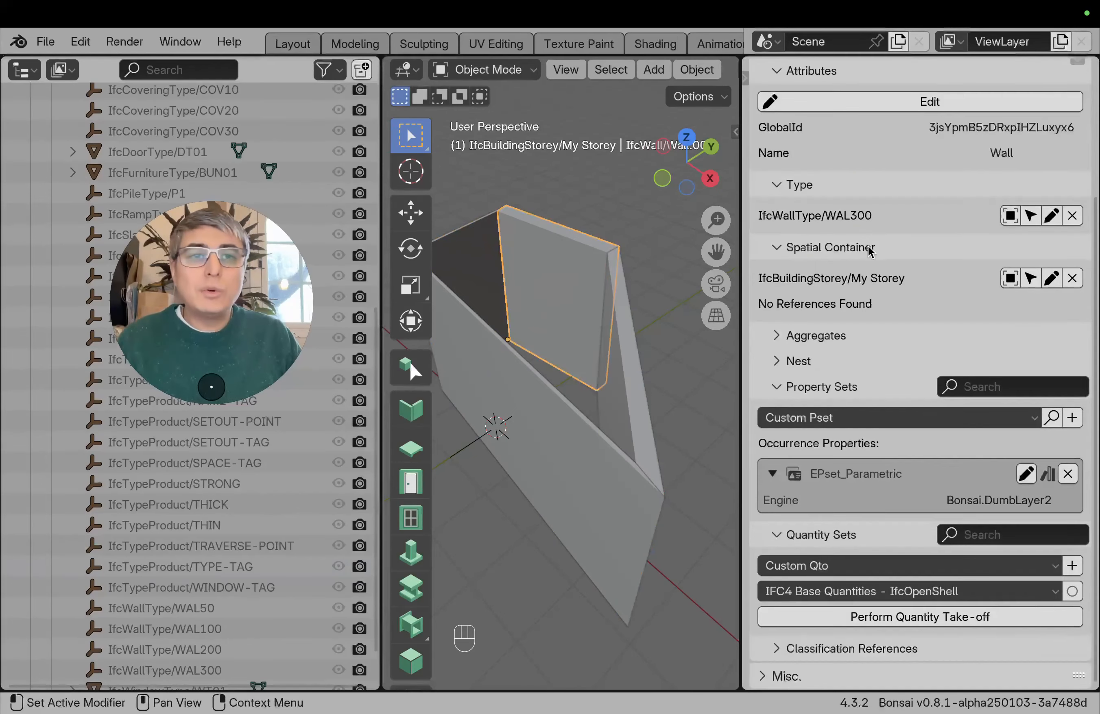
- Run the IFC Tester again on the in-memory model with walltype(6).ids and review the per-type results in the HTML report
scroll(898, 241, "up", 8)
left_click(1020, 111)
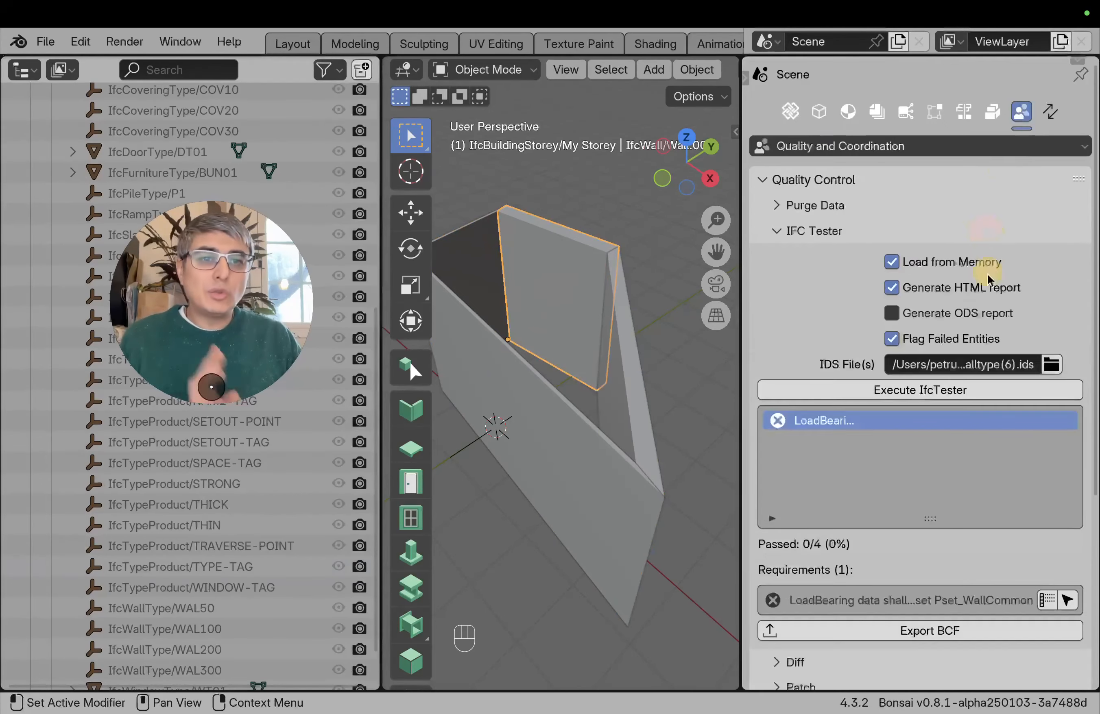
left_click(999, 391)
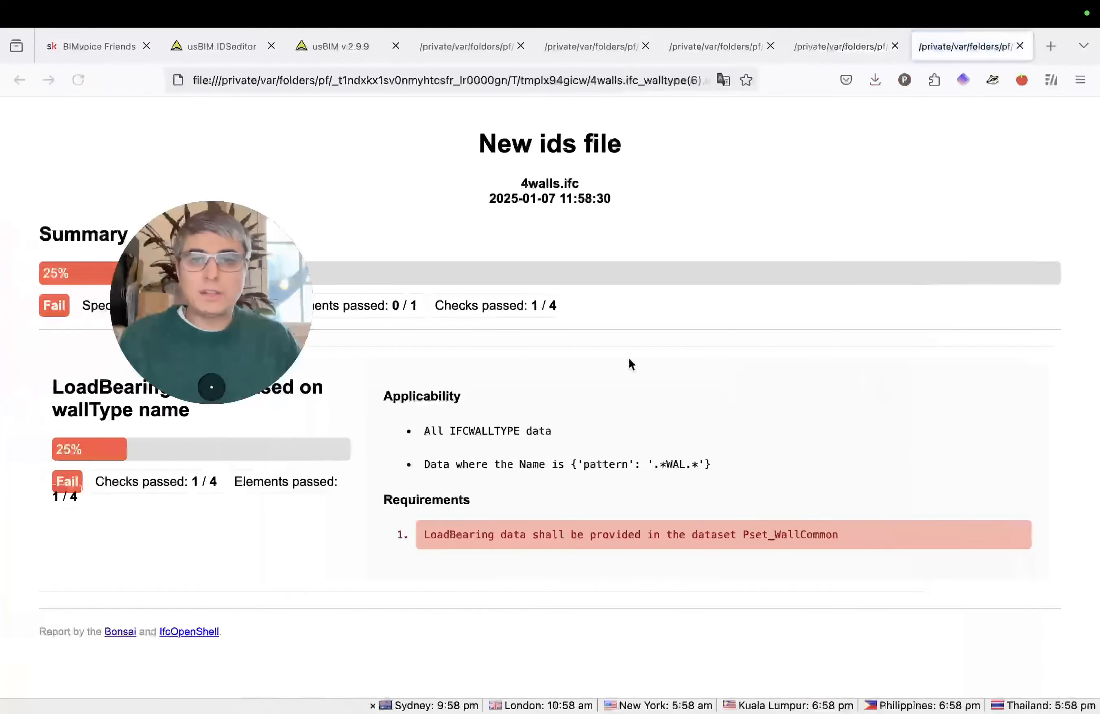
scroll(769, 408, "down", 5)
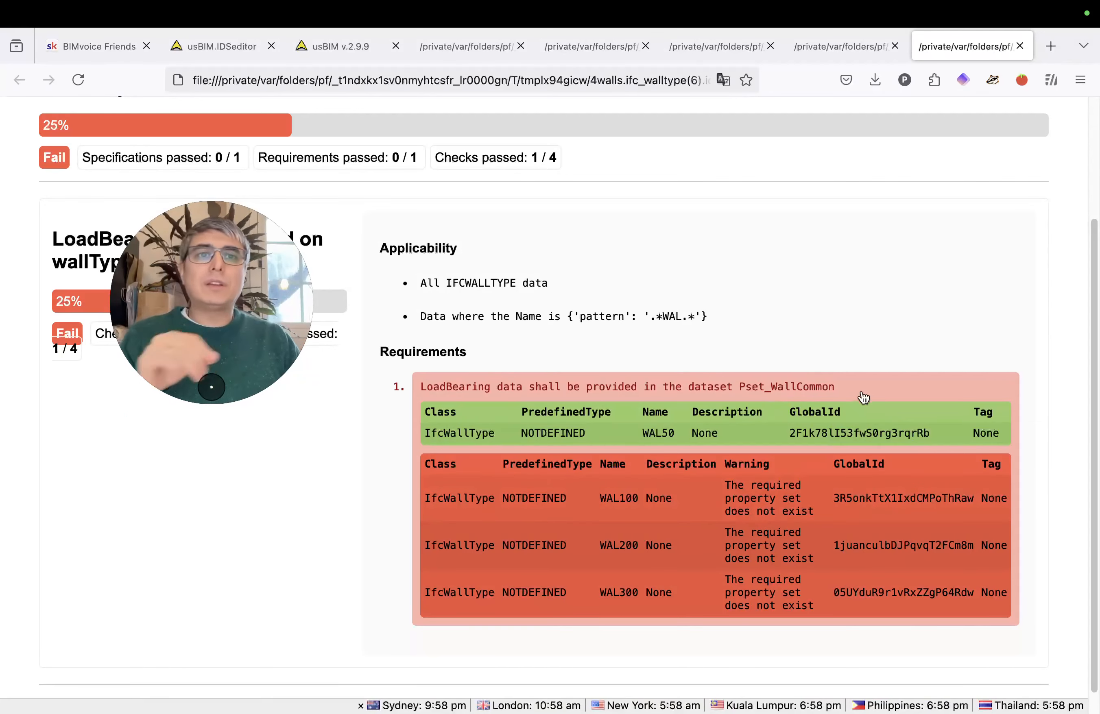
- Switch back to Blender and highlight the wall types WAL50 through WAL300 in the outliner, clearing the selection when done
key("ctrl+Left")
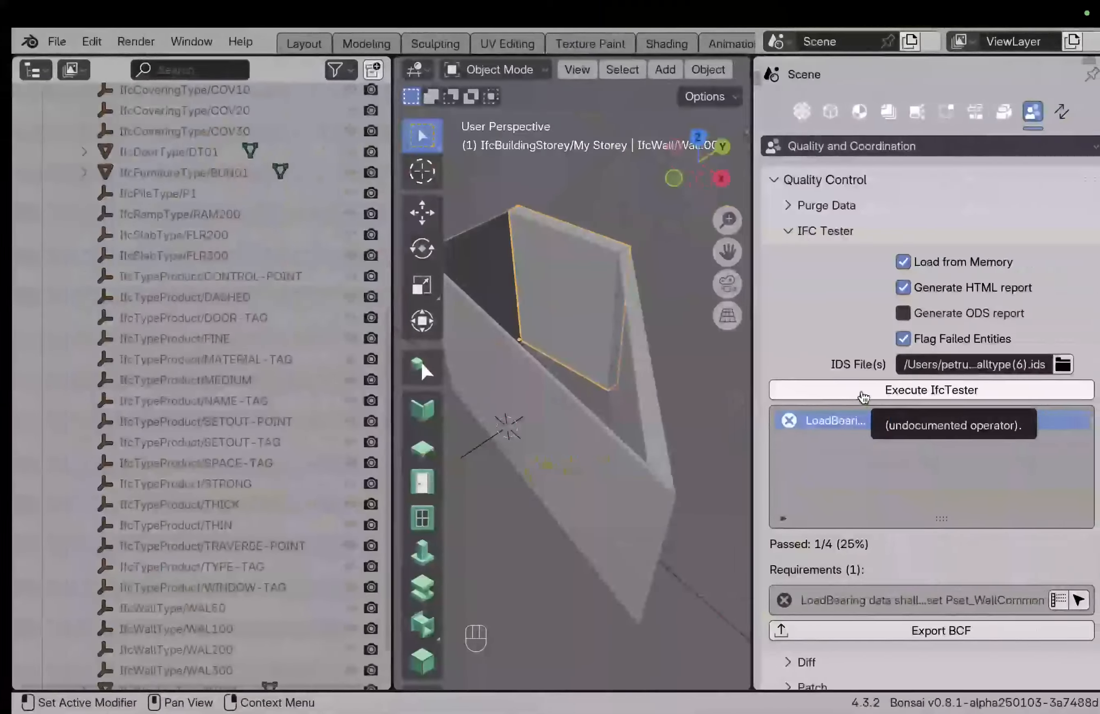
middle_click_drag(619, 398, 564, 412)
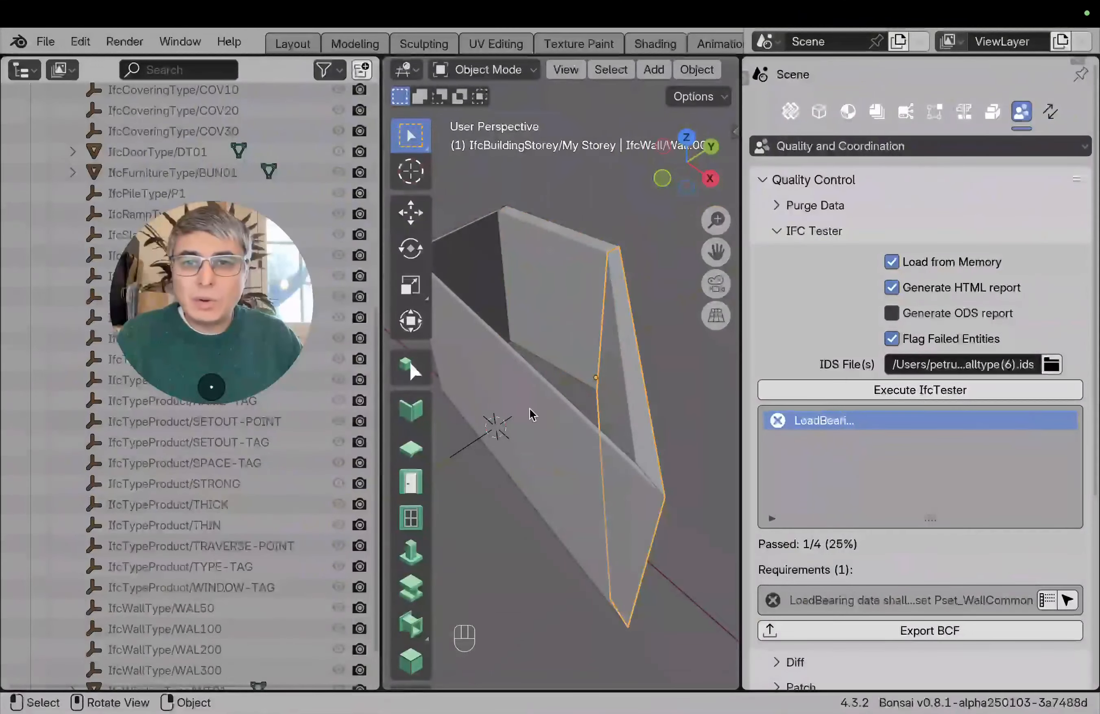
scroll(261, 585, "up", 3)
scroll(240, 589, "down", 5)
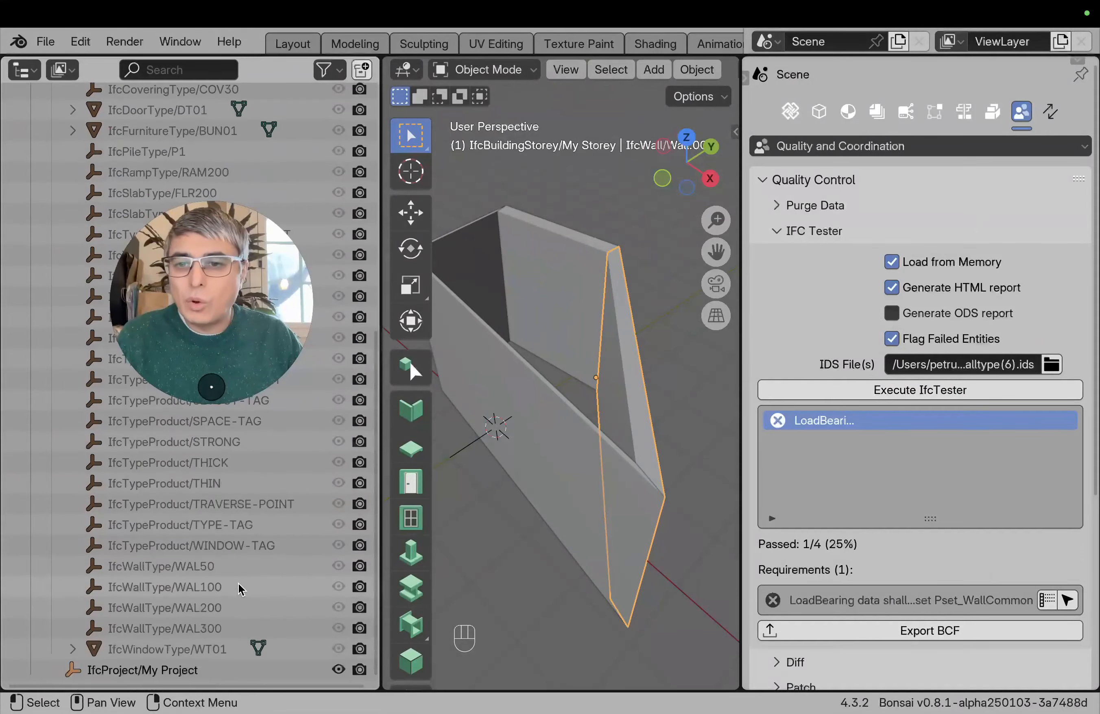
left_click(210, 575)
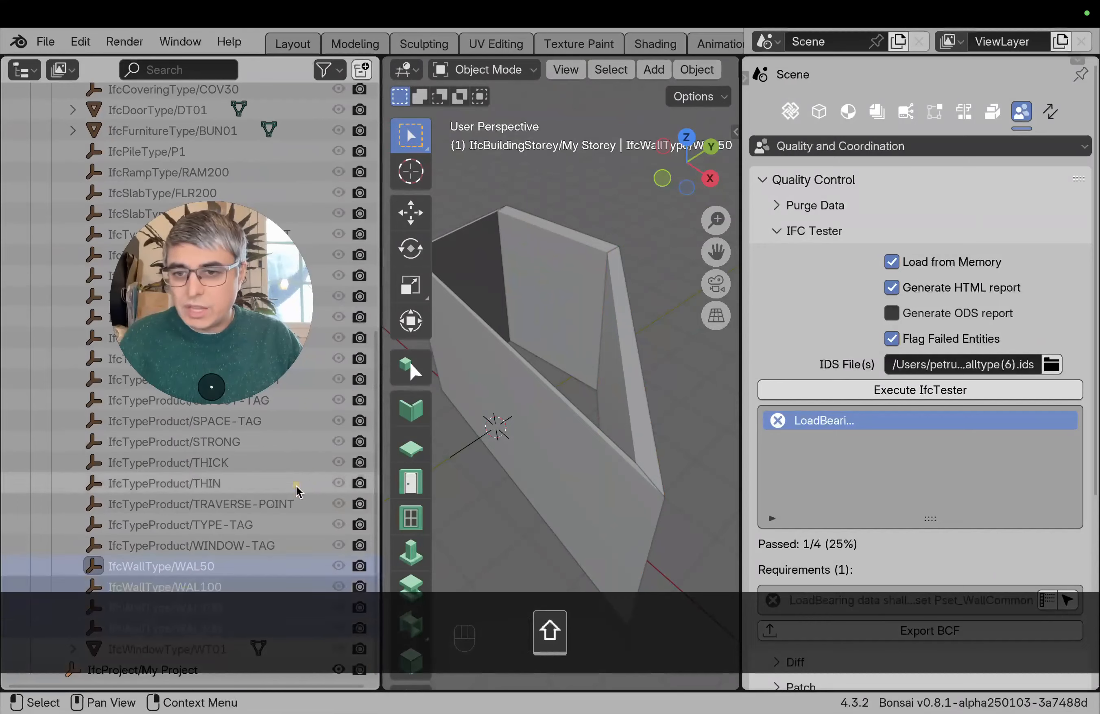
left_click(229, 631, "shift")
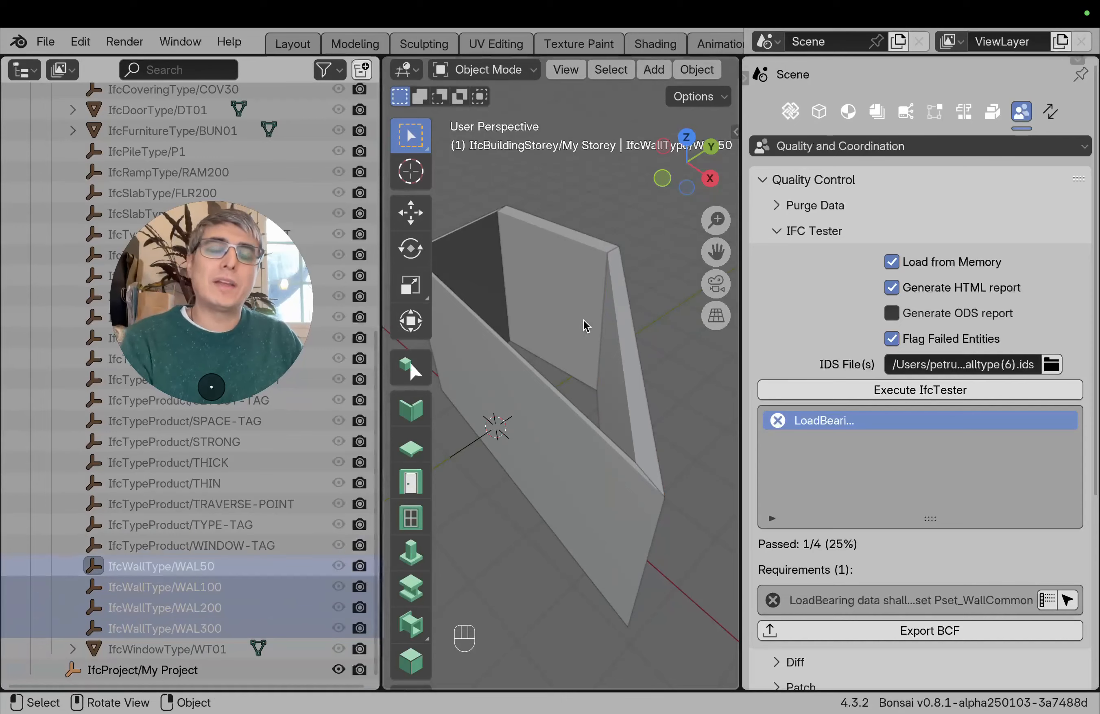
left_click(610, 192)
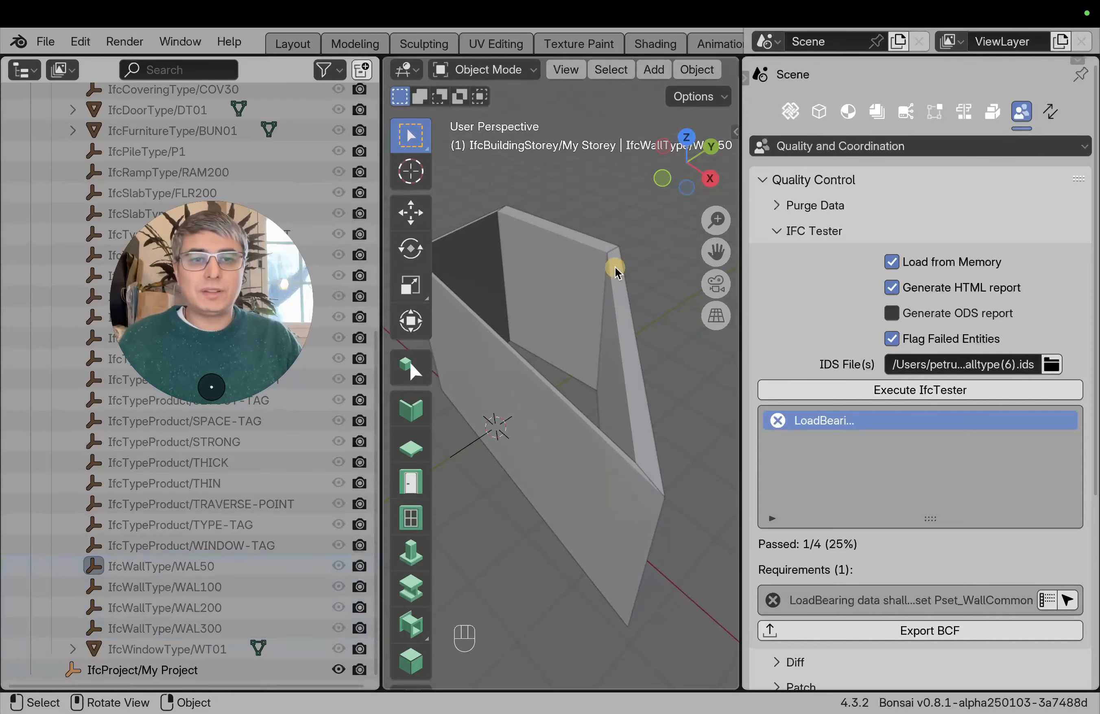
- Switch to the browser and close the outdated test reports, keeping only the latest one open
key("ctrl+Up")
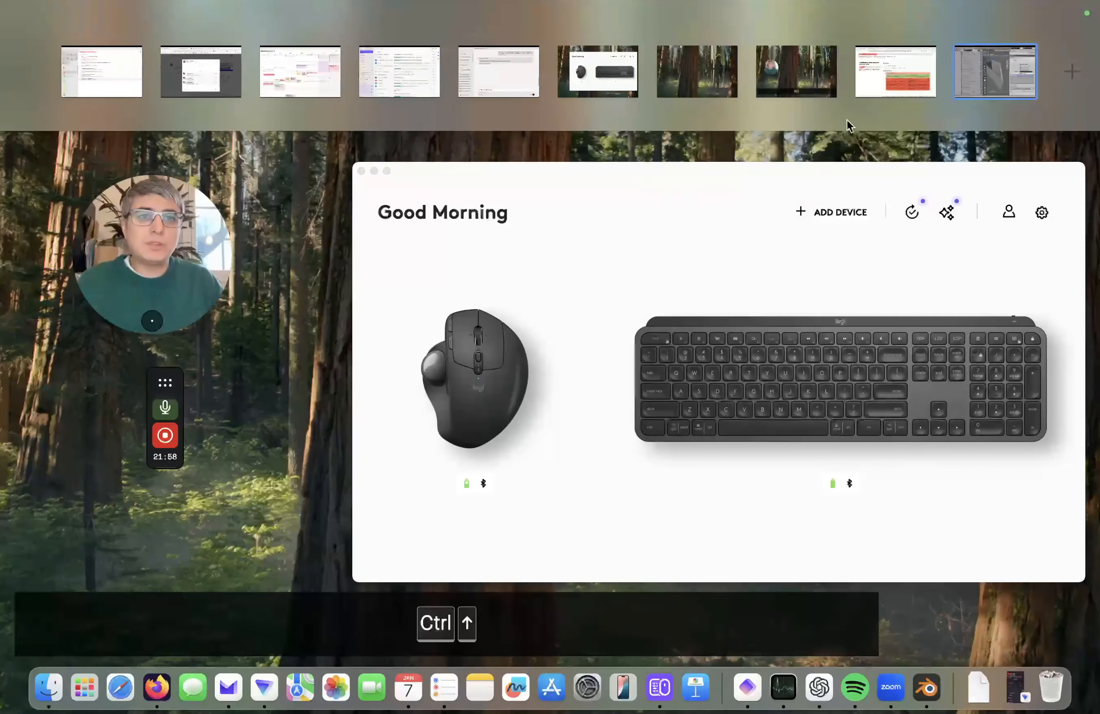
left_click(894, 72)
left_click(871, 48)
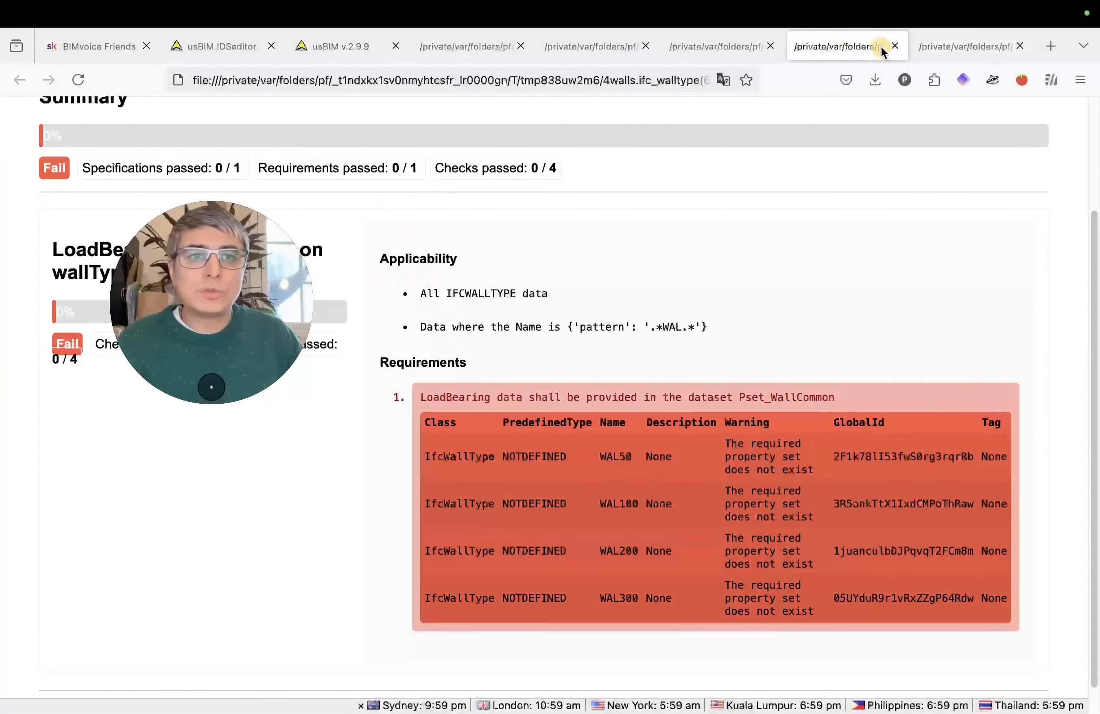
left_click(894, 46)
left_click(733, 51)
left_click(770, 46)
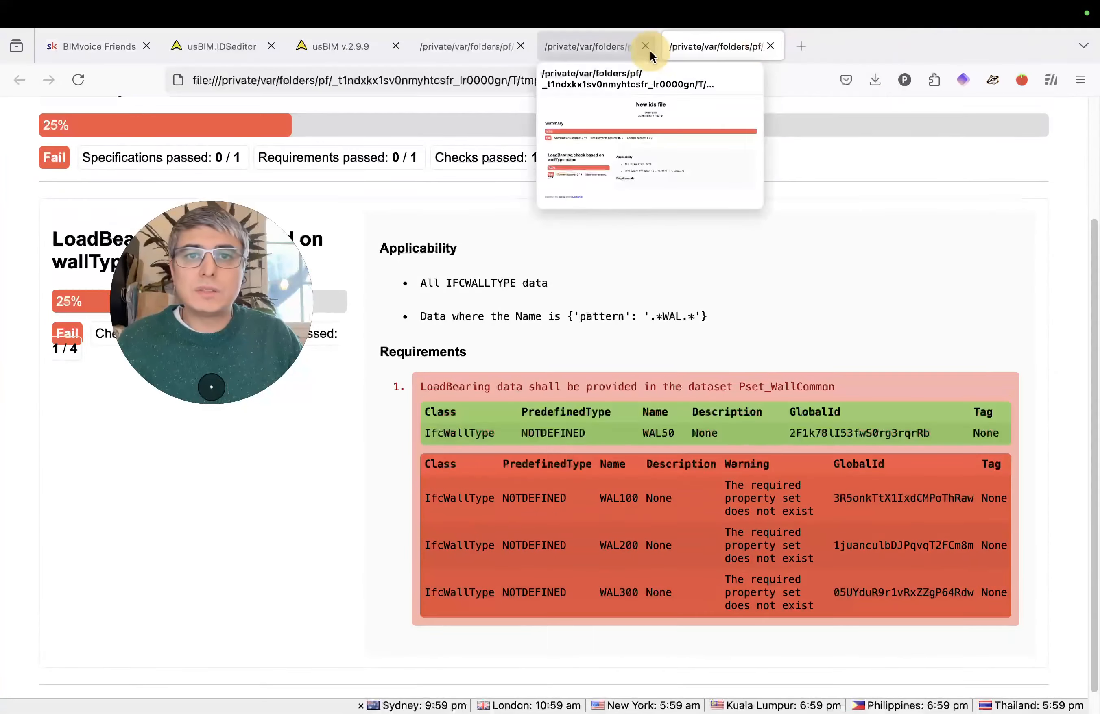
left_click(648, 48)
left_click(503, 52)
left_click(520, 46)
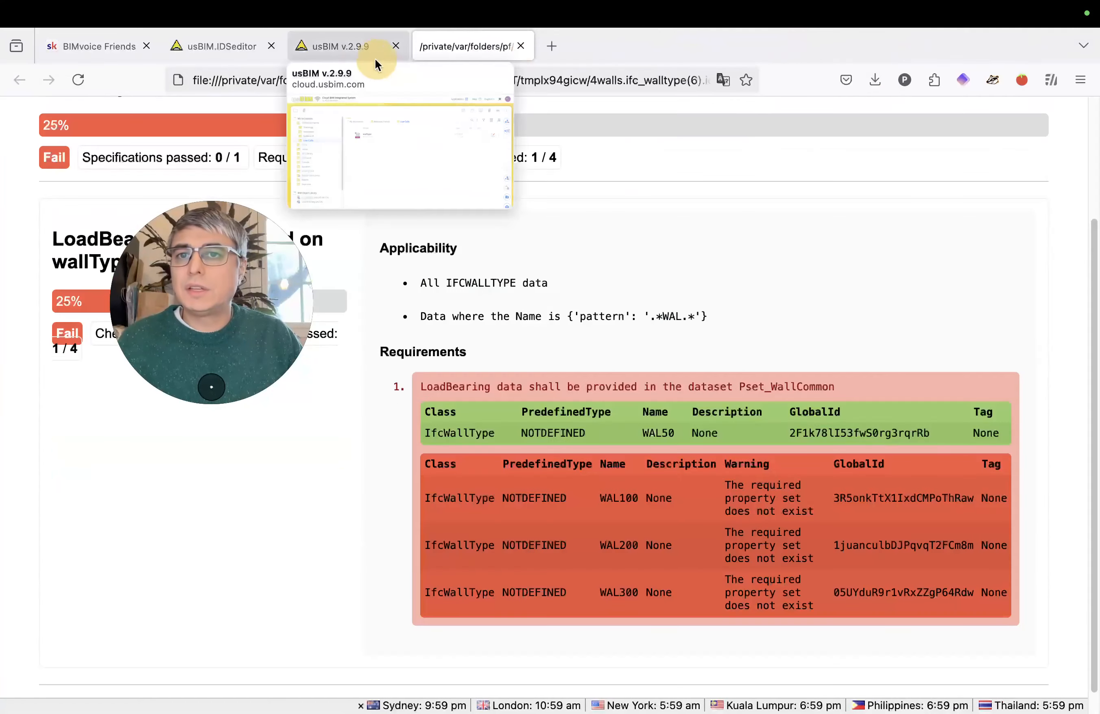
- Go to usBIM.IDSeditor and bring the LoadBearing requirement's data type and value settings into view
left_click(373, 52)
left_click(215, 52)
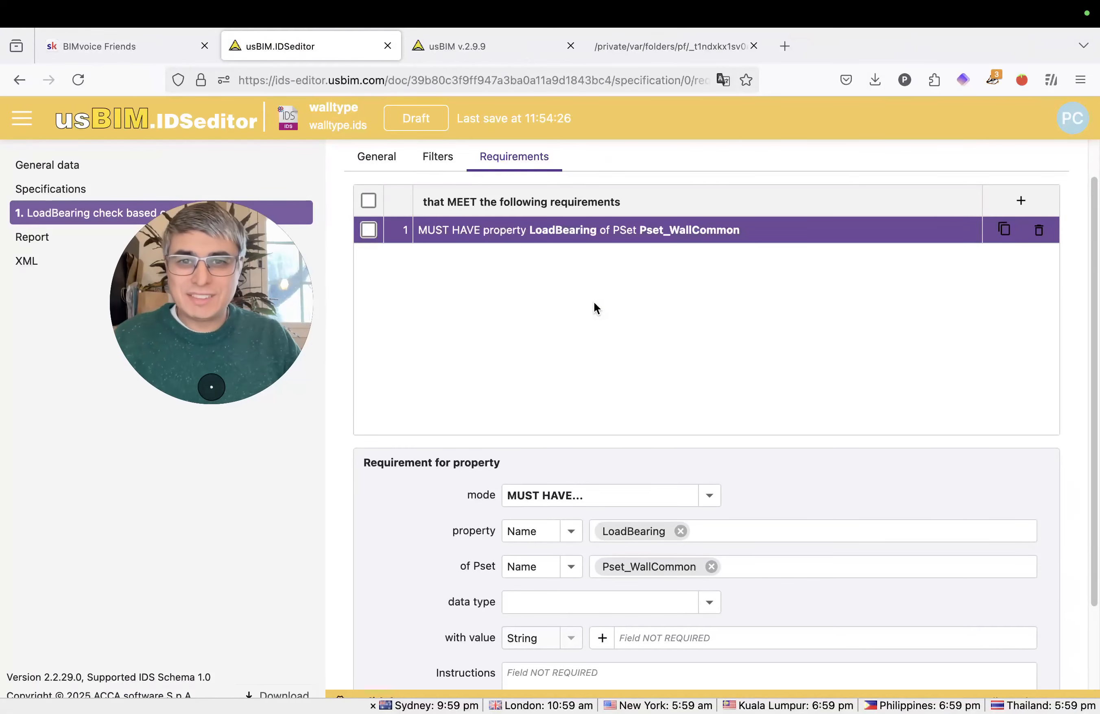
scroll(586, 356, "down", 2)
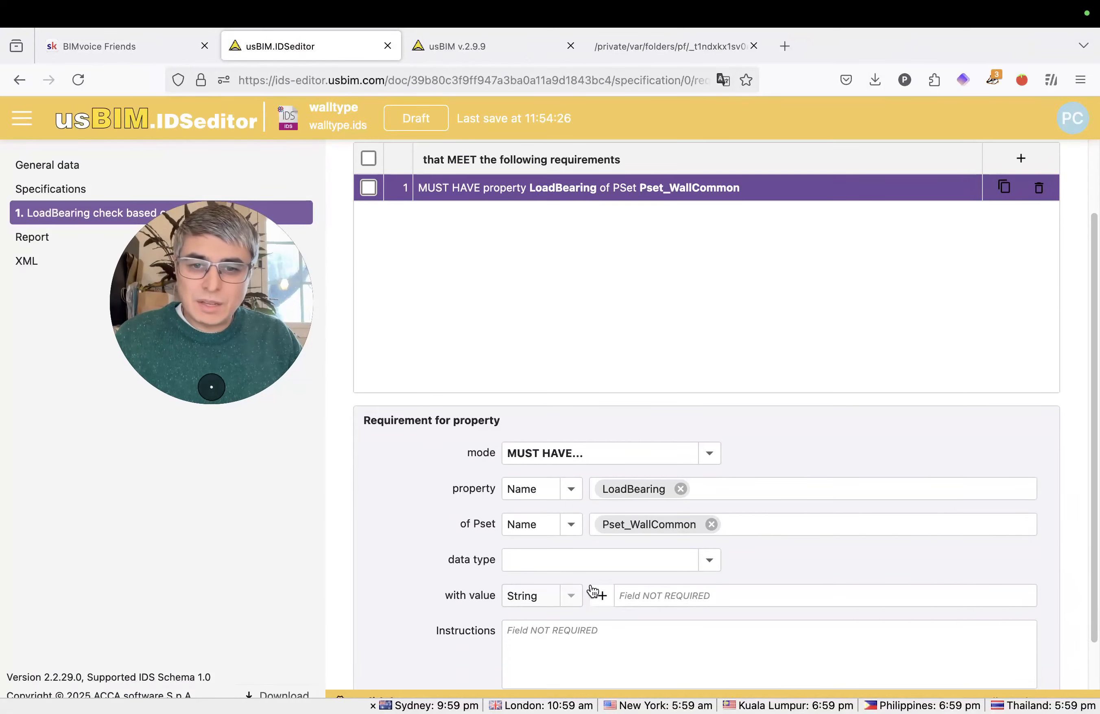
left_click(580, 596)
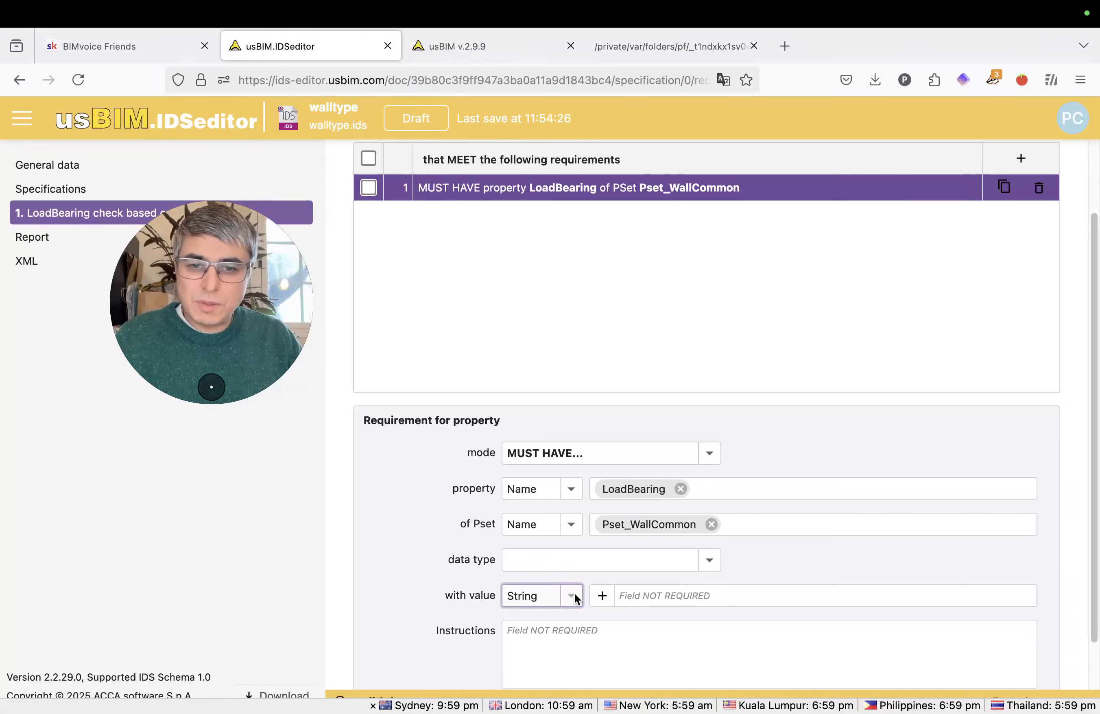
left_click(554, 598)
left_click(590, 599)
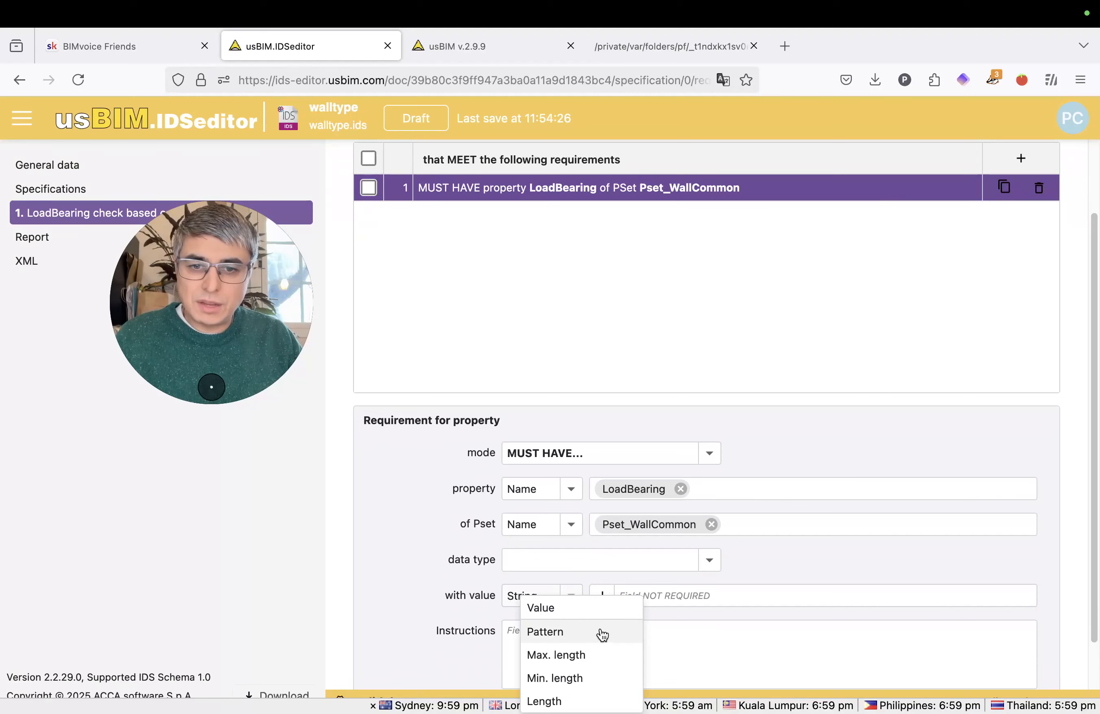
left_click(533, 612)
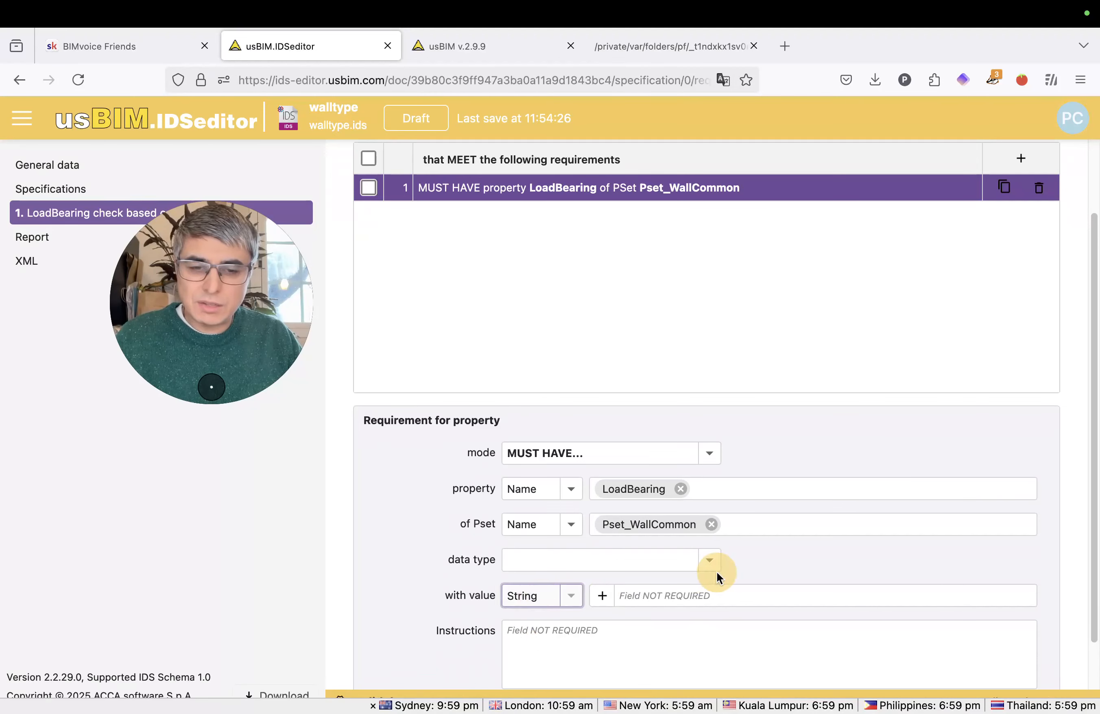
- Set the LoadBearing requirement's data type to IFCBOOLEAN and require its value to equal true
left_click(710, 562)
left_click(603, 419)
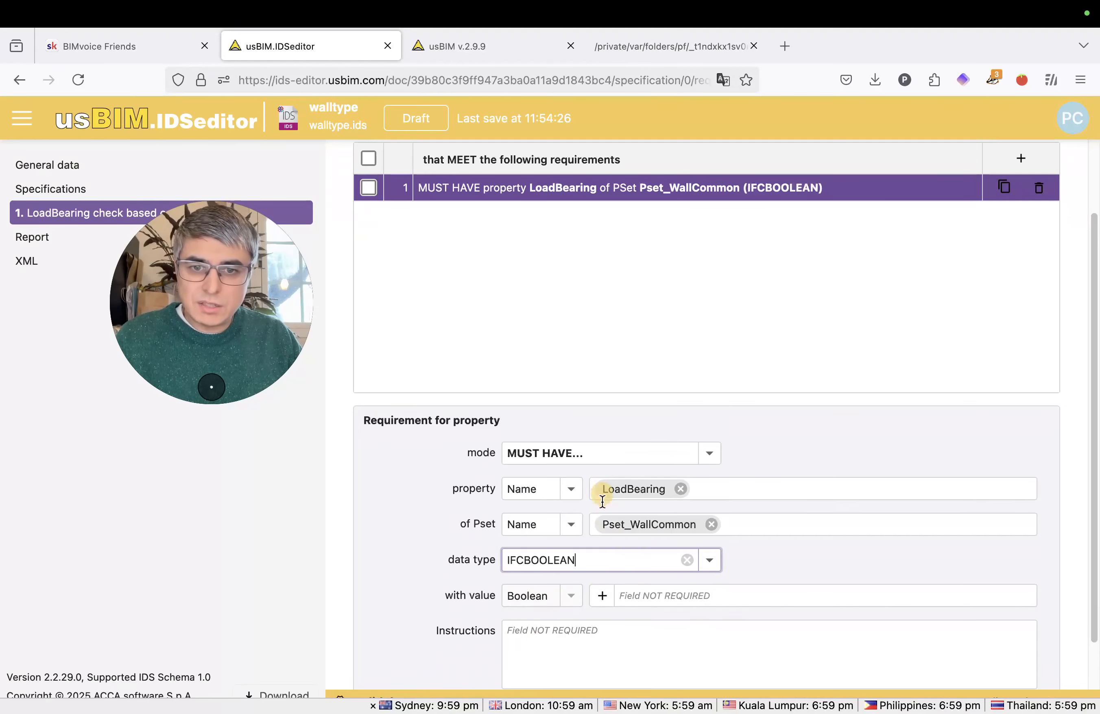
left_click(602, 595)
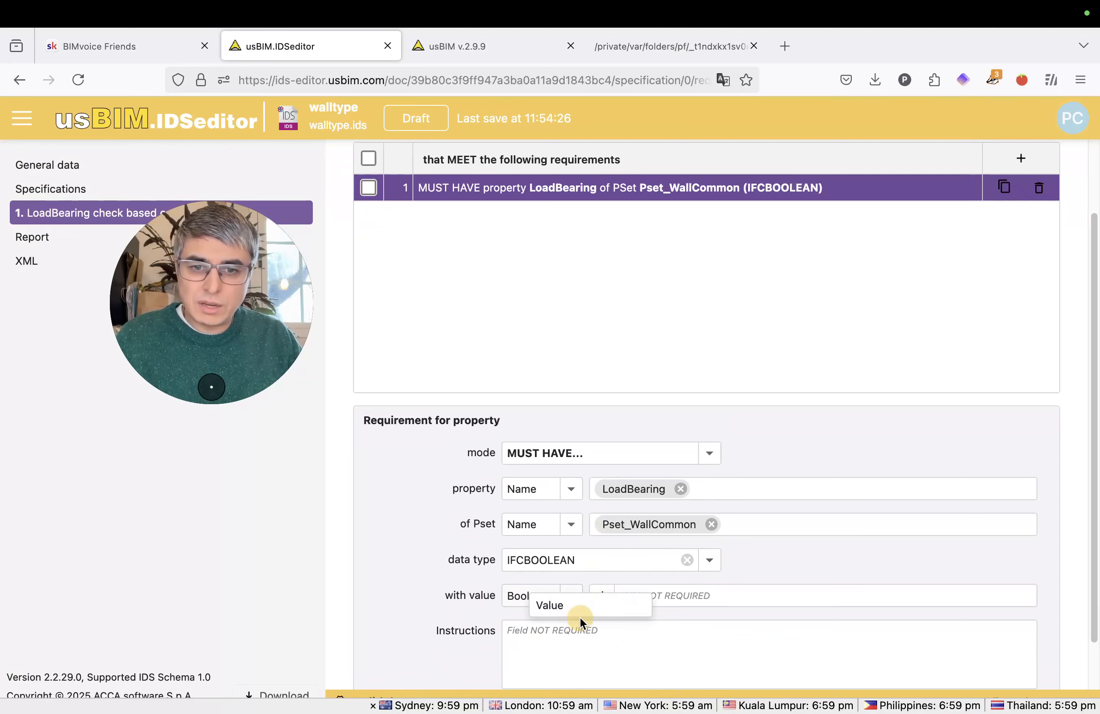
left_click(556, 605)
left_click(562, 396)
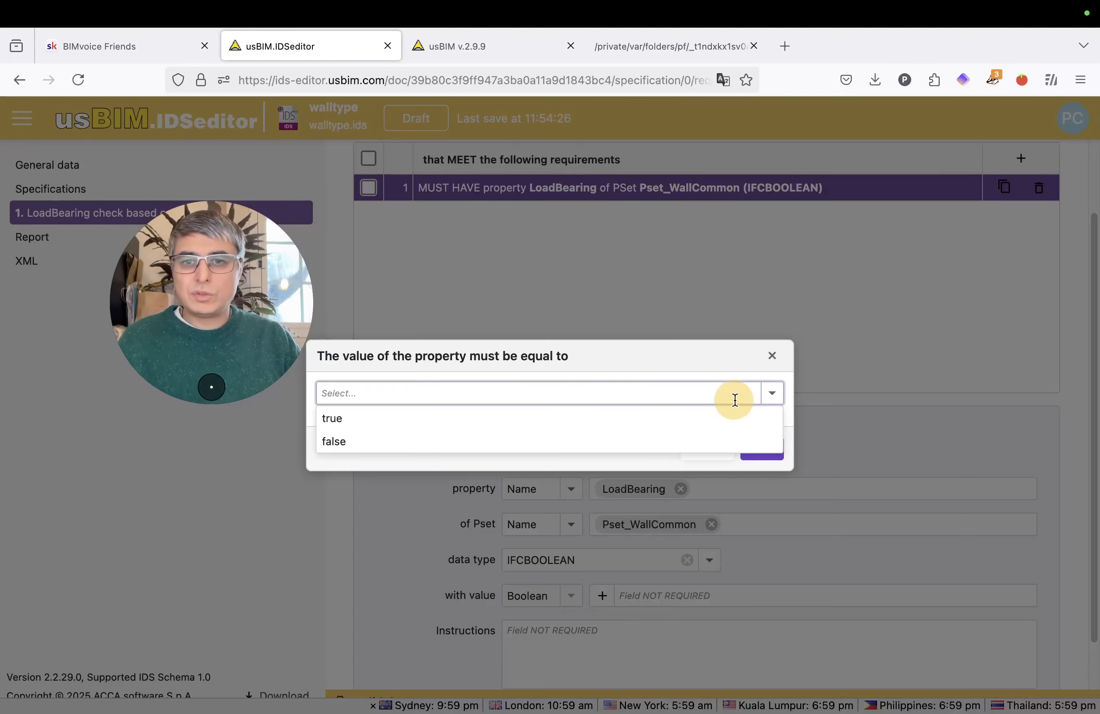
left_click(508, 427)
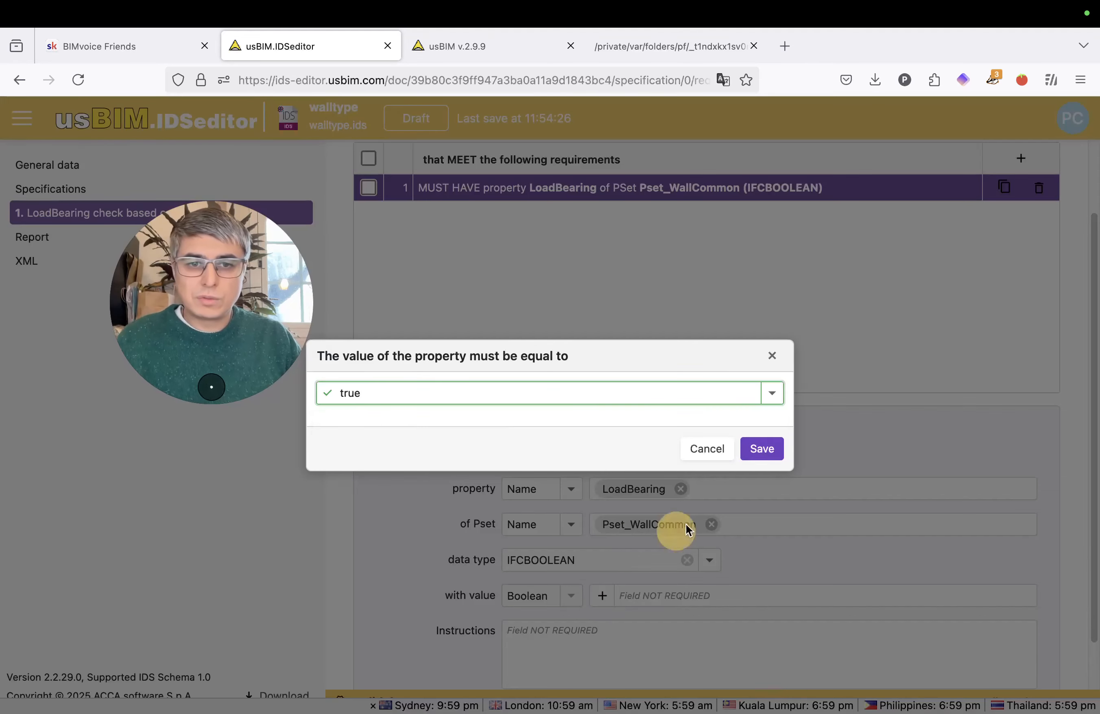
left_click(762, 449)
- Download the updated wall type specification as an IDS file
scroll(451, 516, "down", 3)
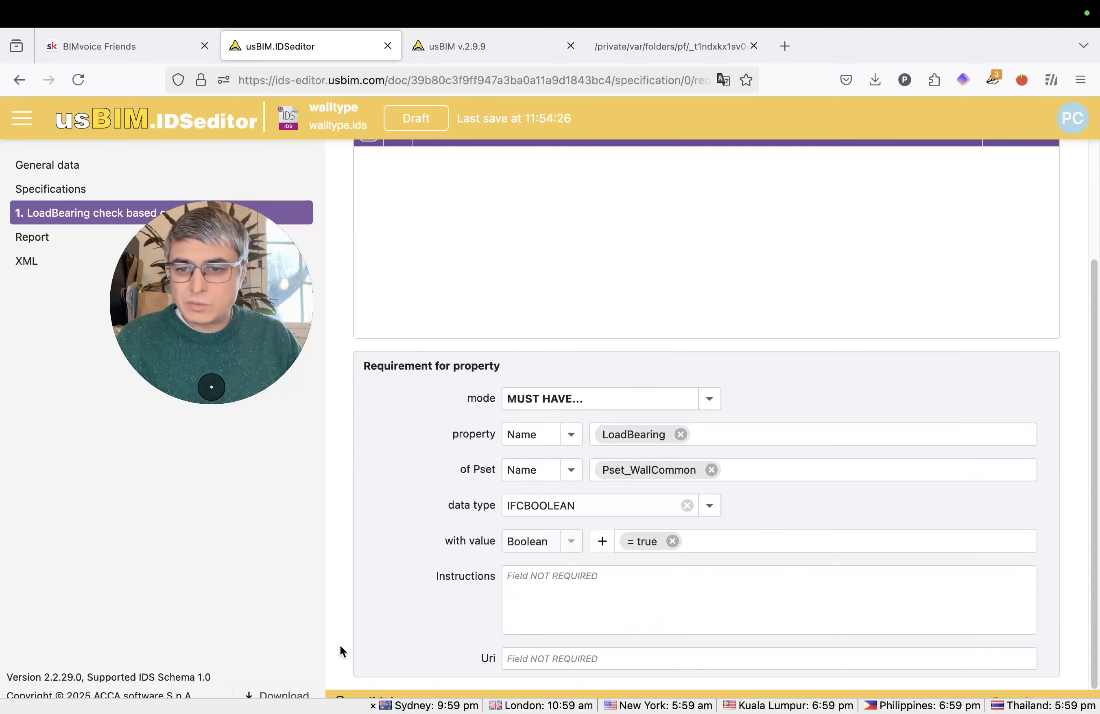
left_click(288, 694)
left_click(243, 701)
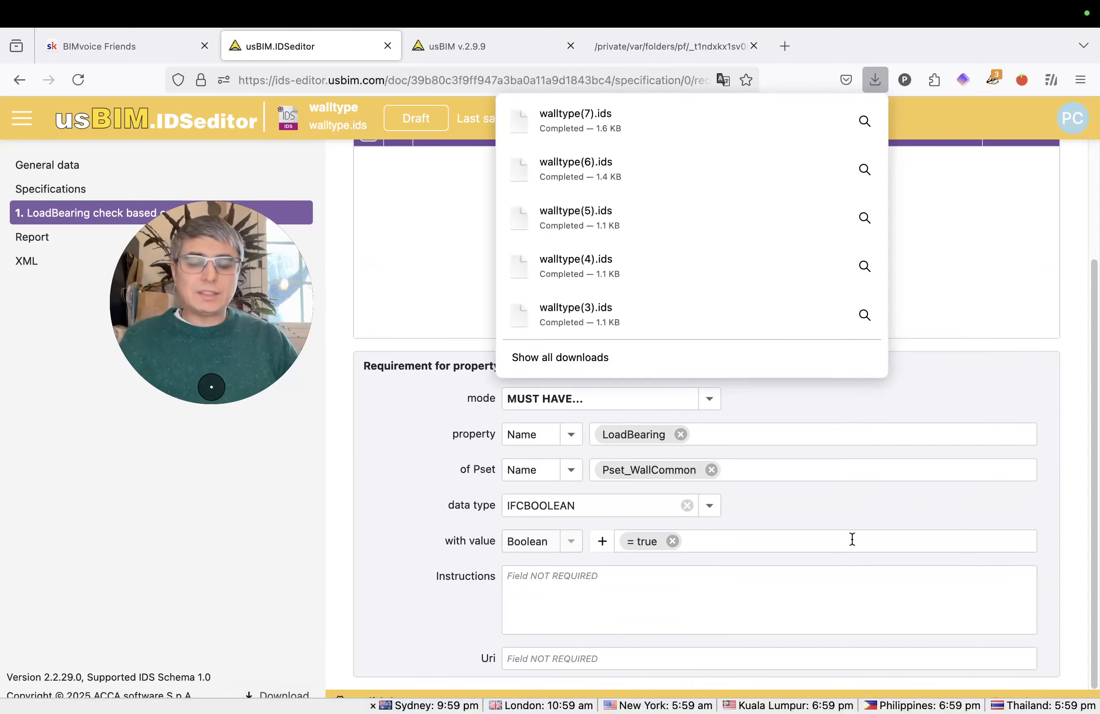
- Switch to Blender, load walltype(7).ids from Downloads into the IFC Tester, and execute the test
key("ctrl+Up")
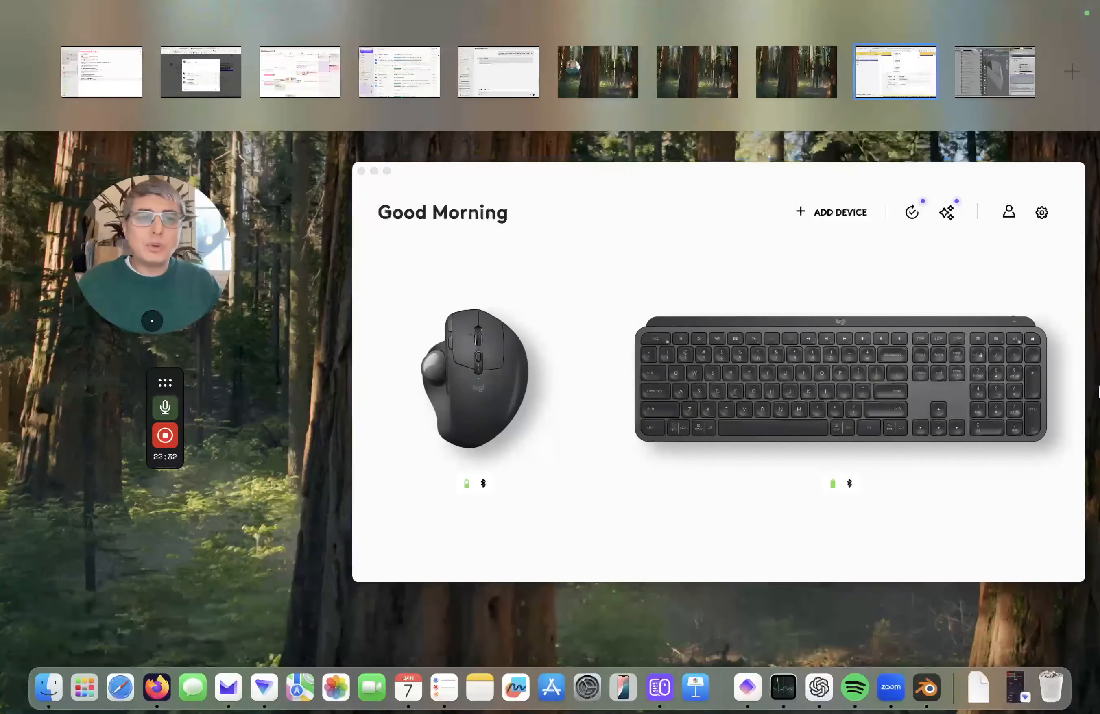
left_click(987, 79)
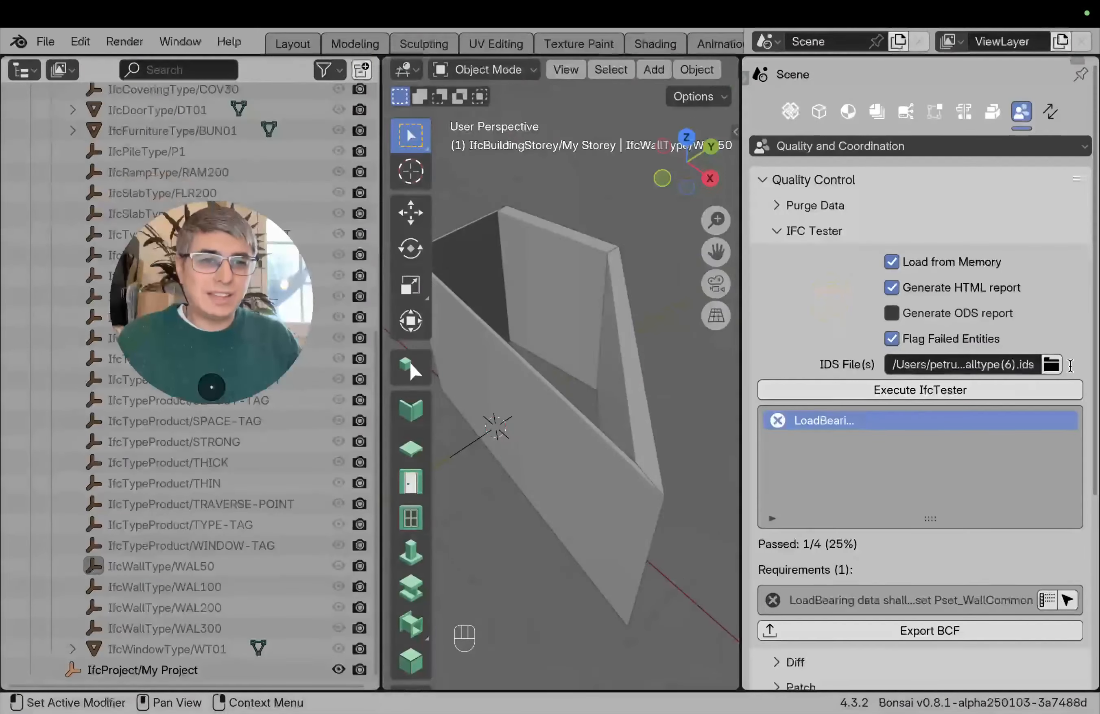
left_click(1051, 364)
left_click_drag(232, 306, 209, 247)
left_click(383, 312)
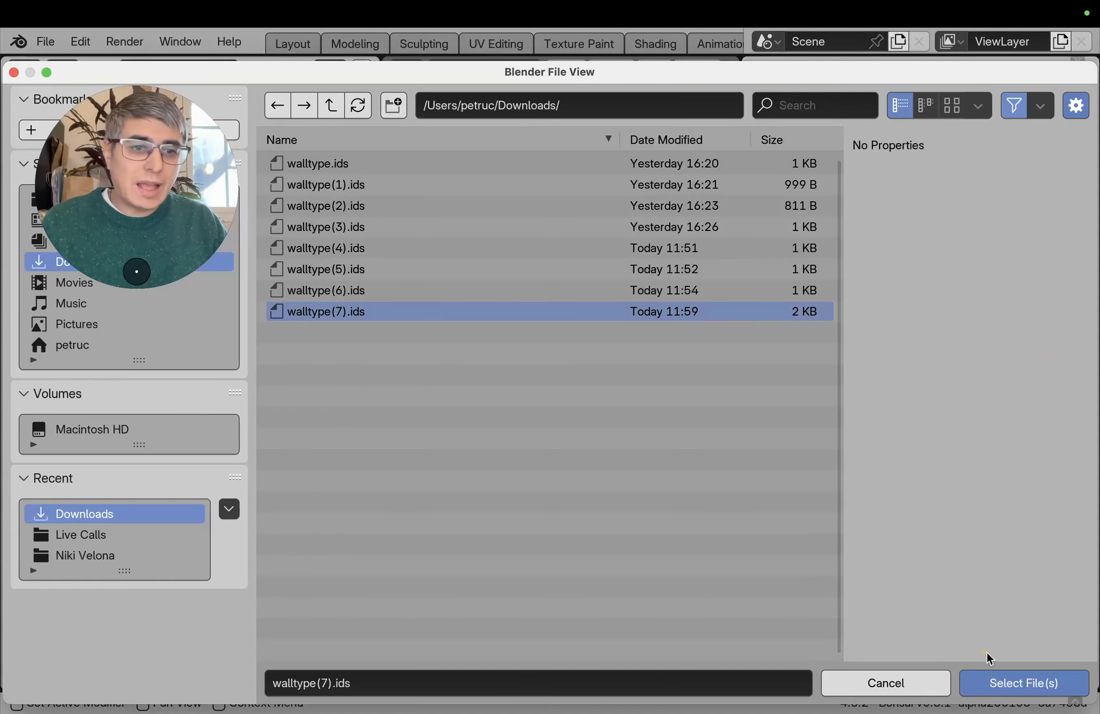
left_click(1014, 682)
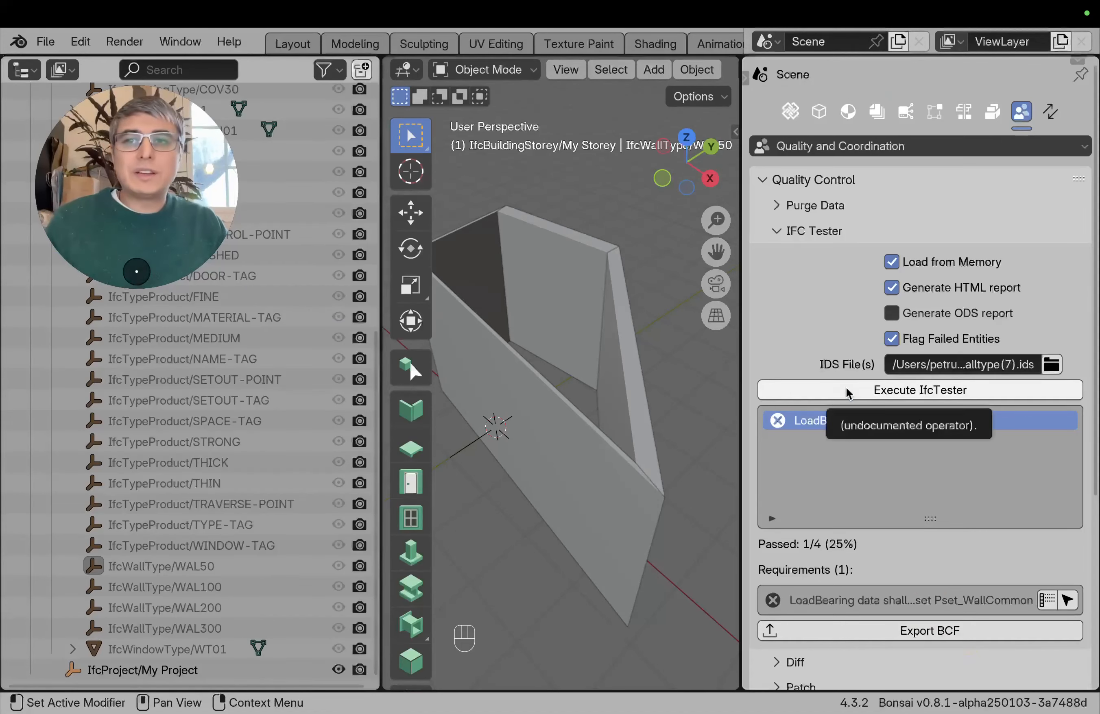
left_click(828, 391)
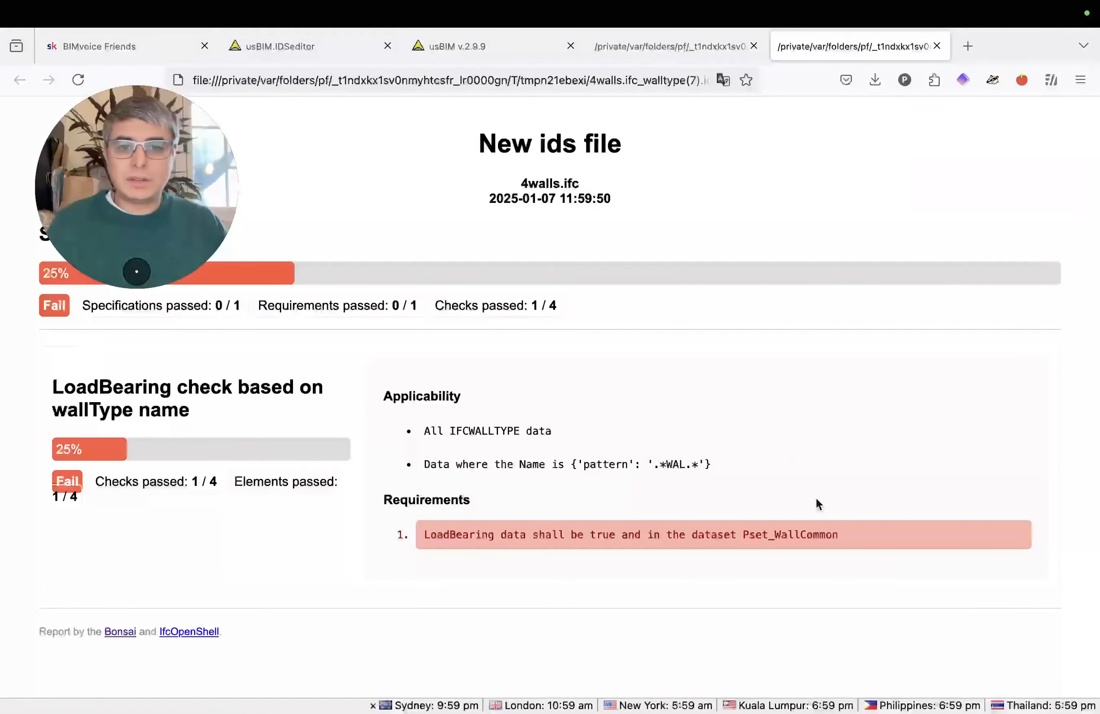
- Examine the new report's LoadBearing requirement, the results for each wall type, and the summary of checks passed
left_click(824, 493)
left_click(787, 536)
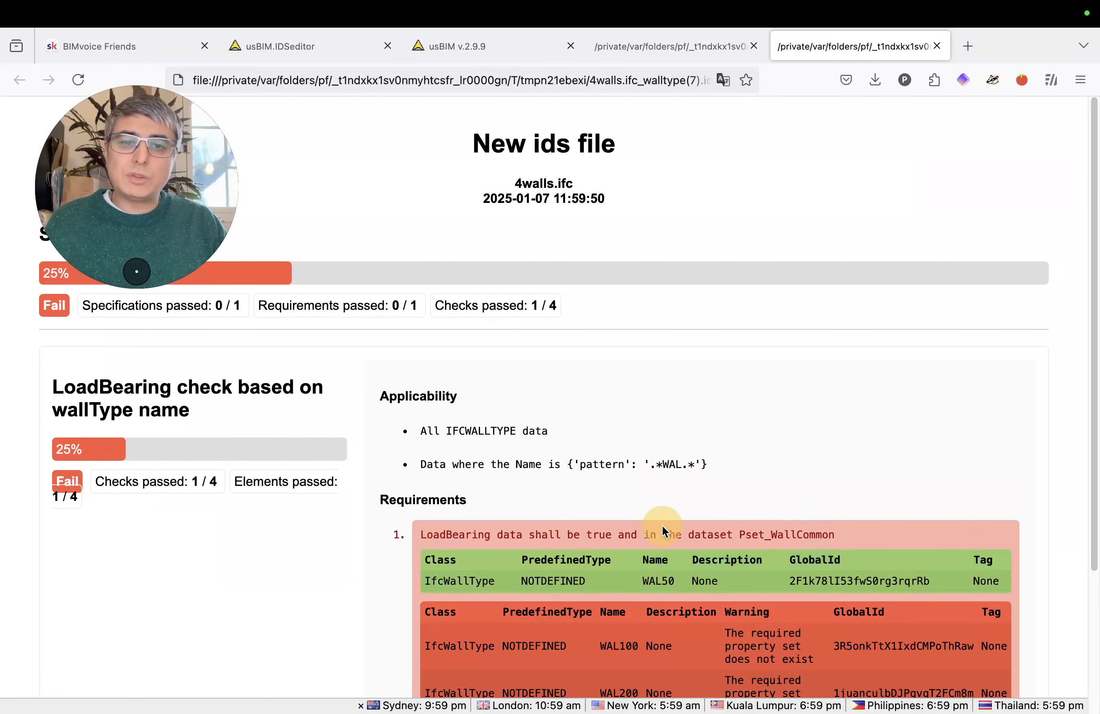
left_click(681, 525)
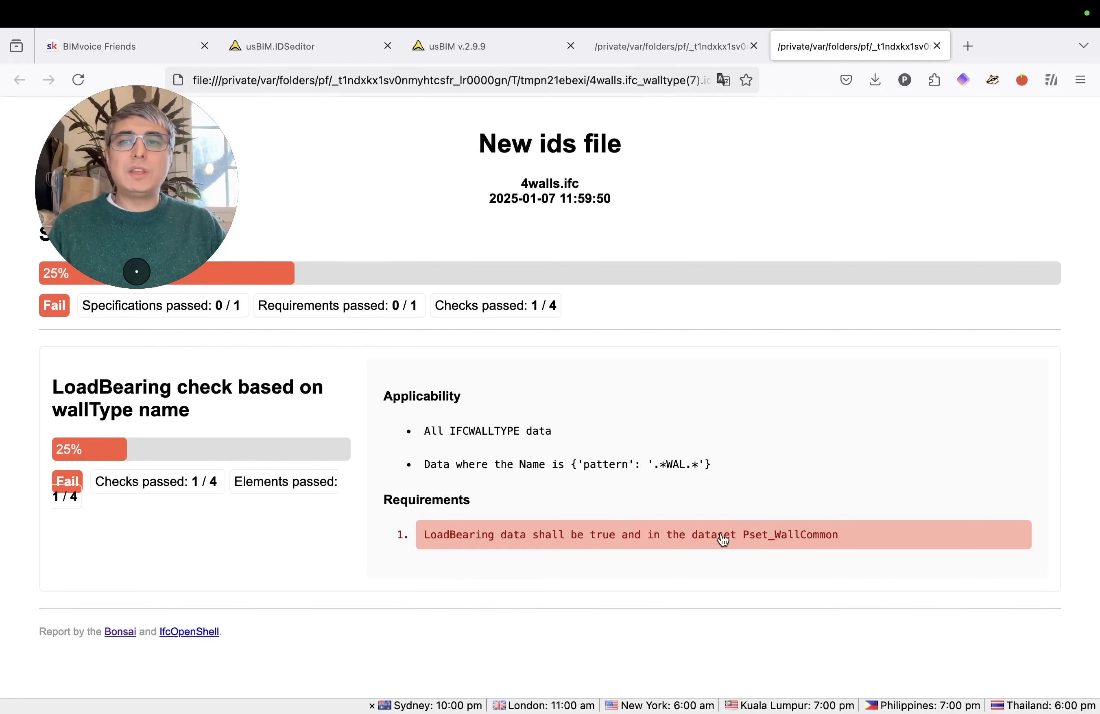
left_click(765, 534)
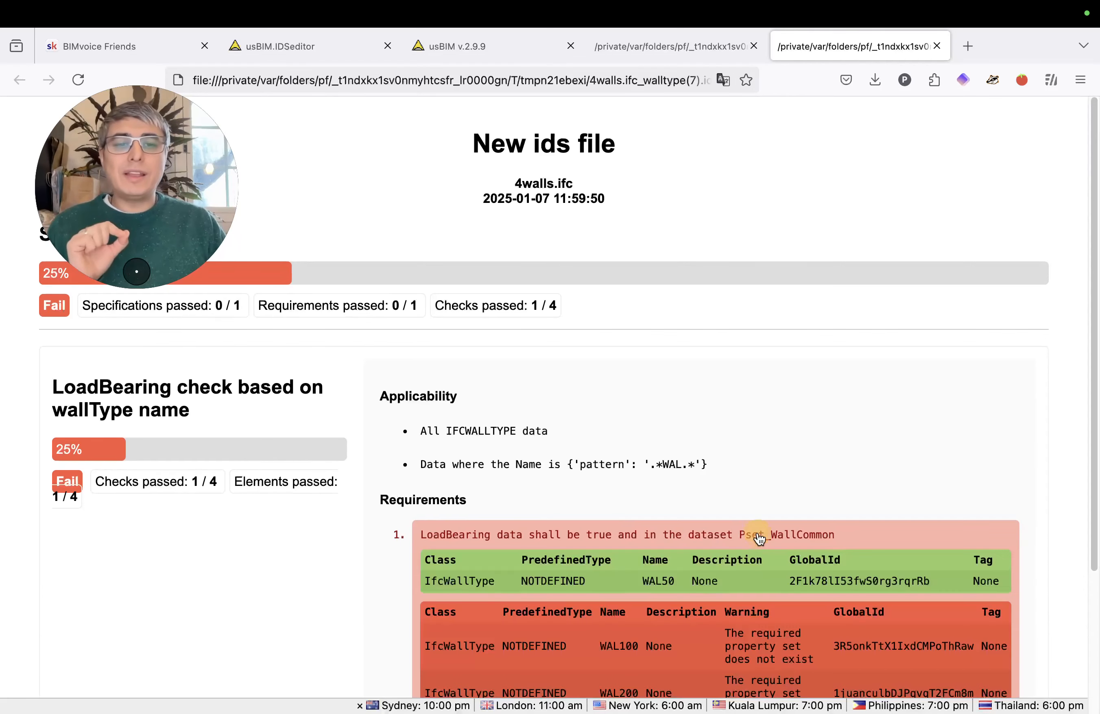
scroll(765, 524, "down", 2)
scroll(764, 516, "down", 2)
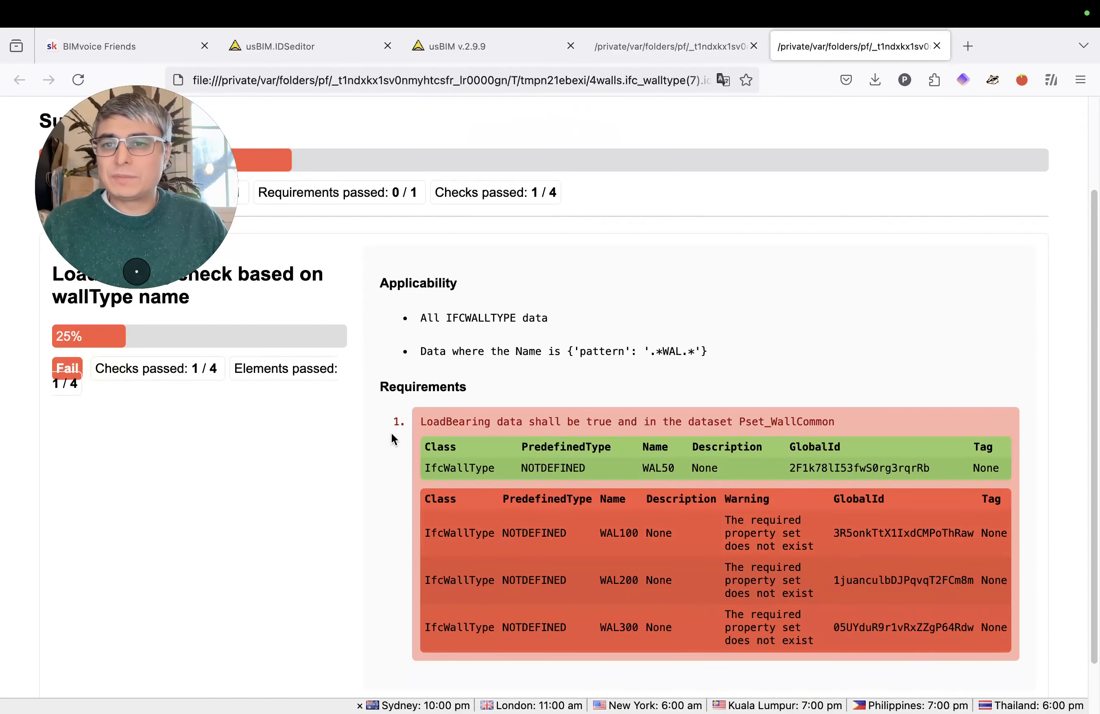
scroll(256, 399, "up", 3)
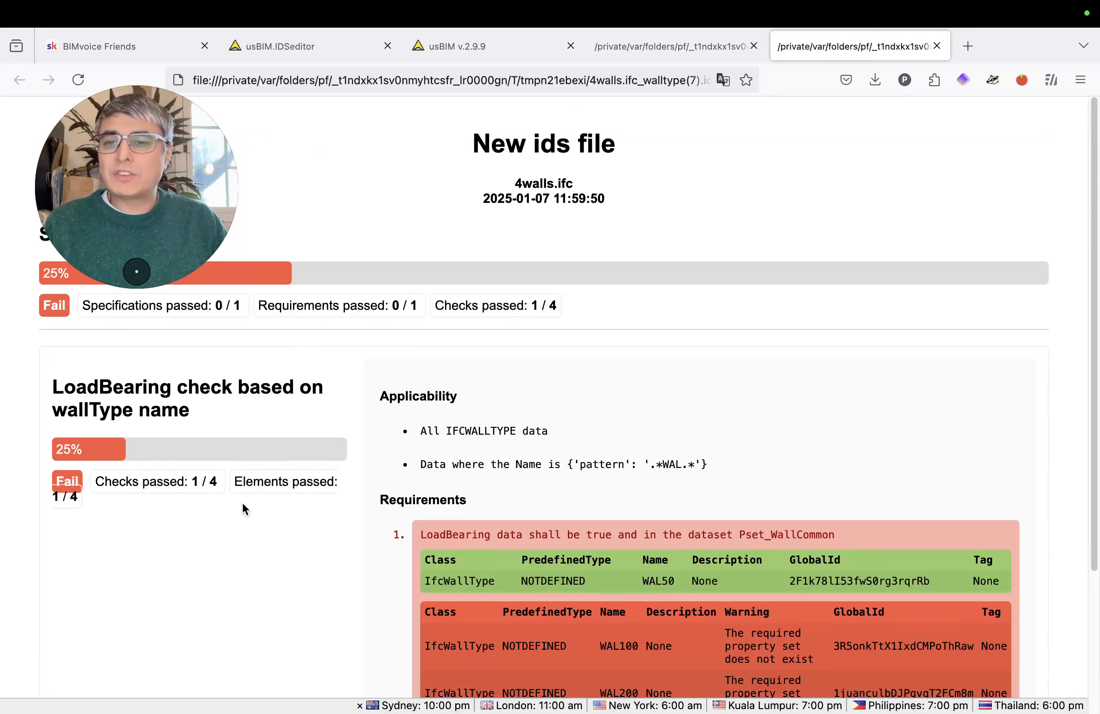
left_click_drag(144, 488, 218, 479)
left_click(174, 487)
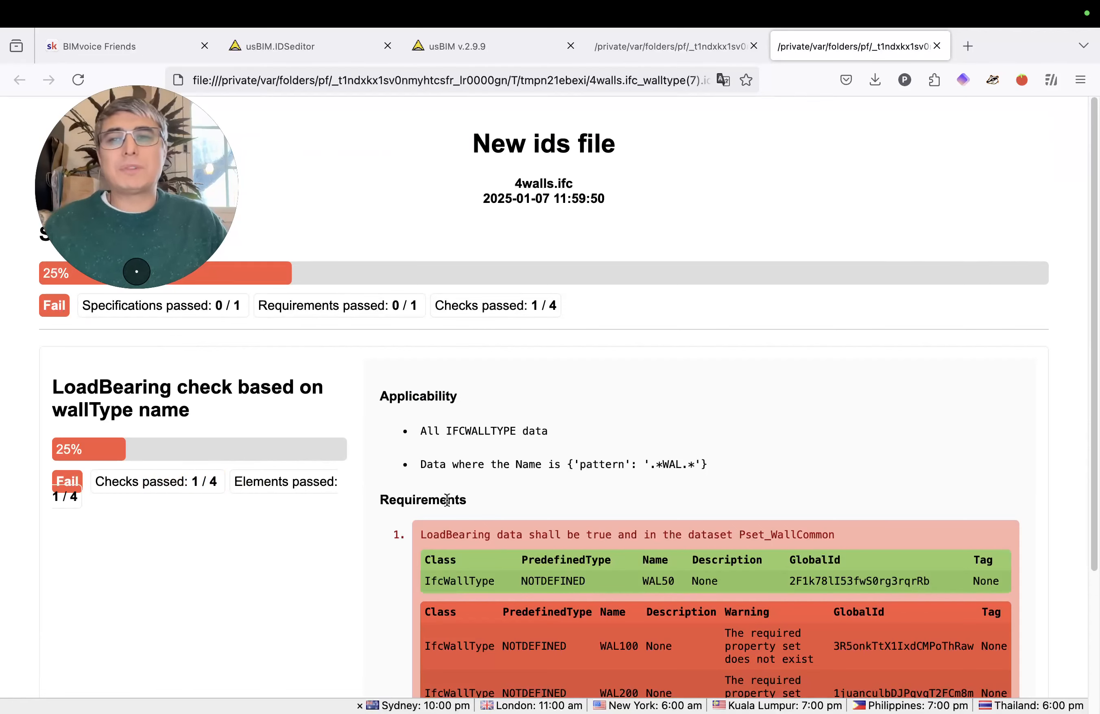